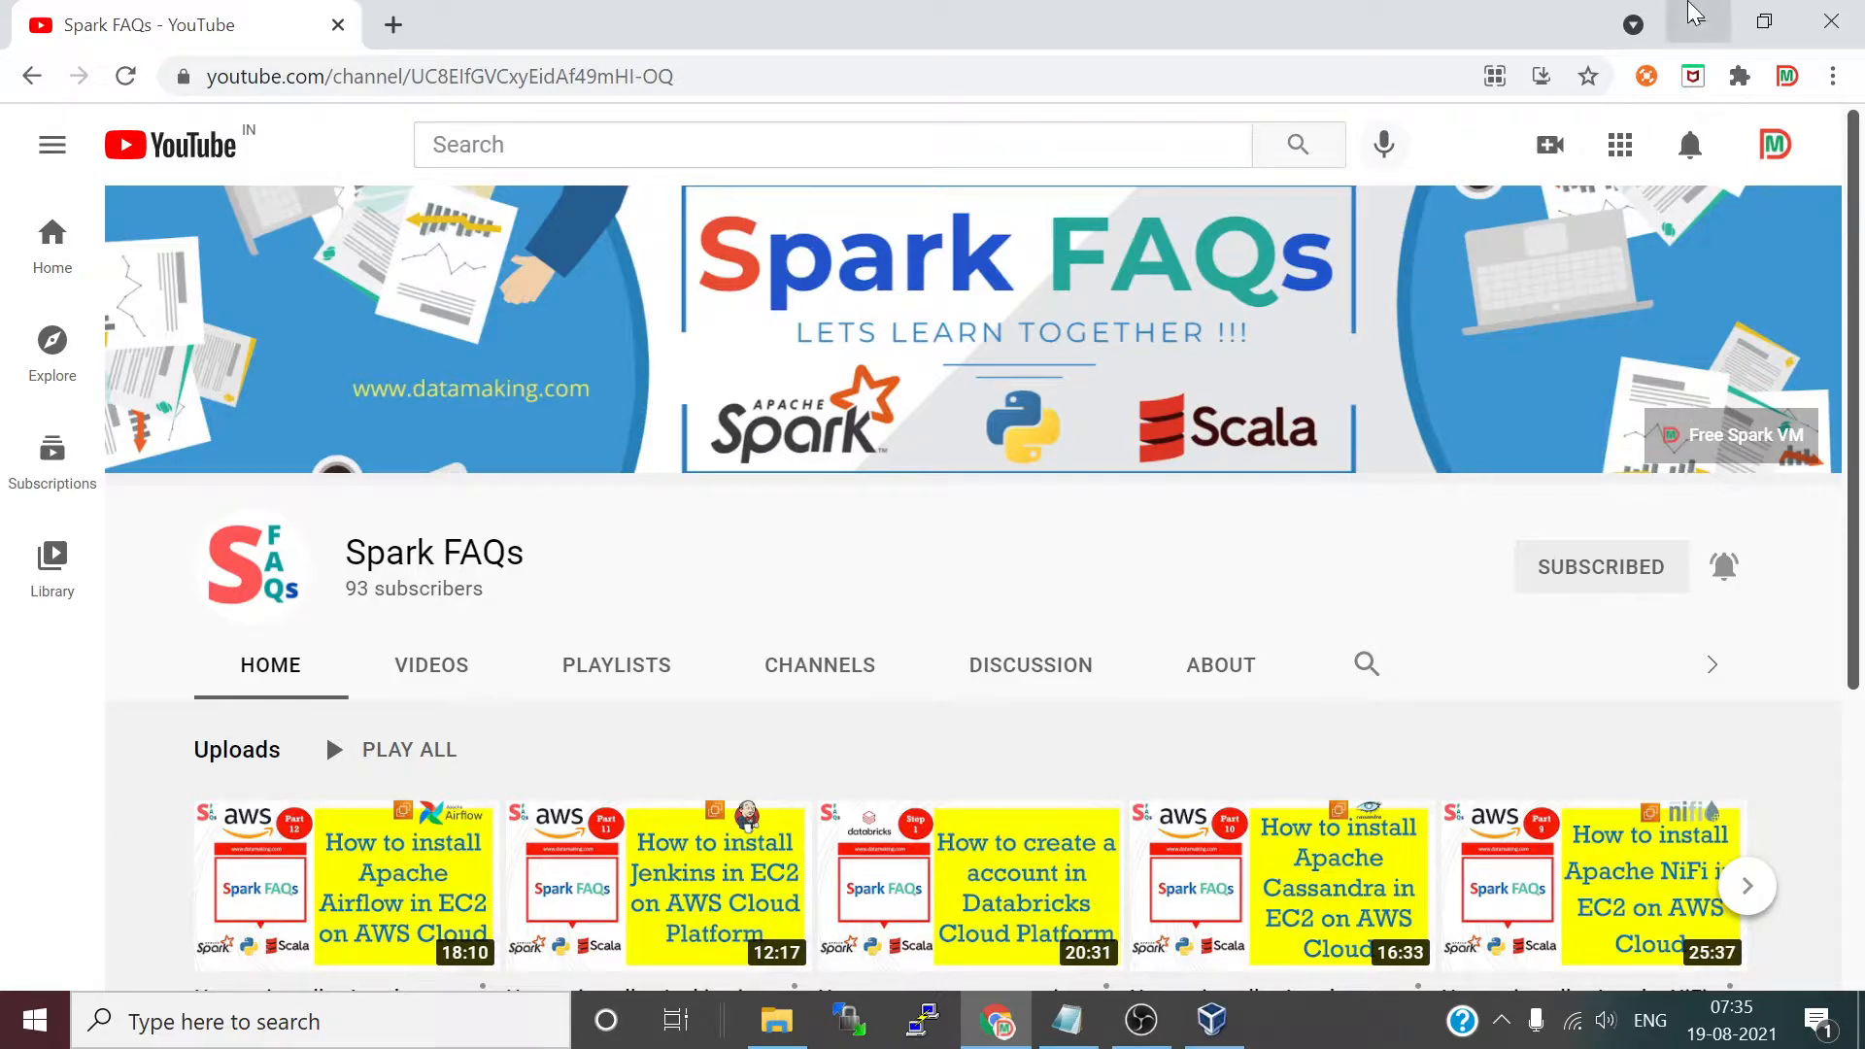
- Open Google in a new browser tab and search for "ubuntu desktop download"
click(391, 25)
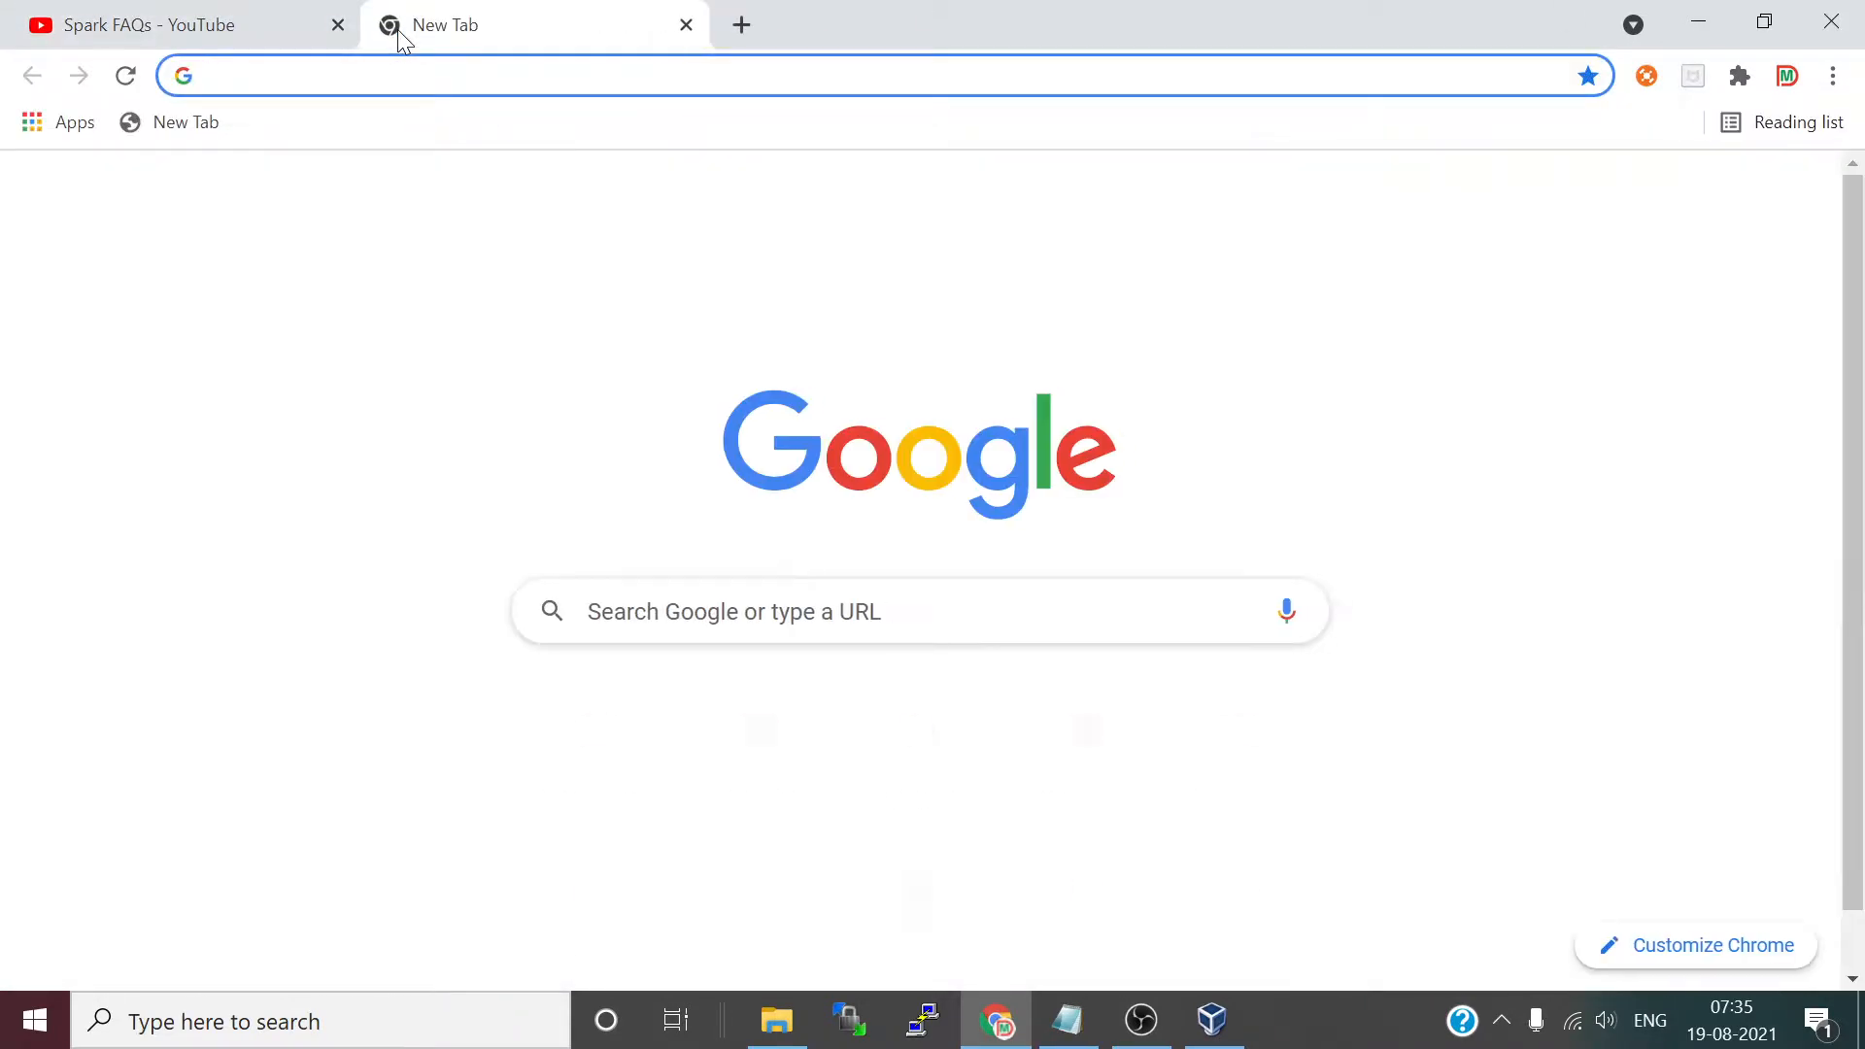
text(go)
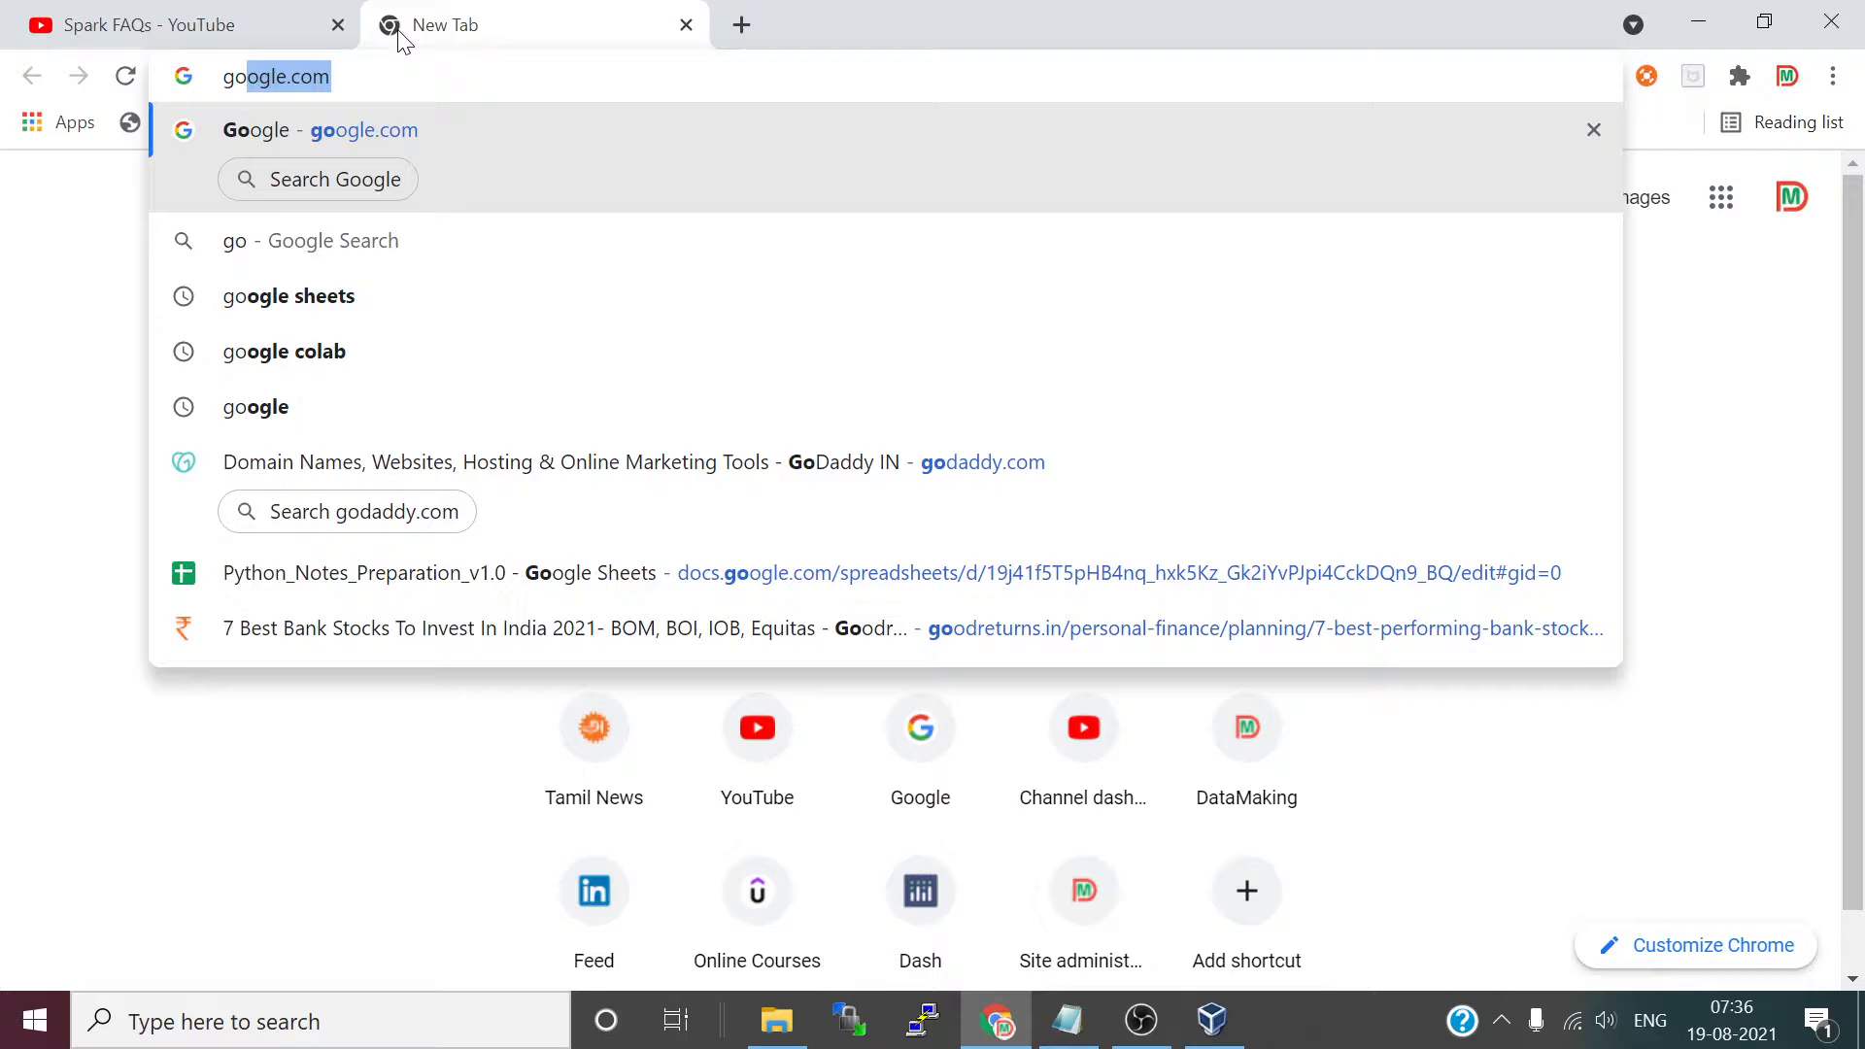
key(Return)
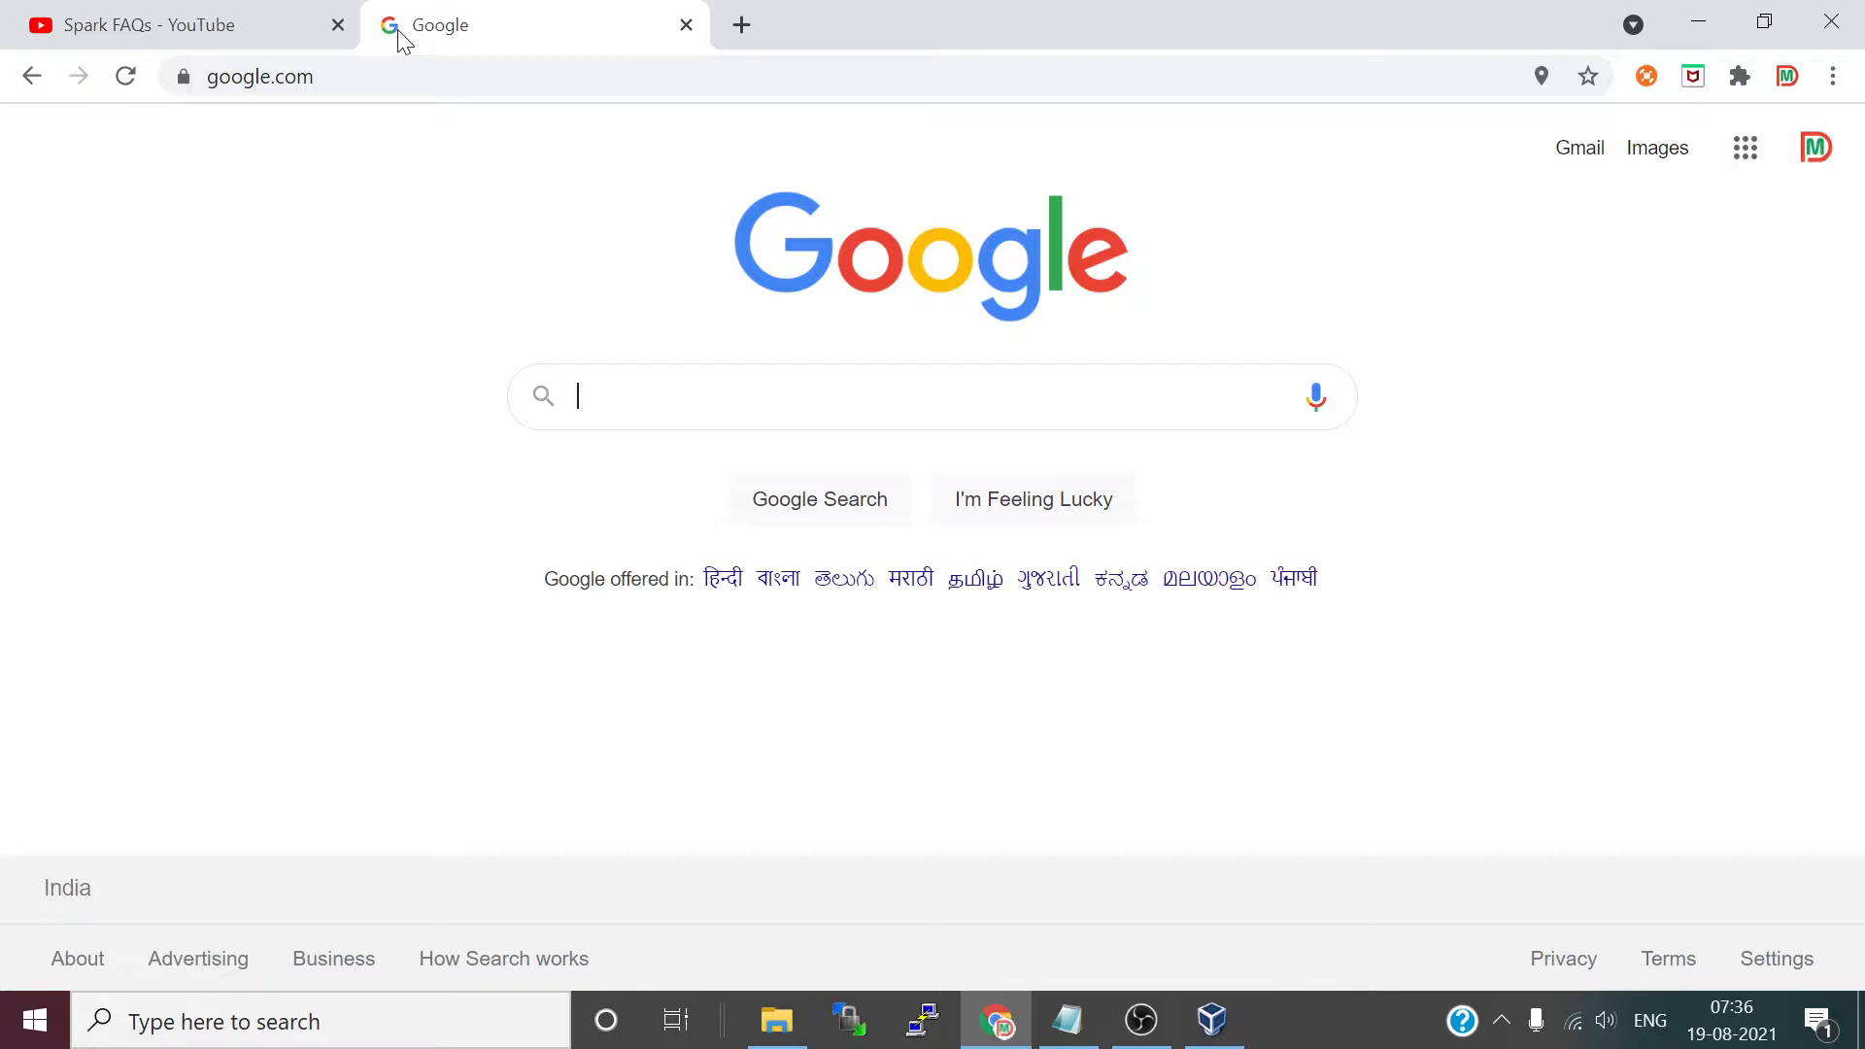
text(ubun)
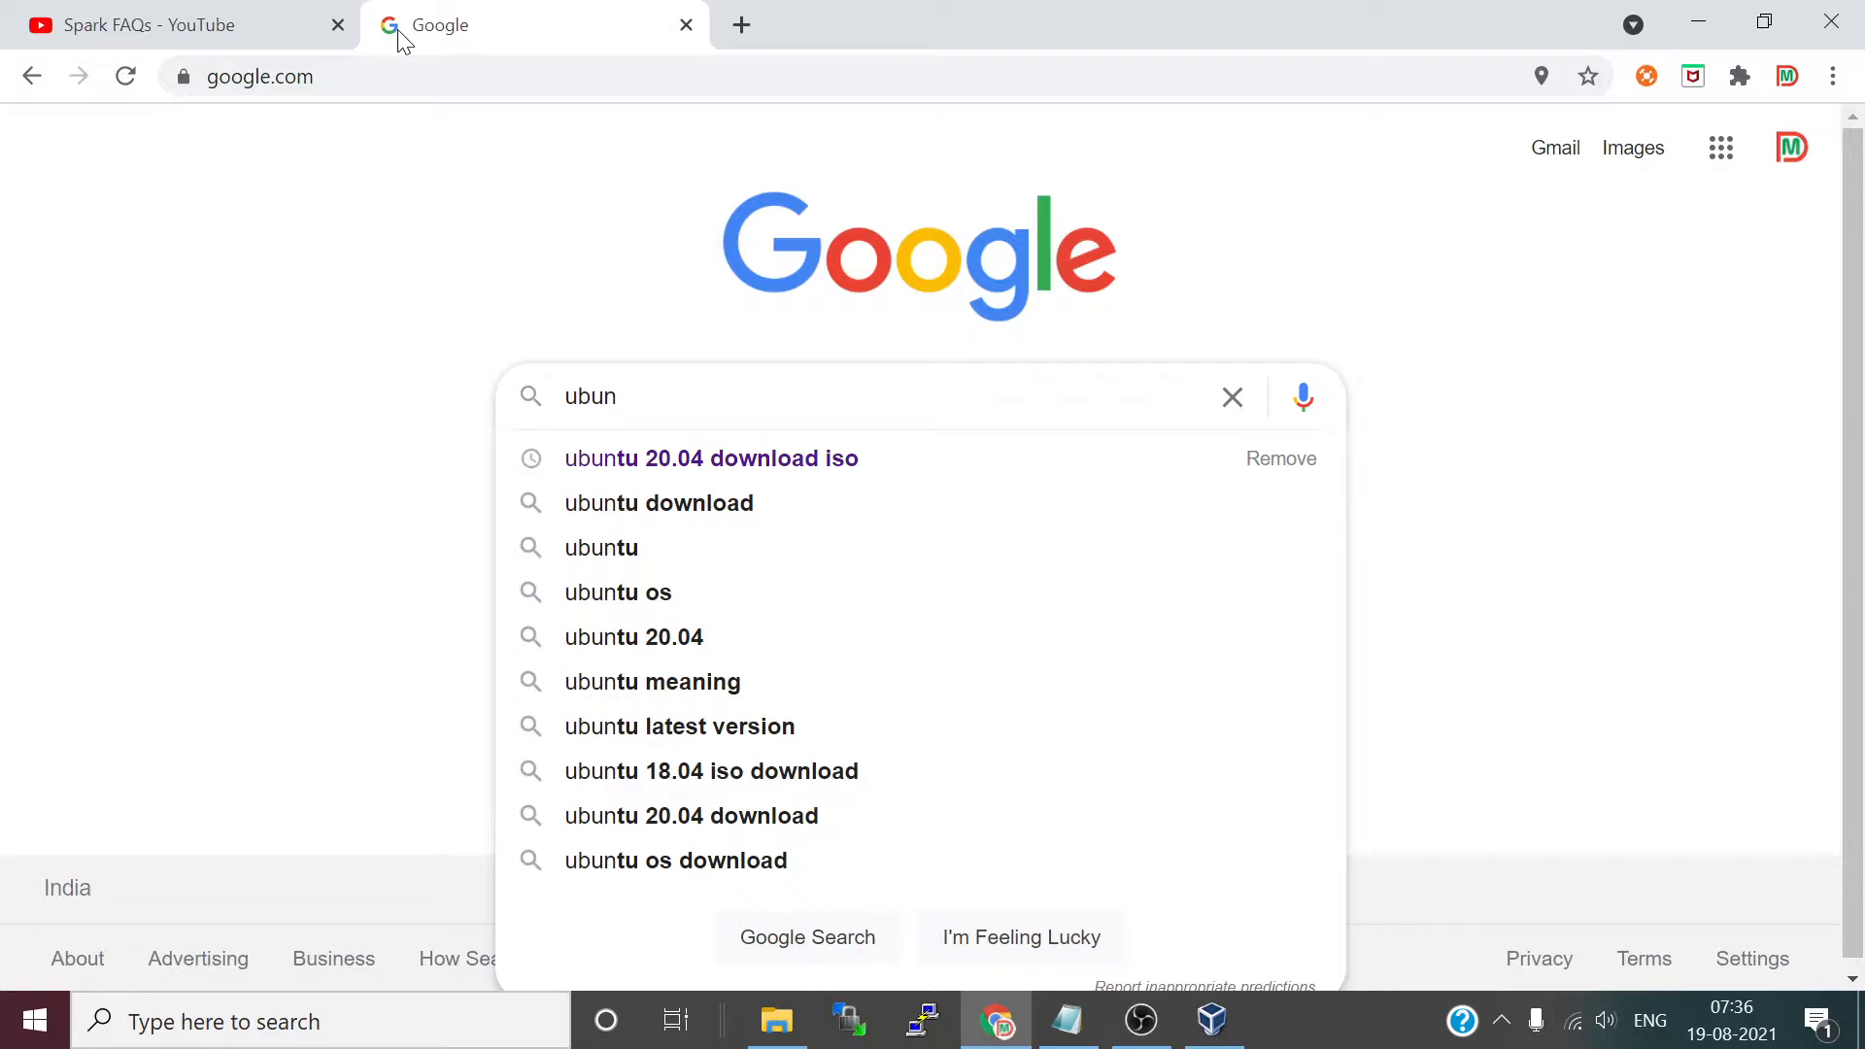
text(tu des)
key(Down)
key(Down)
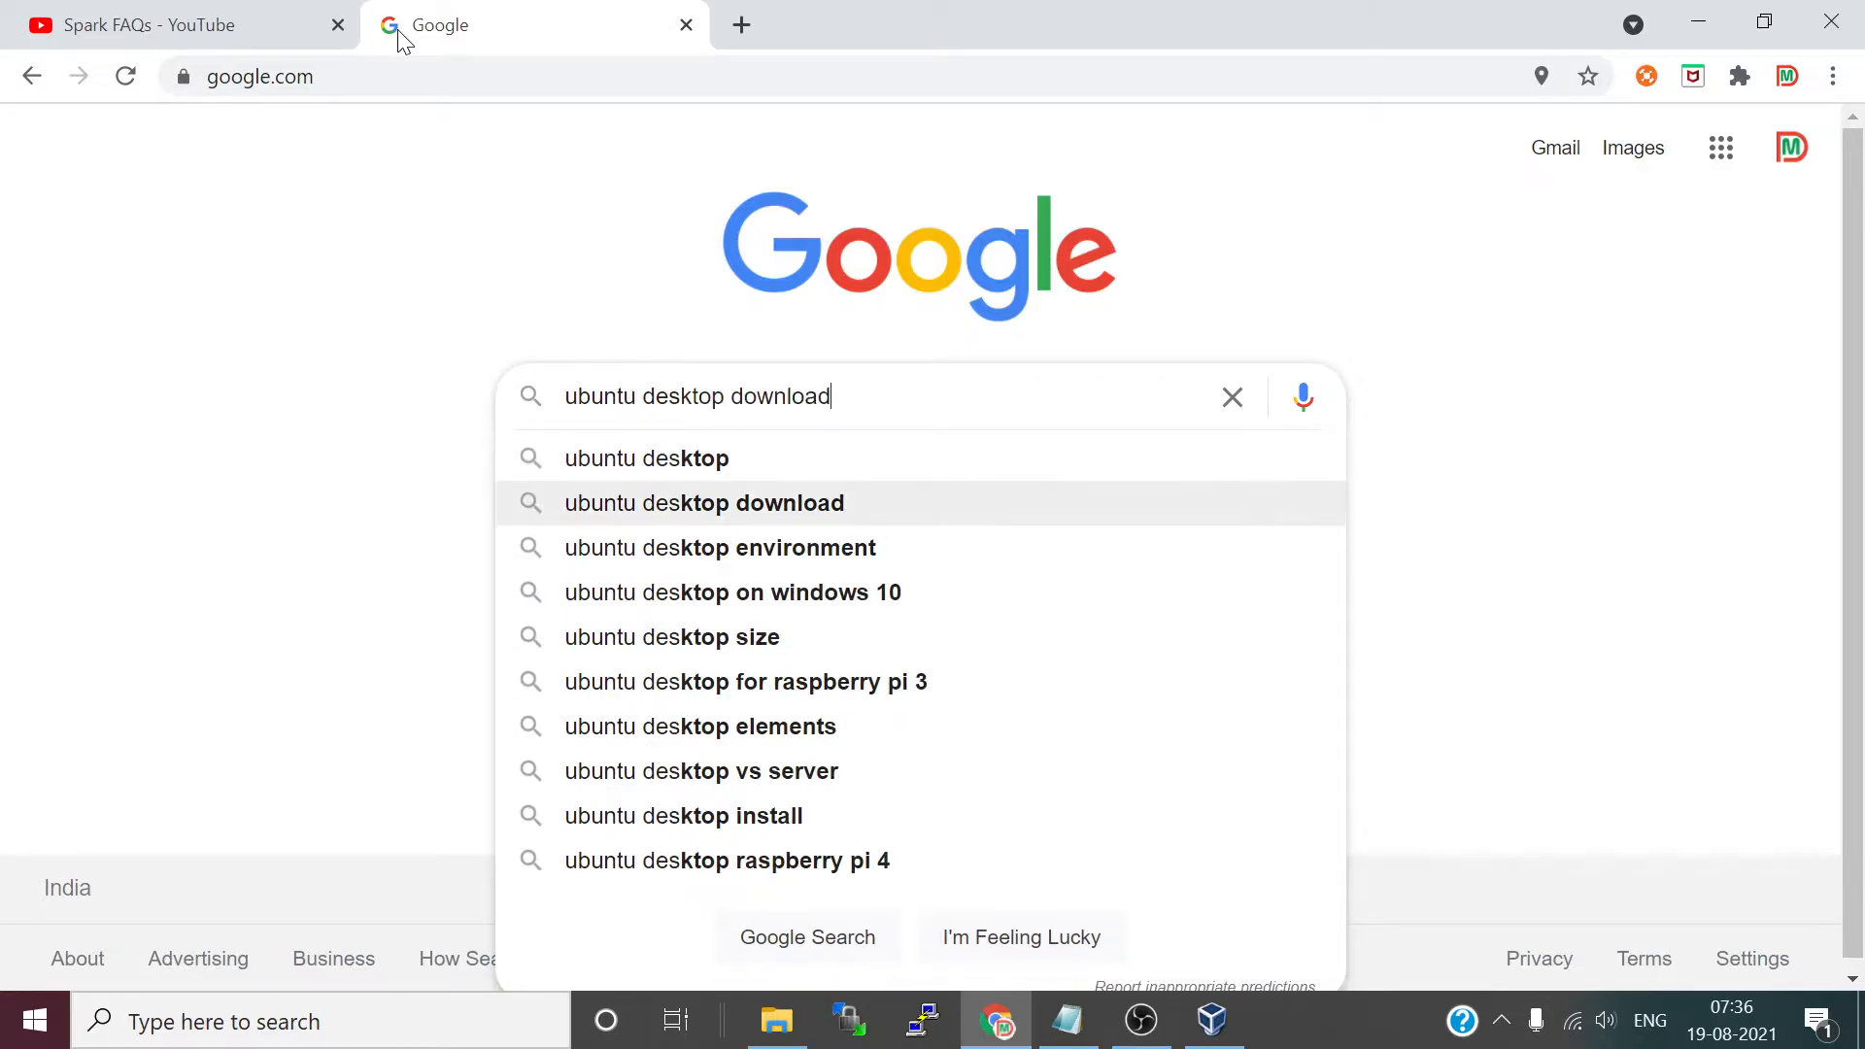
key(Return)
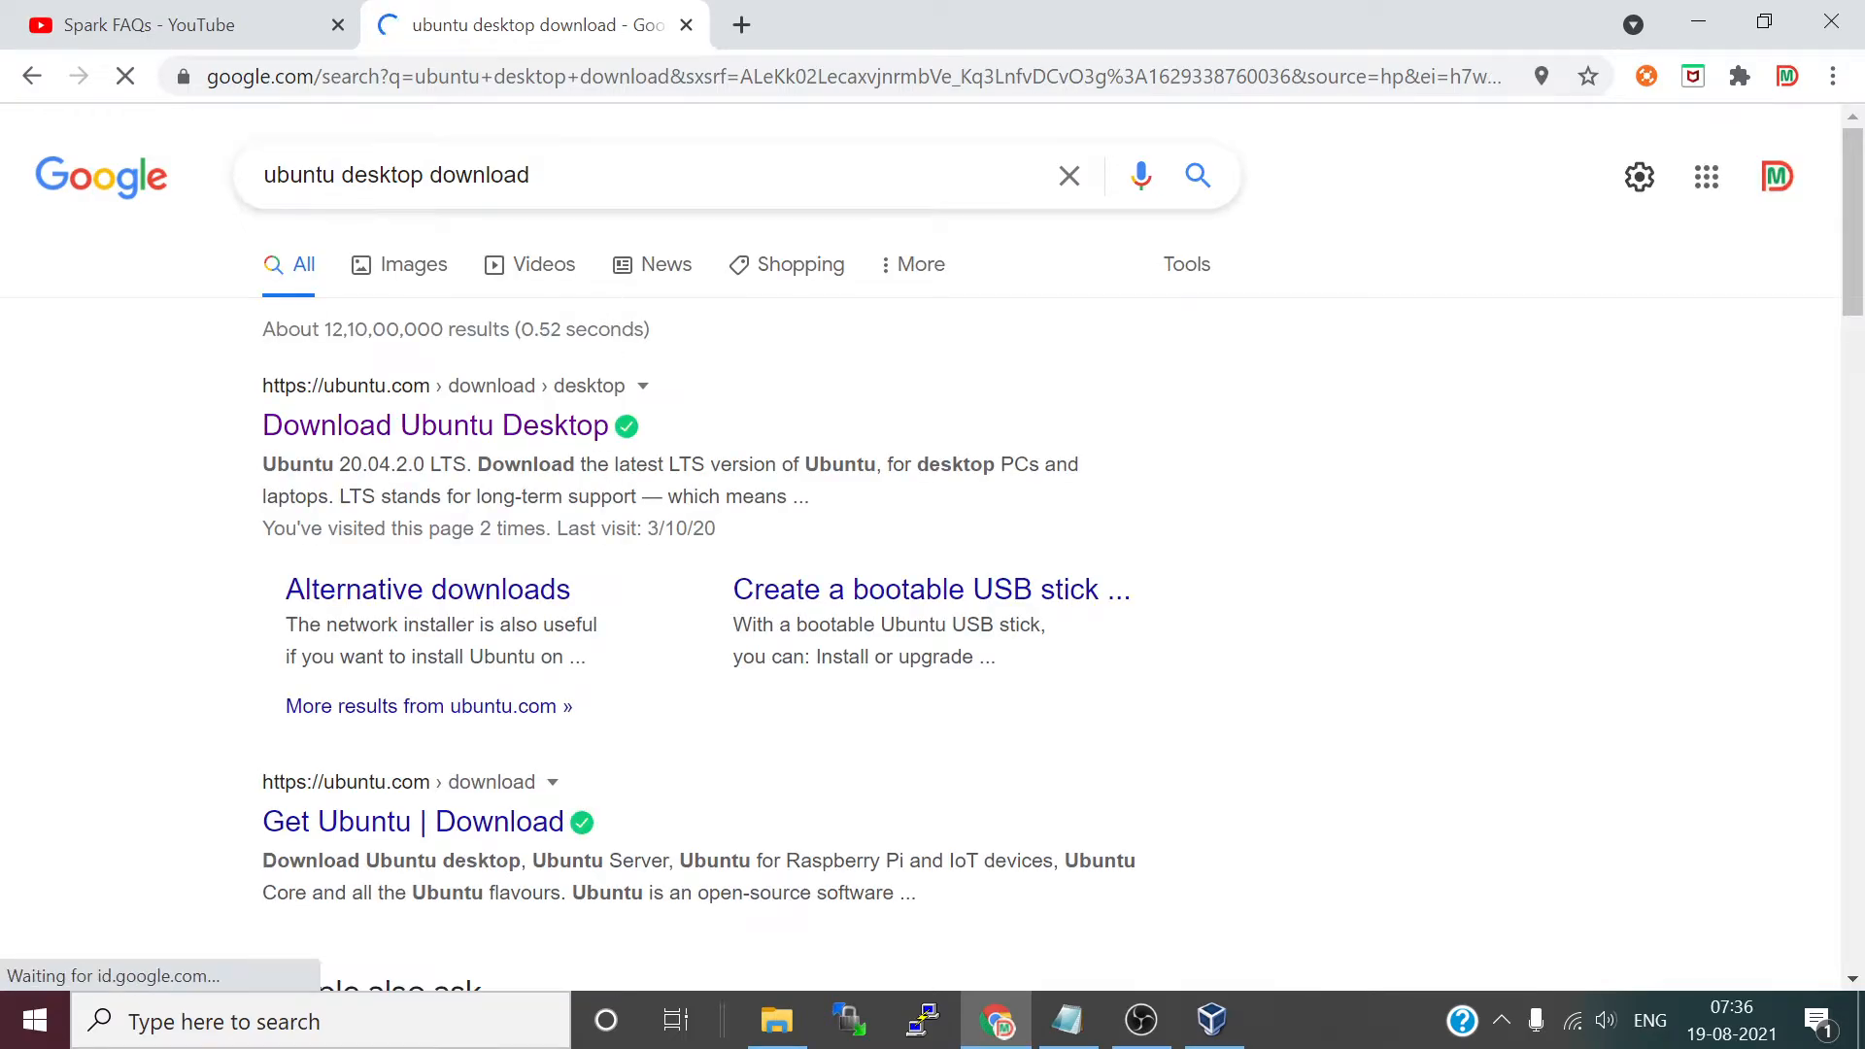
- Open the official Download Ubuntu Desktop page from the results and download Ubuntu 20.04.2.0 LTS
click(526, 445)
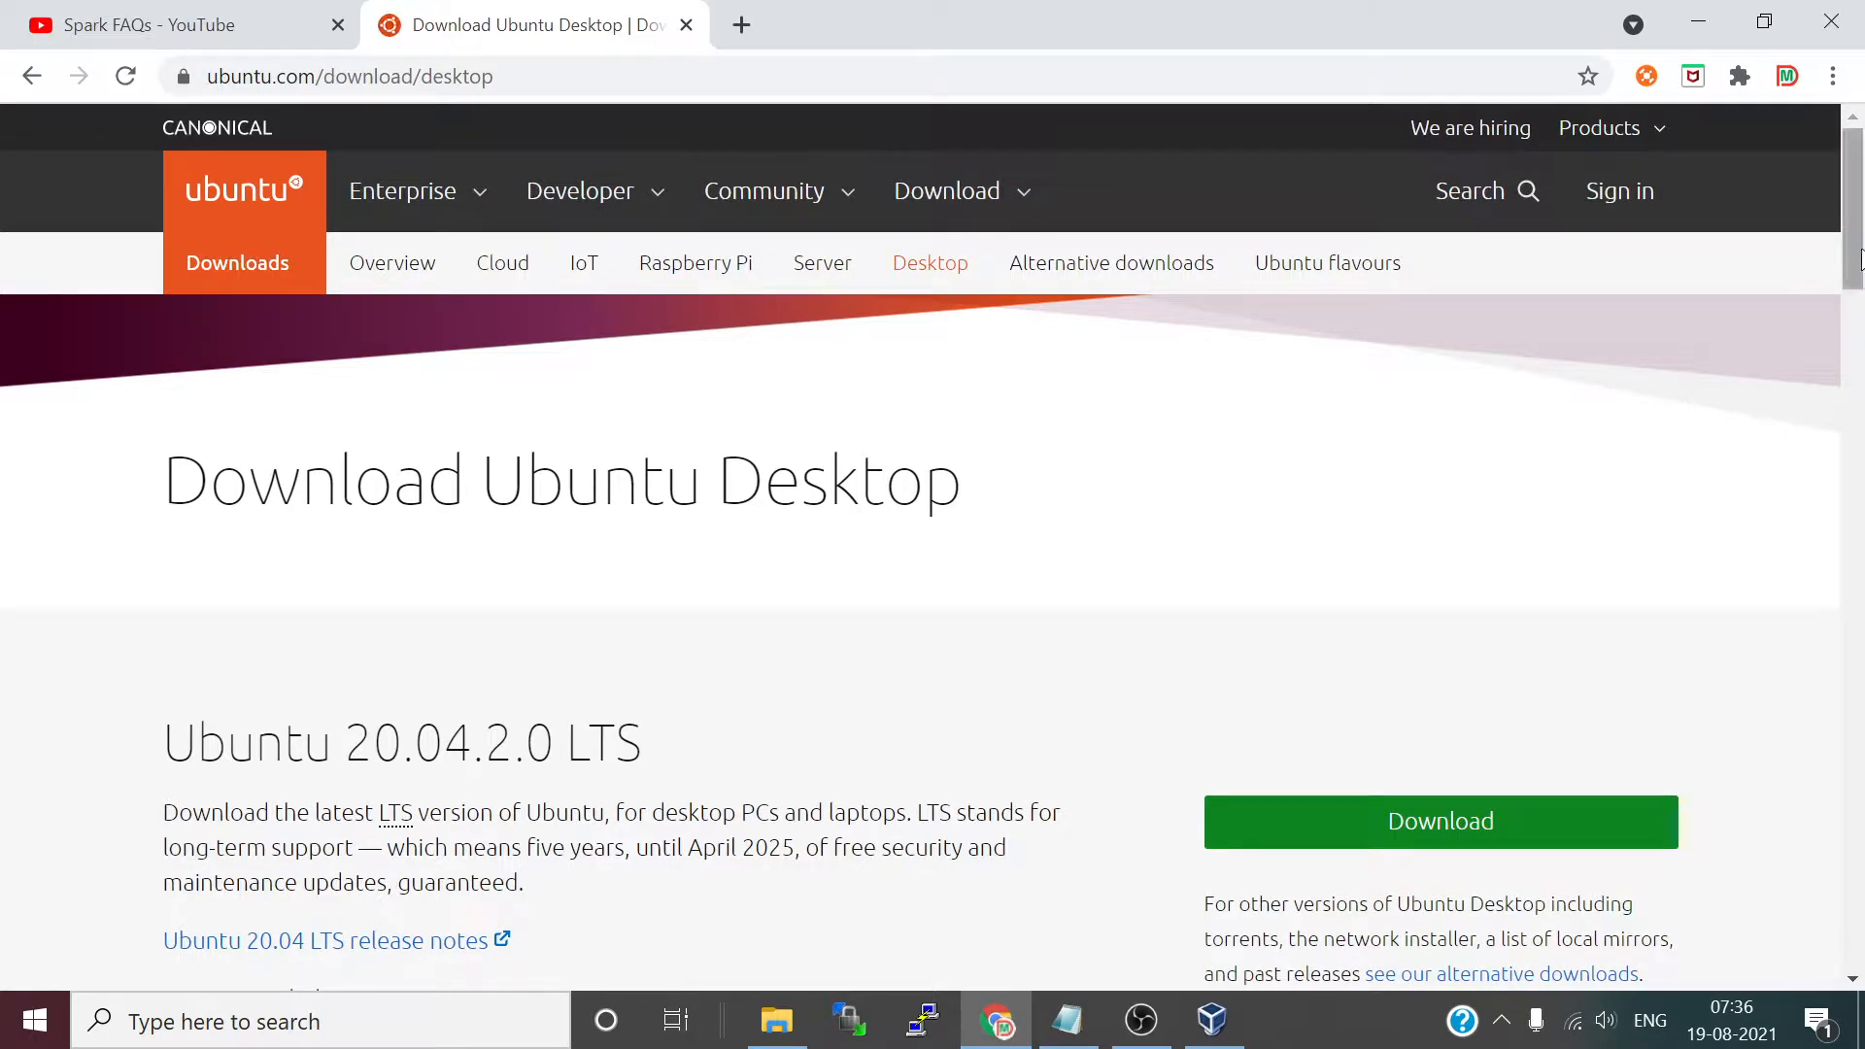
drag(1858, 254, 1860, 316)
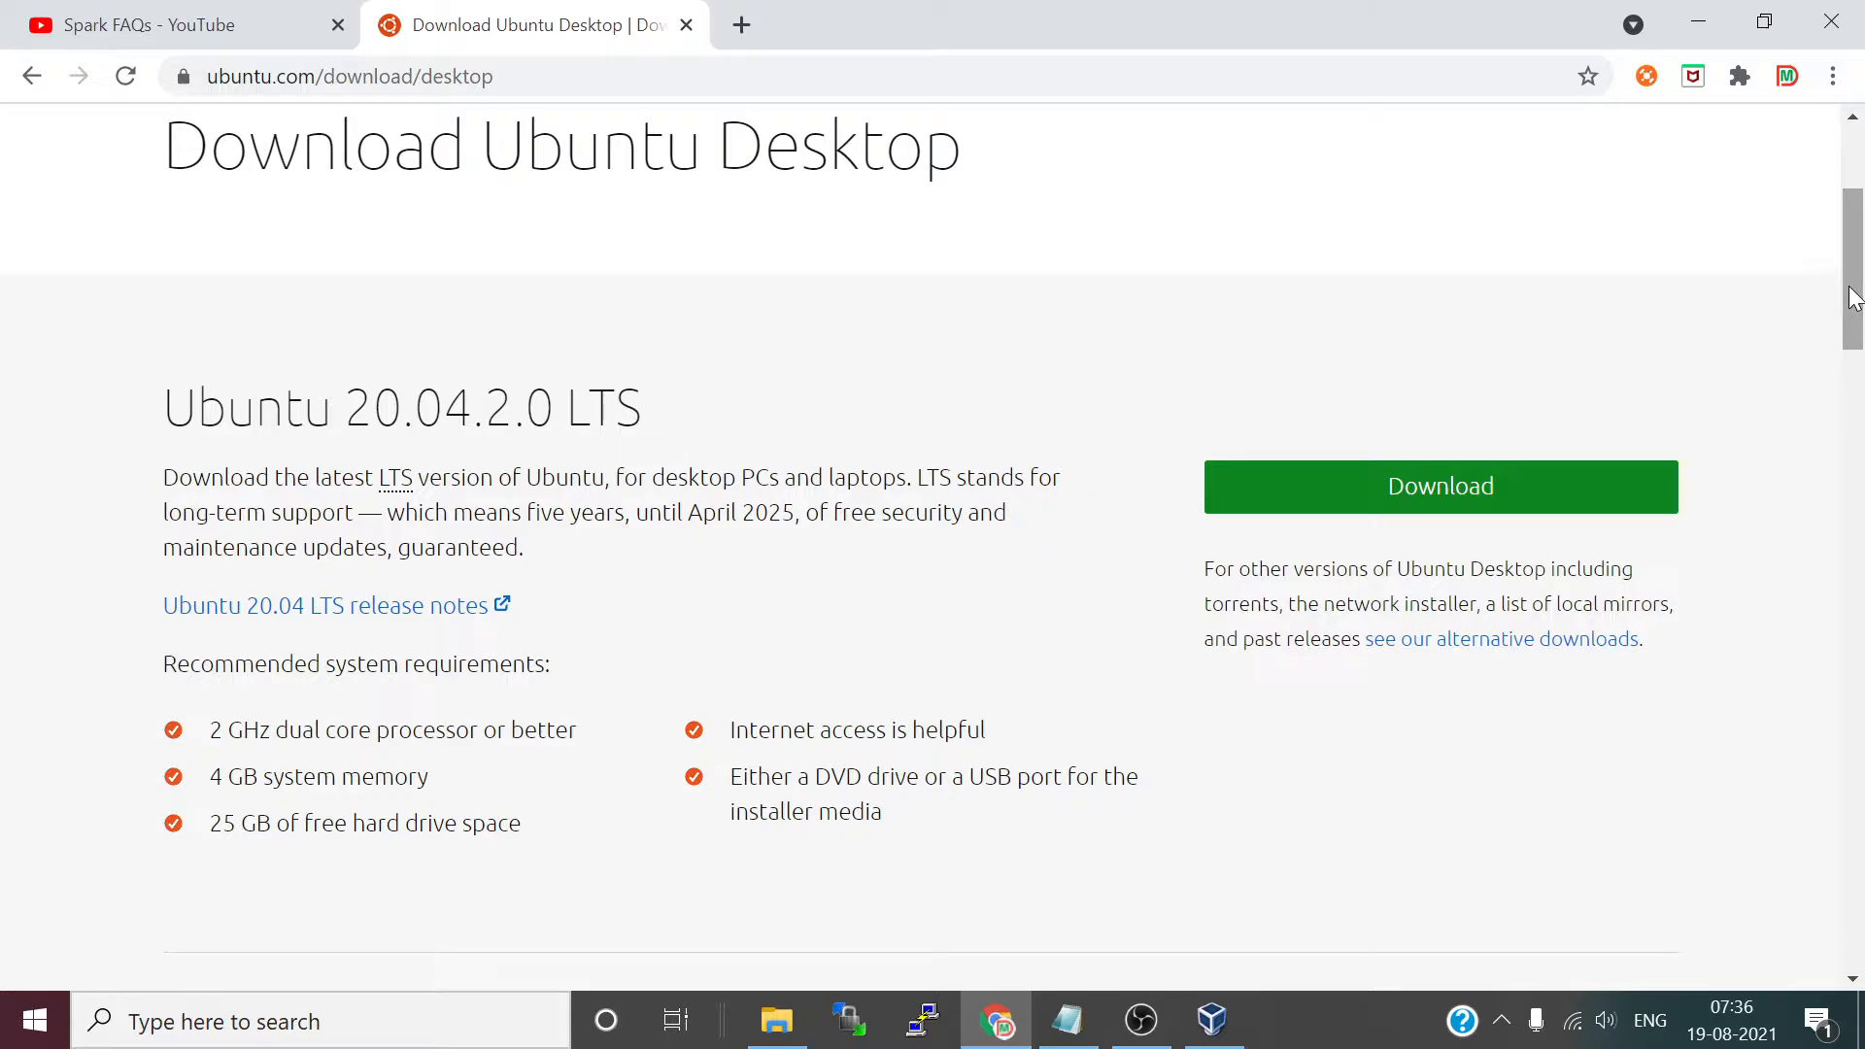
drag(1854, 296, 1854, 413)
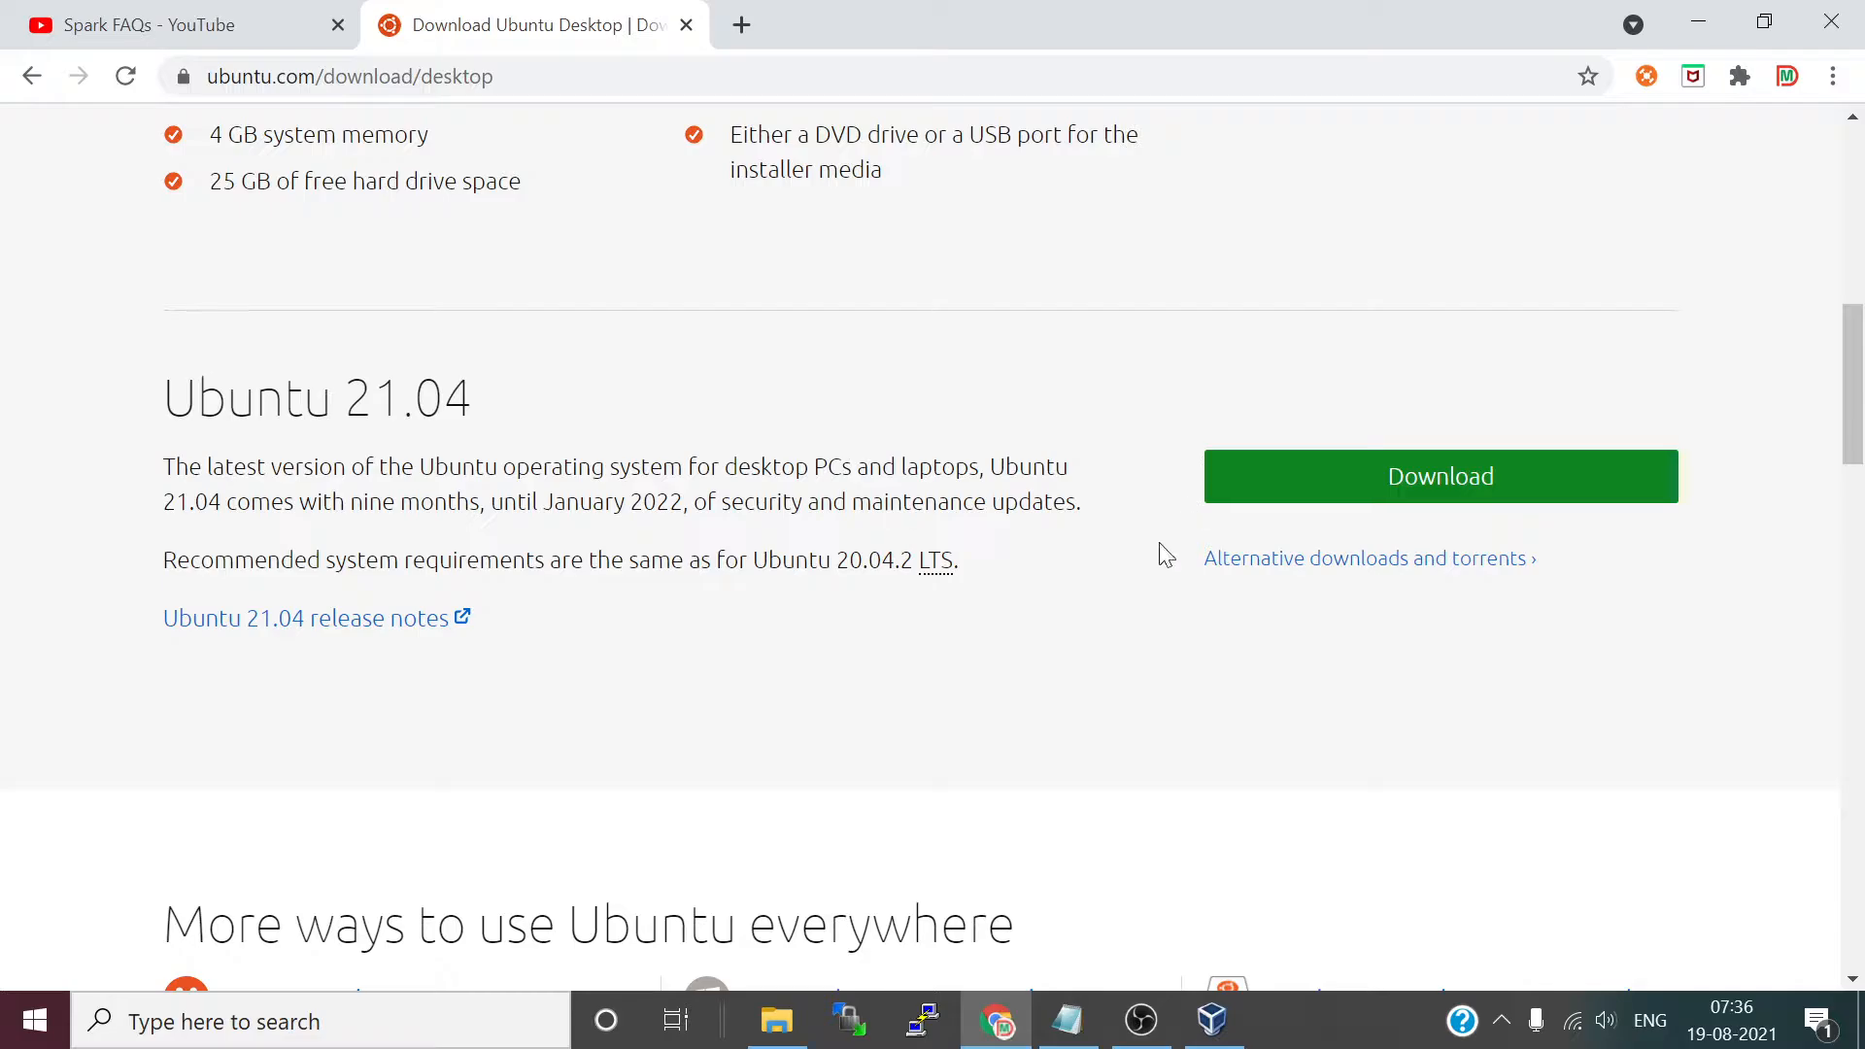
drag(1862, 388, 1863, 610)
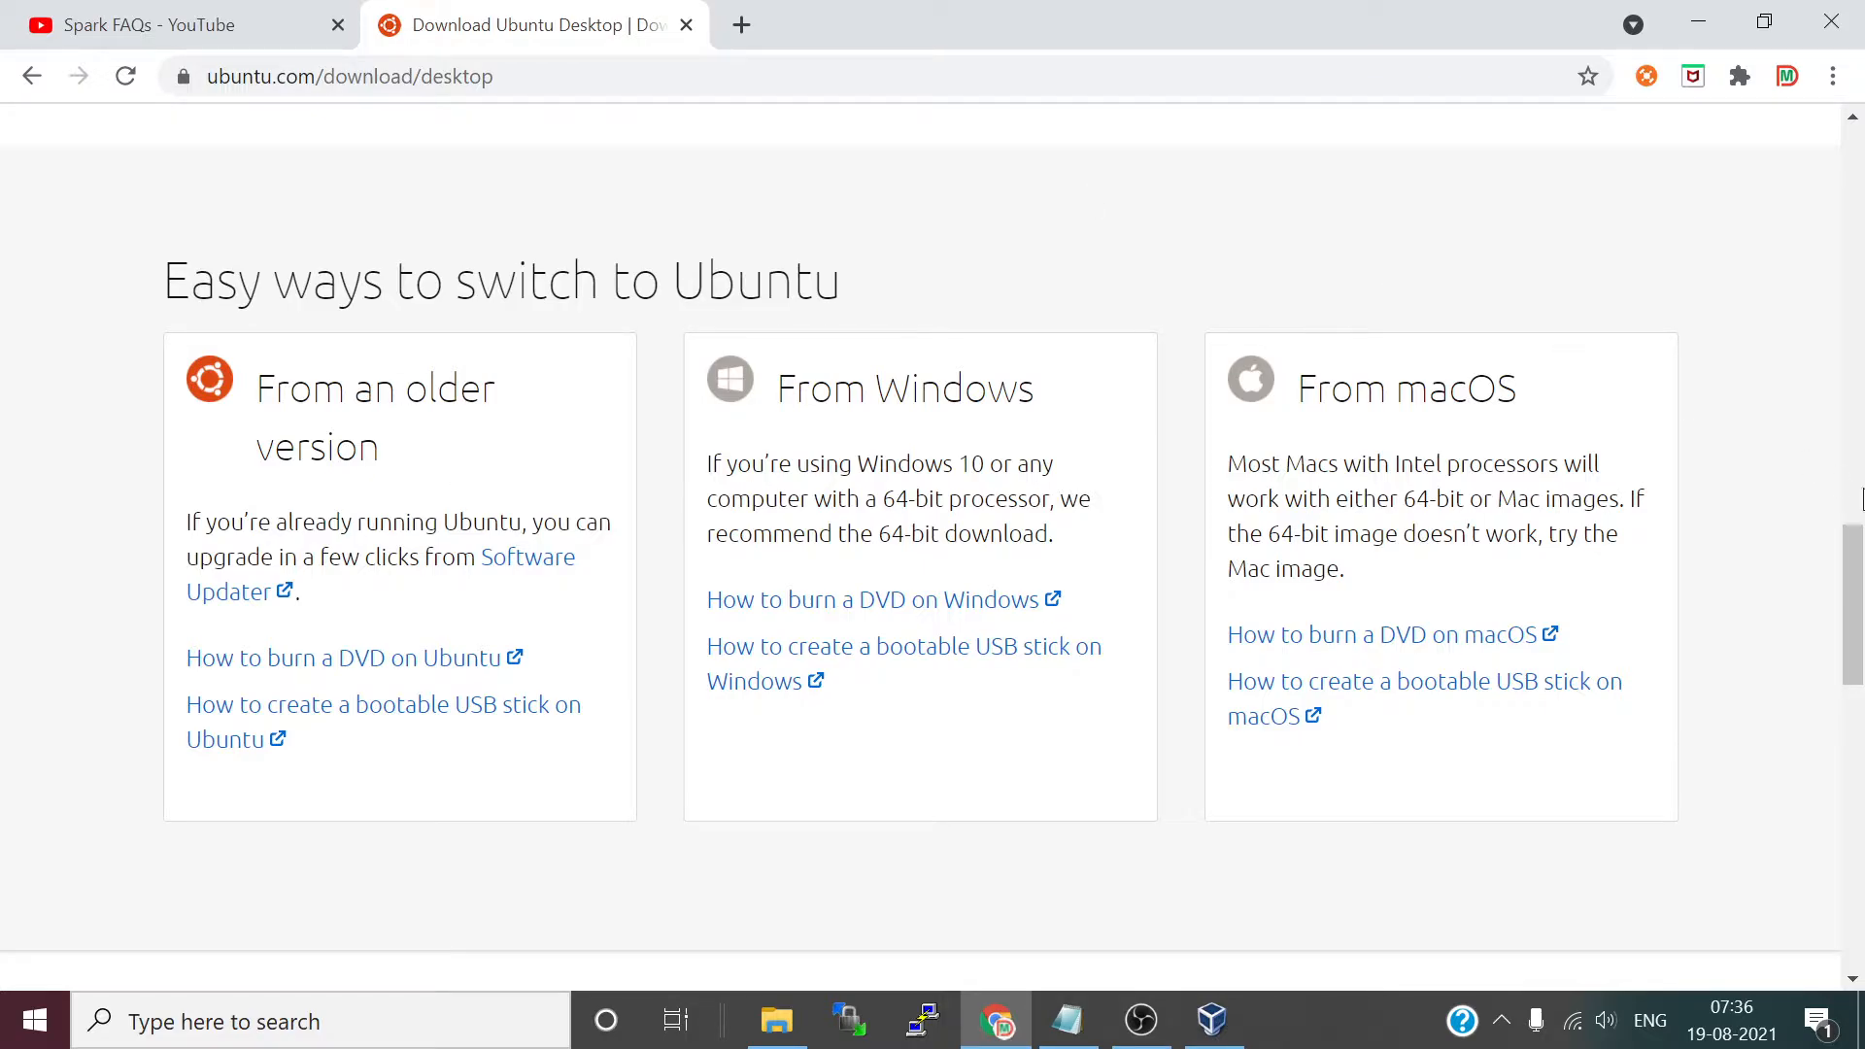
drag(1862, 627, 1863, 273)
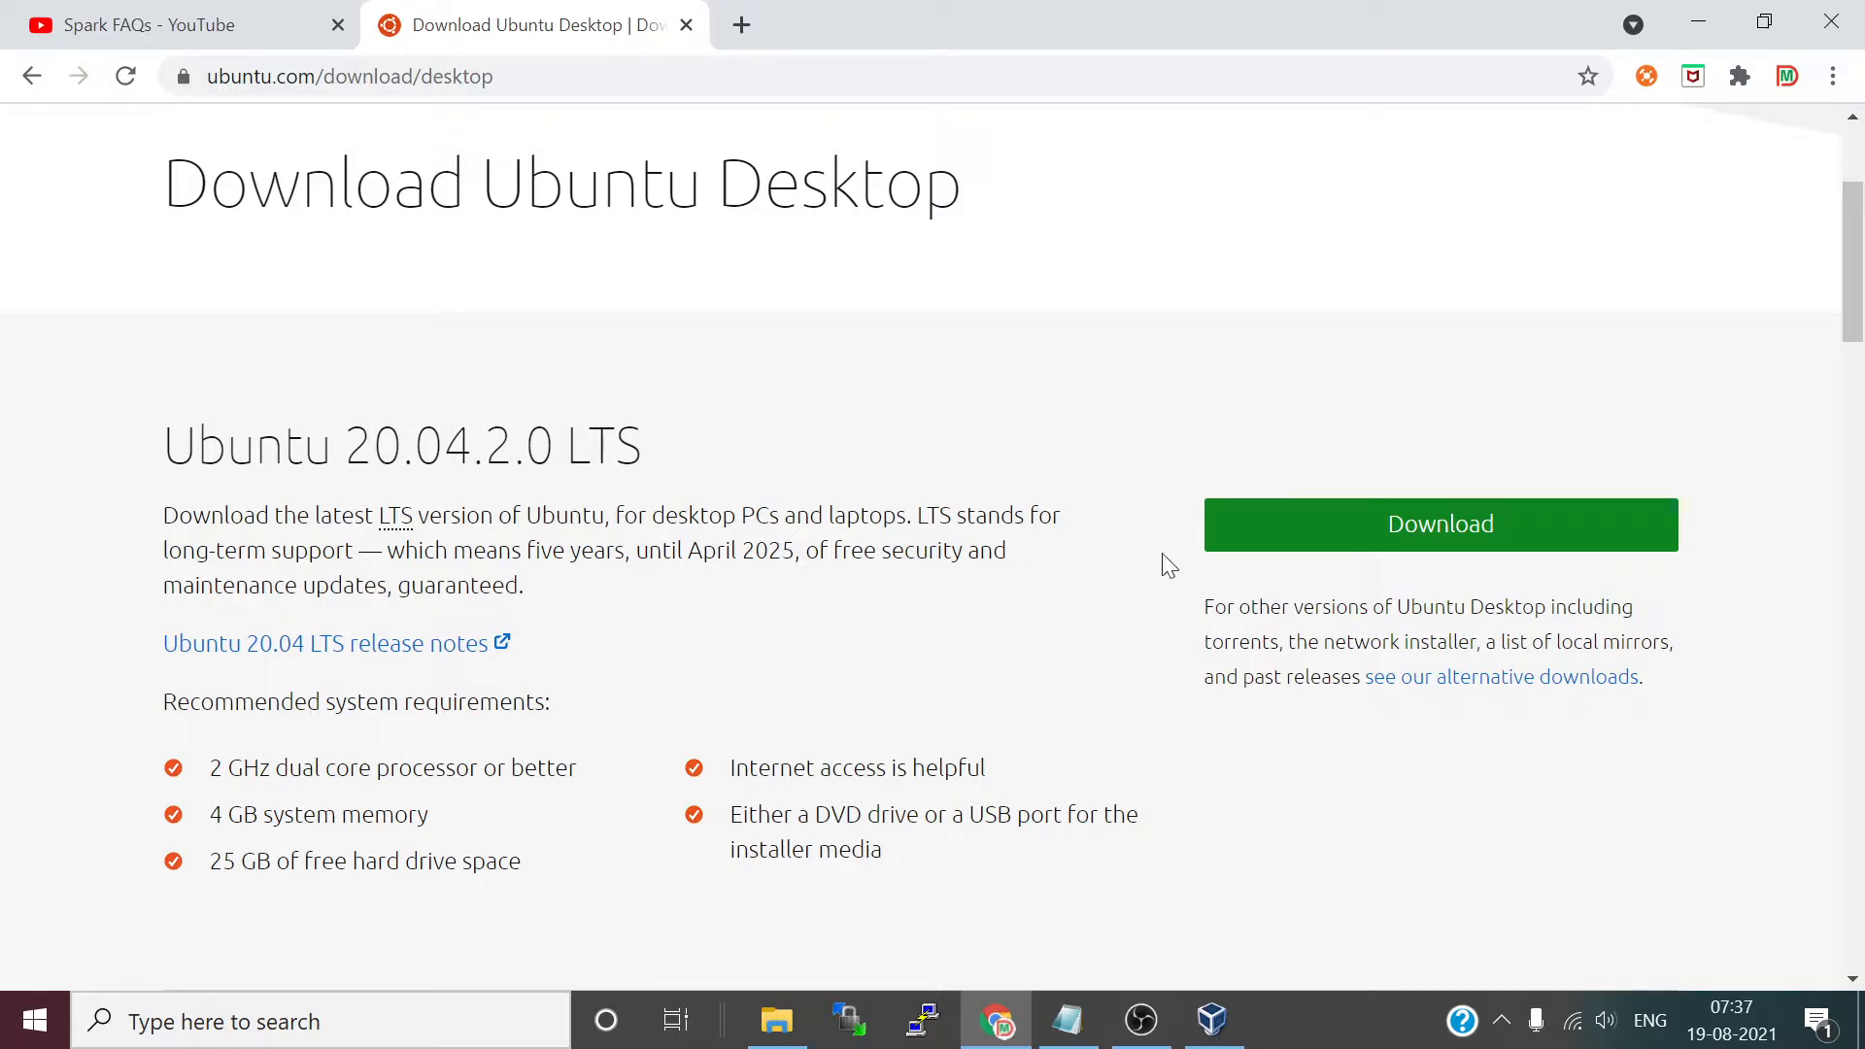
click(1303, 542)
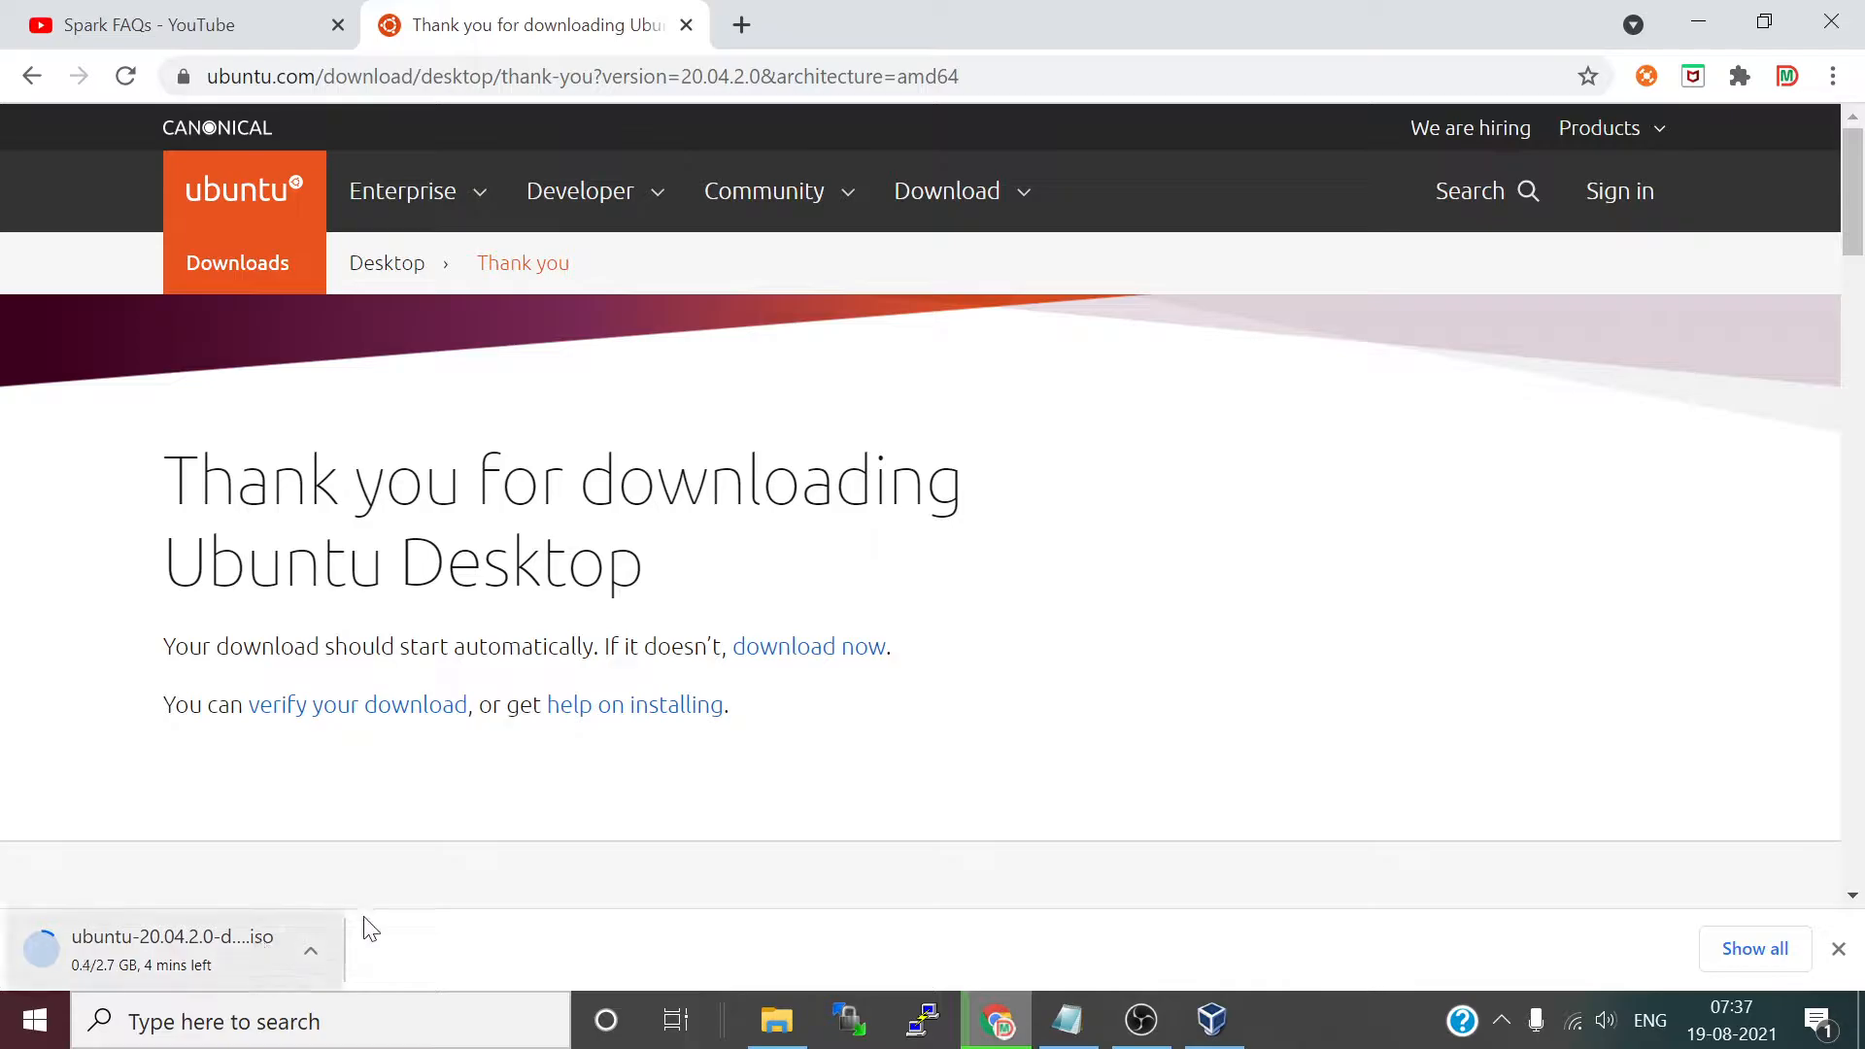
click(1139, 1018)
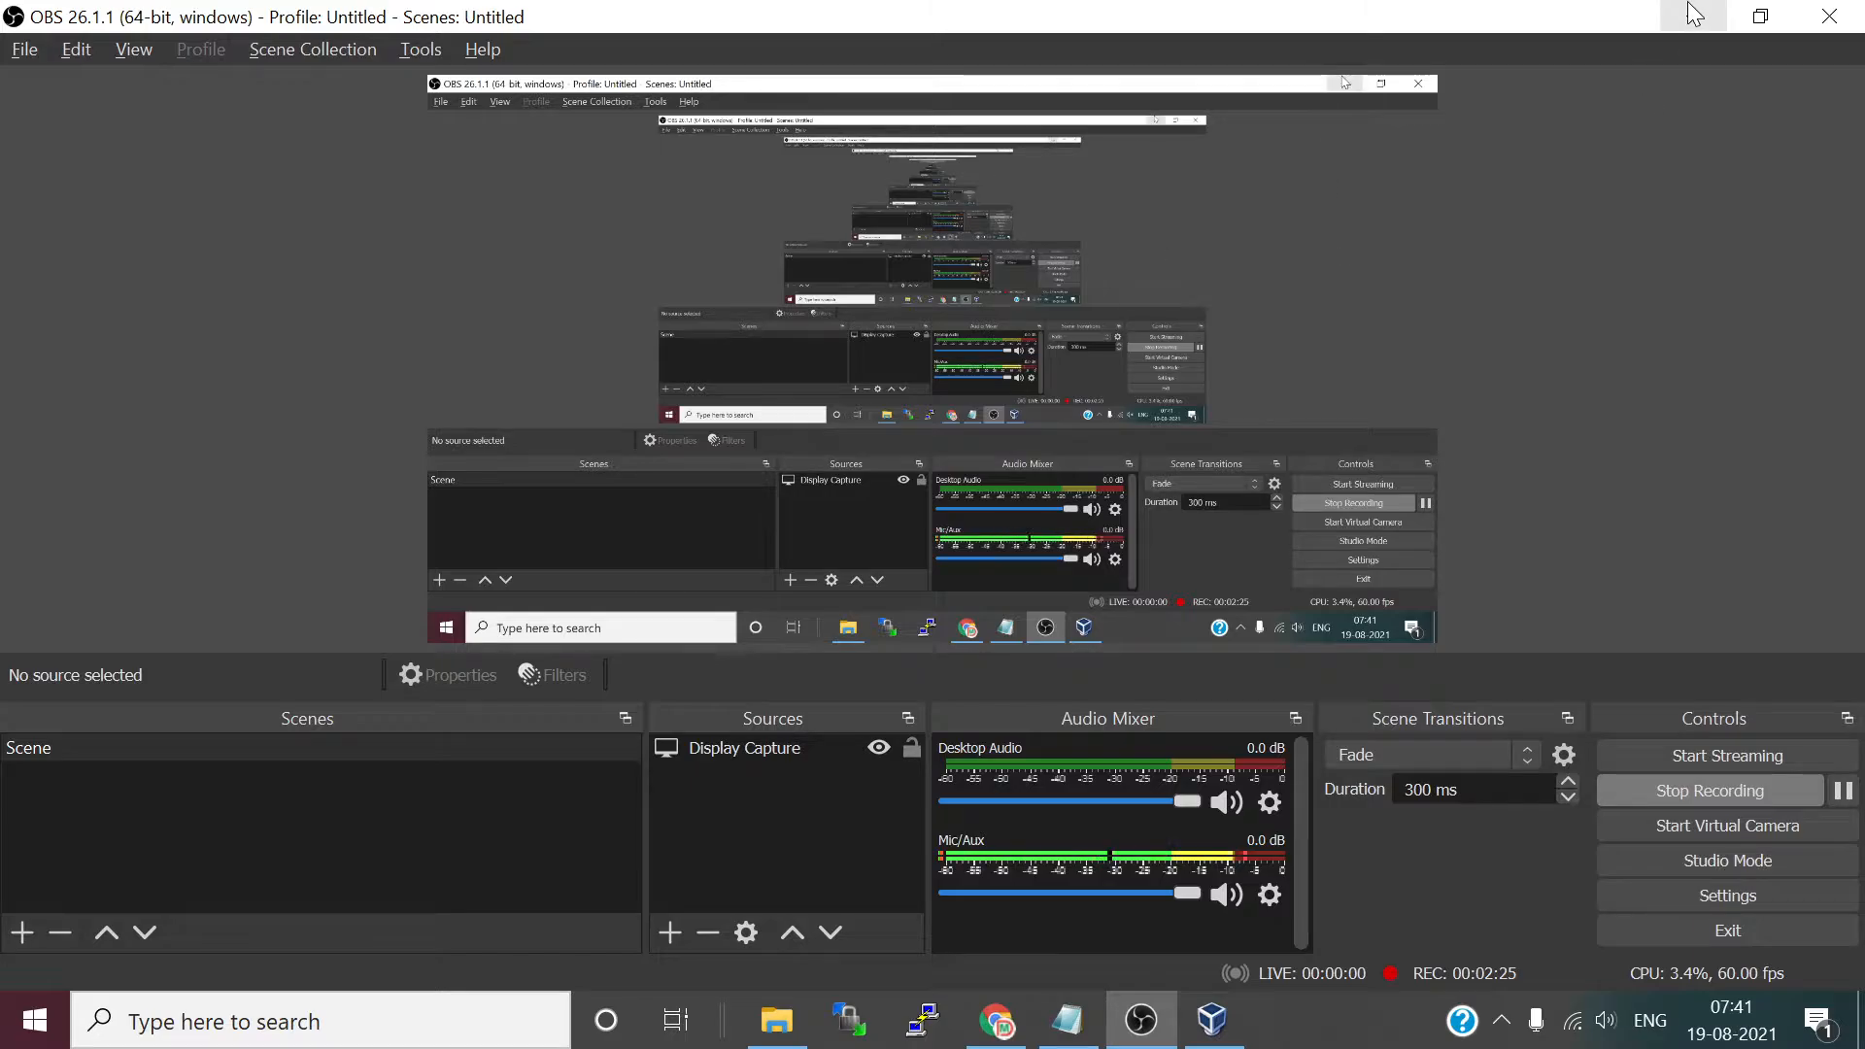
click(1690, 12)
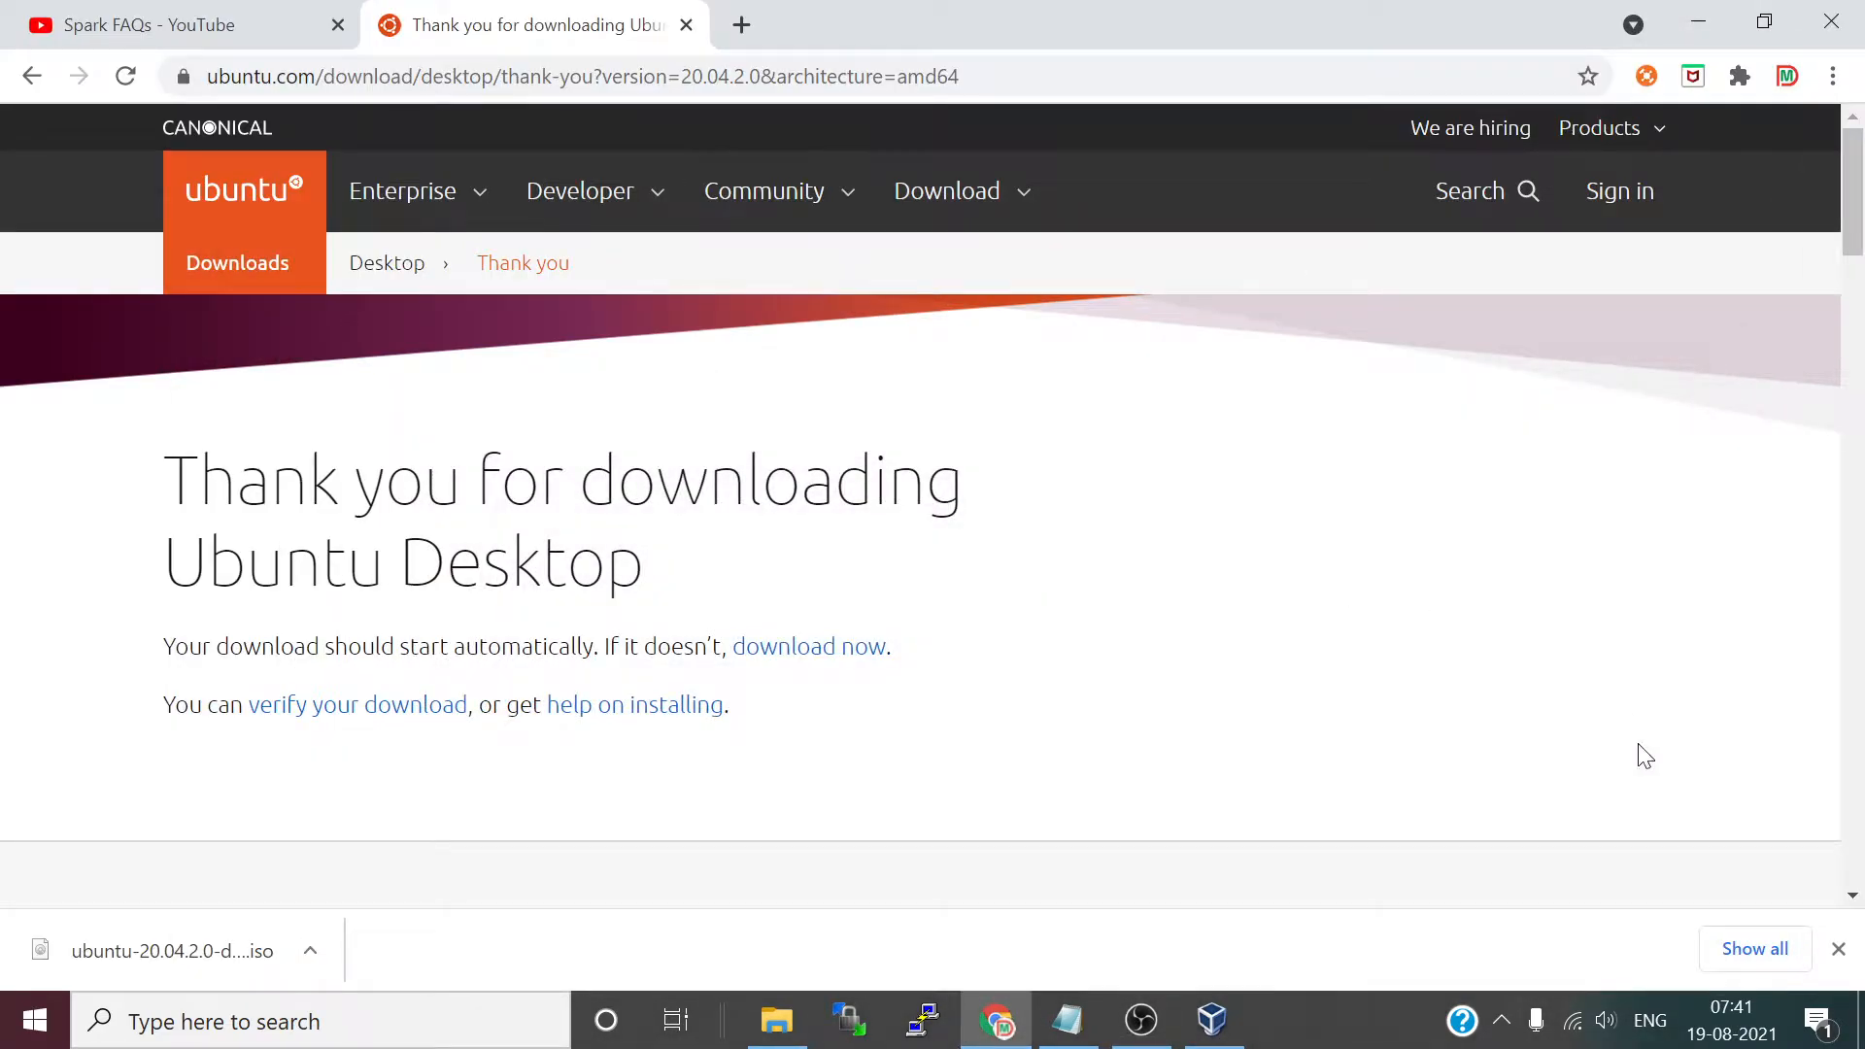
- Locate the downloaded ubuntu-20.04.2.0-desktop-amd64.iso in its folder and paste it into the softwares folder on drive D:
click(1734, 939)
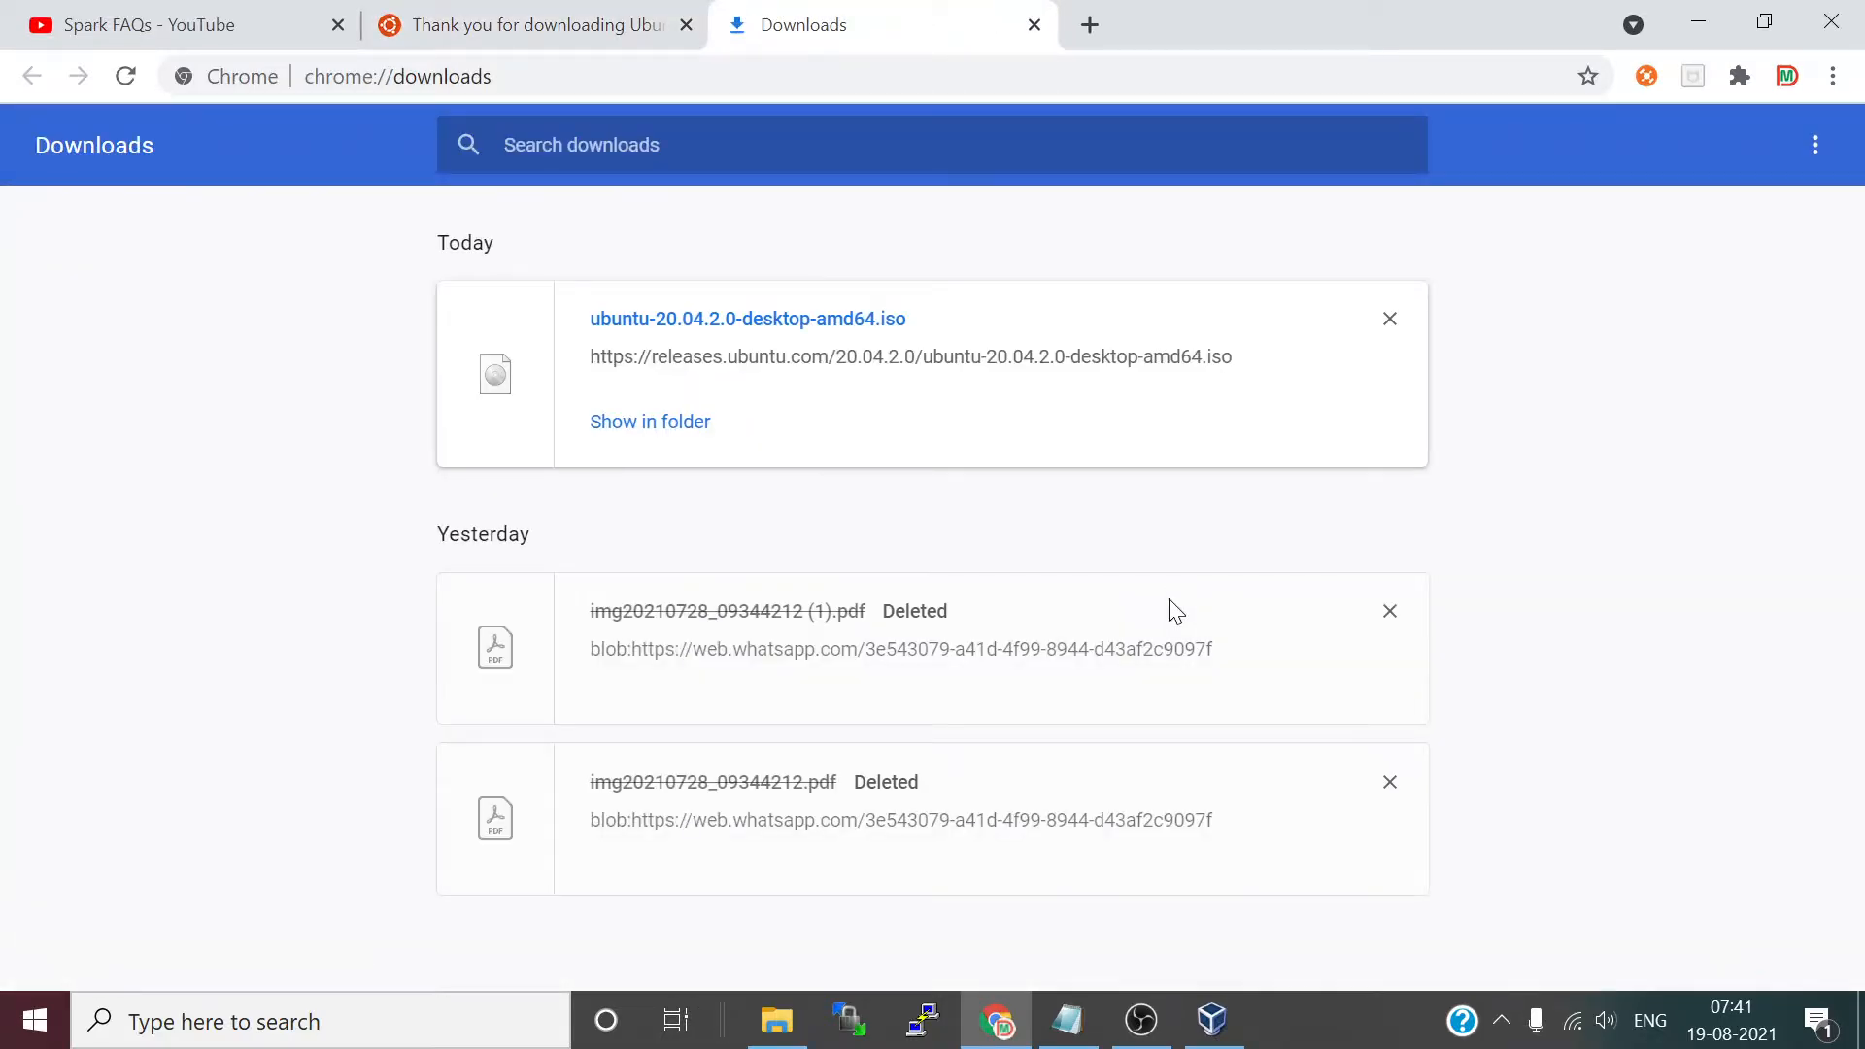
click(672, 429)
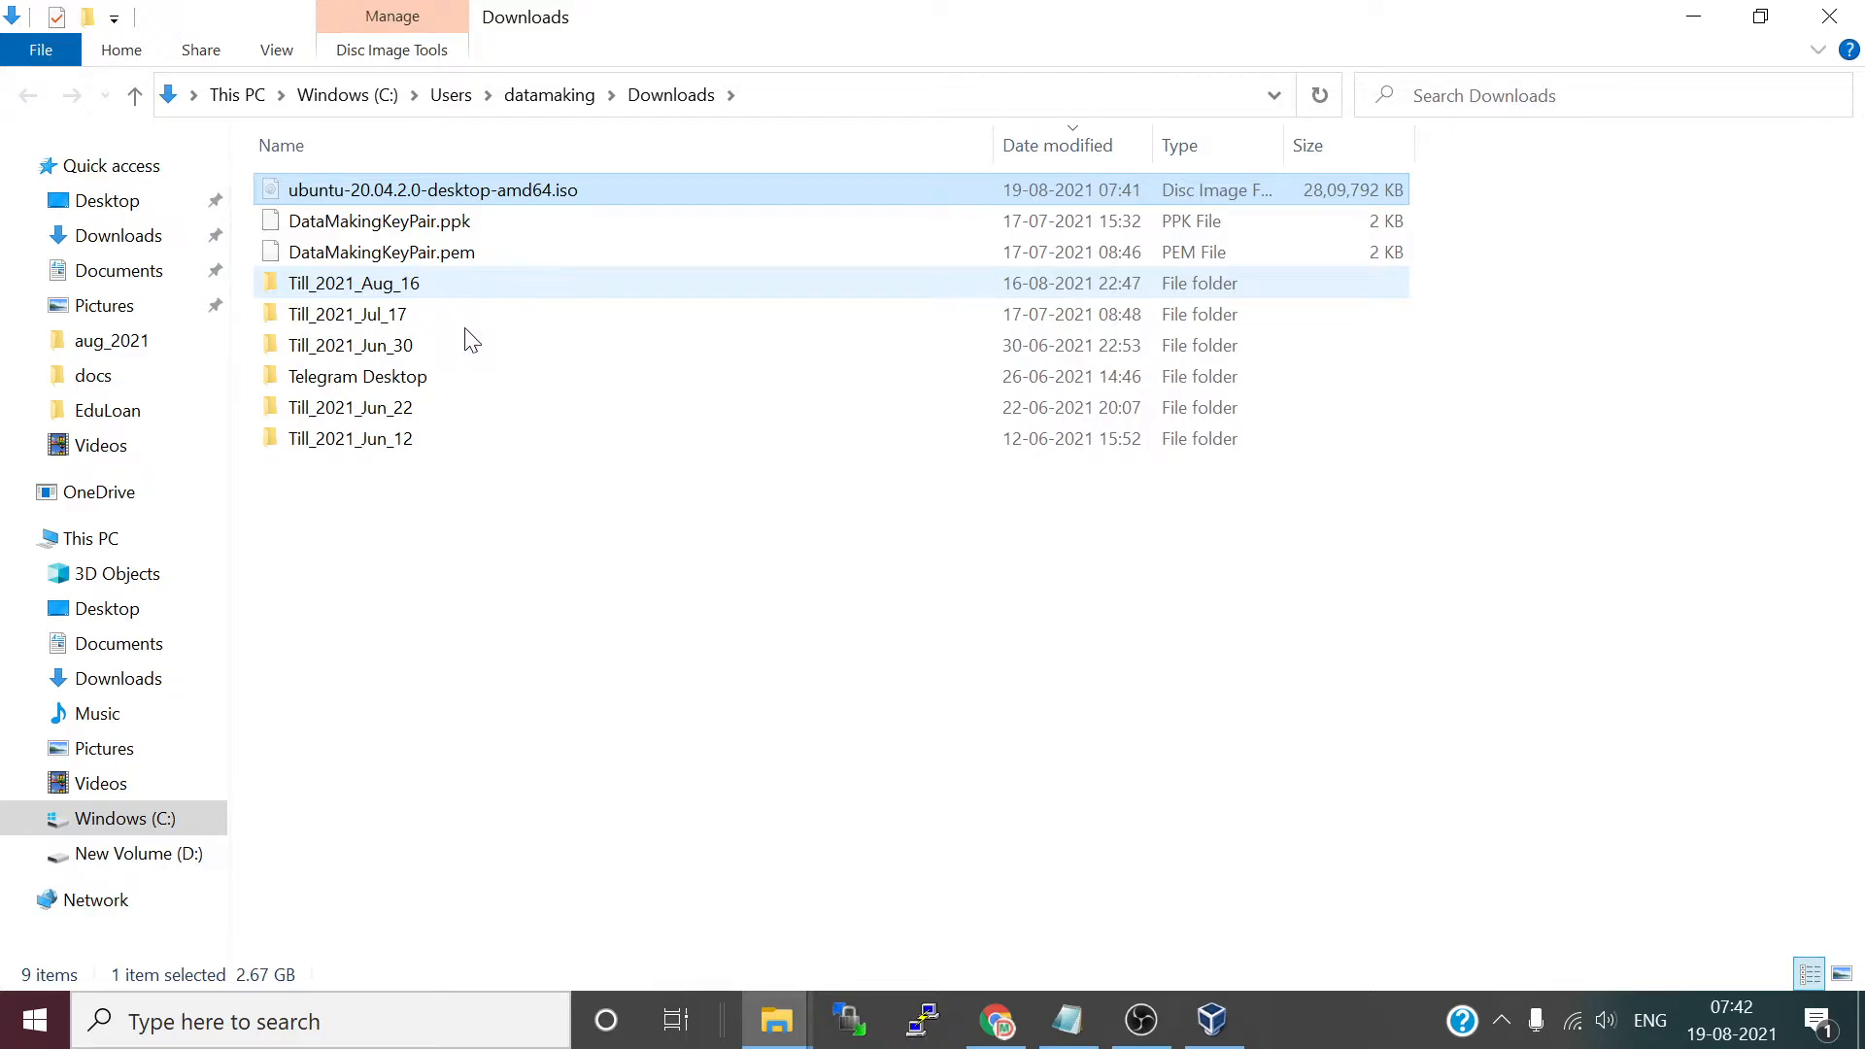
click(177, 862)
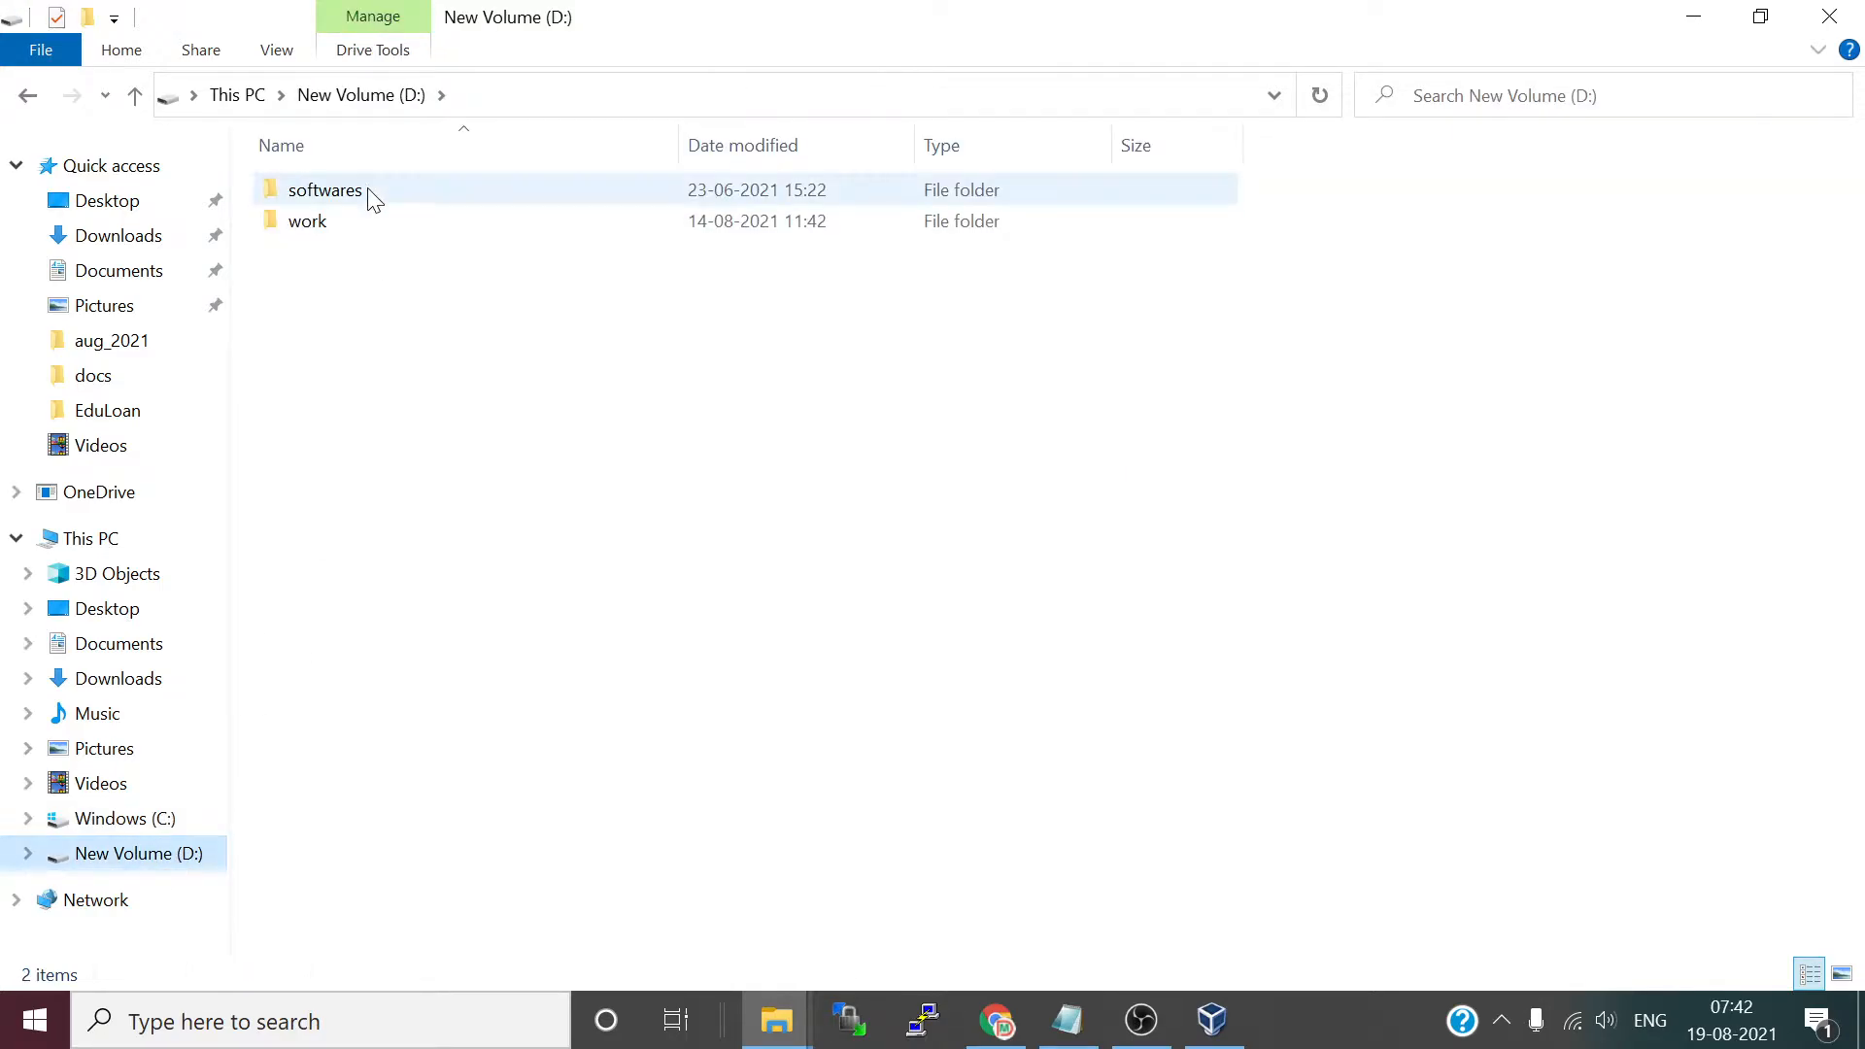
double_click(363, 188)
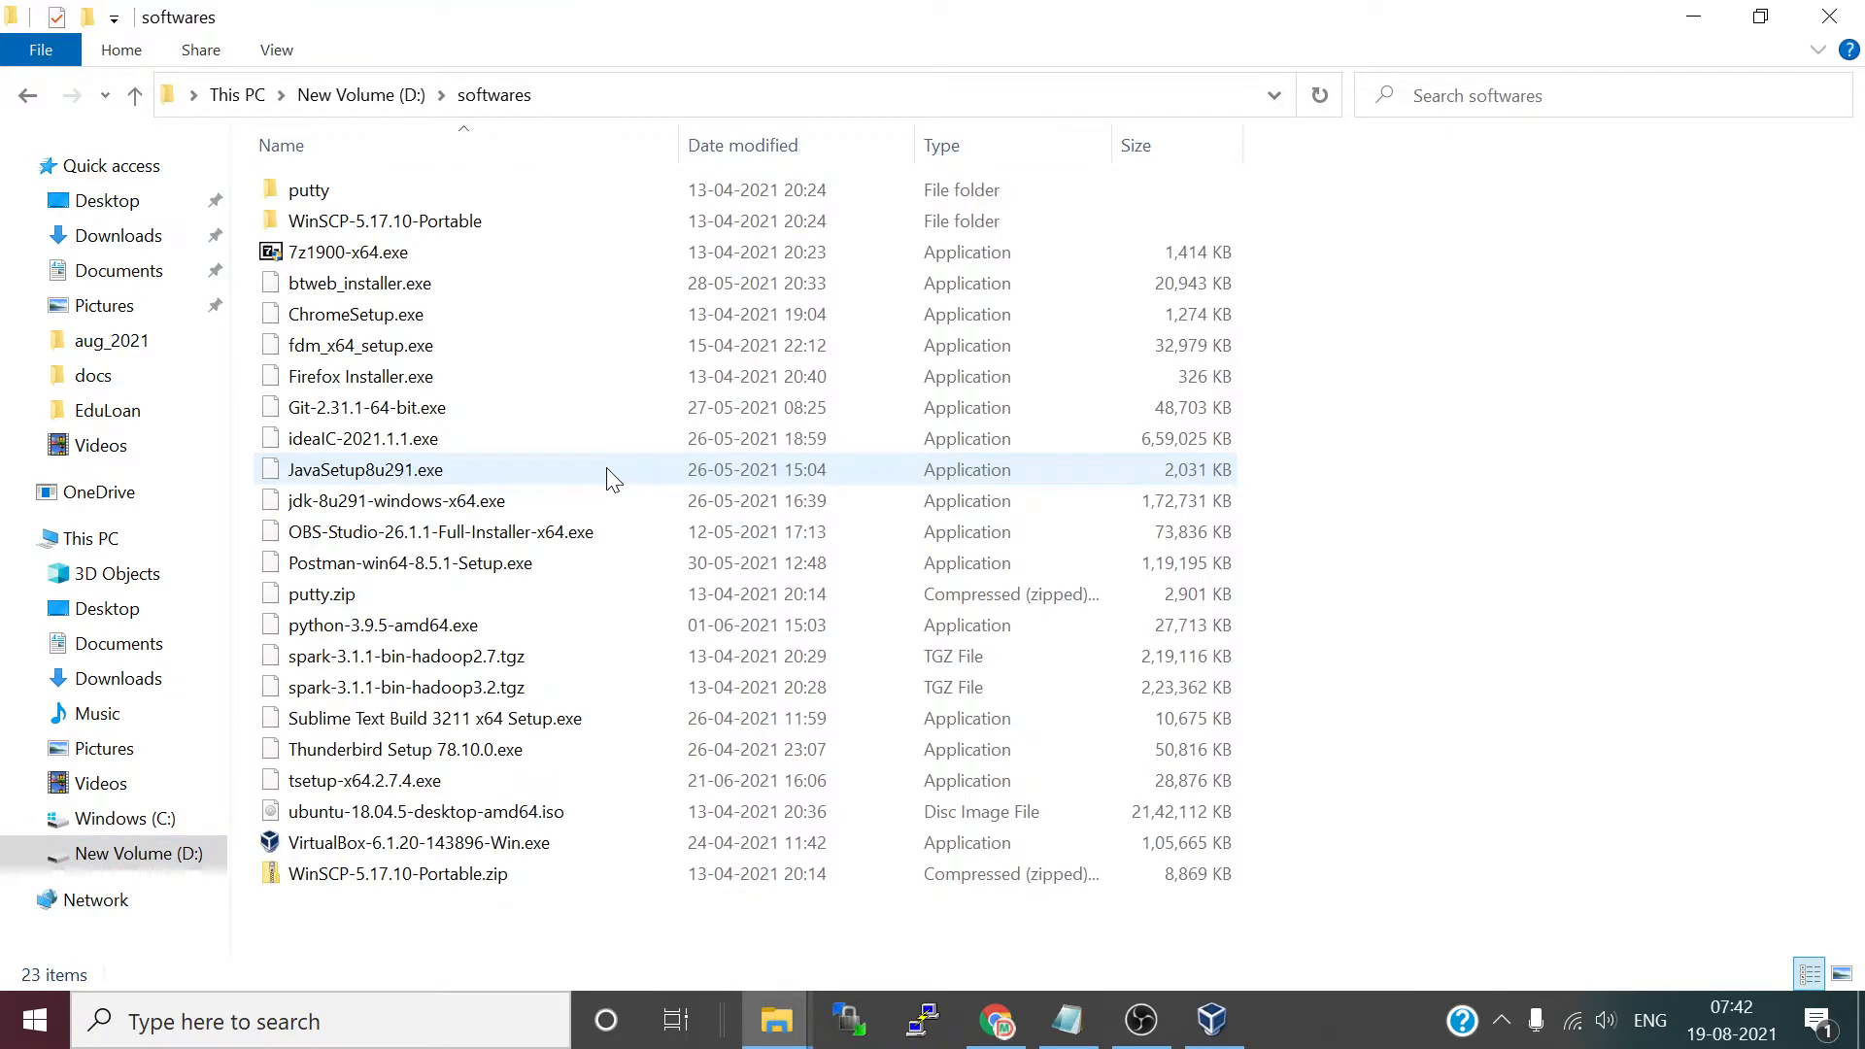
key(ctrl+v)
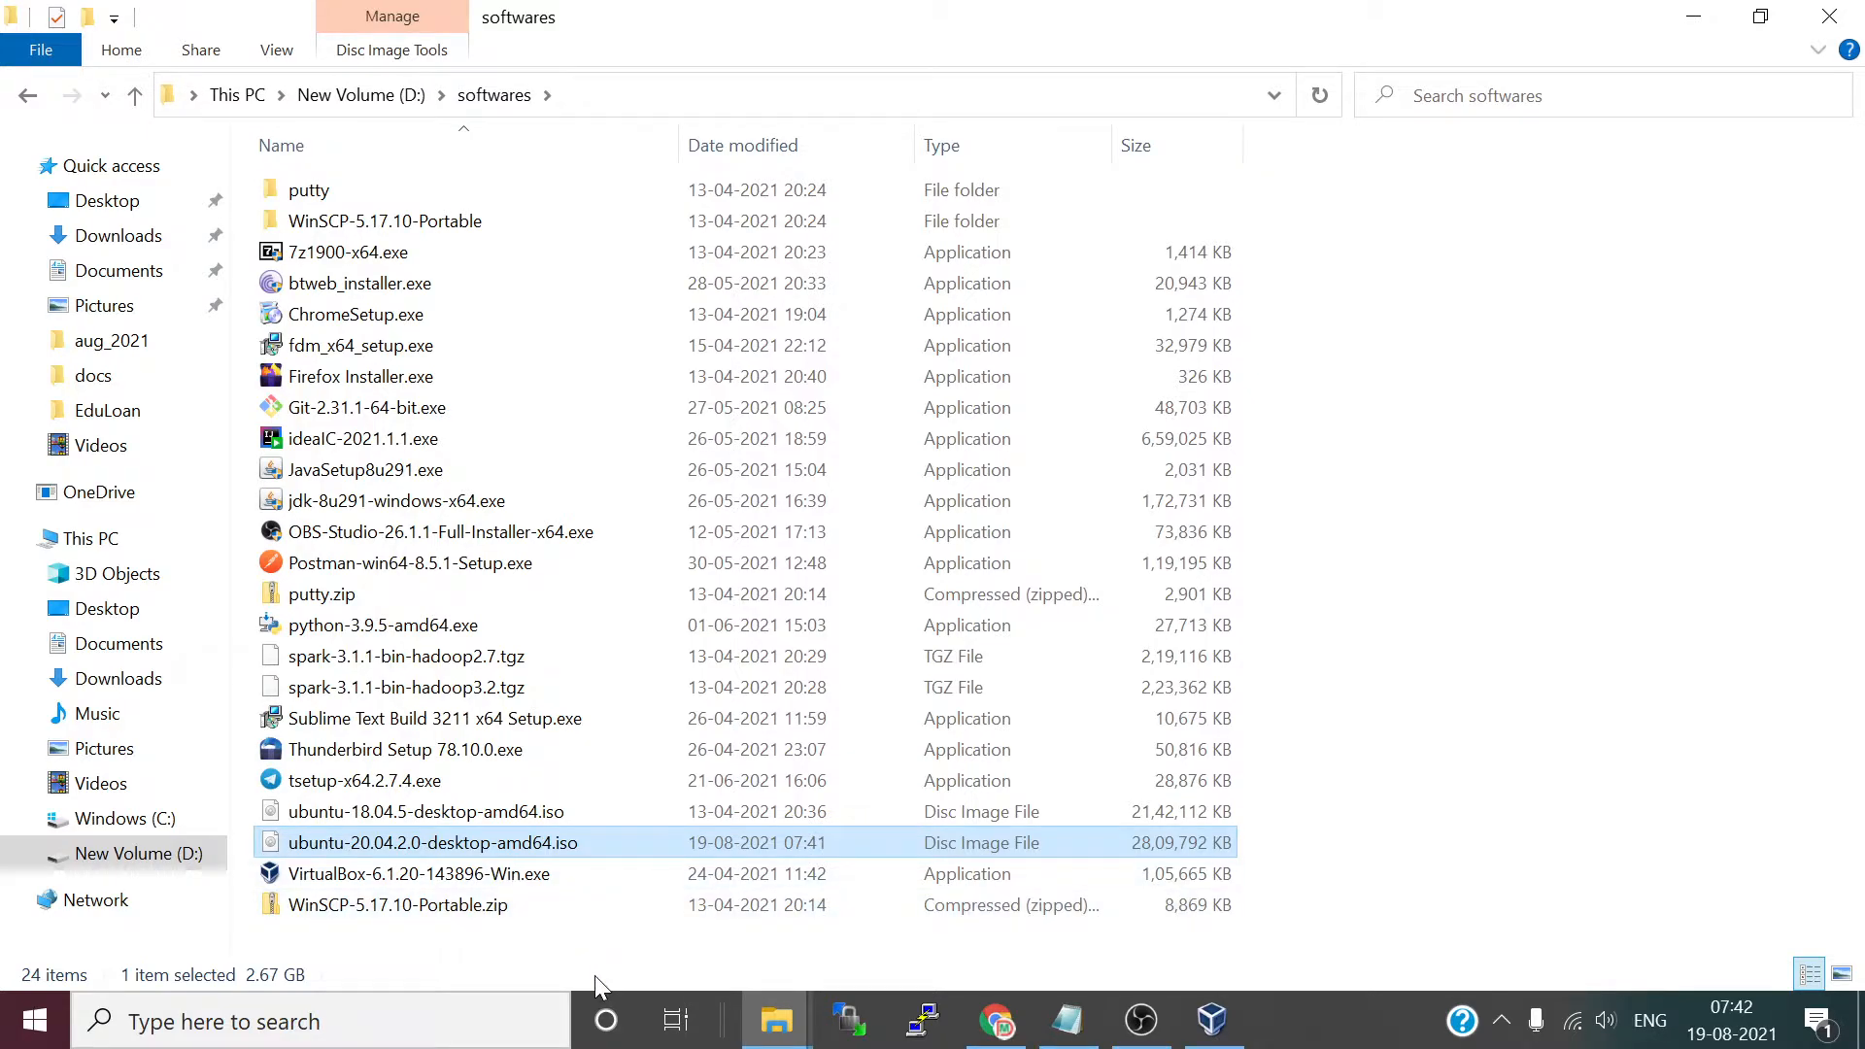
- Close the already running Oracle VM VirtualBox window and launch VirtualBox again
click(1215, 1022)
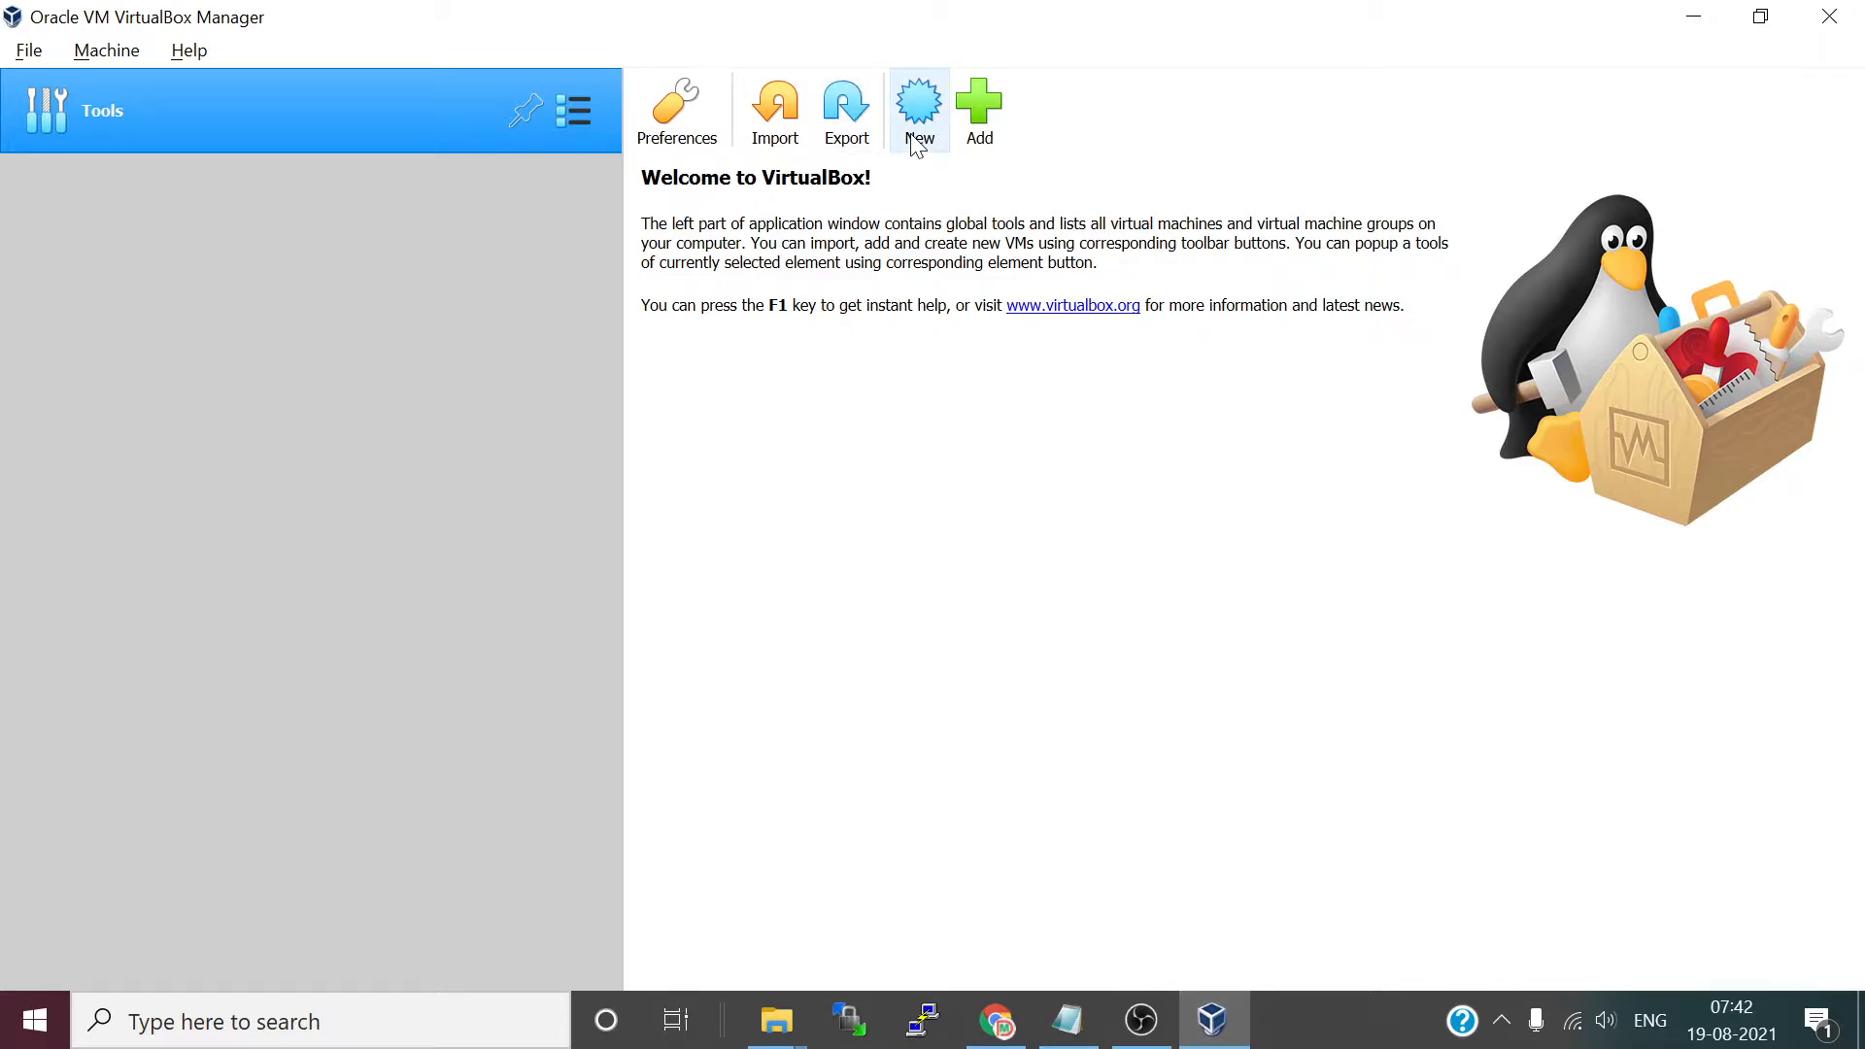
click(1837, 32)
key(super)
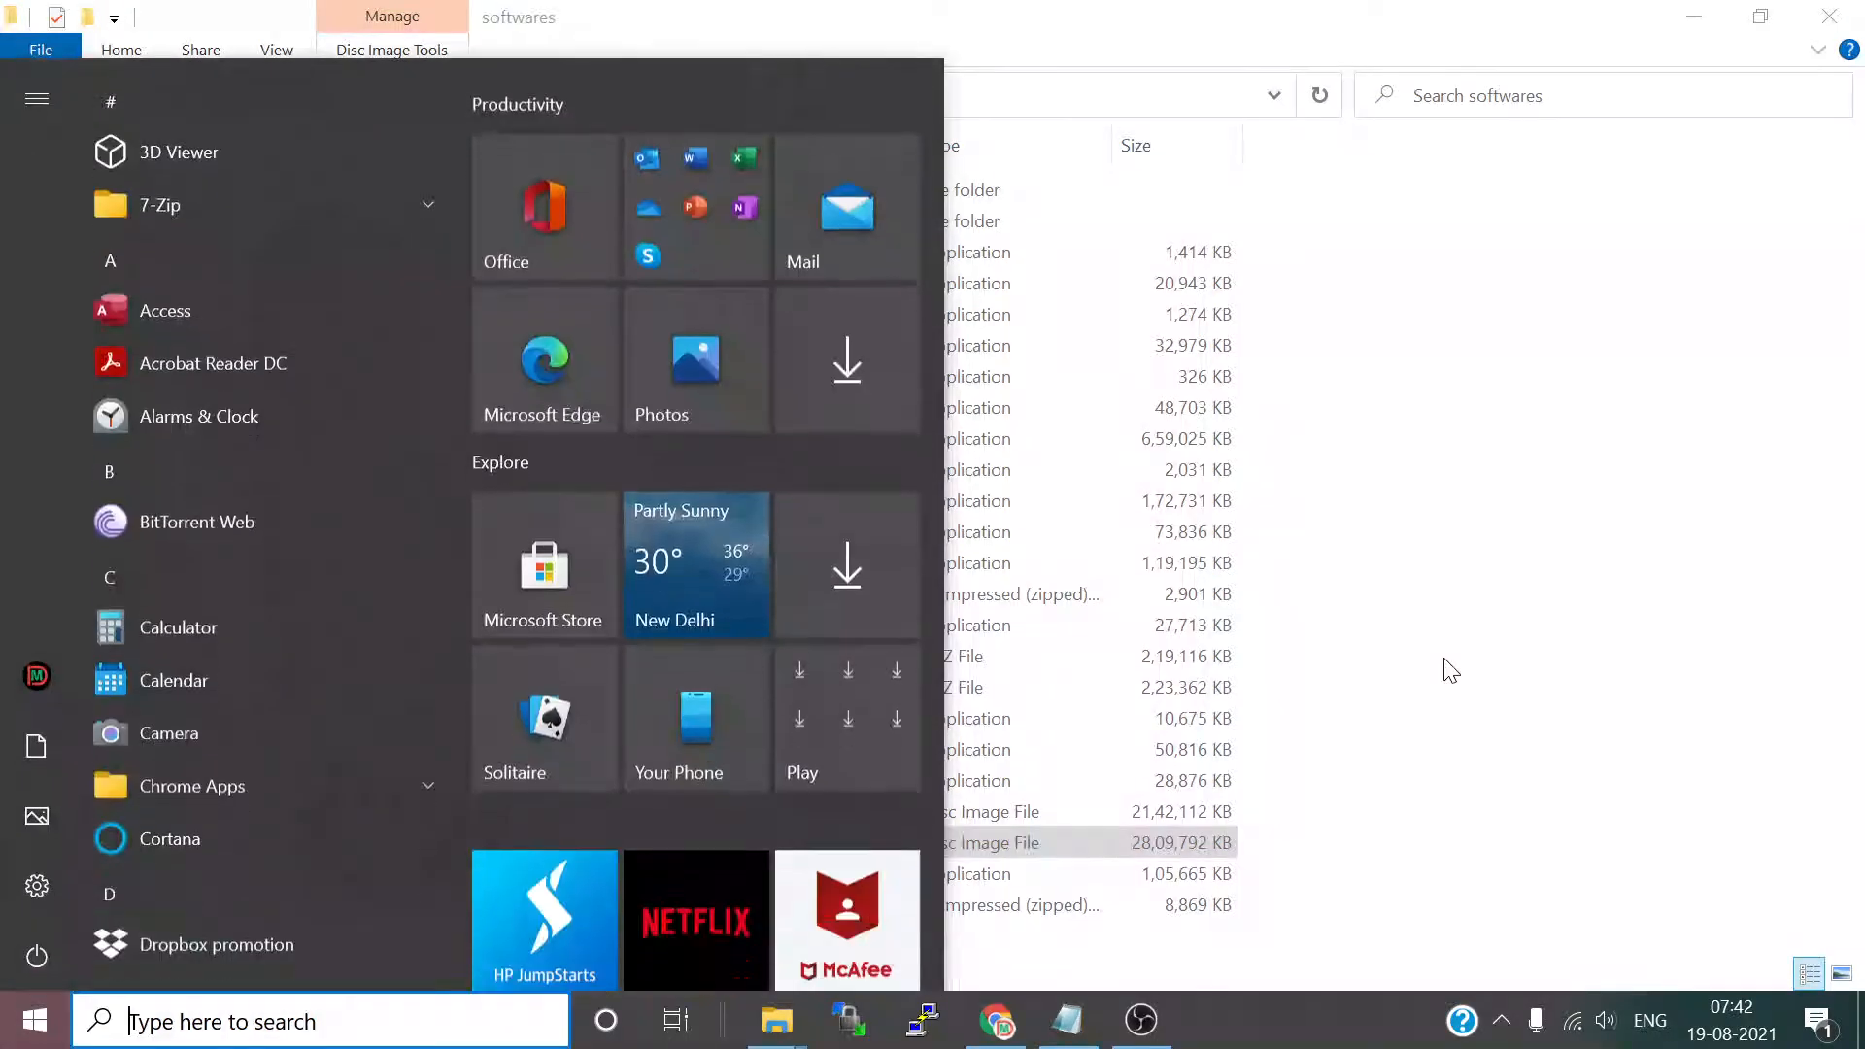
text(vi)
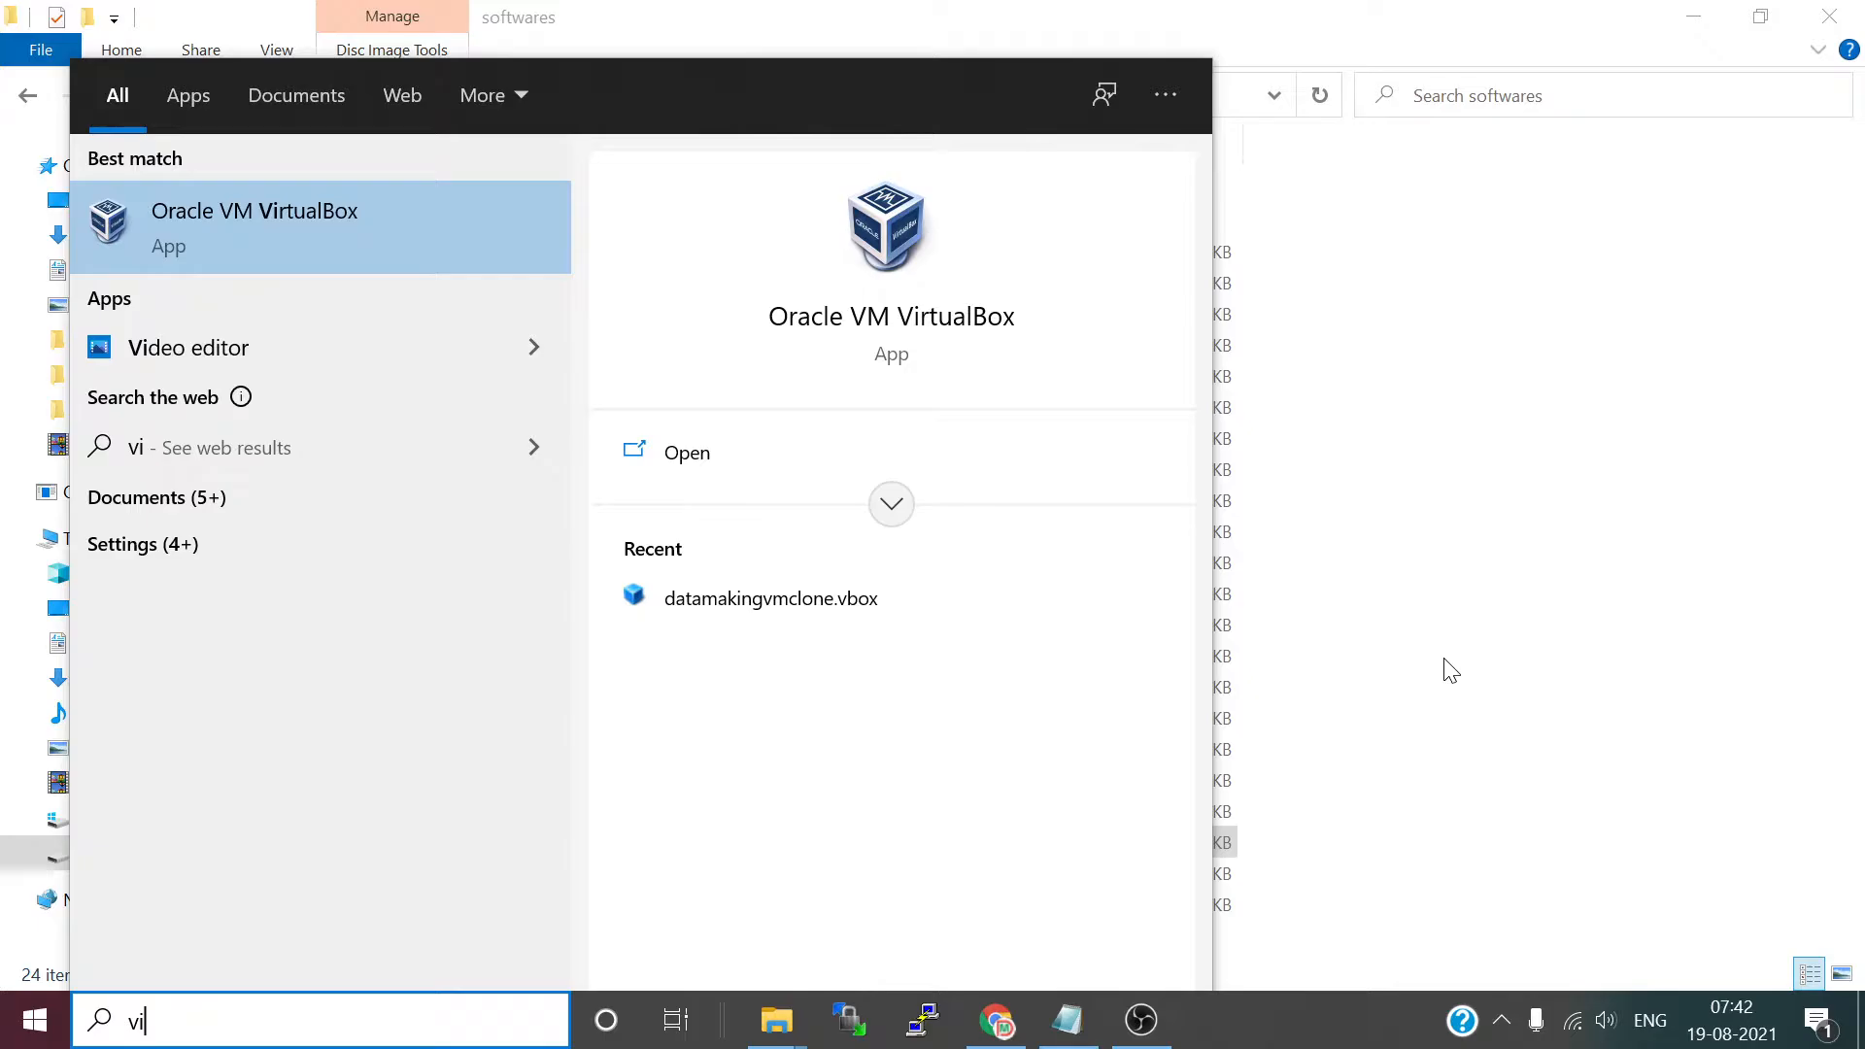
key(Return)
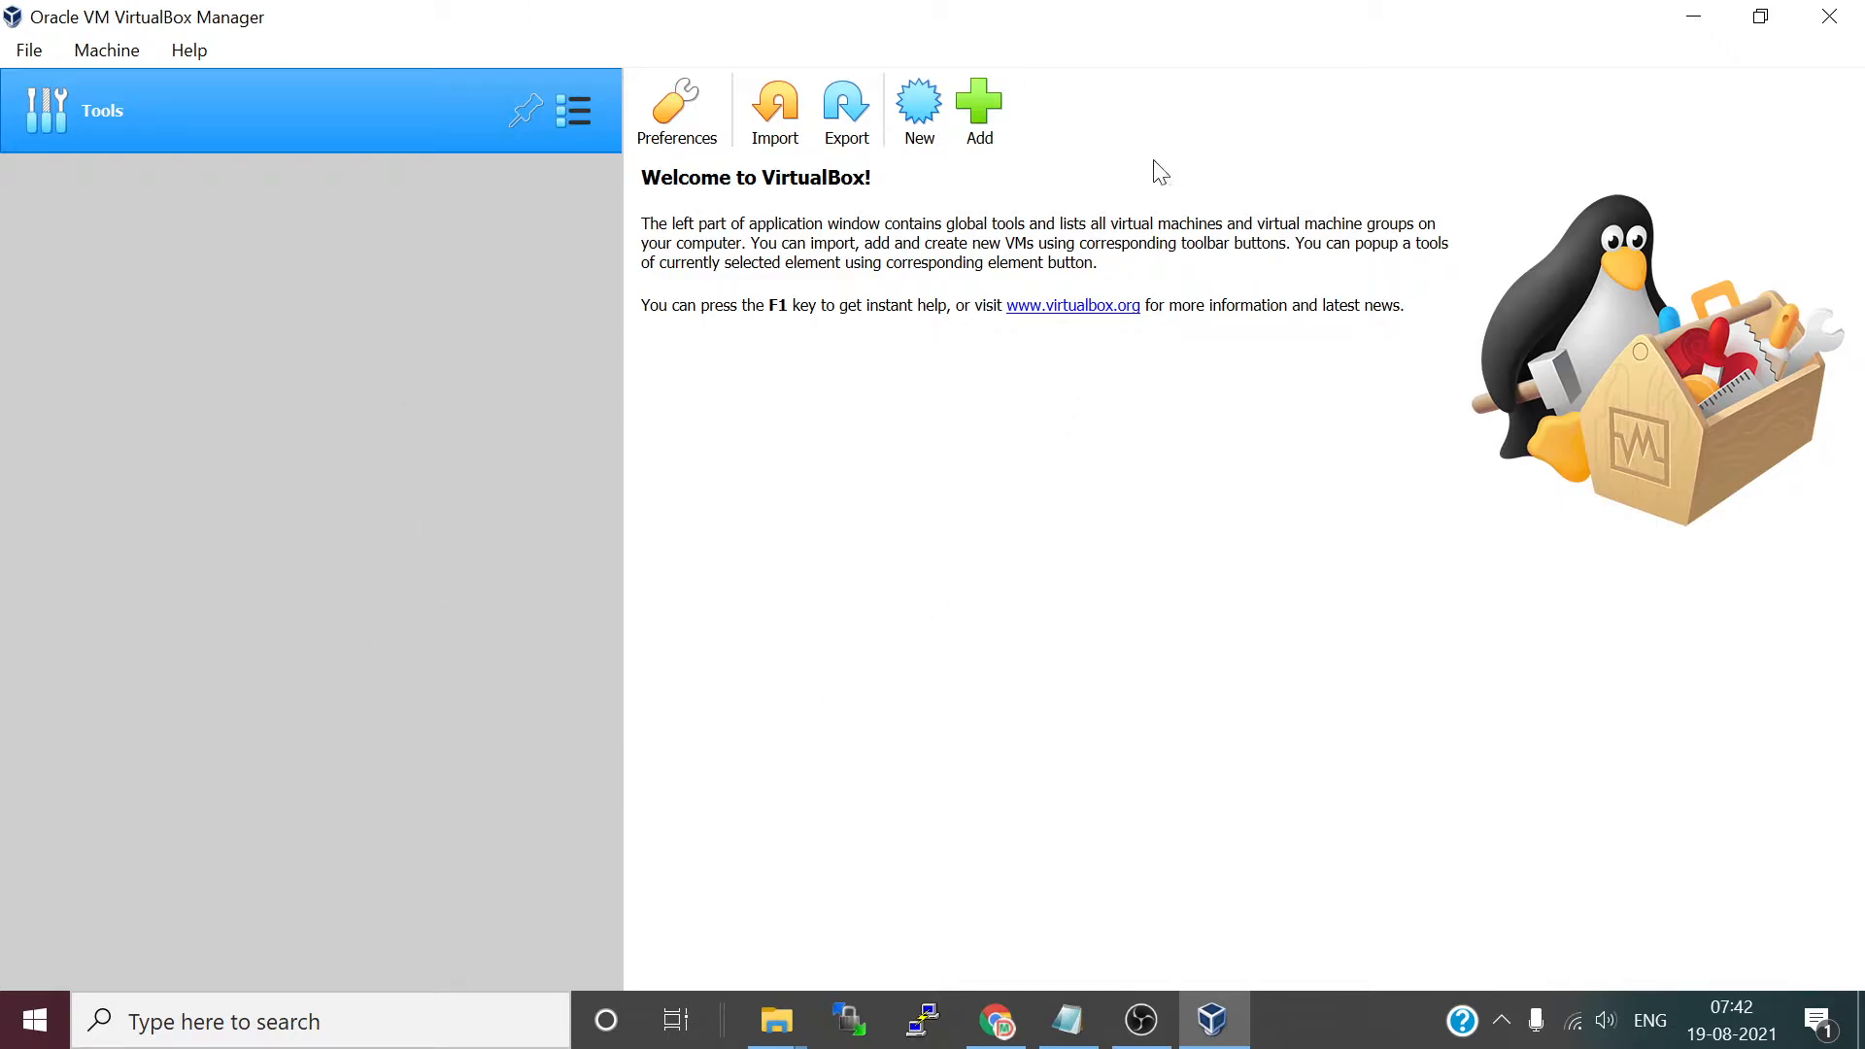
- Start creating a new virtual machine and name it spark3hadoop3vm
click(919, 127)
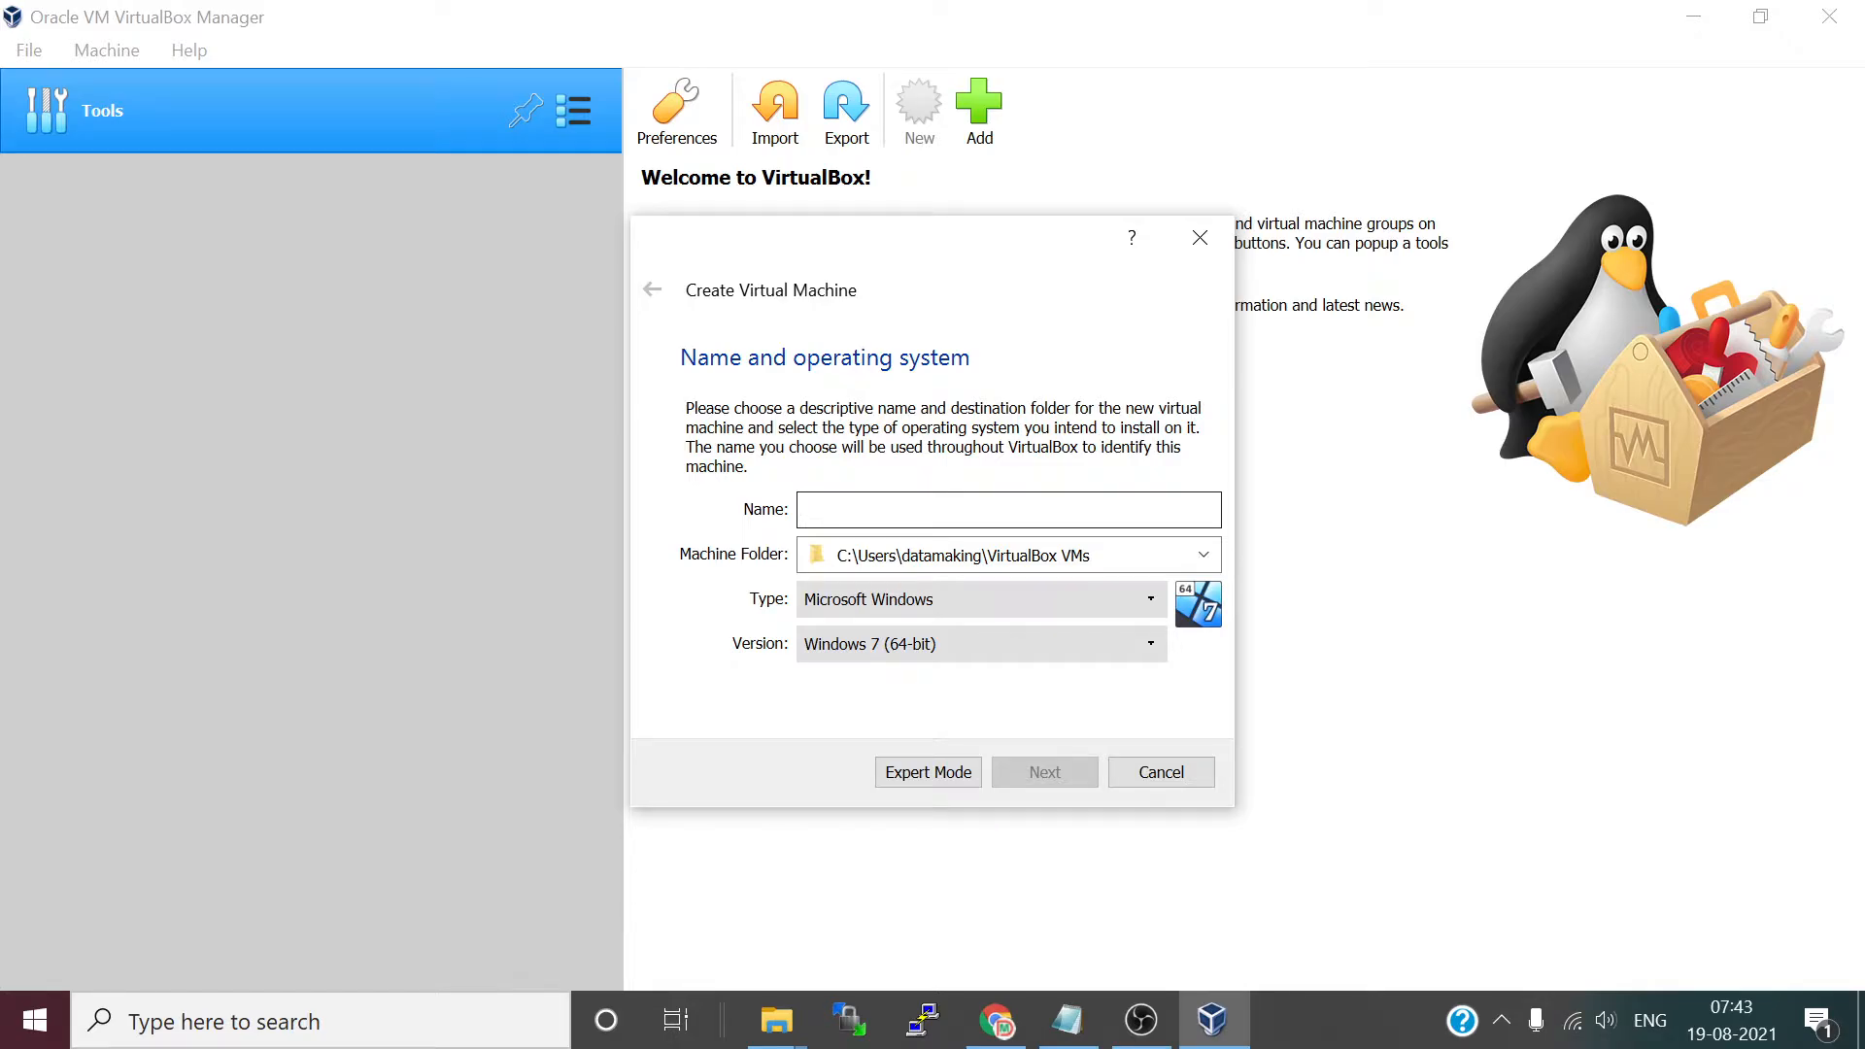
text(Spa)
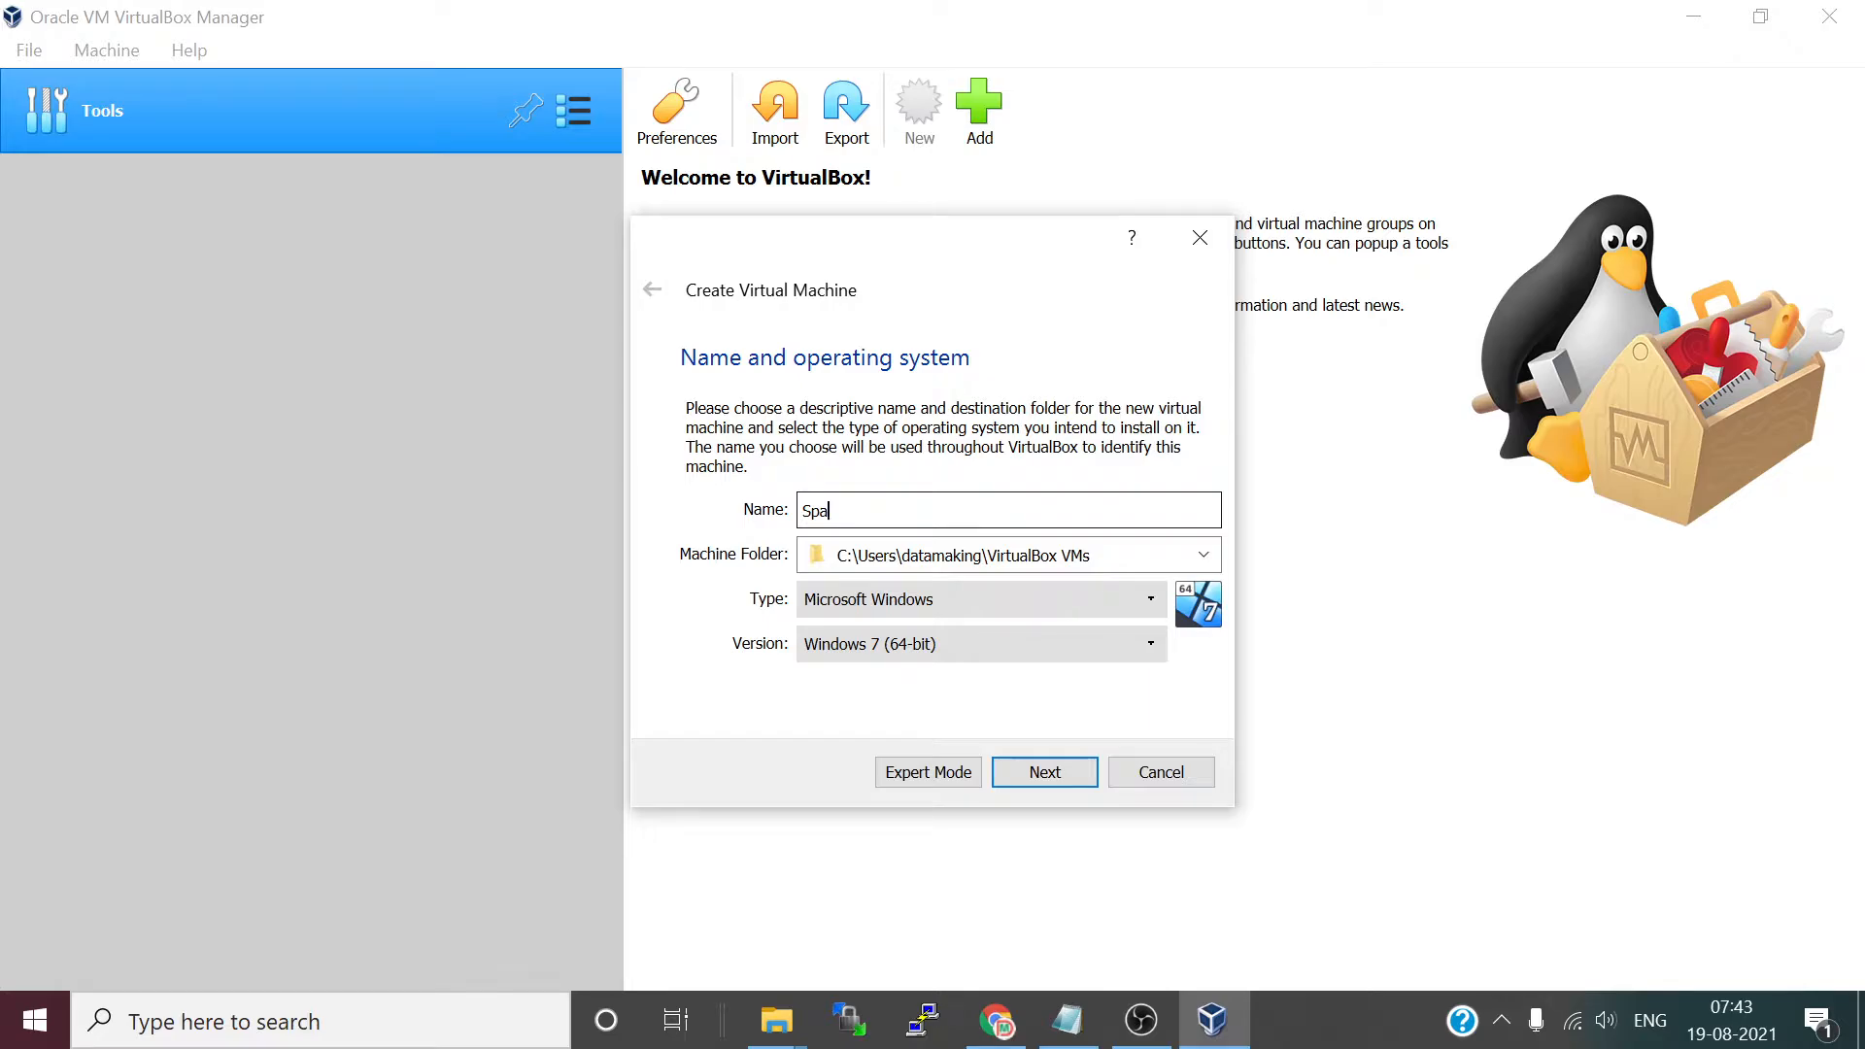
key(BackSpace)
key(BackSpace)
key(BackSpace)
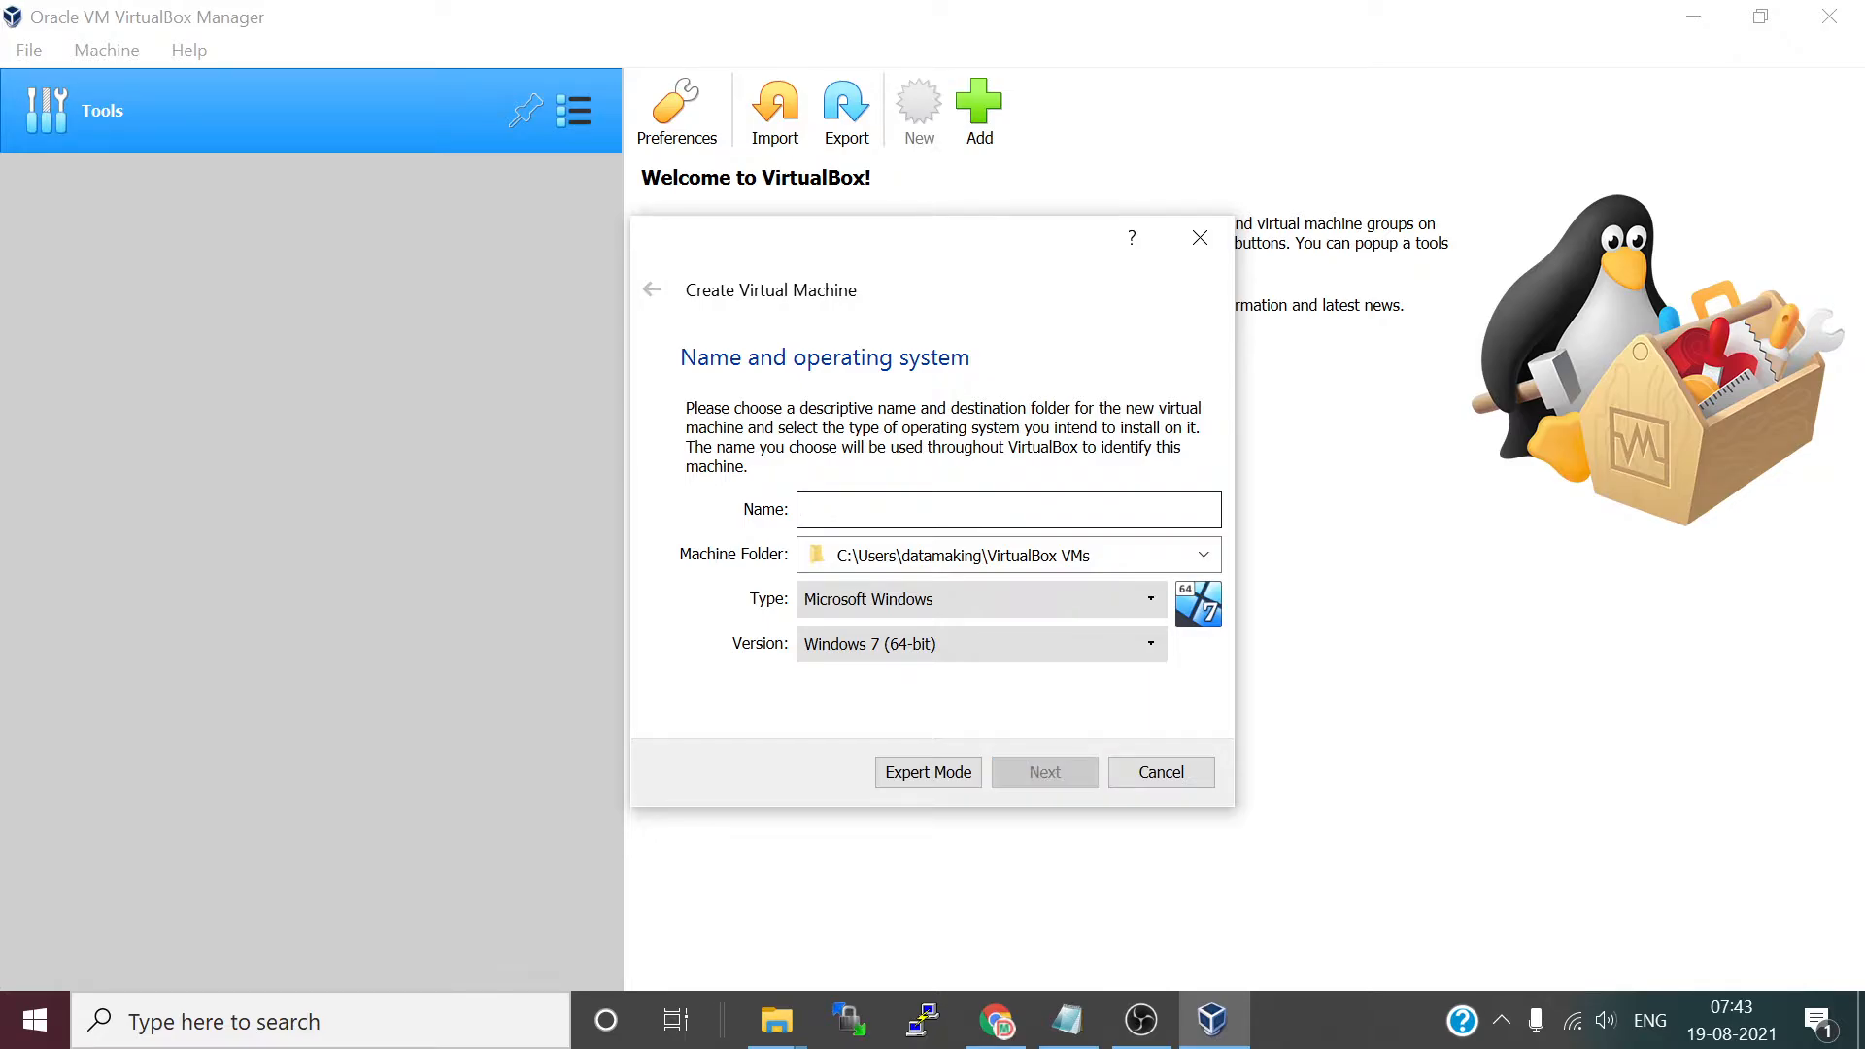
text(spar)
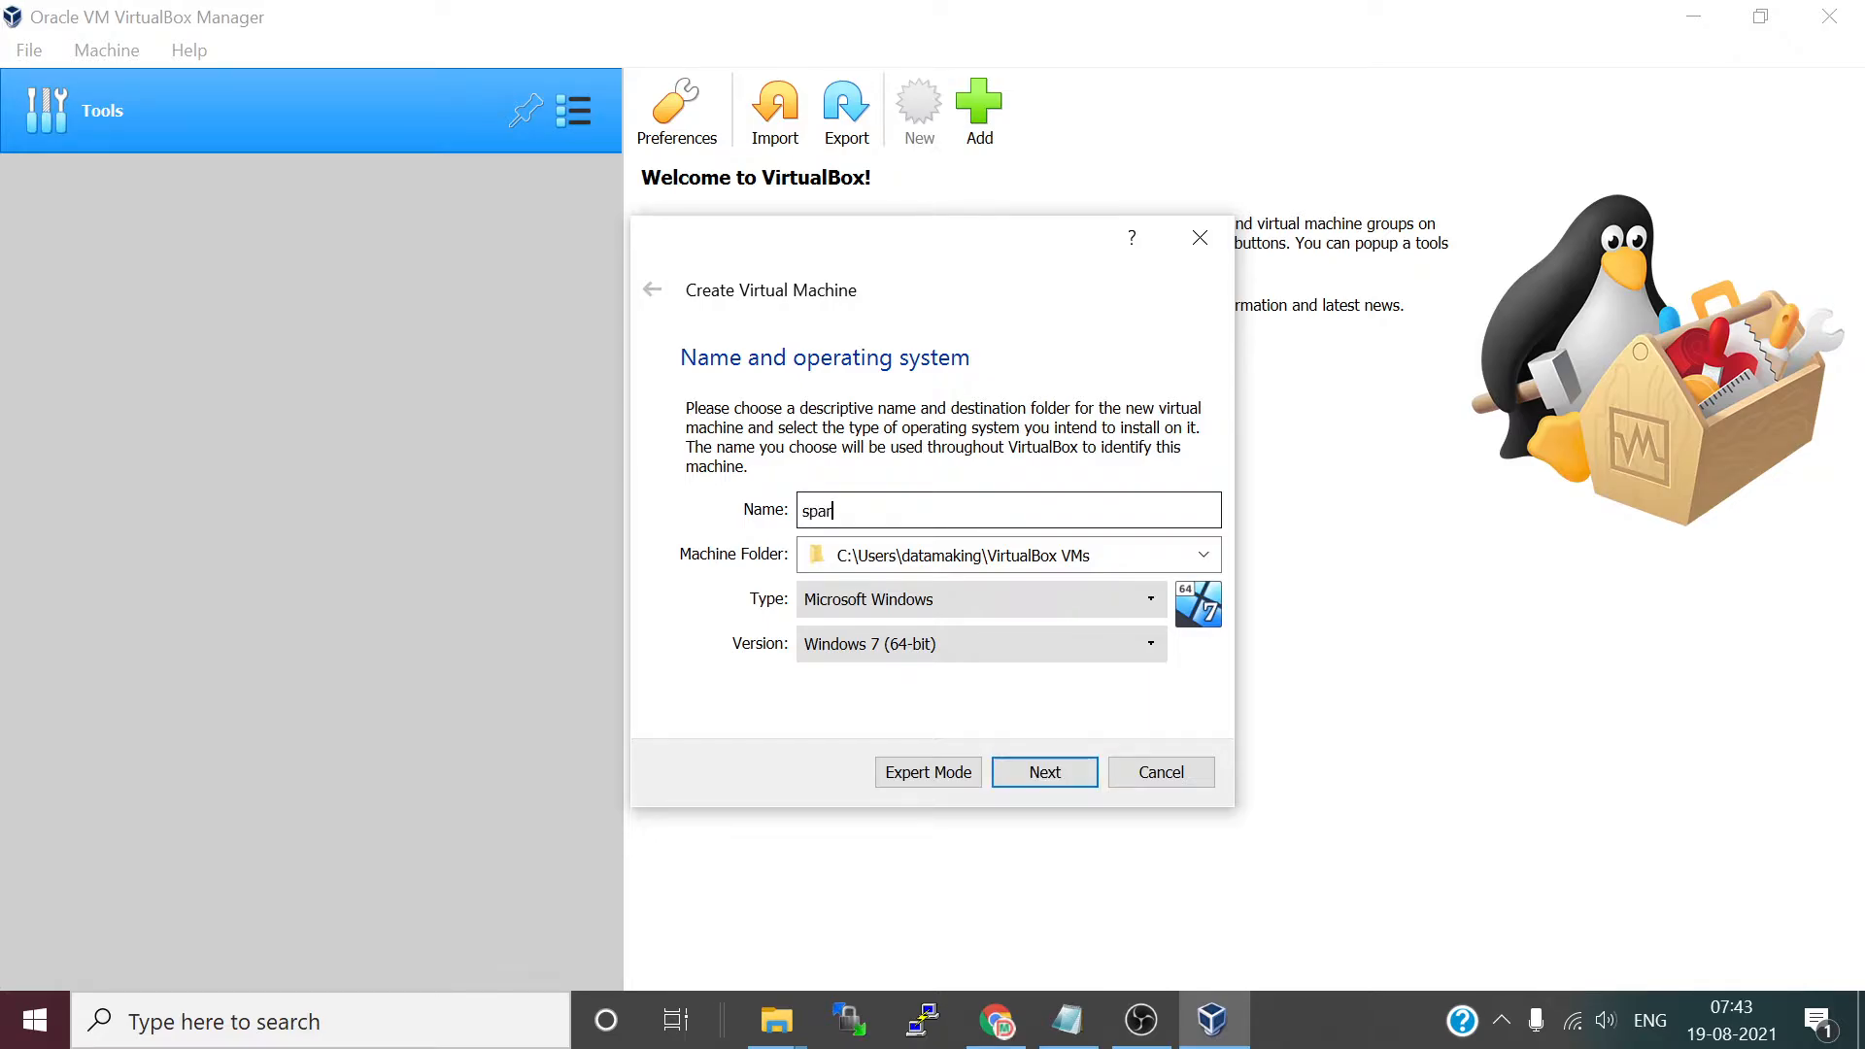
text(k3hadoop3vm)
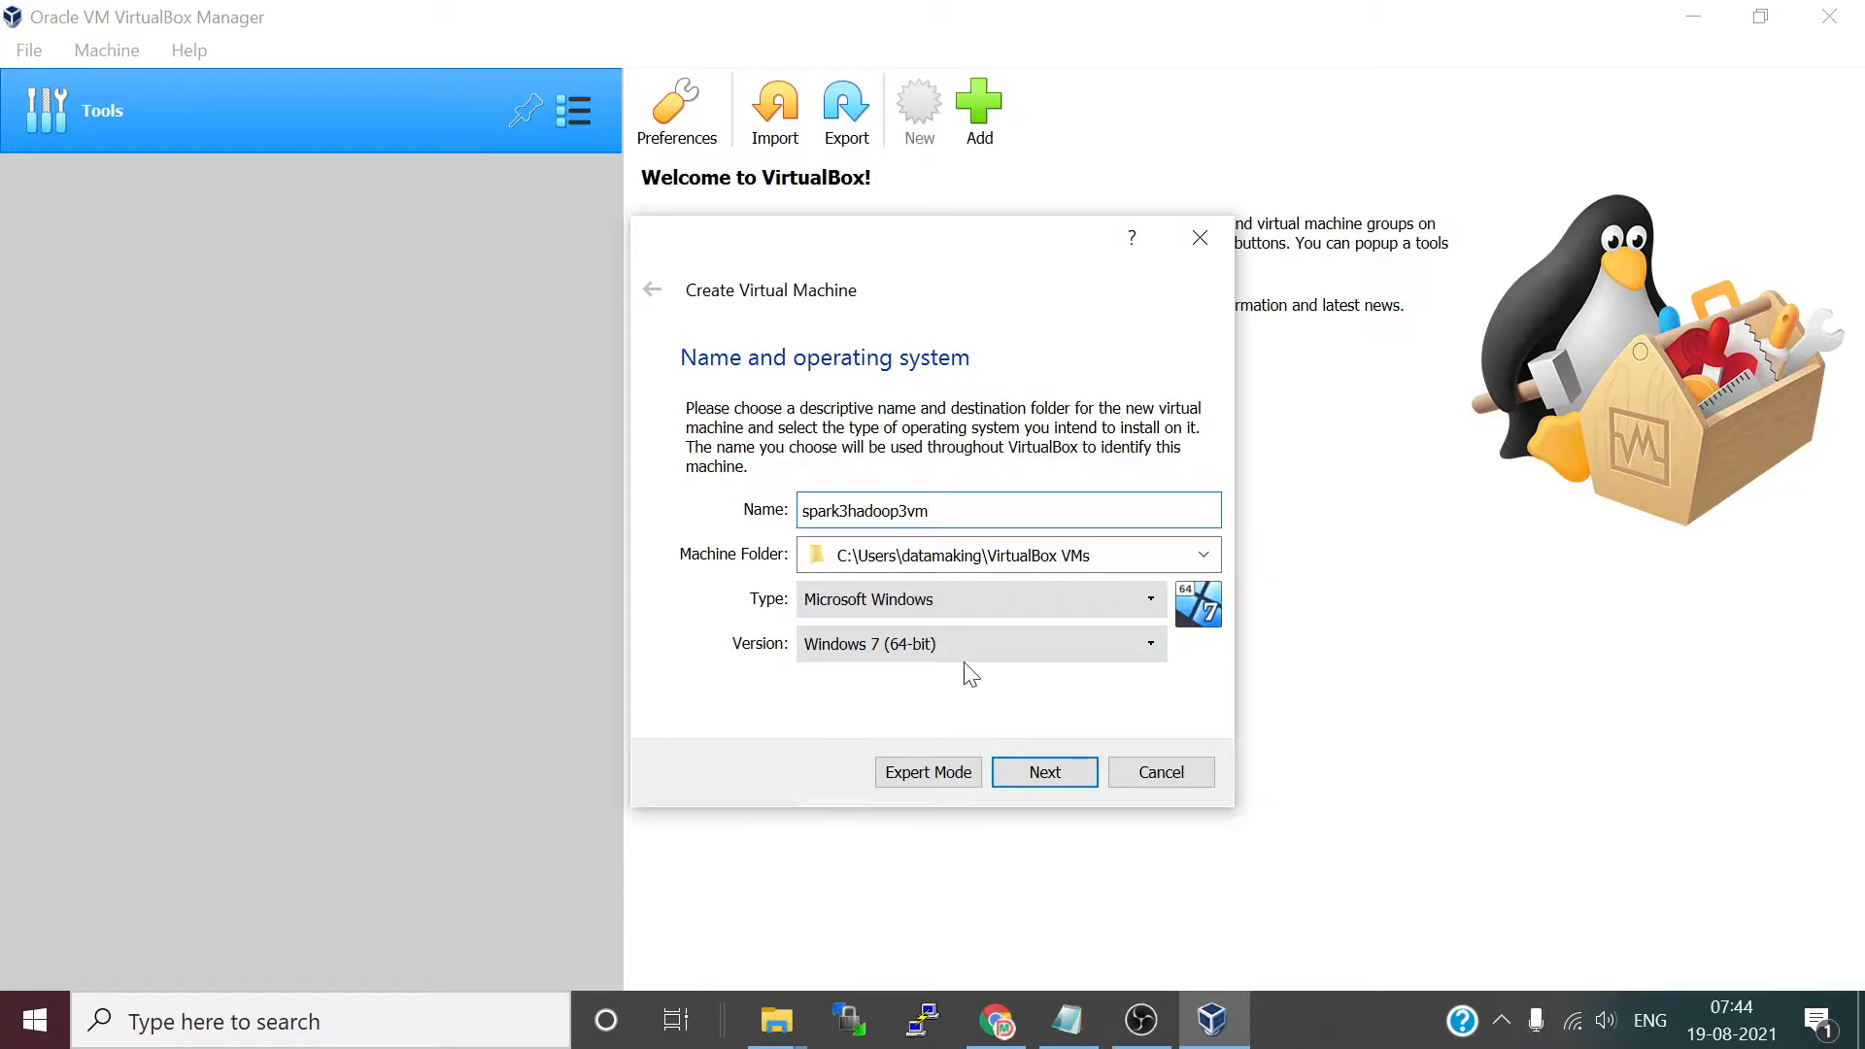
- Set the machine's operating system type to Linux and version to Ubuntu (64-bit), and continue to the memory size
click(948, 604)
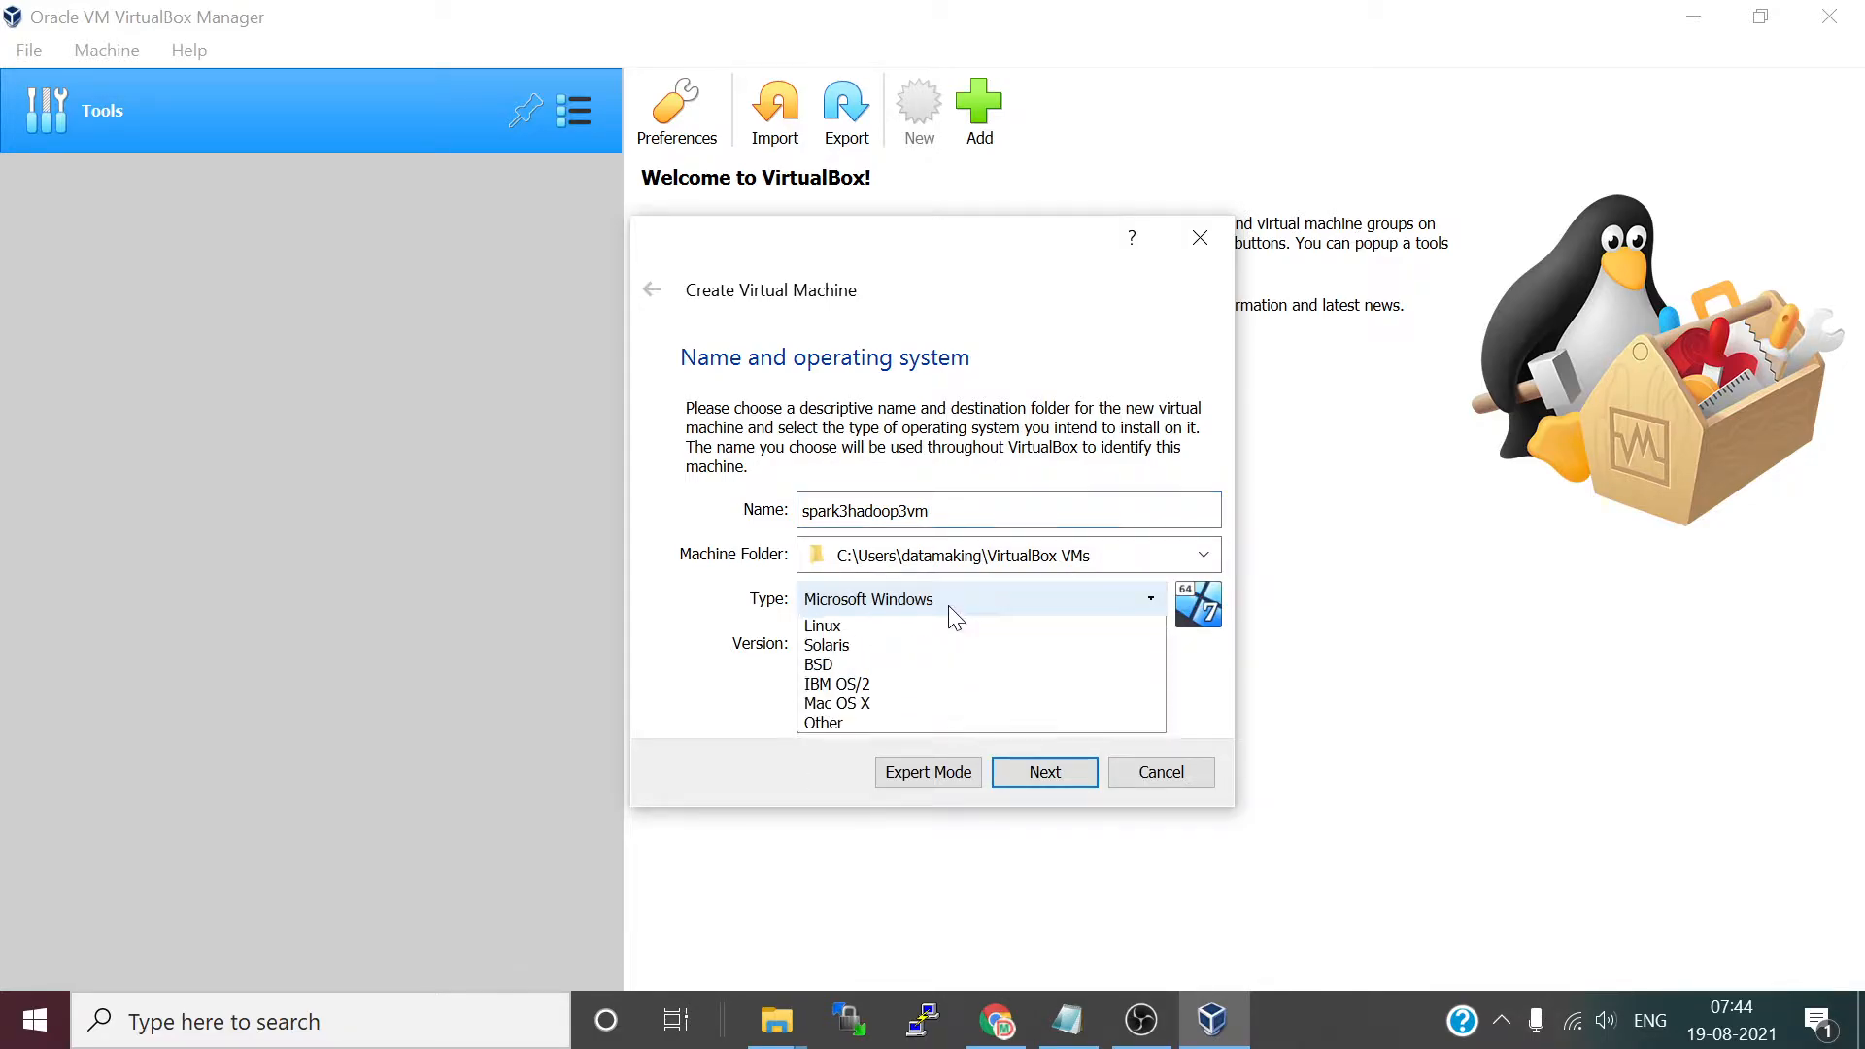
click(915, 646)
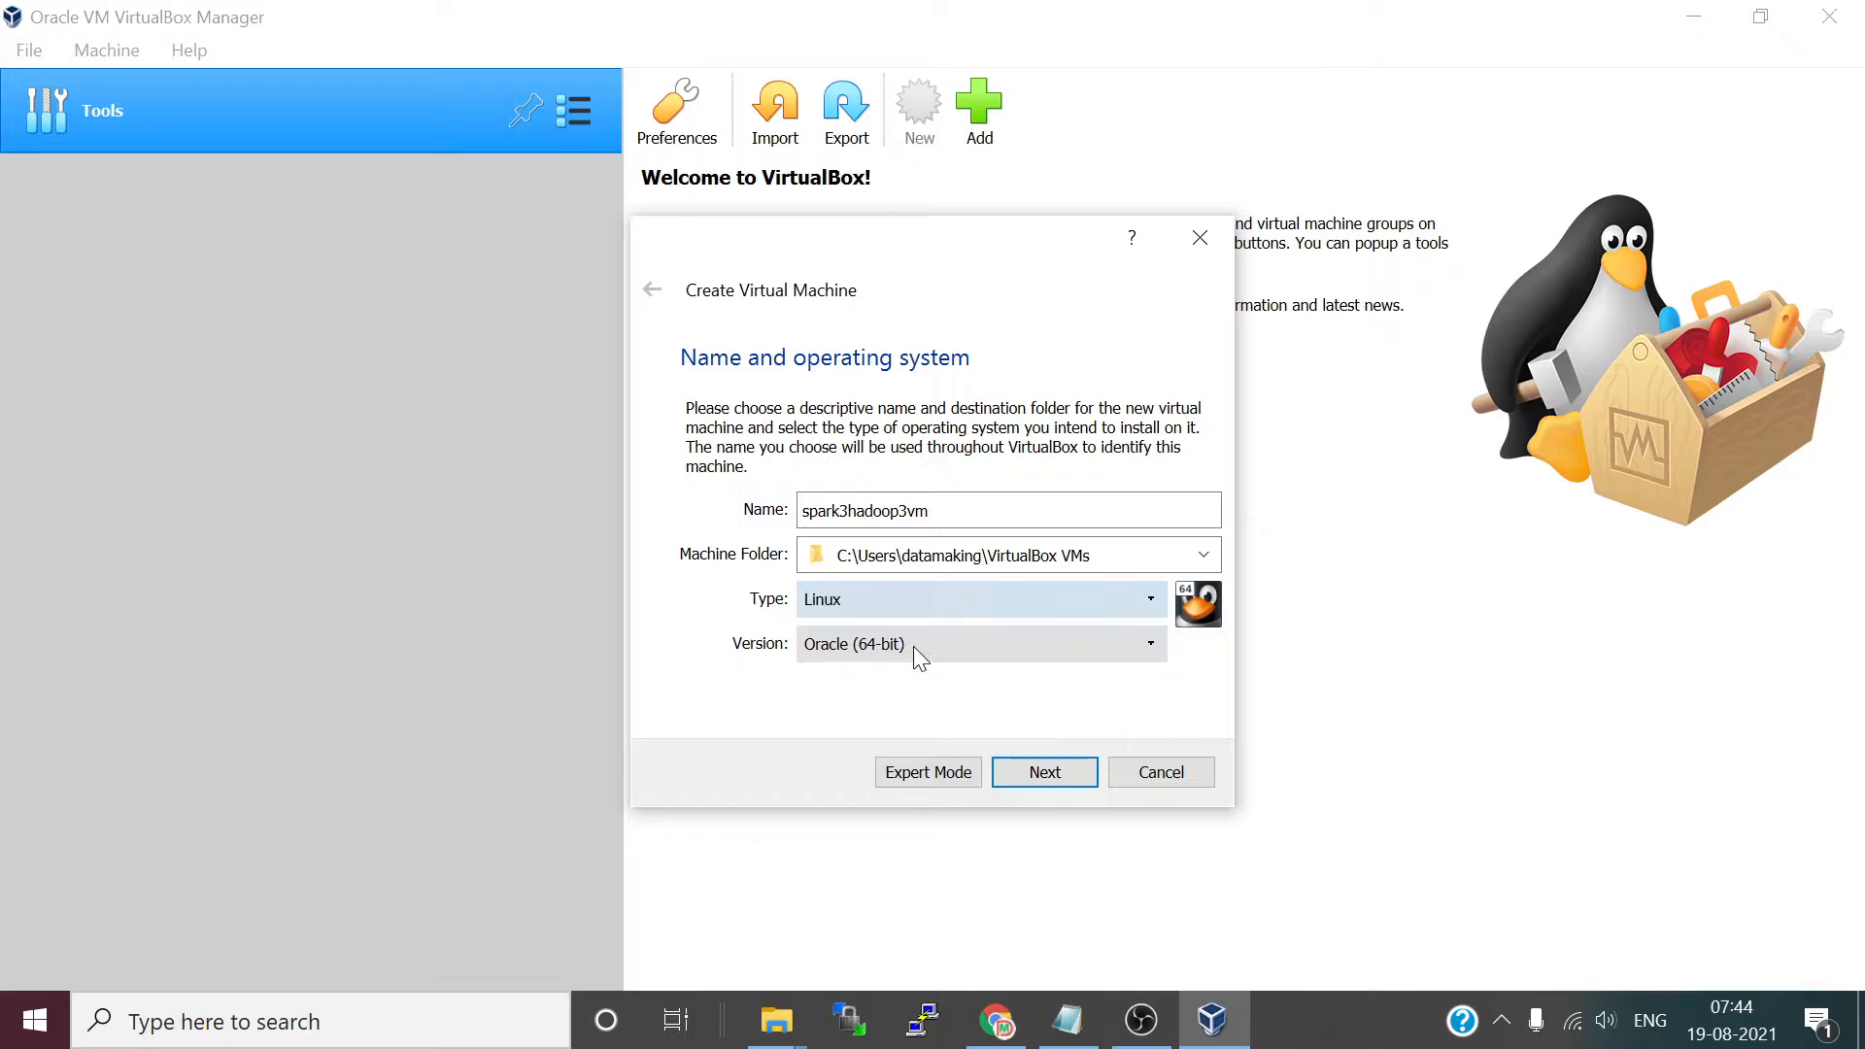
click(917, 643)
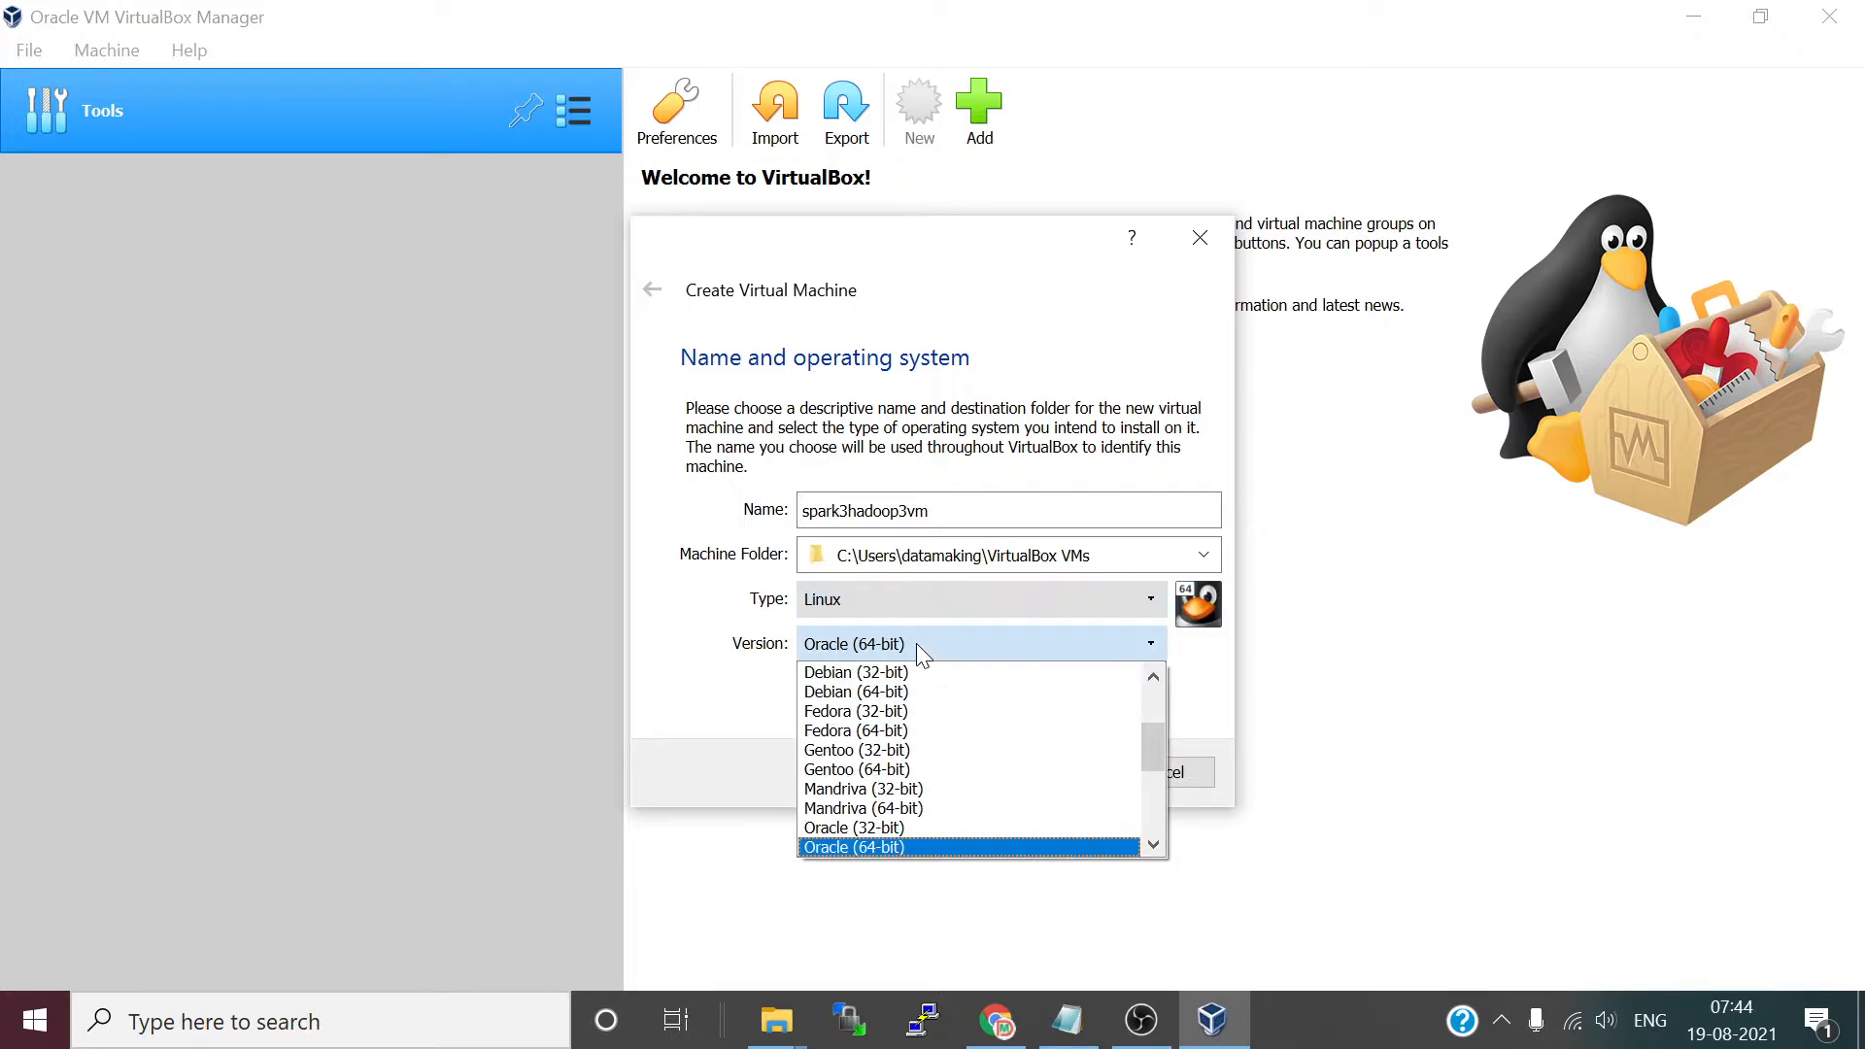
drag(1154, 746, 1155, 795)
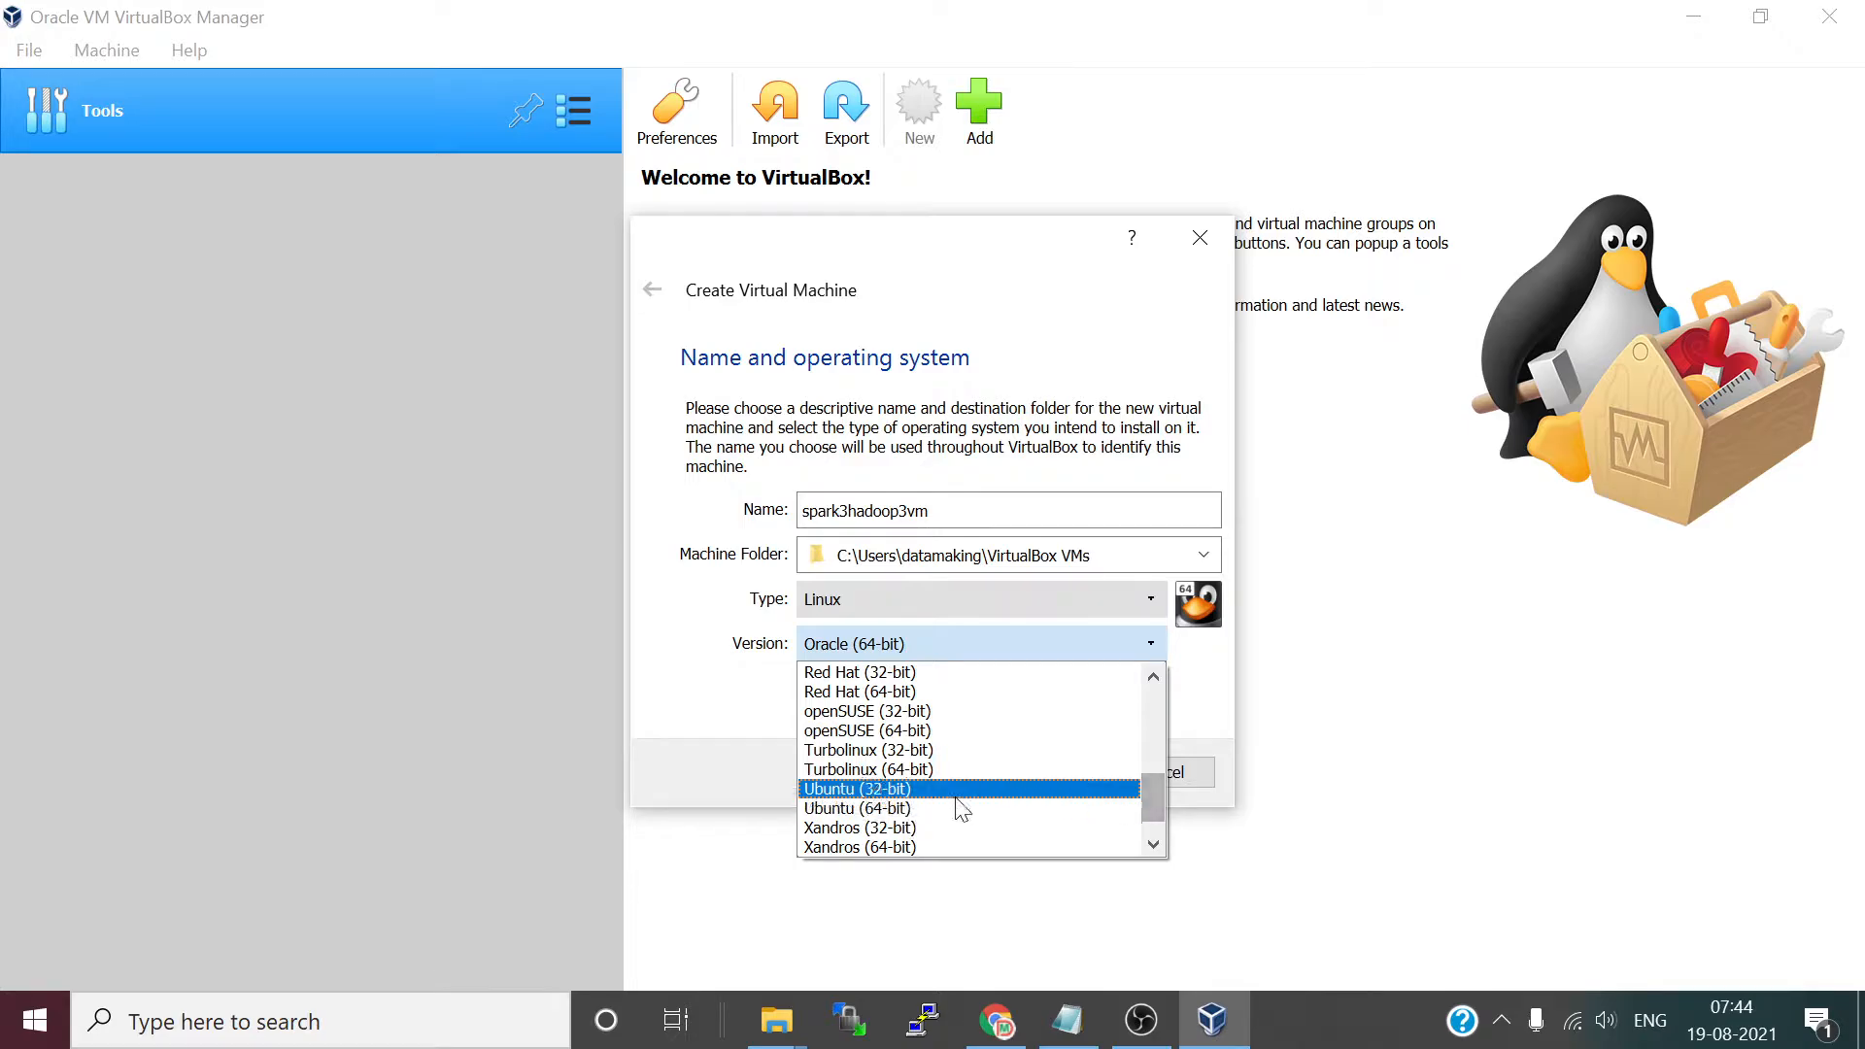
click(901, 812)
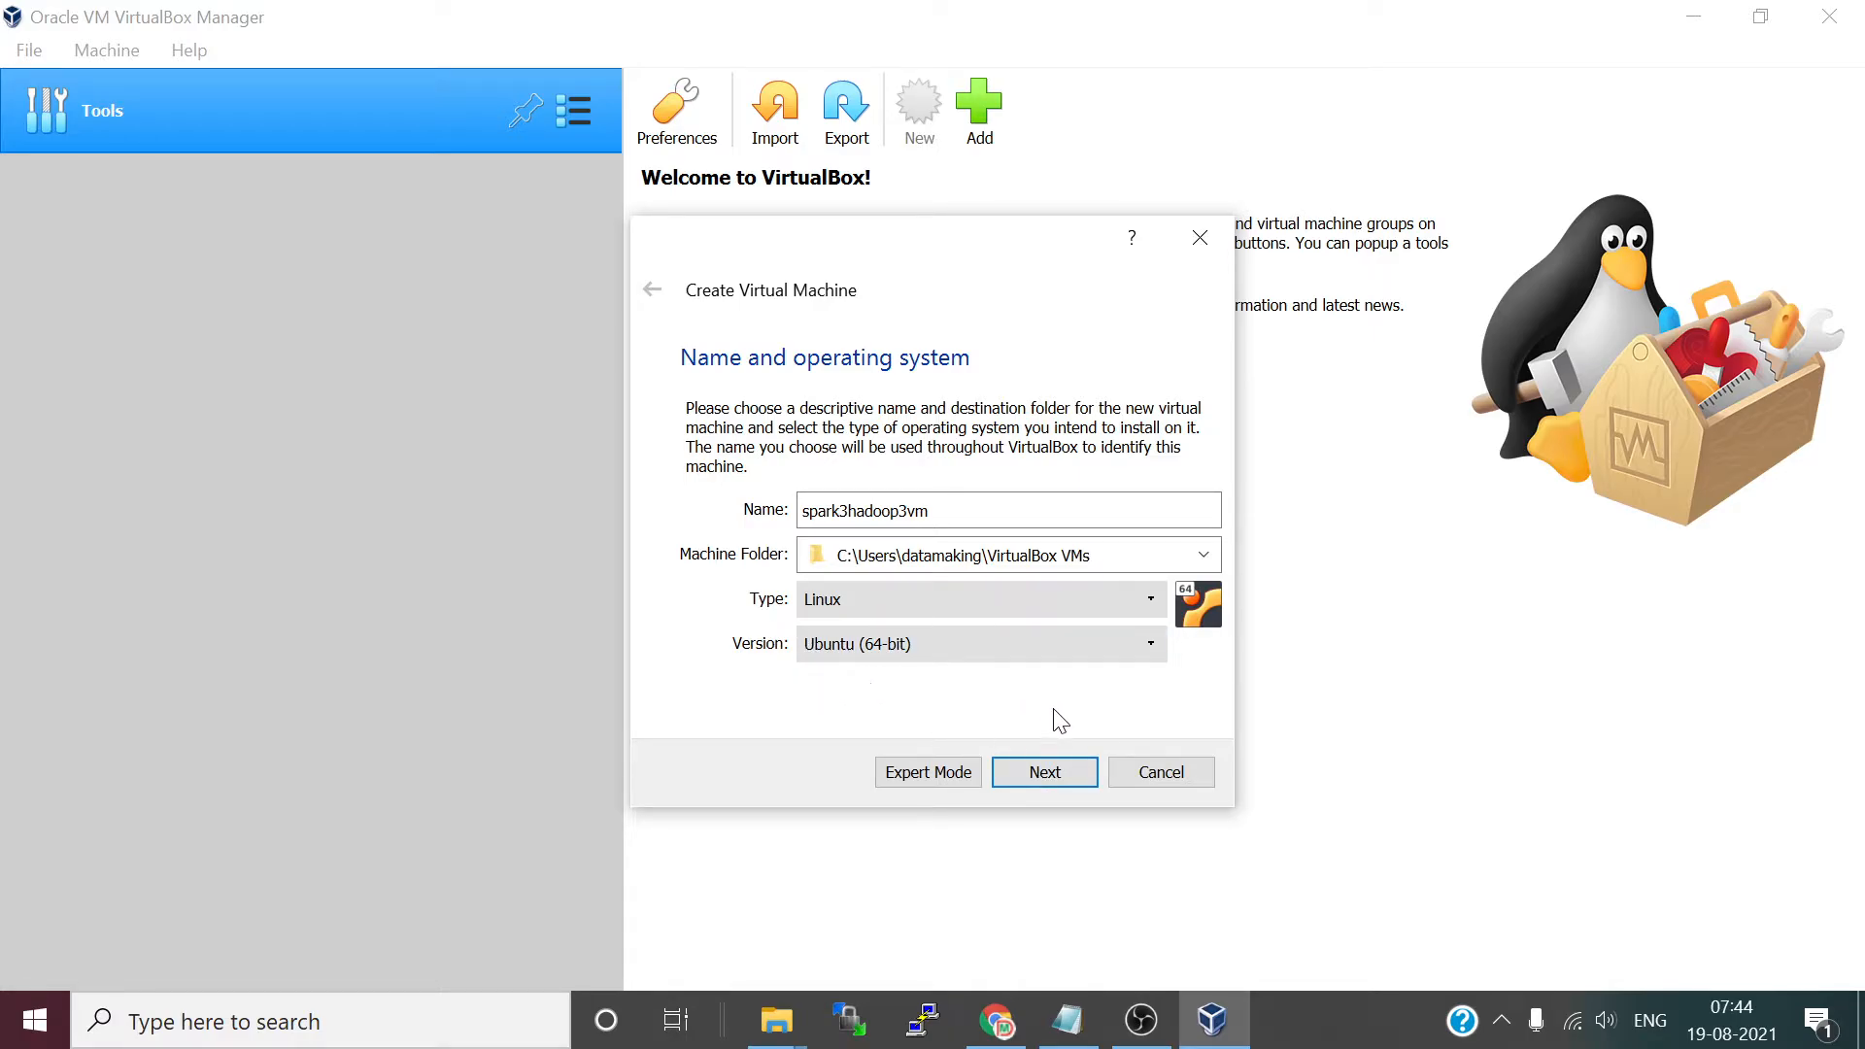
click(1061, 777)
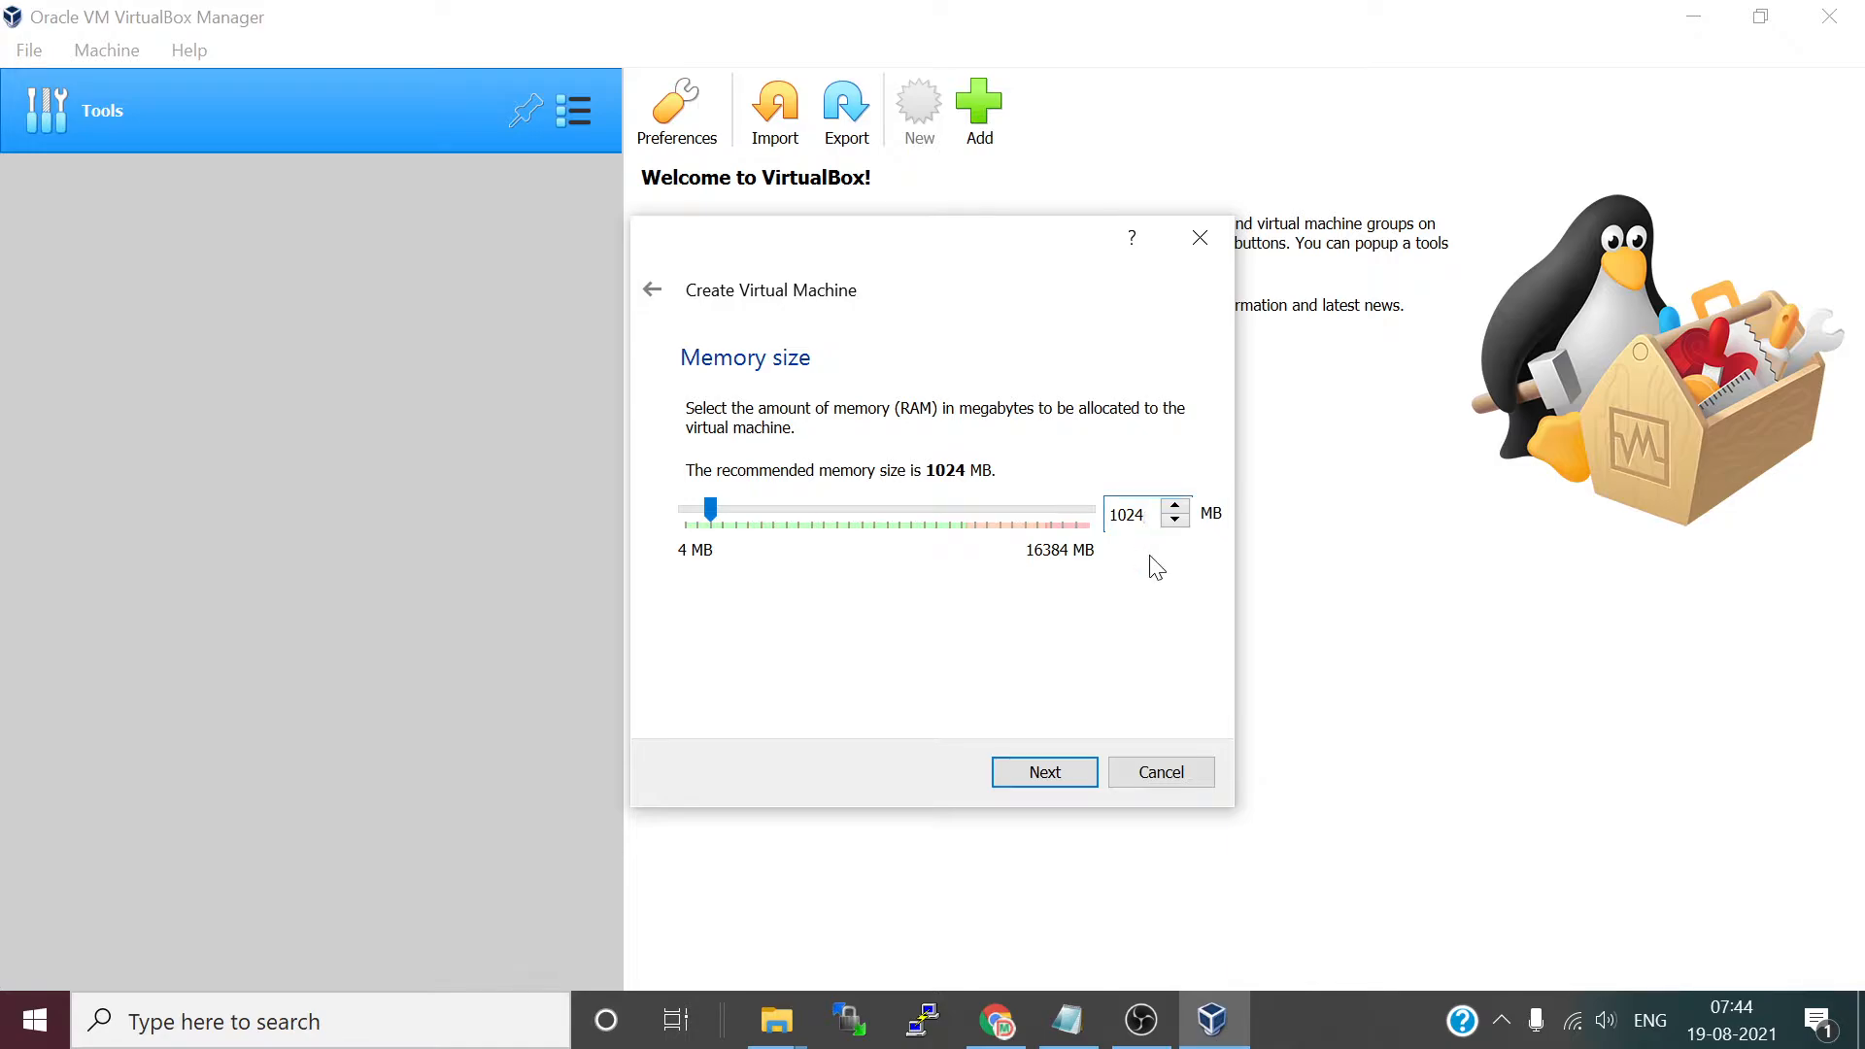
- Adjust the virtual machine's memory size and continue to the hard disk options
text(0)
click(1046, 771)
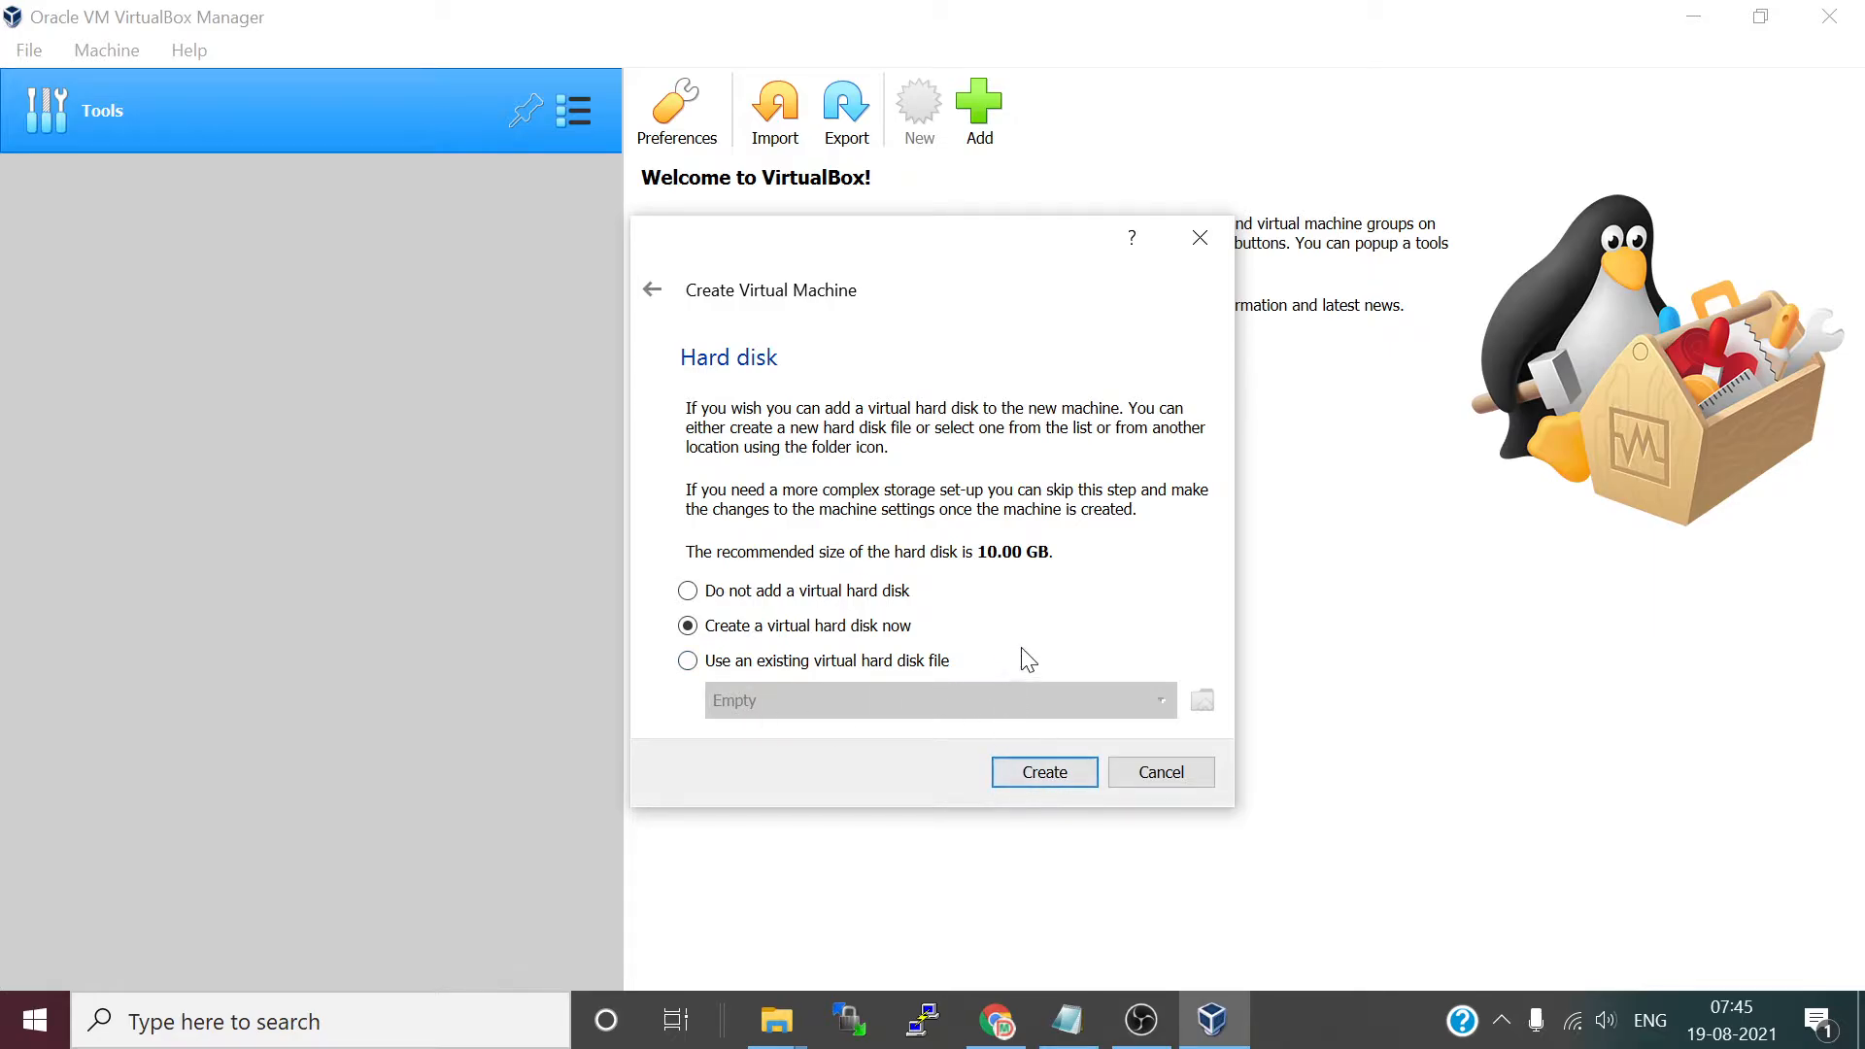
- Choose to create a new virtual hard disk as a dynamically allocated VDI and continue to its location and size
click(1057, 778)
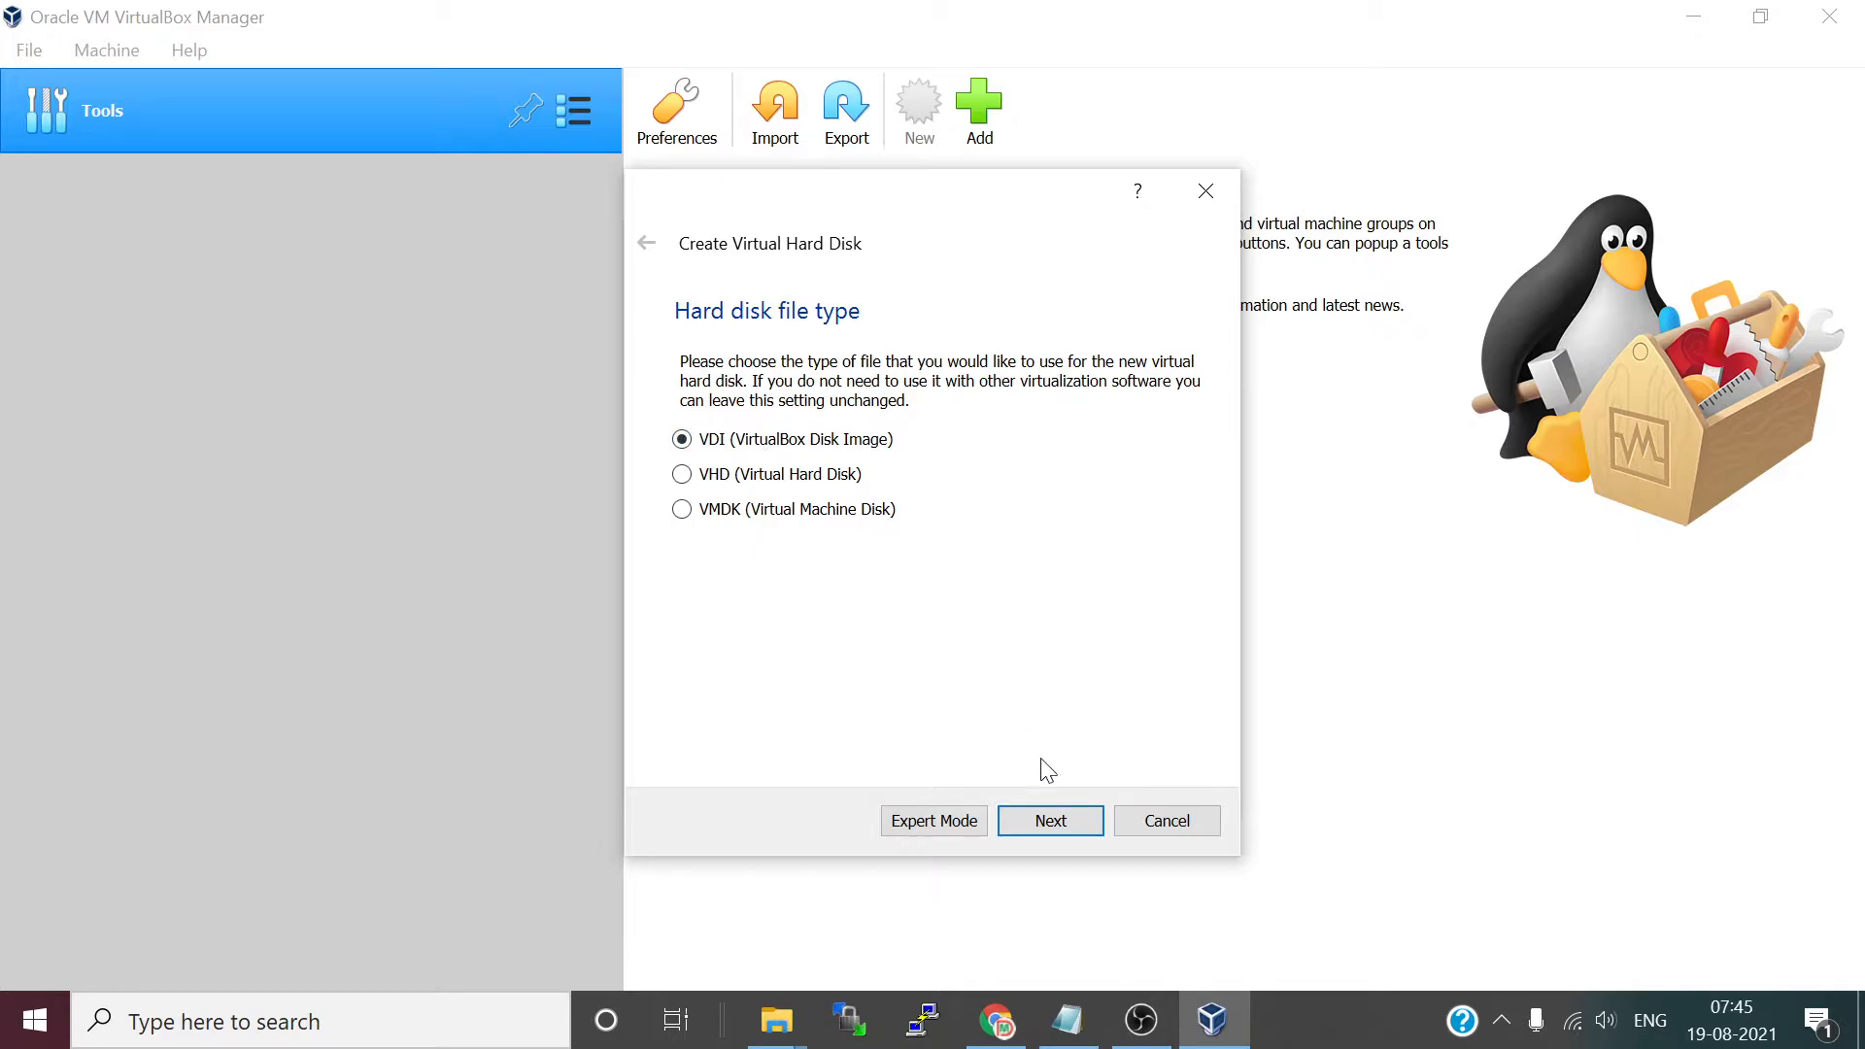
click(1079, 831)
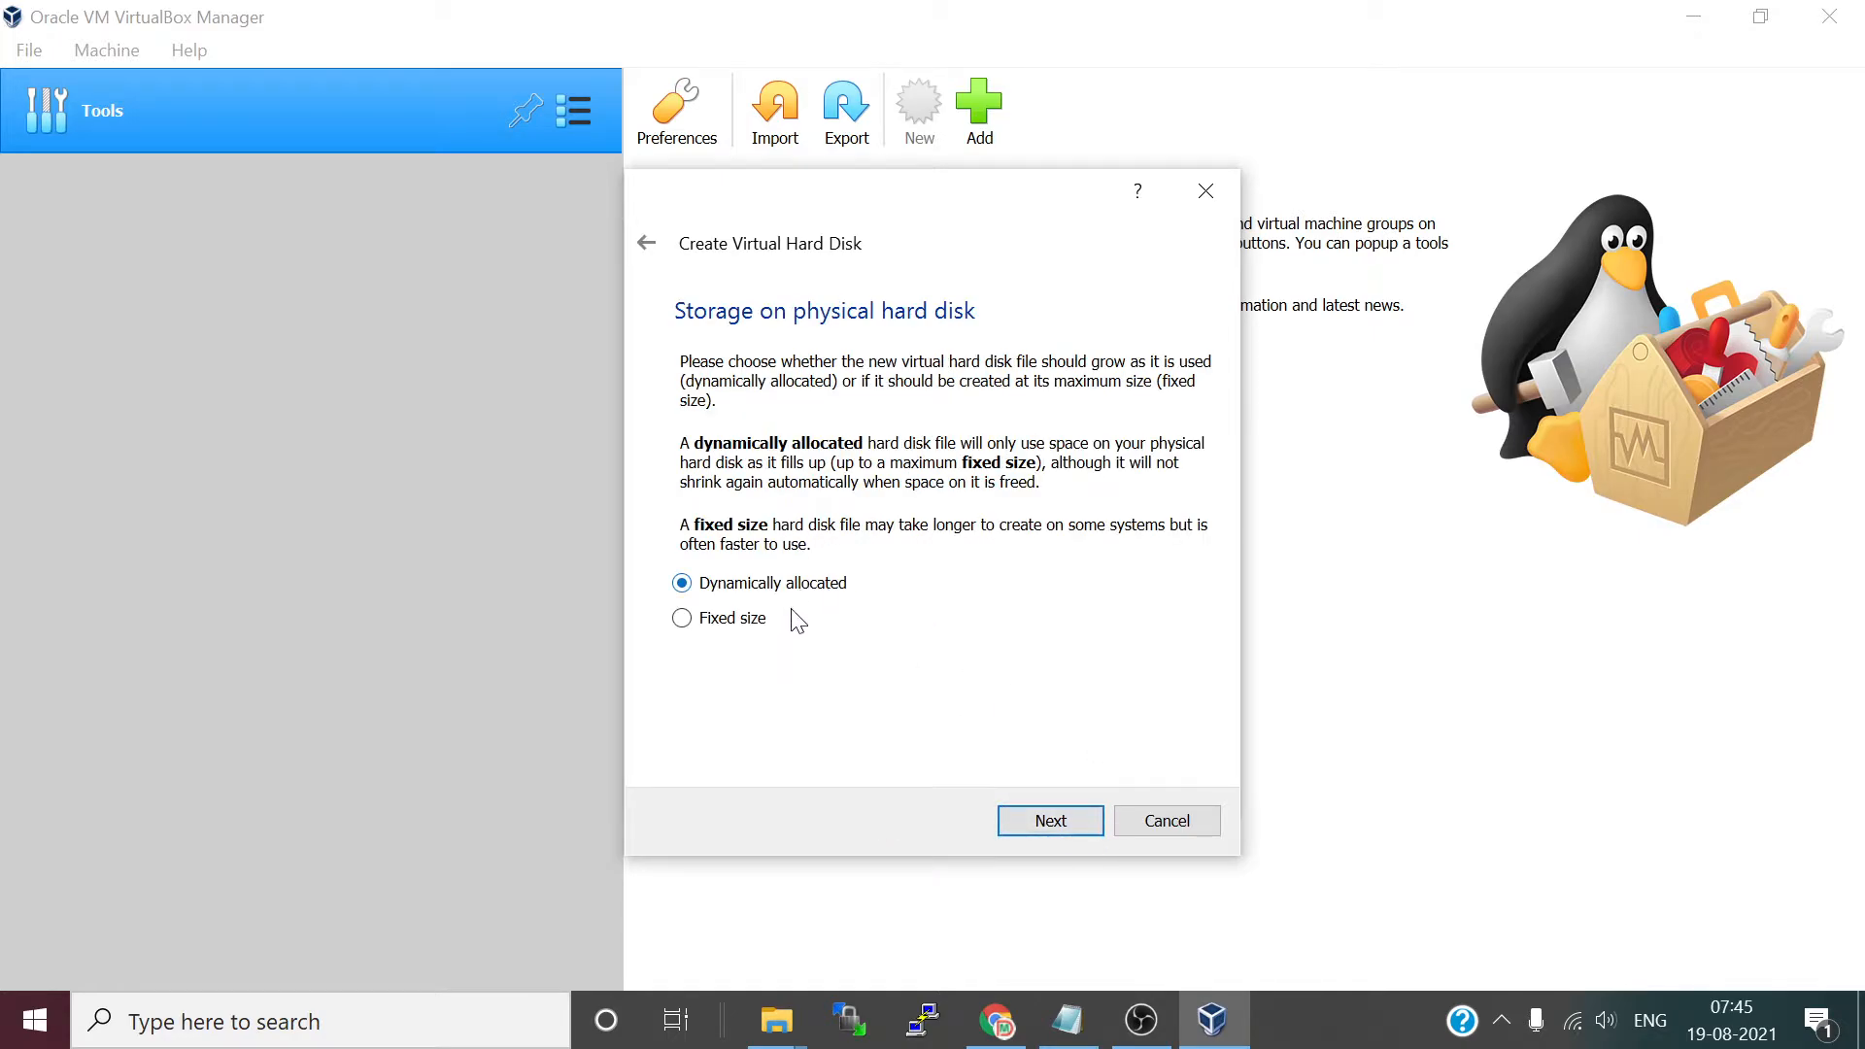
click(1072, 825)
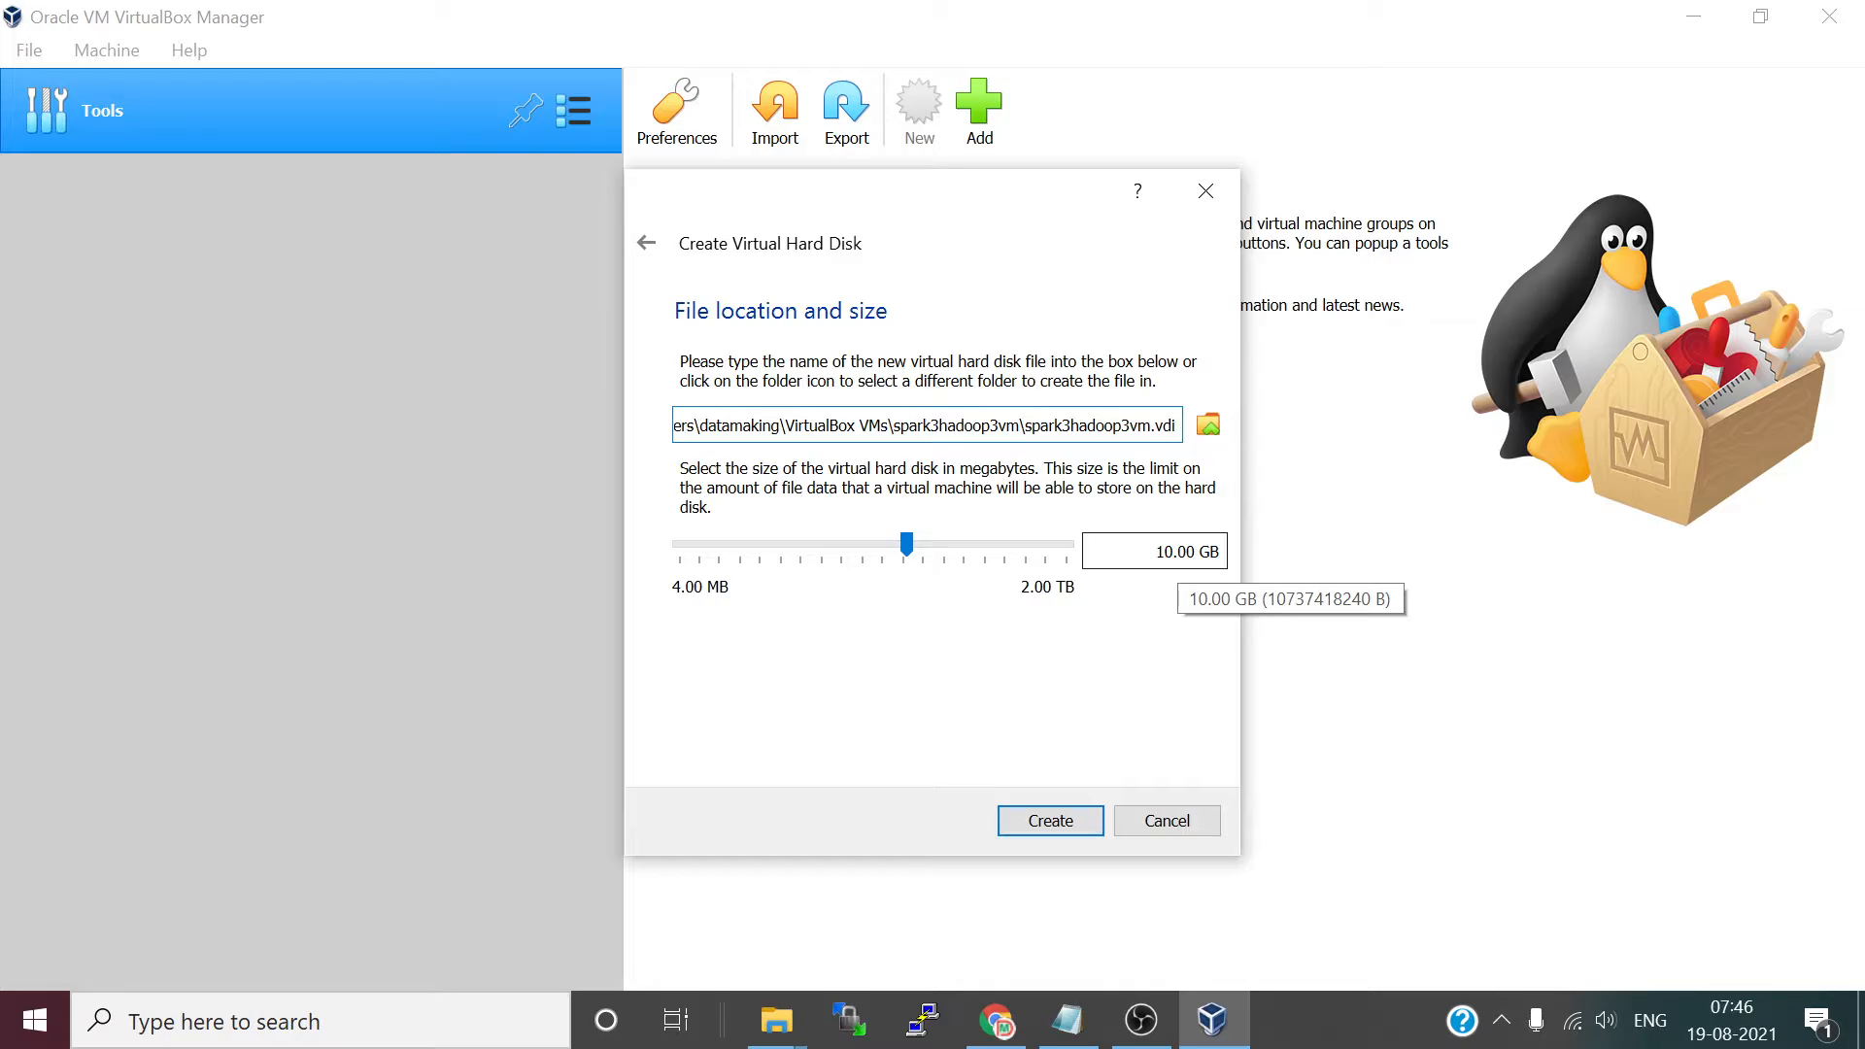
- Set the virtual hard disk size to 100.00 GB and create the disk
click(1175, 556)
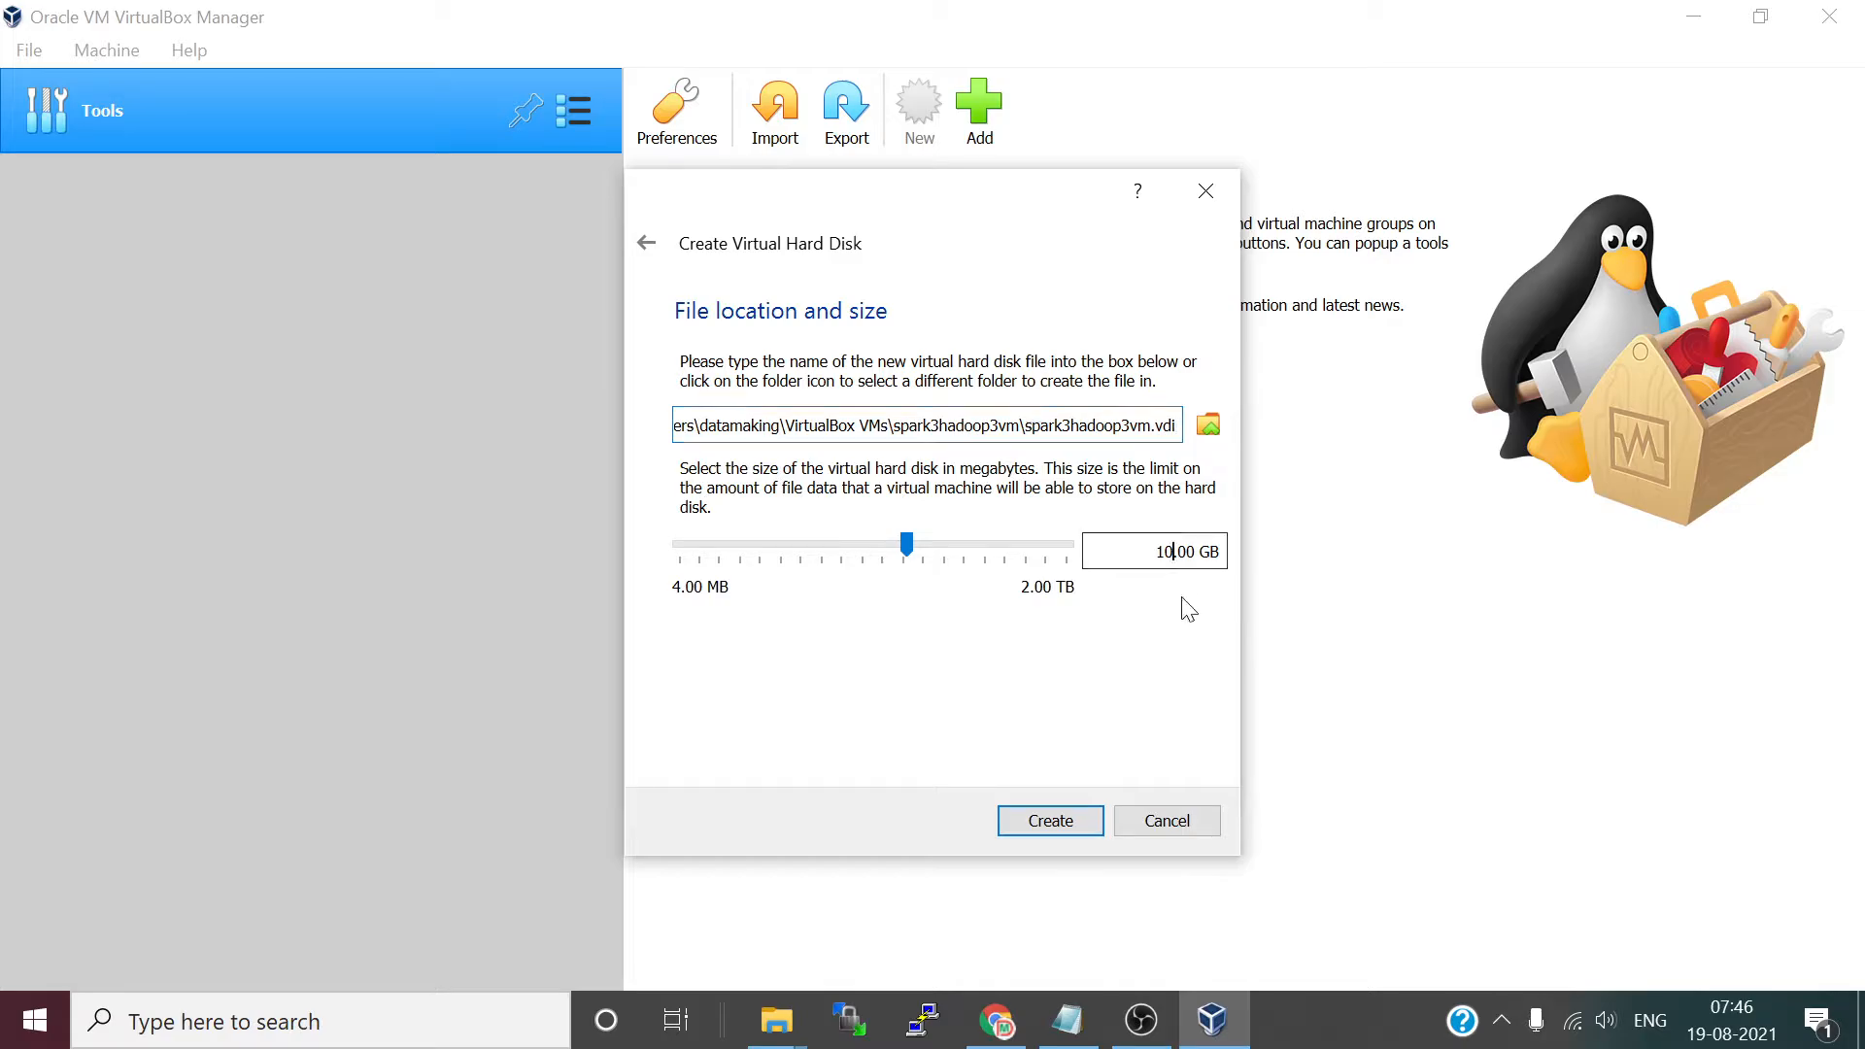
text(0)
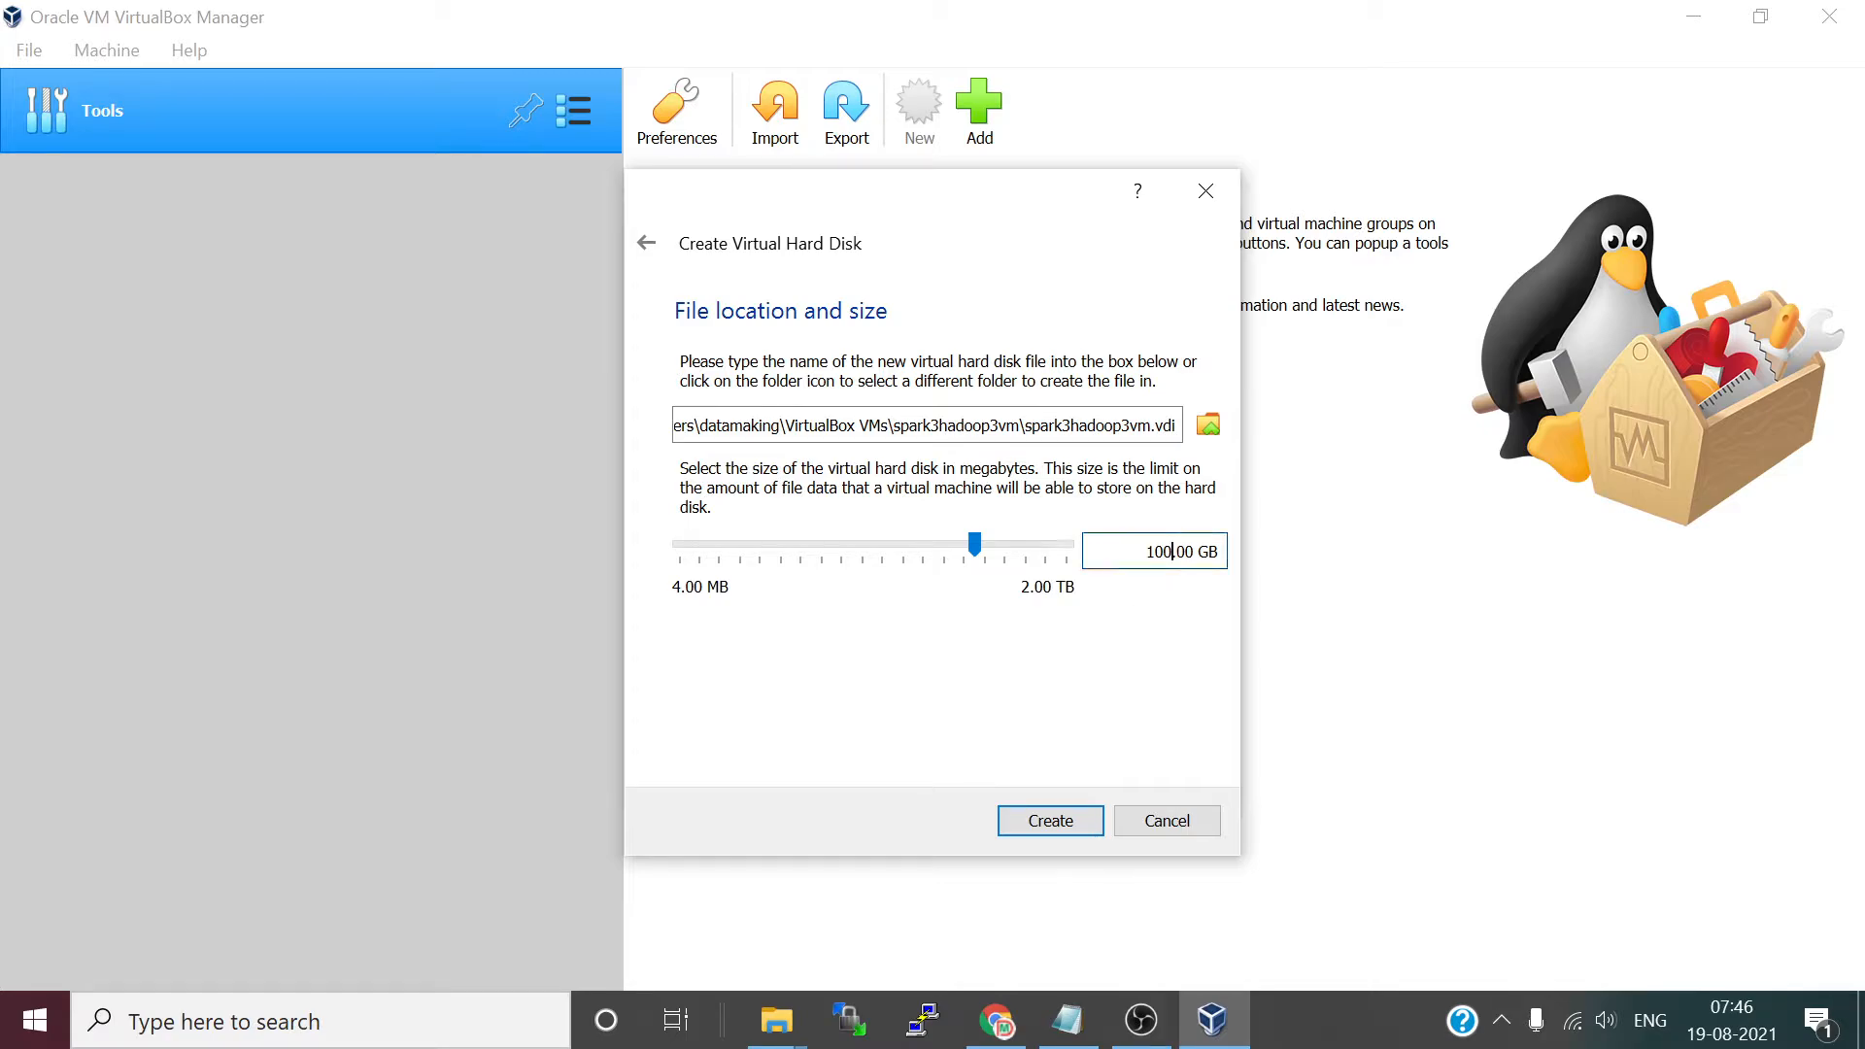
drag(1146, 552, 1155, 552)
click(1177, 553)
click(1065, 824)
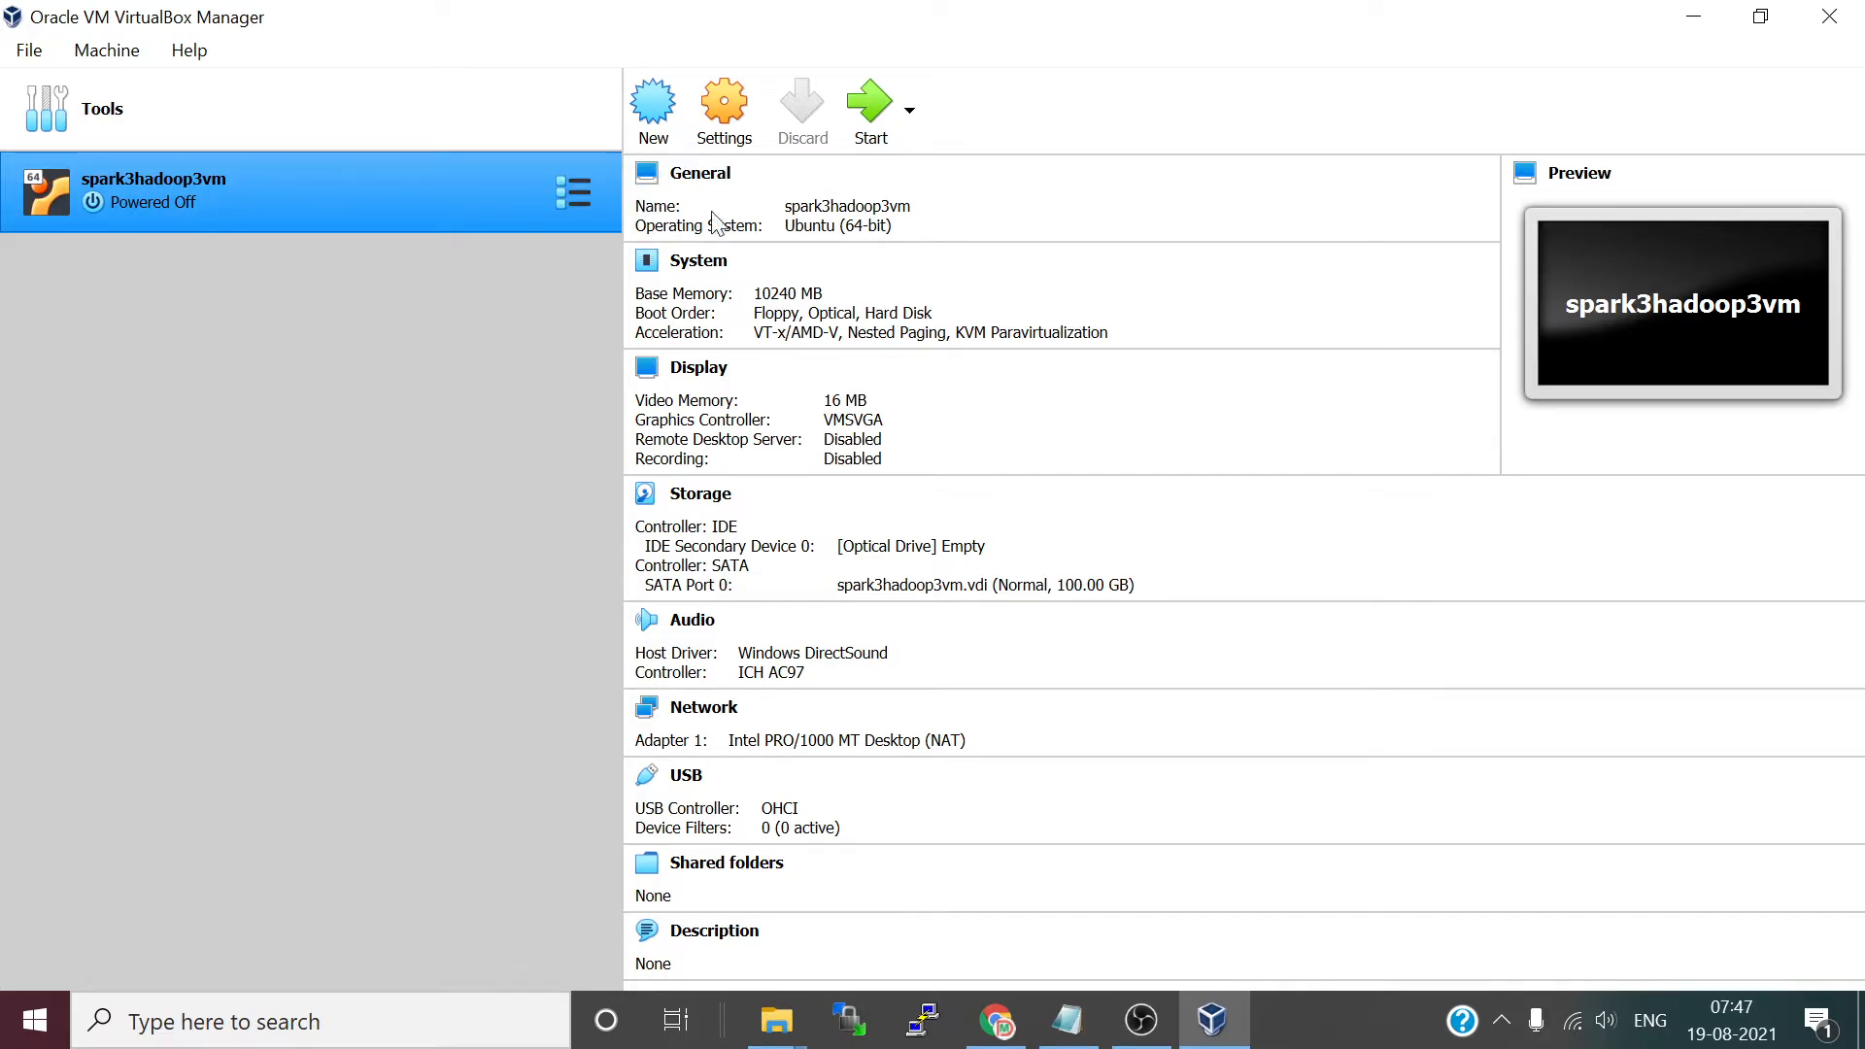
- Attach ubuntu-20.04.2.0-desktop-amd64.iso from the softwares folder on drive D to the machine's empty IDE optical drive and save the settings
click(724, 107)
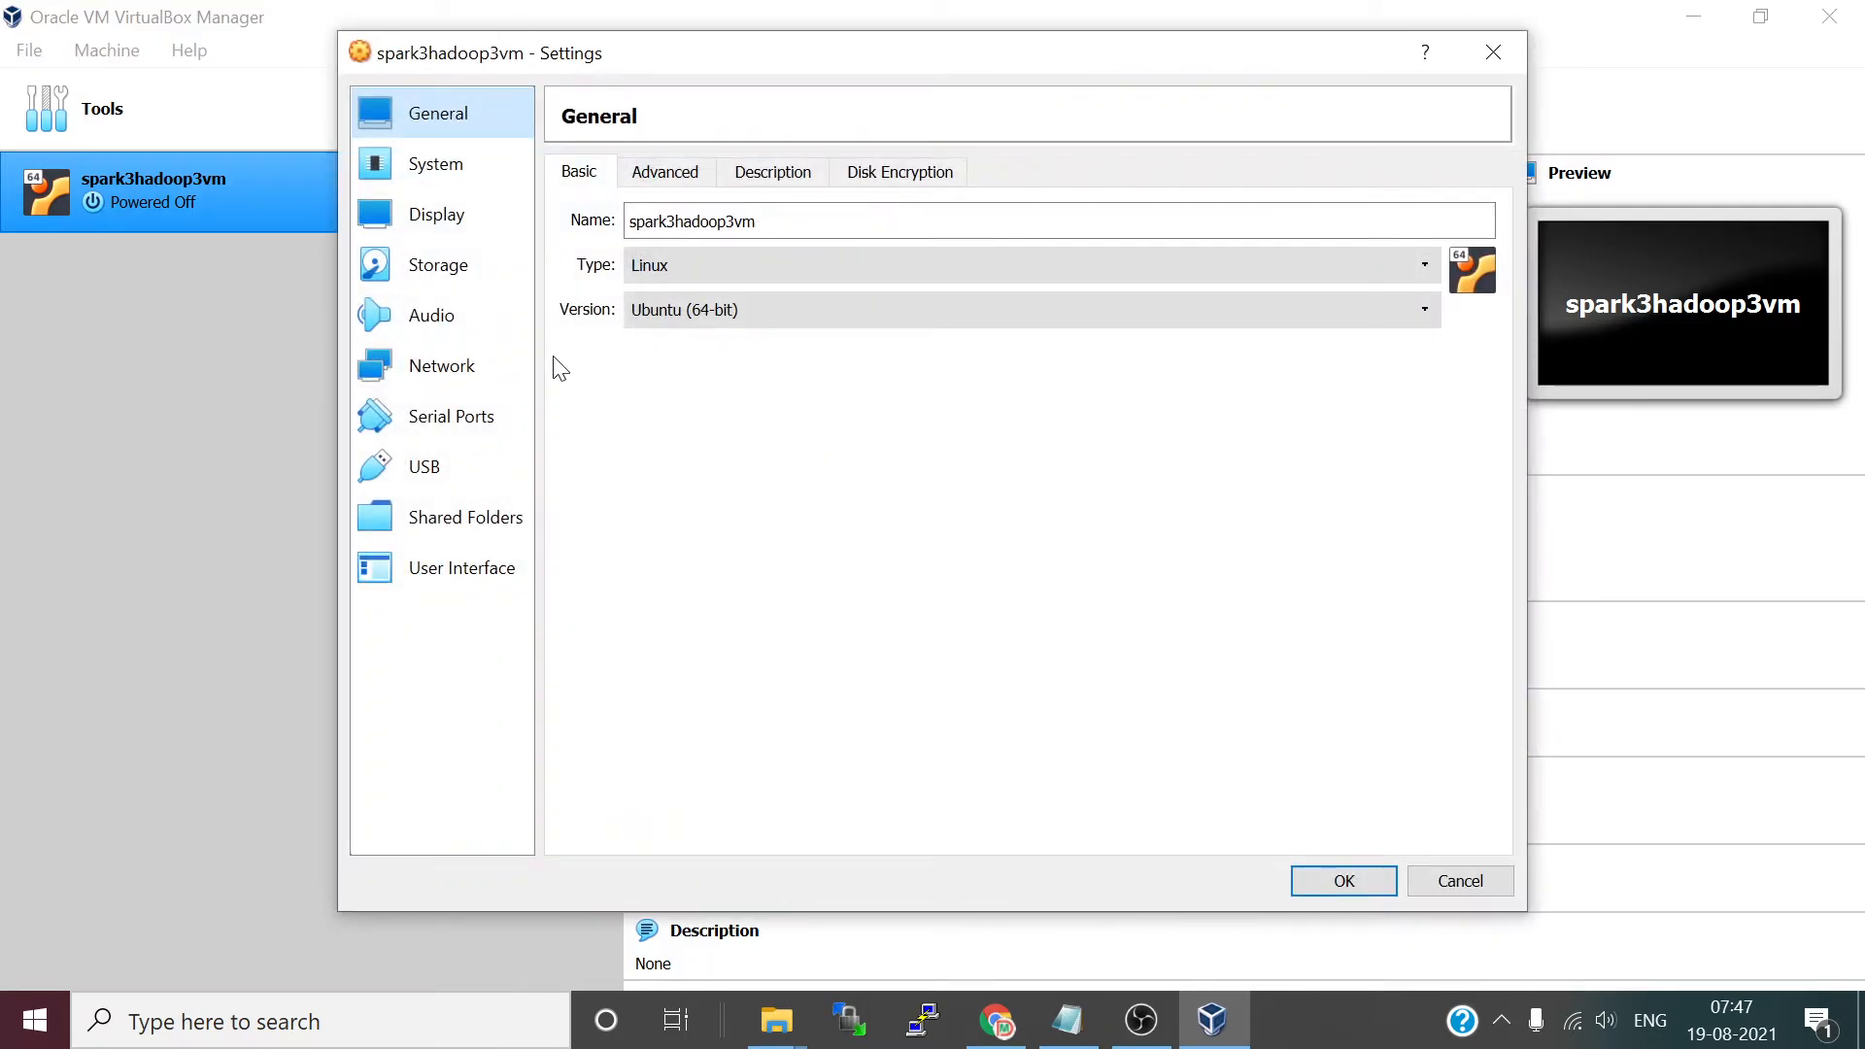
click(470, 274)
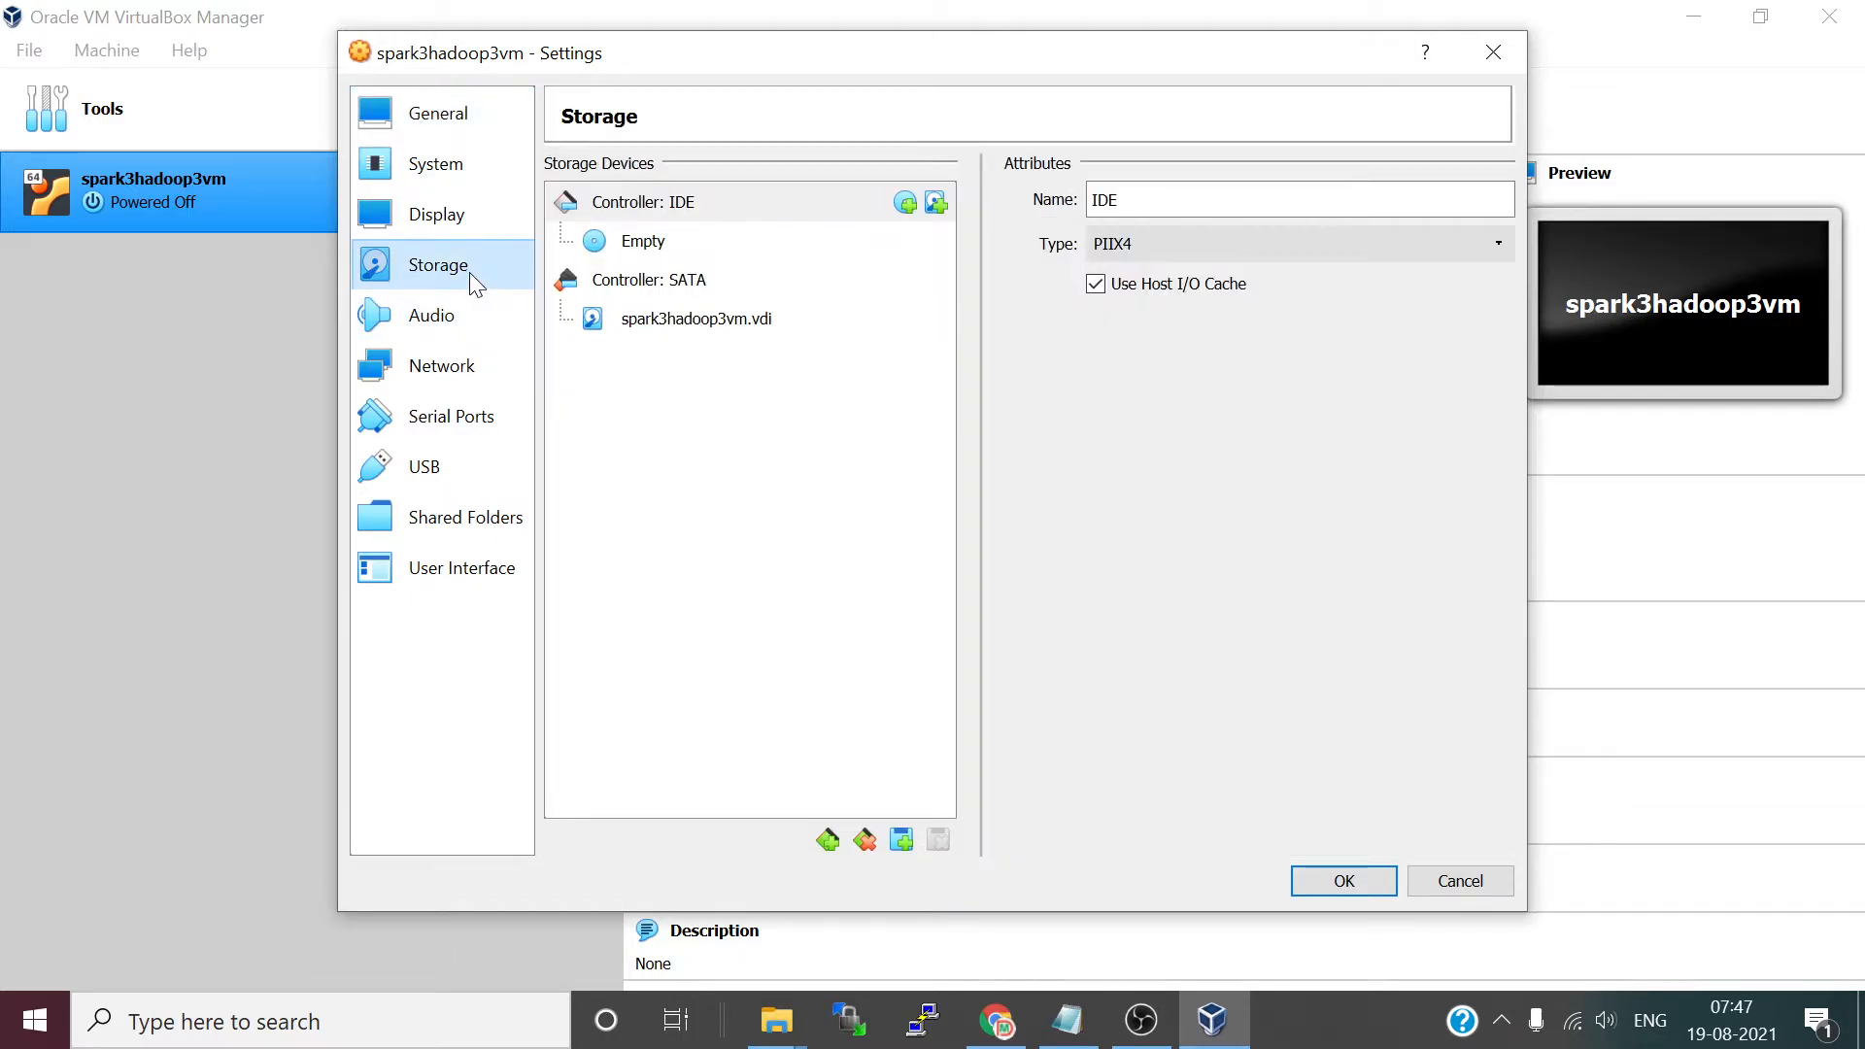
click(646, 245)
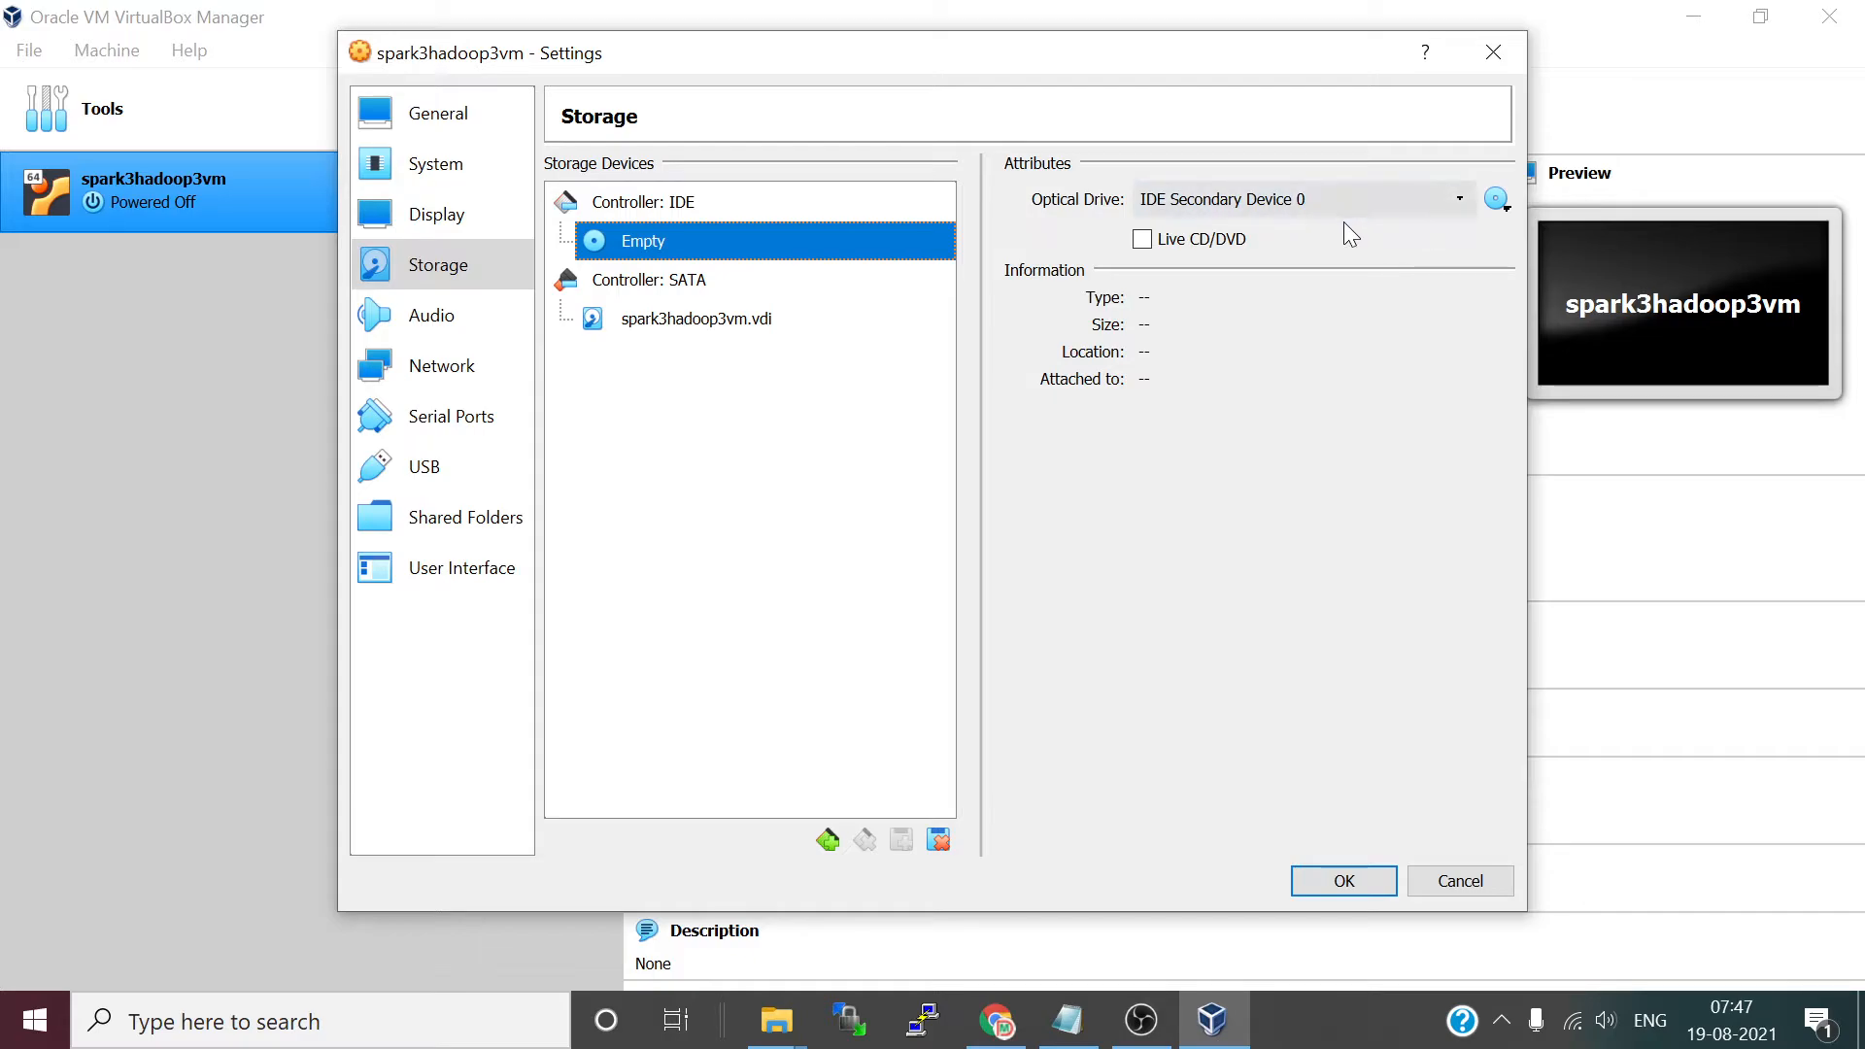
click(1508, 210)
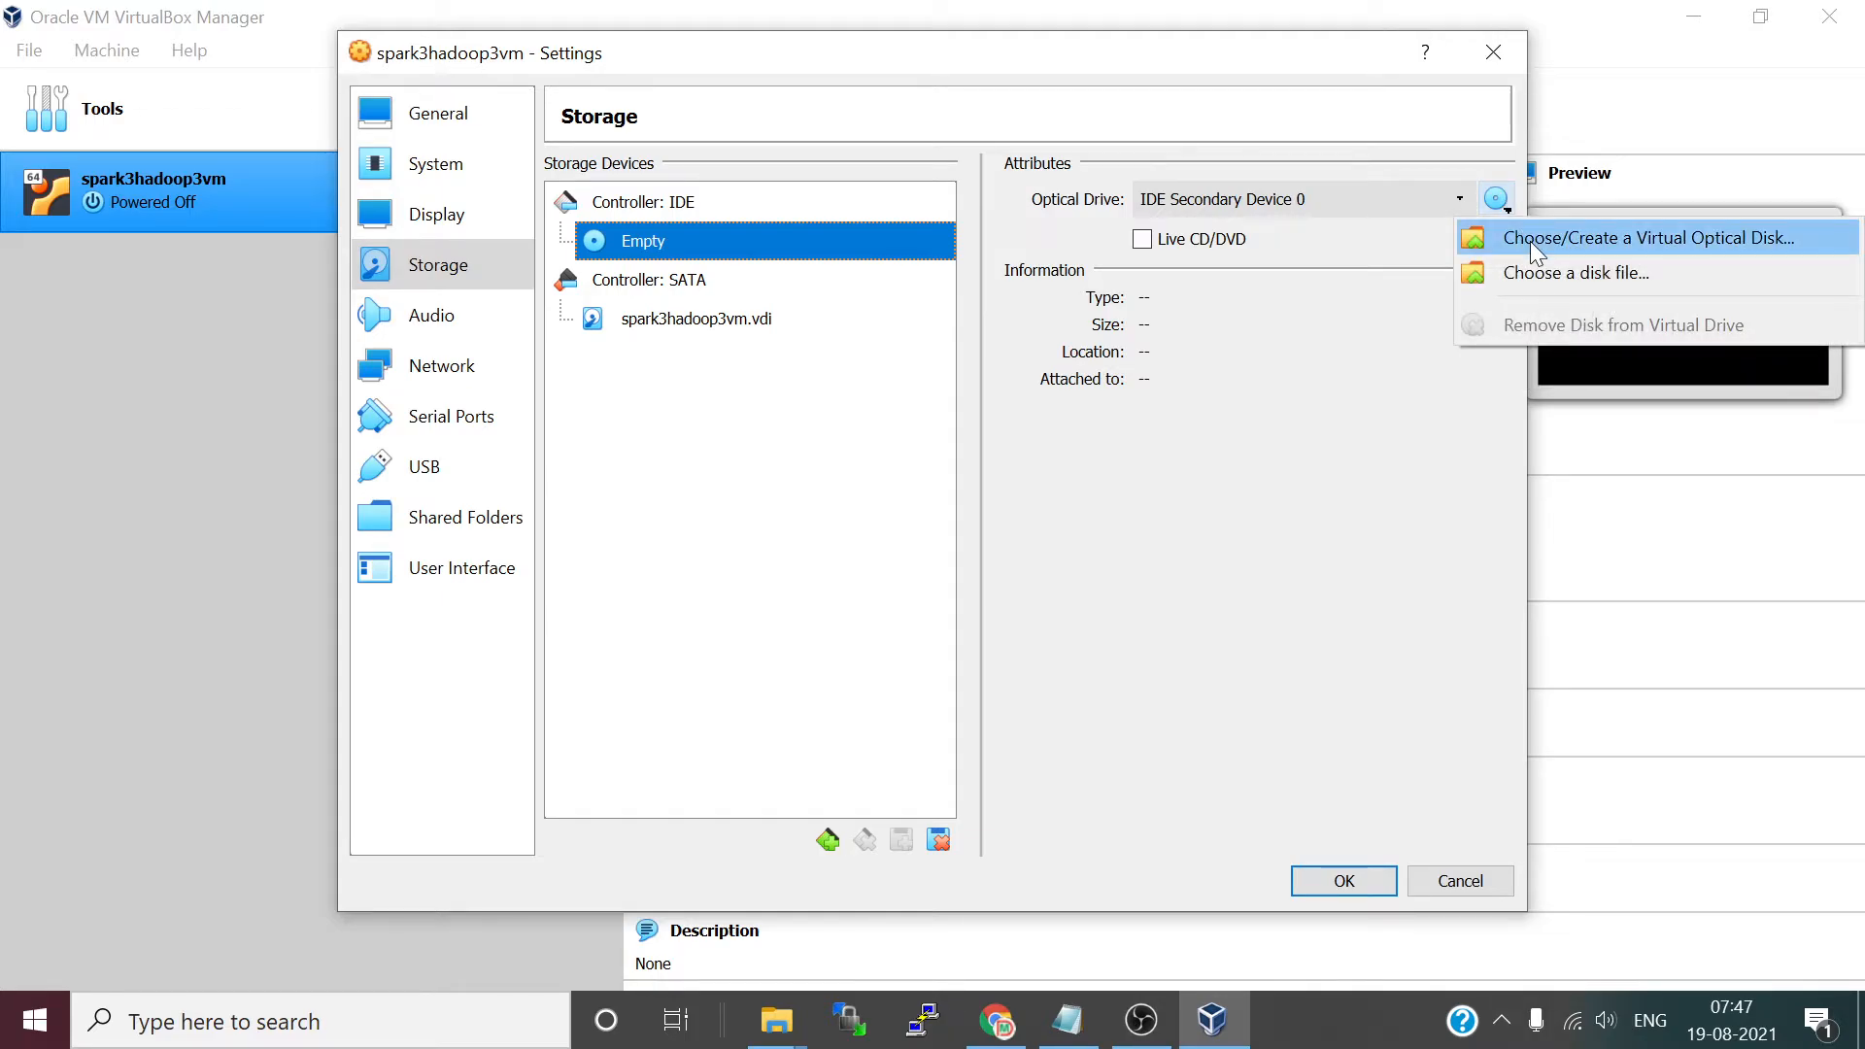
click(1572, 274)
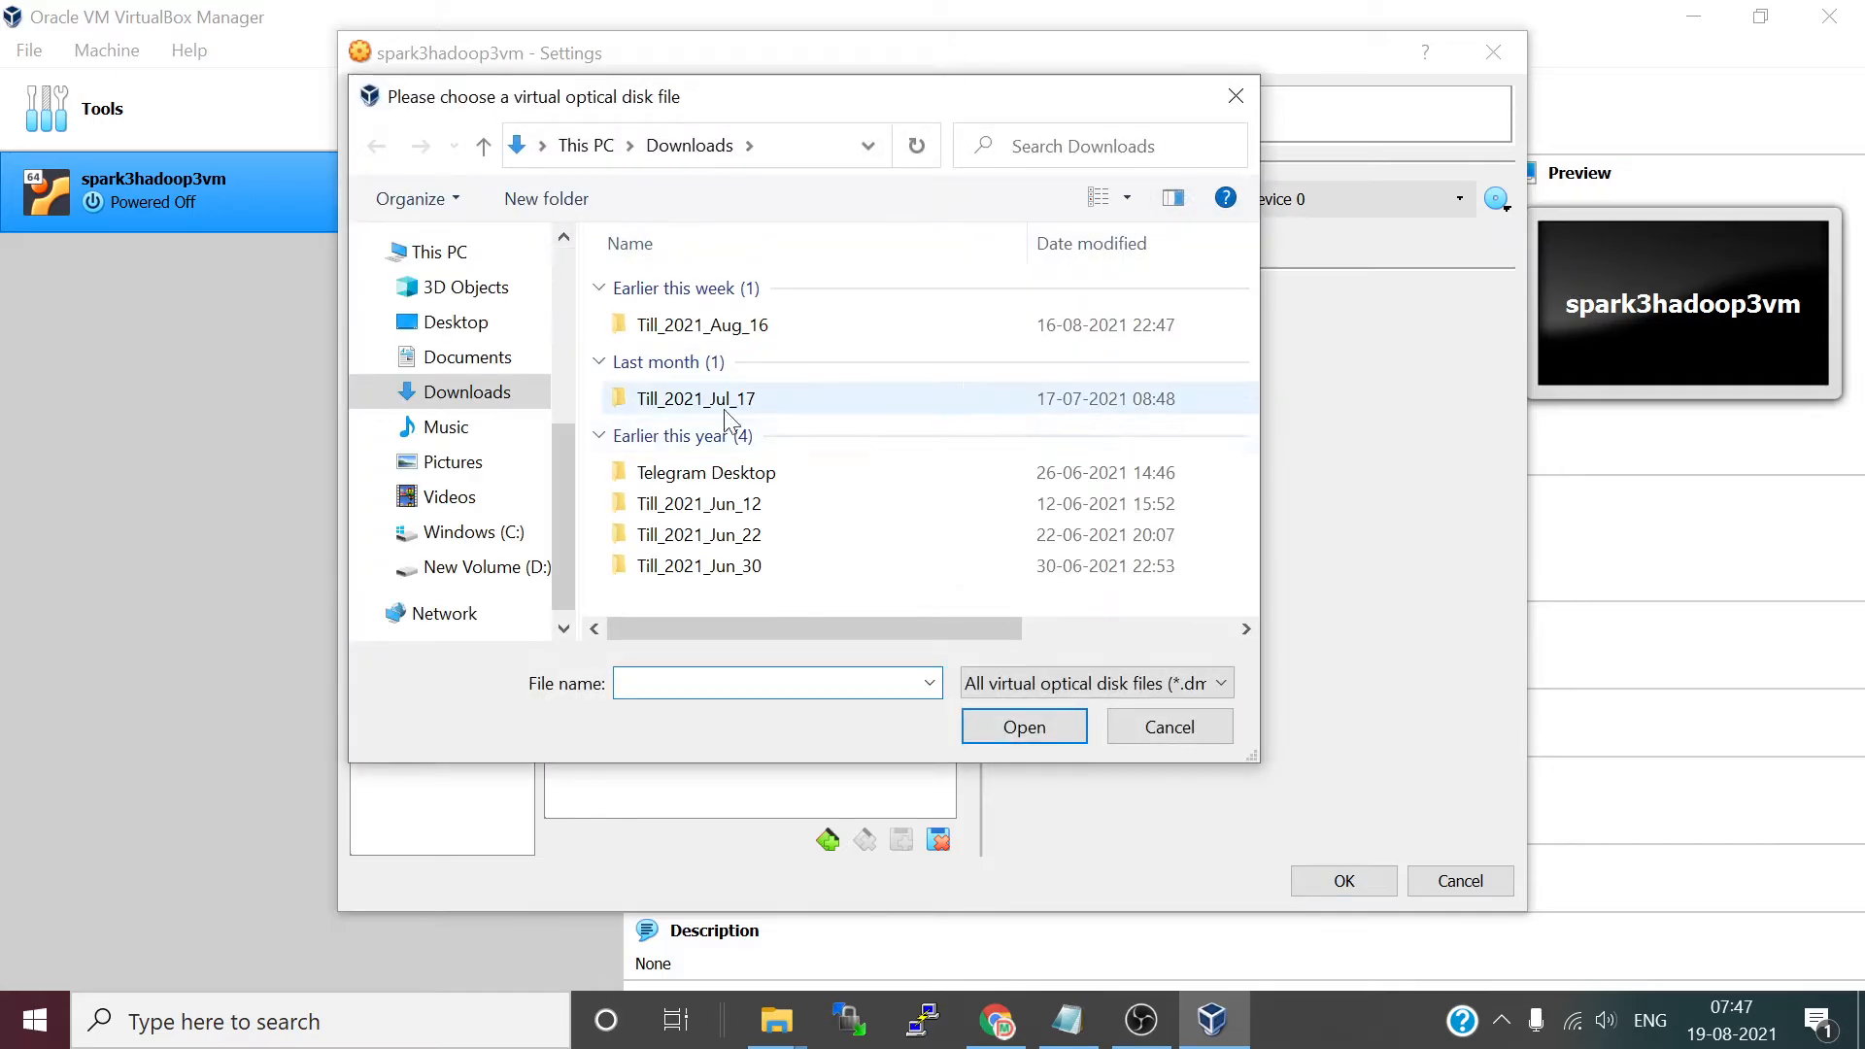
click(533, 576)
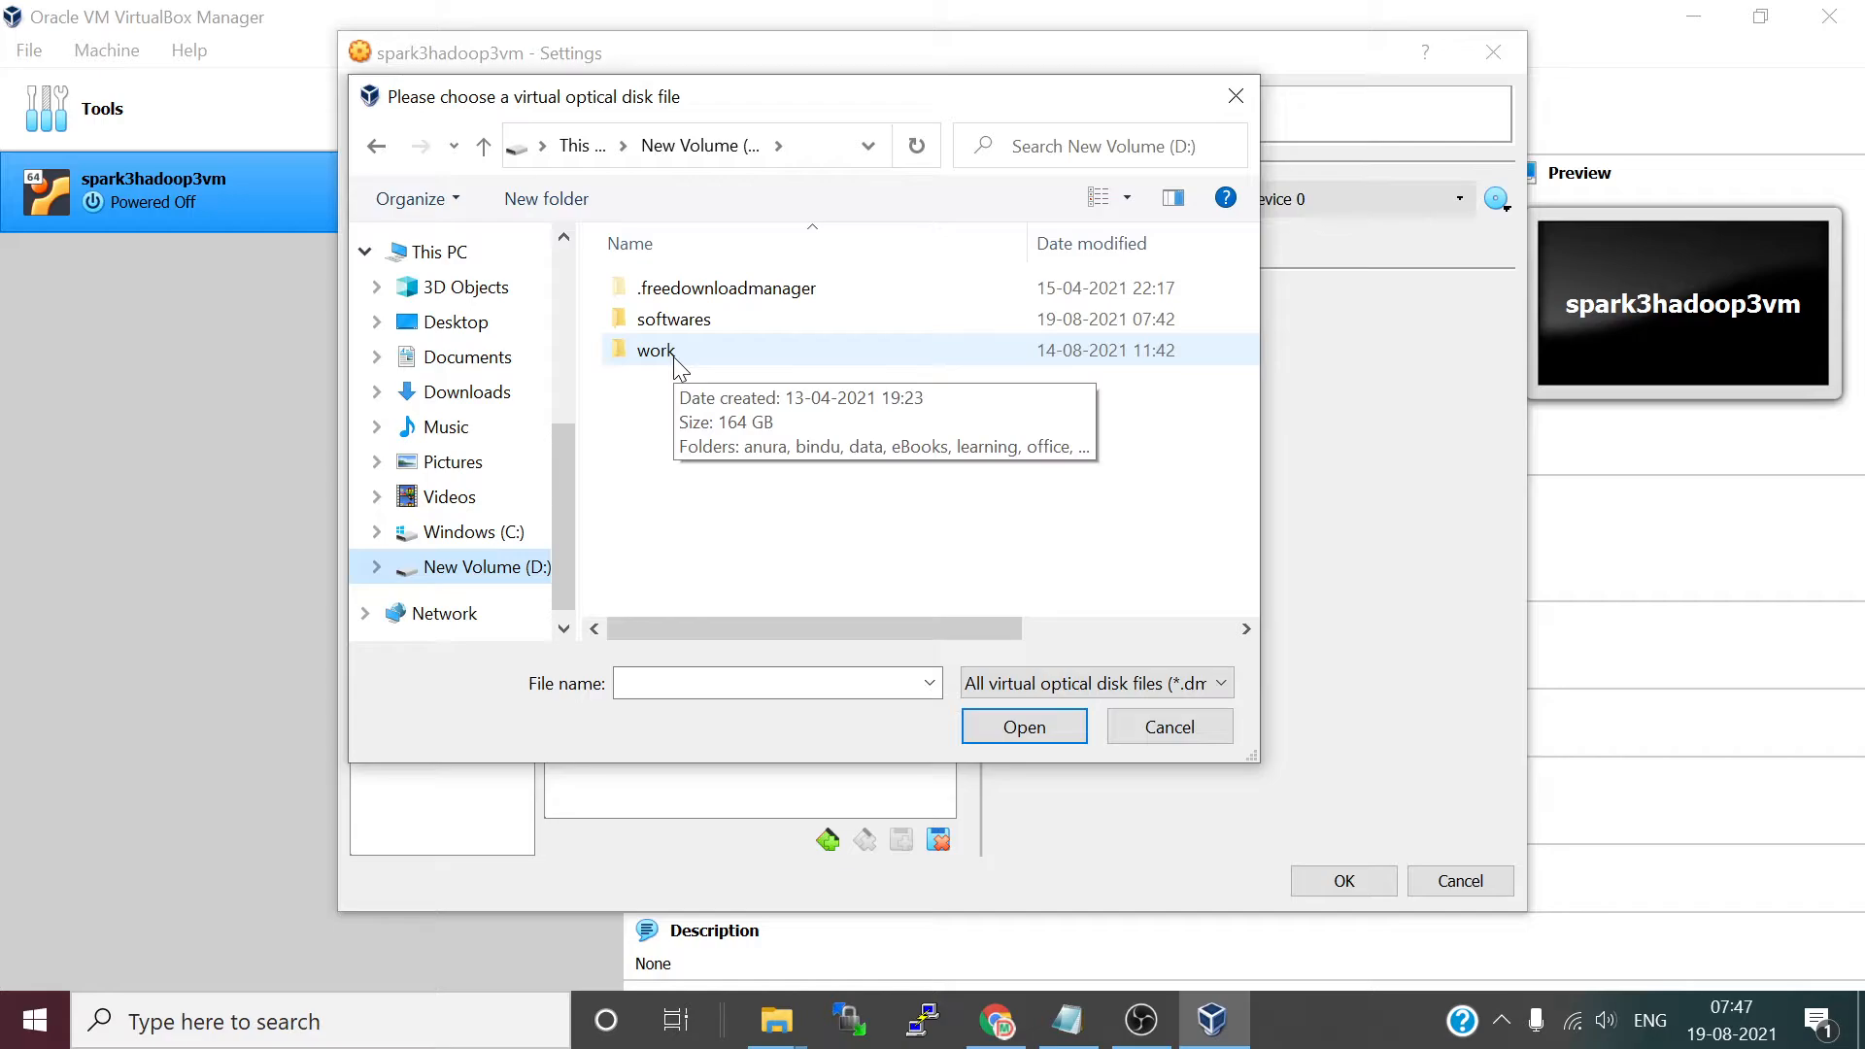
double_click(678, 320)
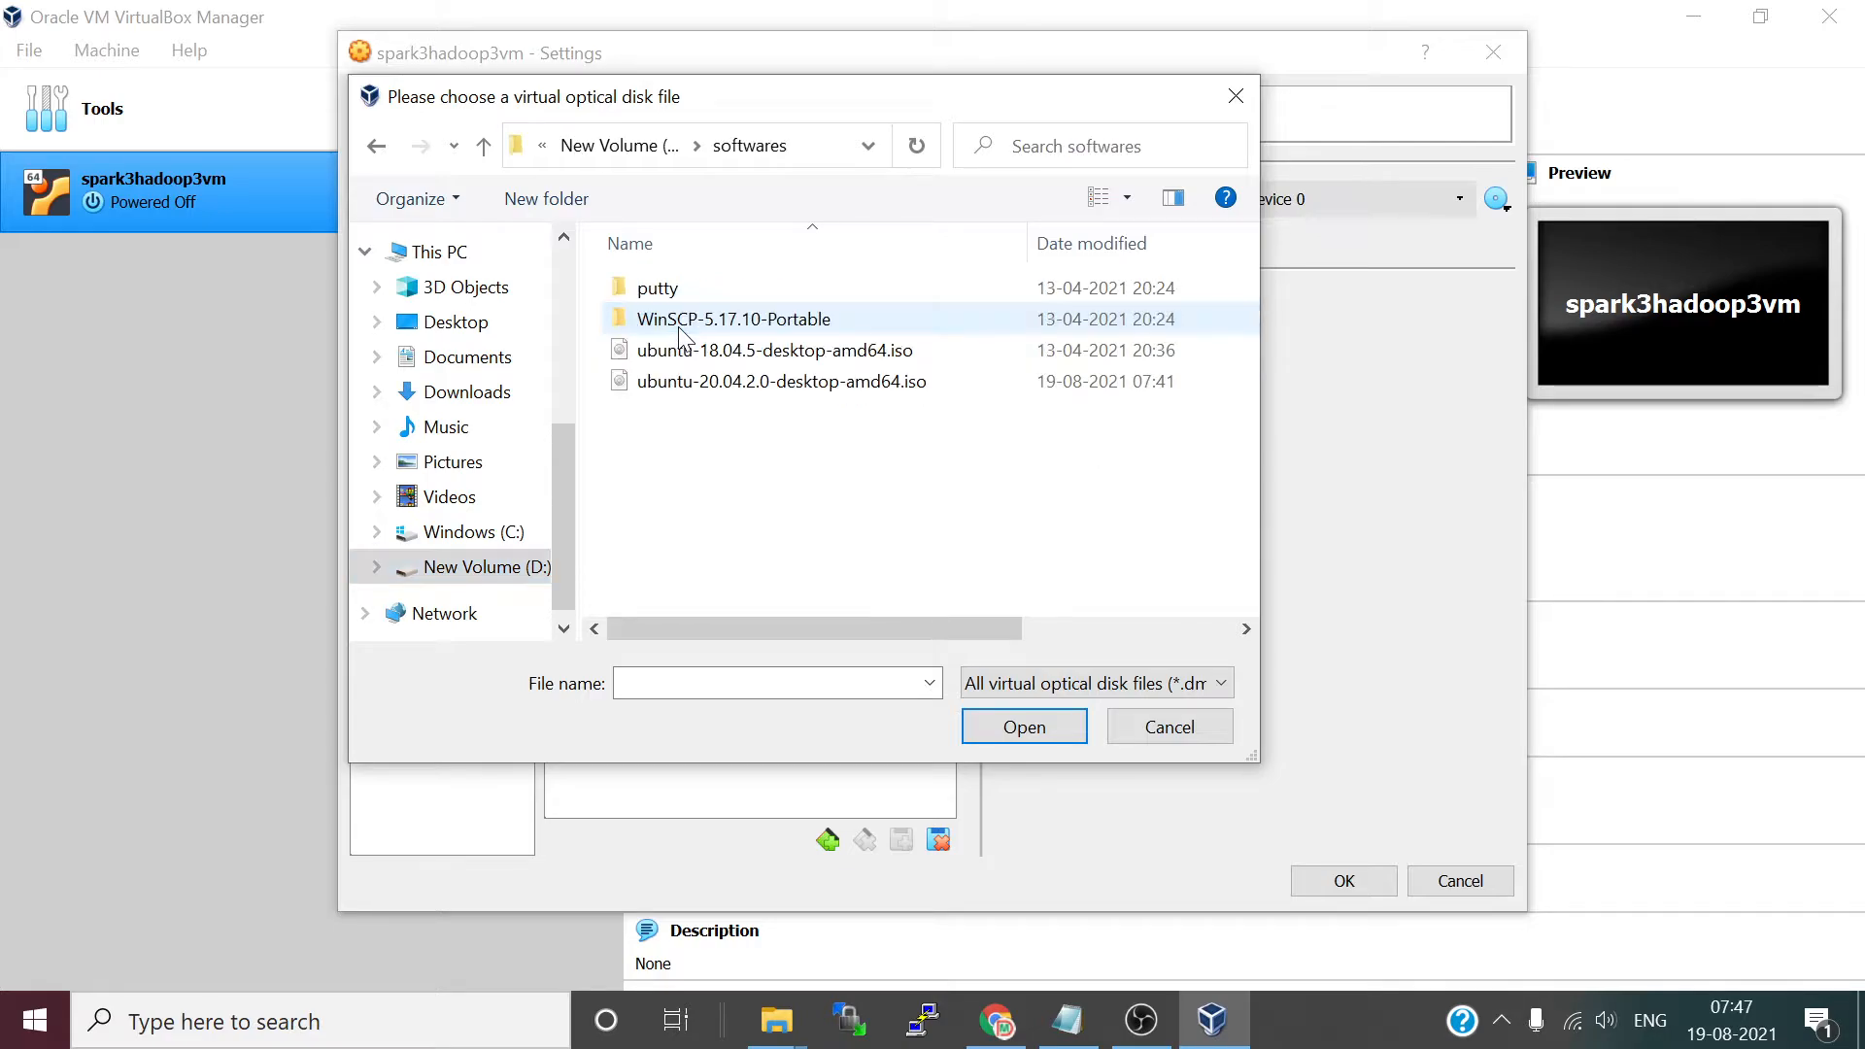
click(782, 390)
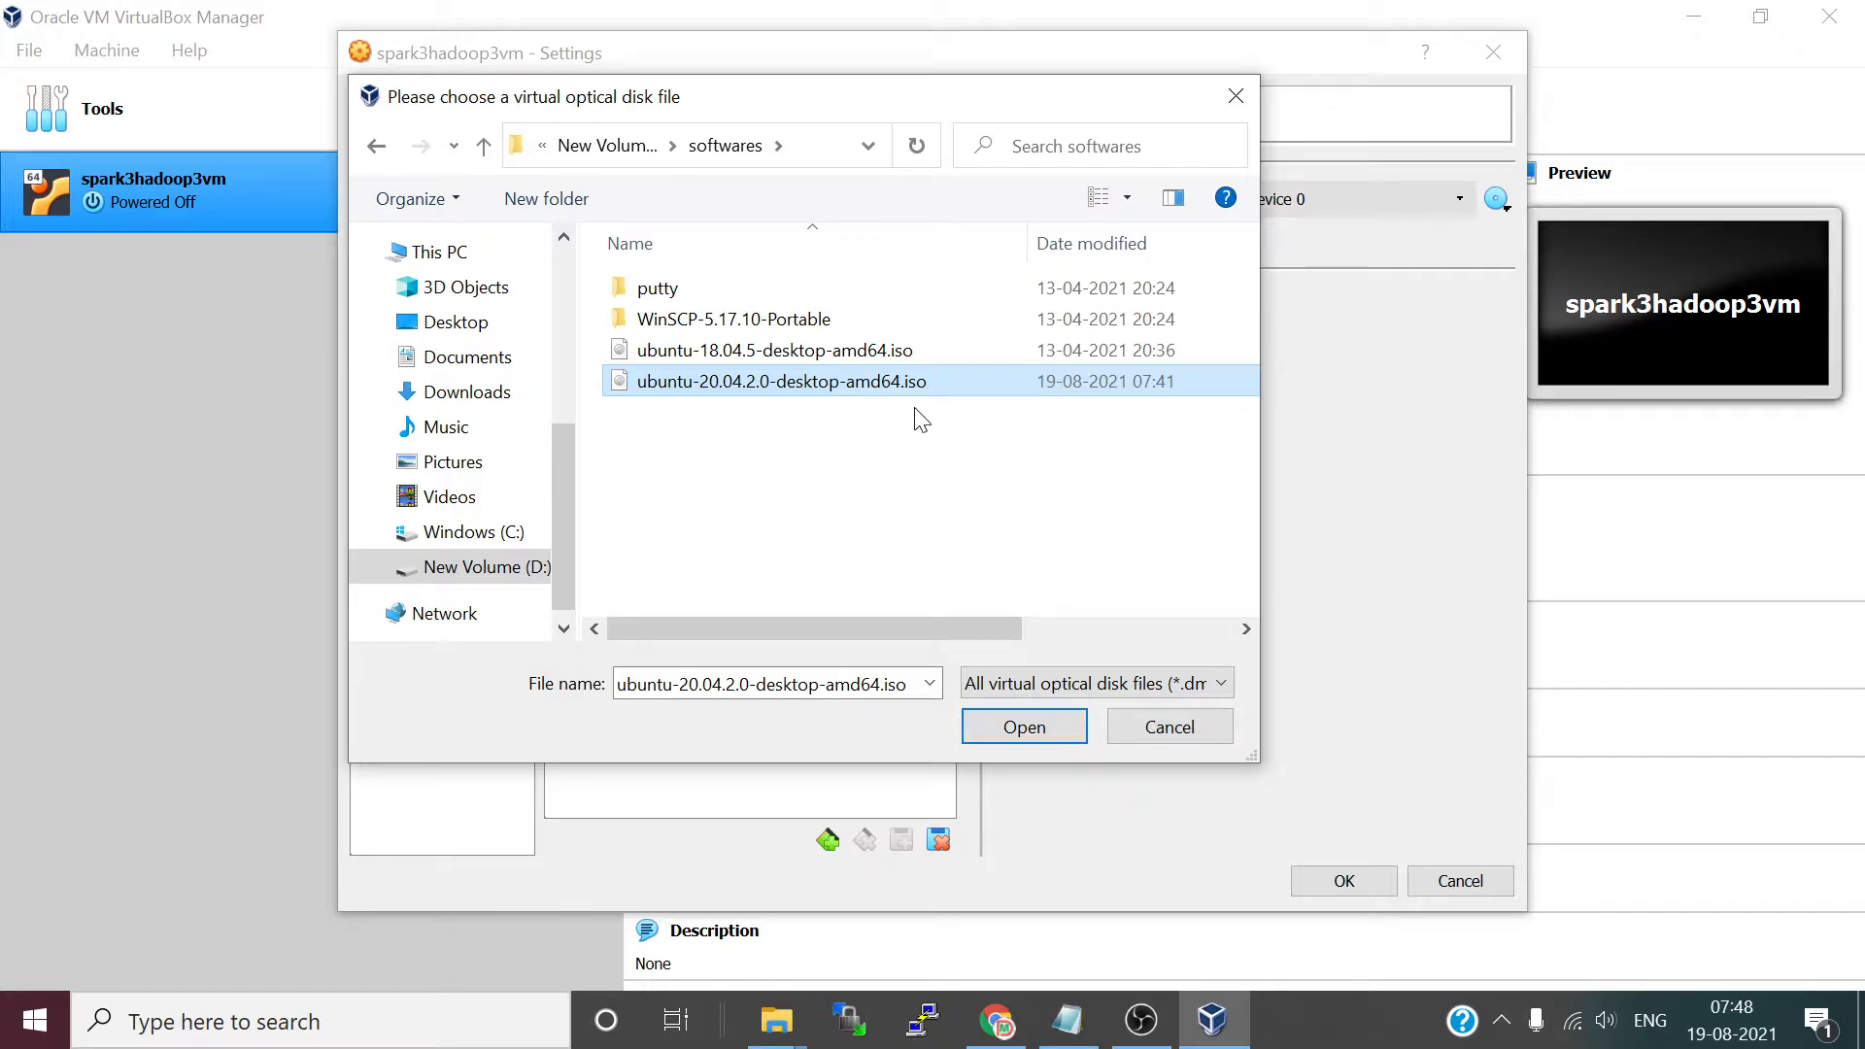
click(1026, 728)
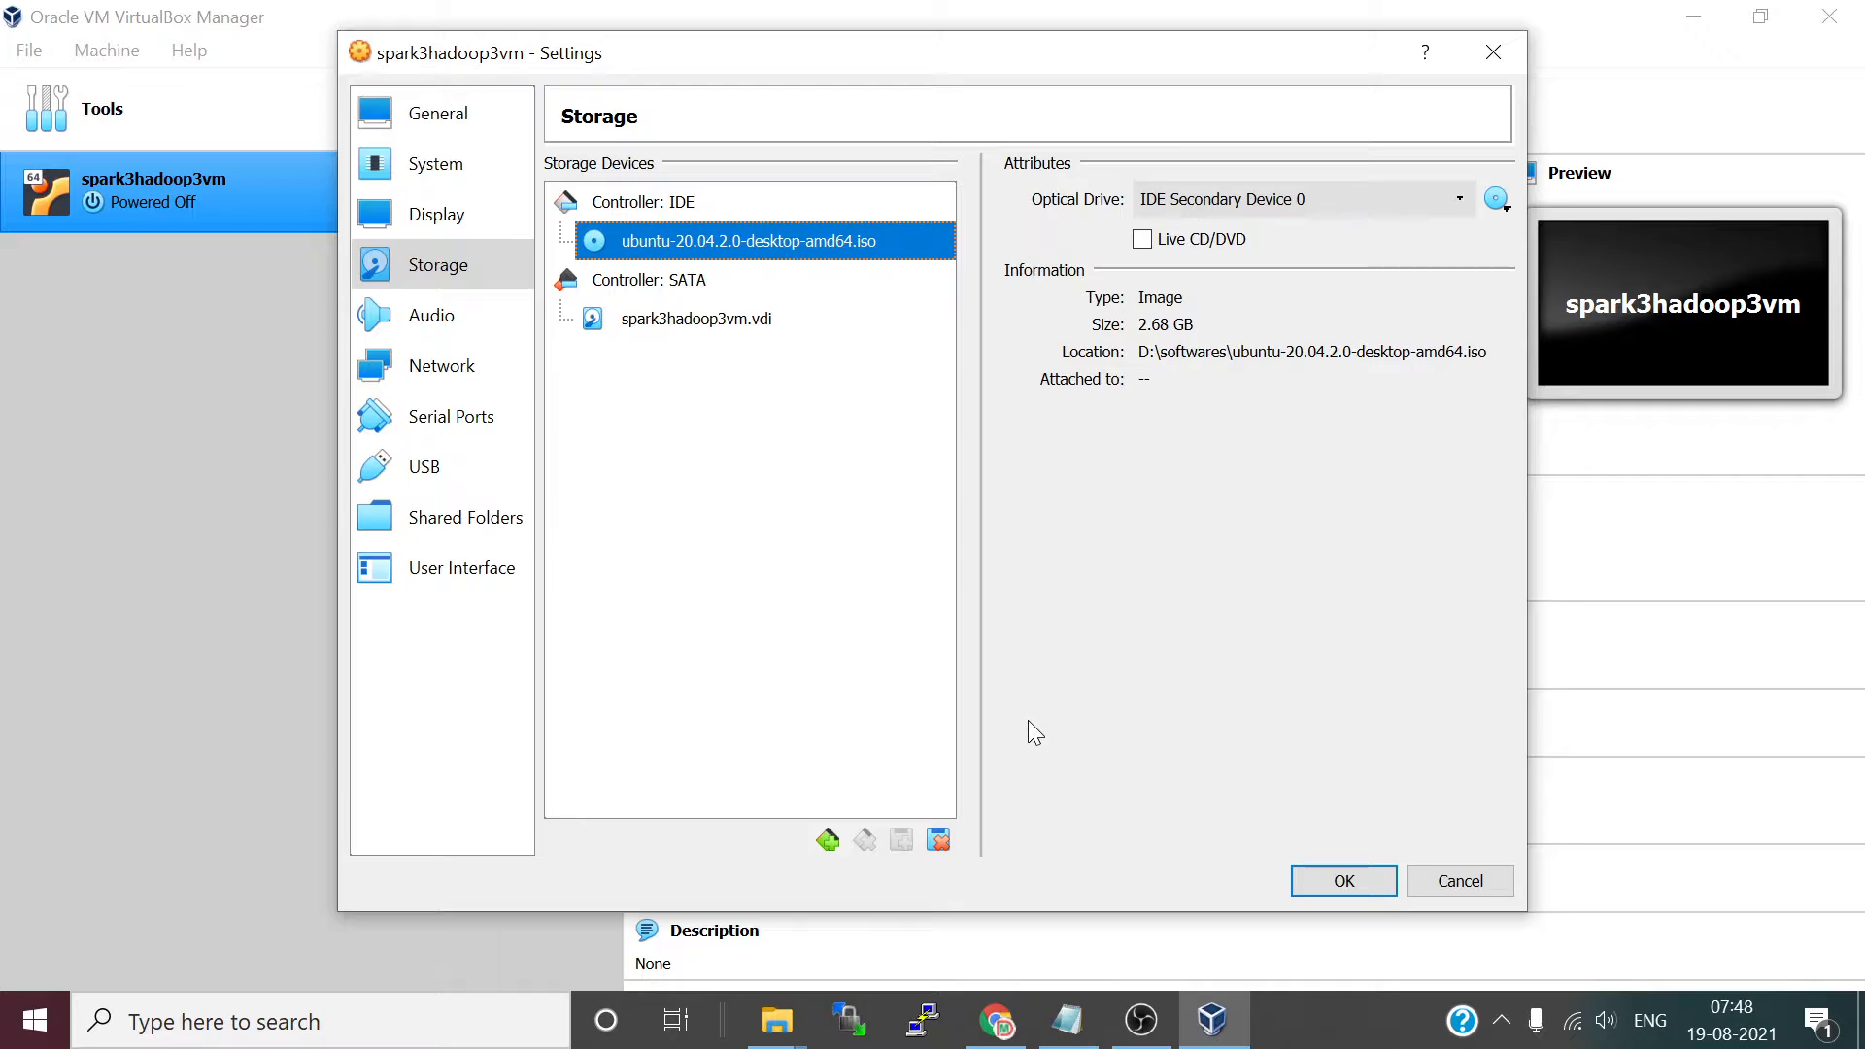
click(1331, 881)
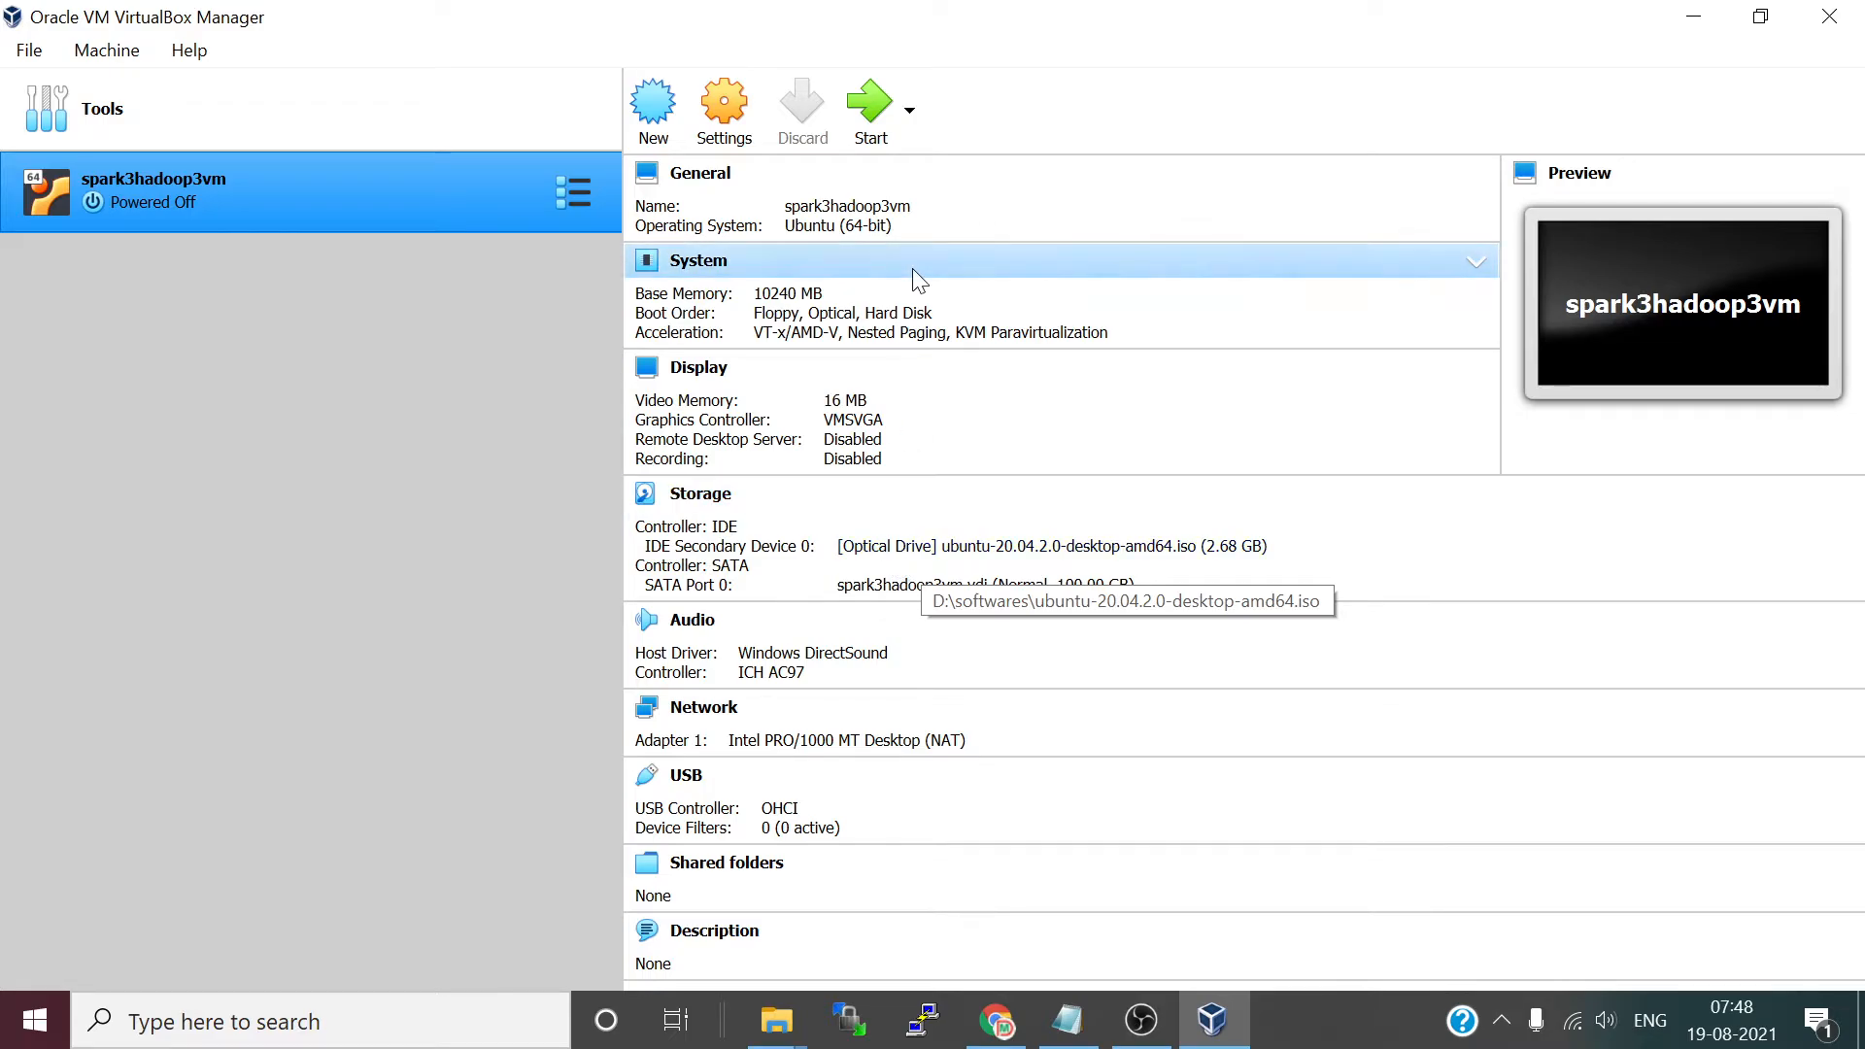
- Start the spark3hadoop3vm machine from the Ubuntu ISO start-up disk and maximize its window
click(867, 134)
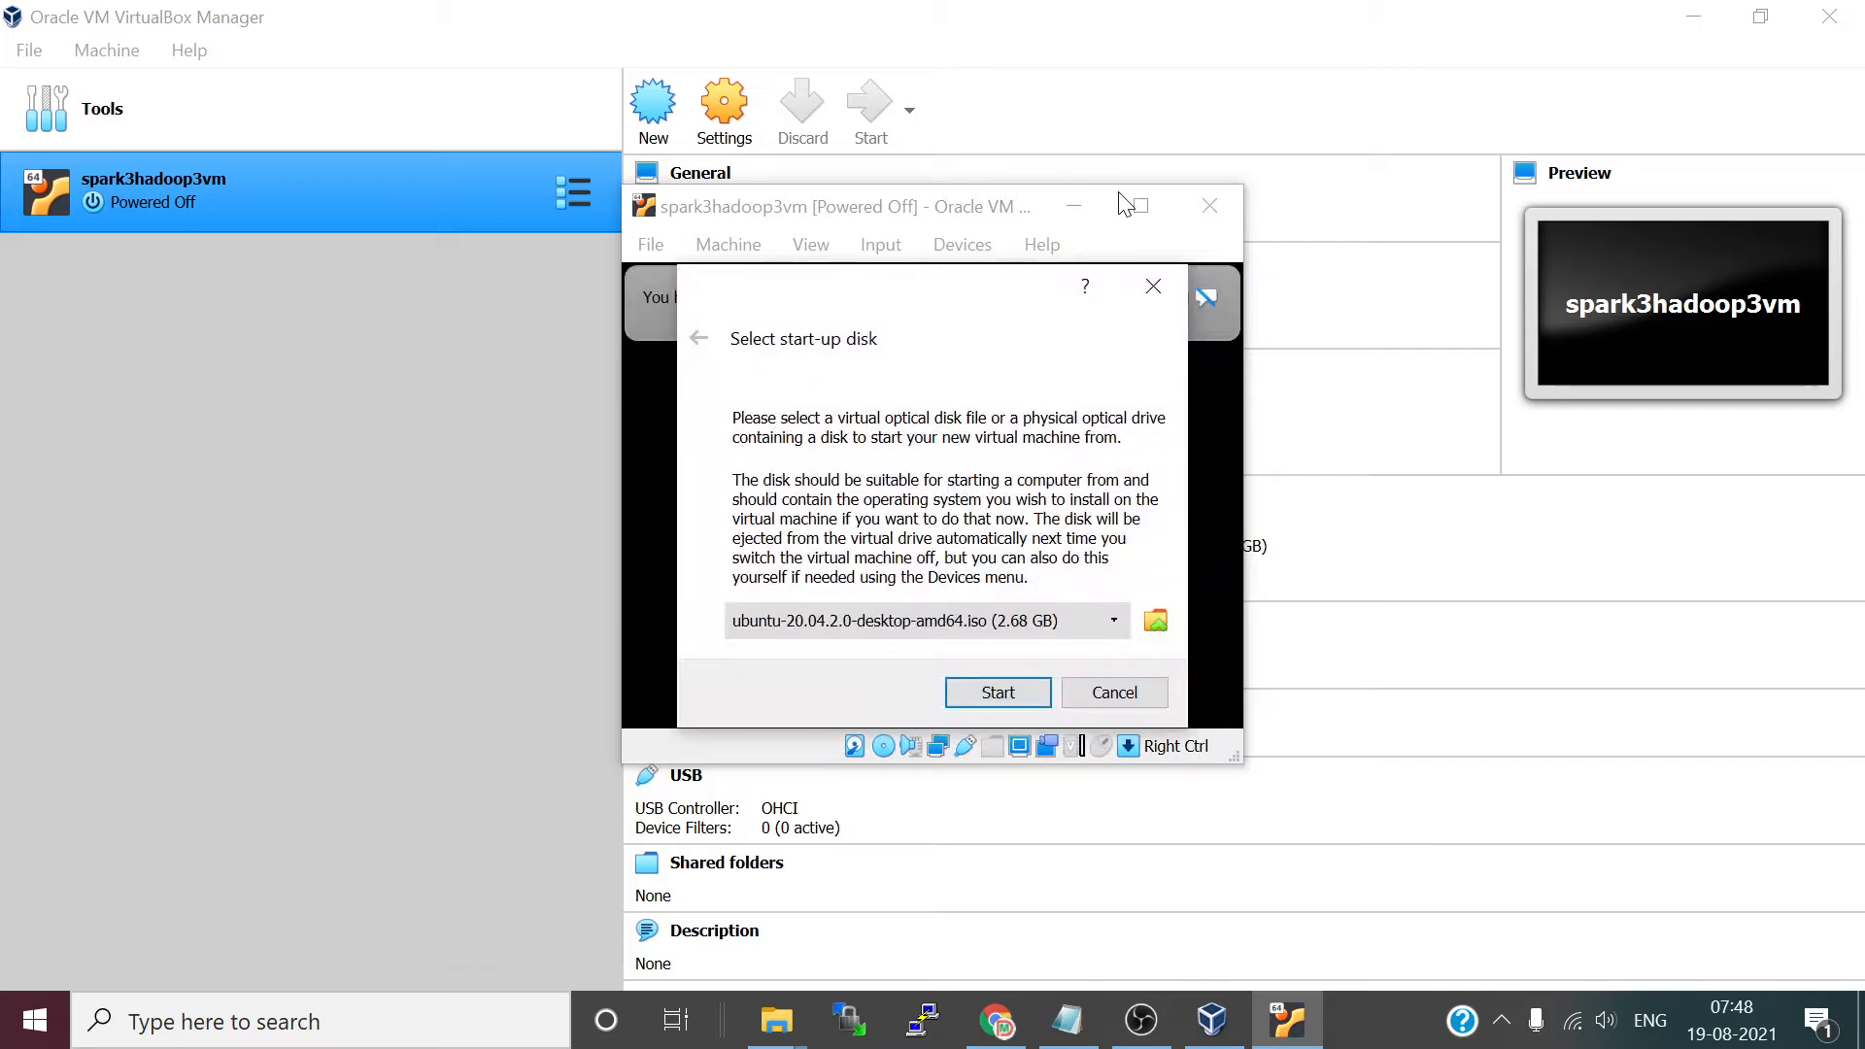
click(1001, 693)
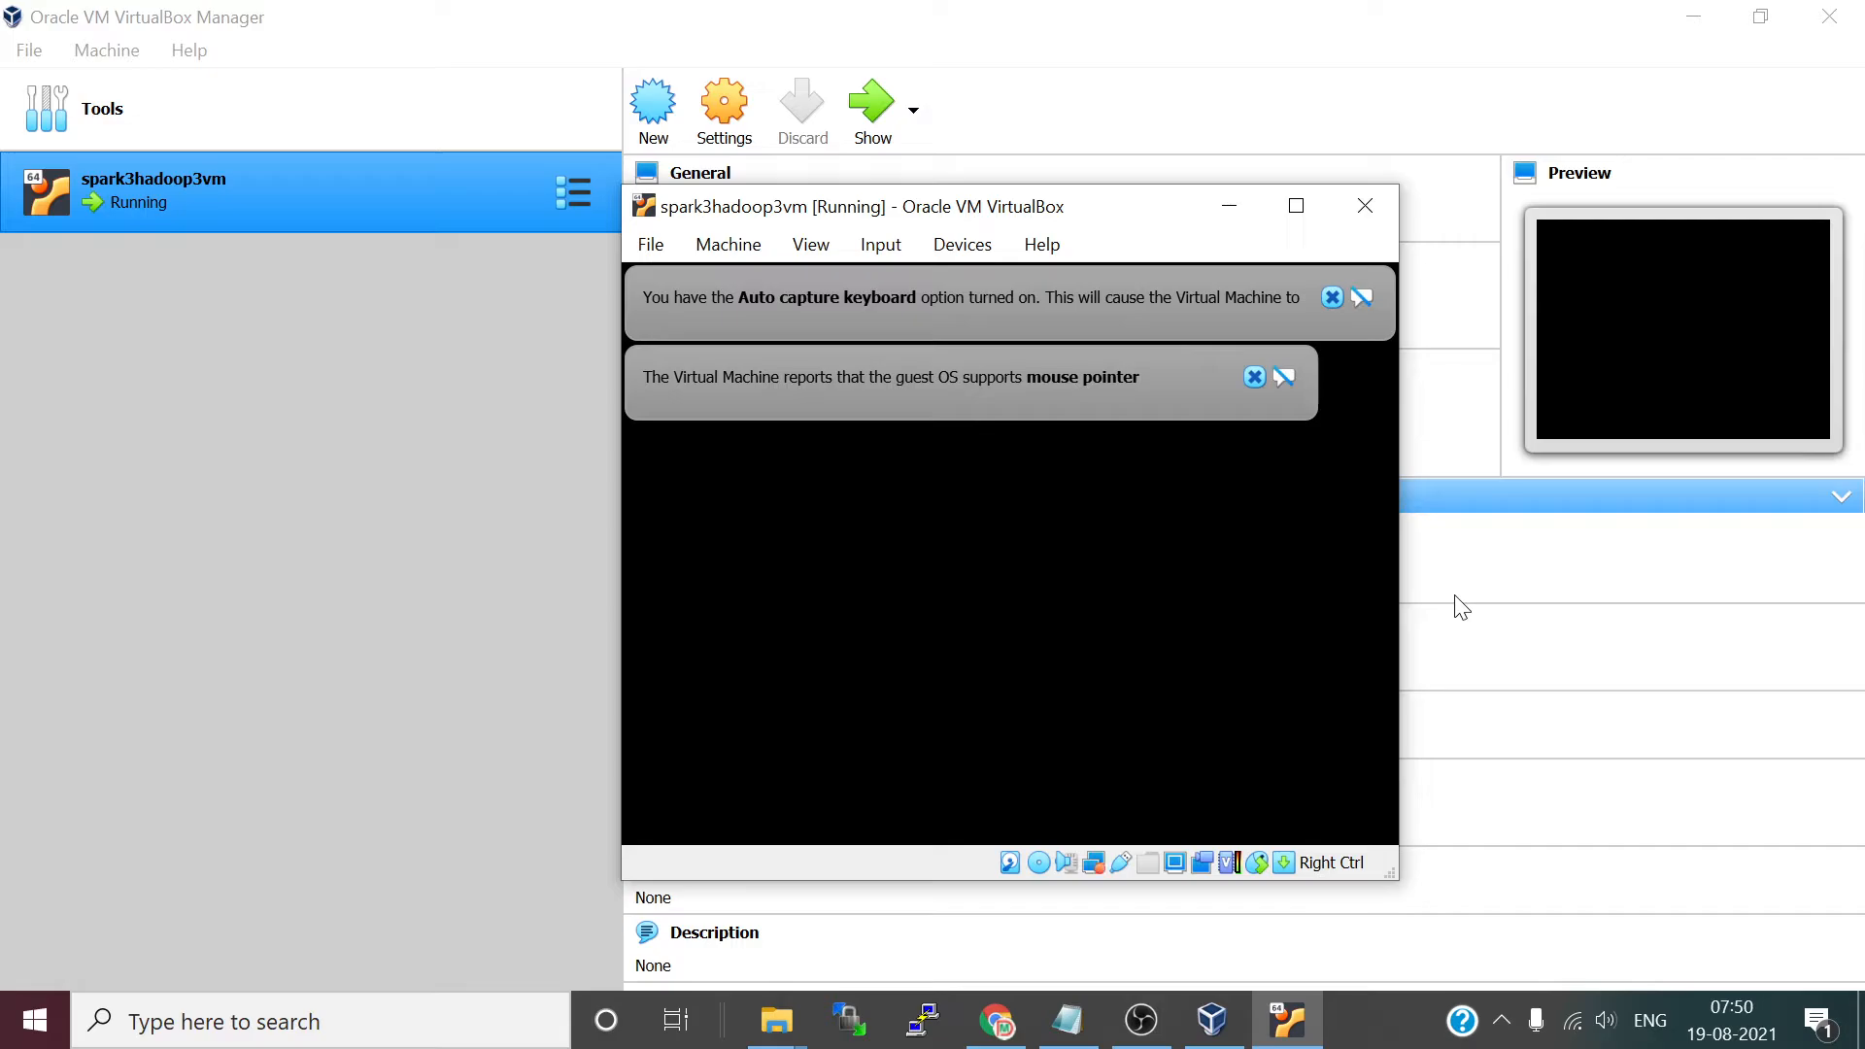
click(1297, 207)
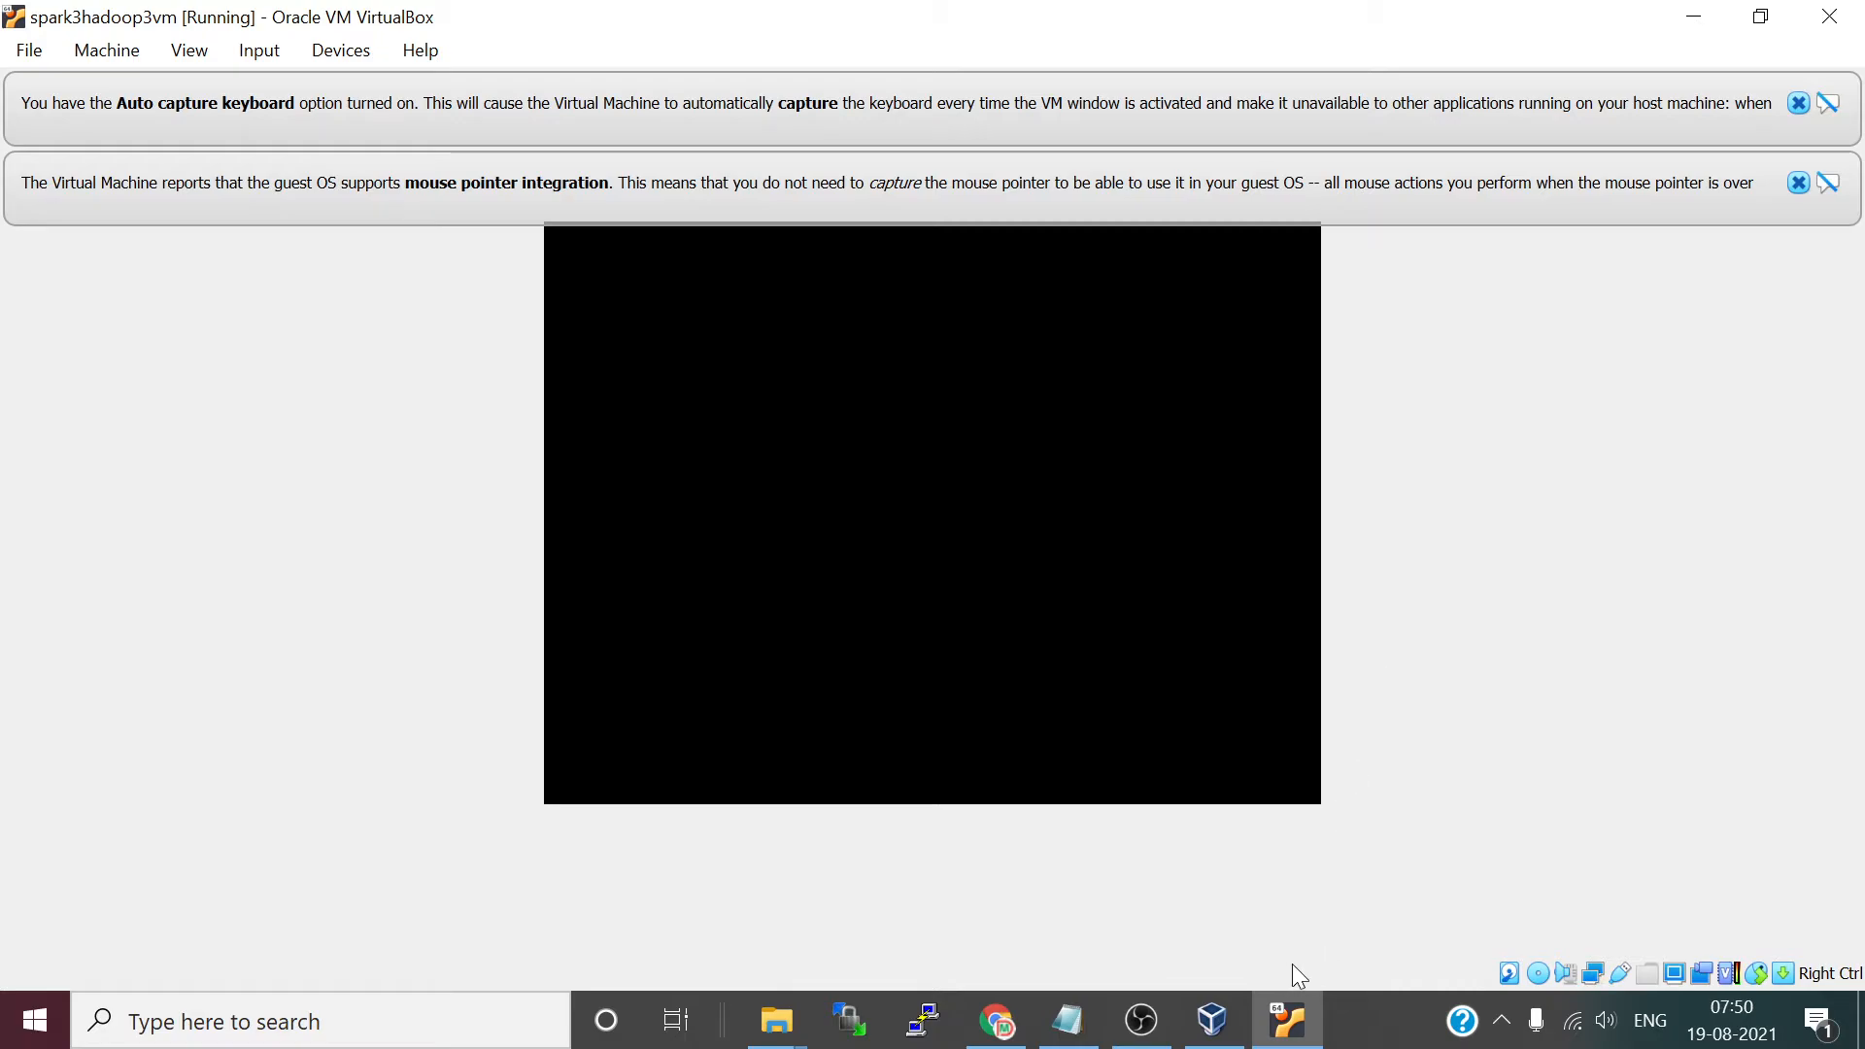
click(1212, 1021)
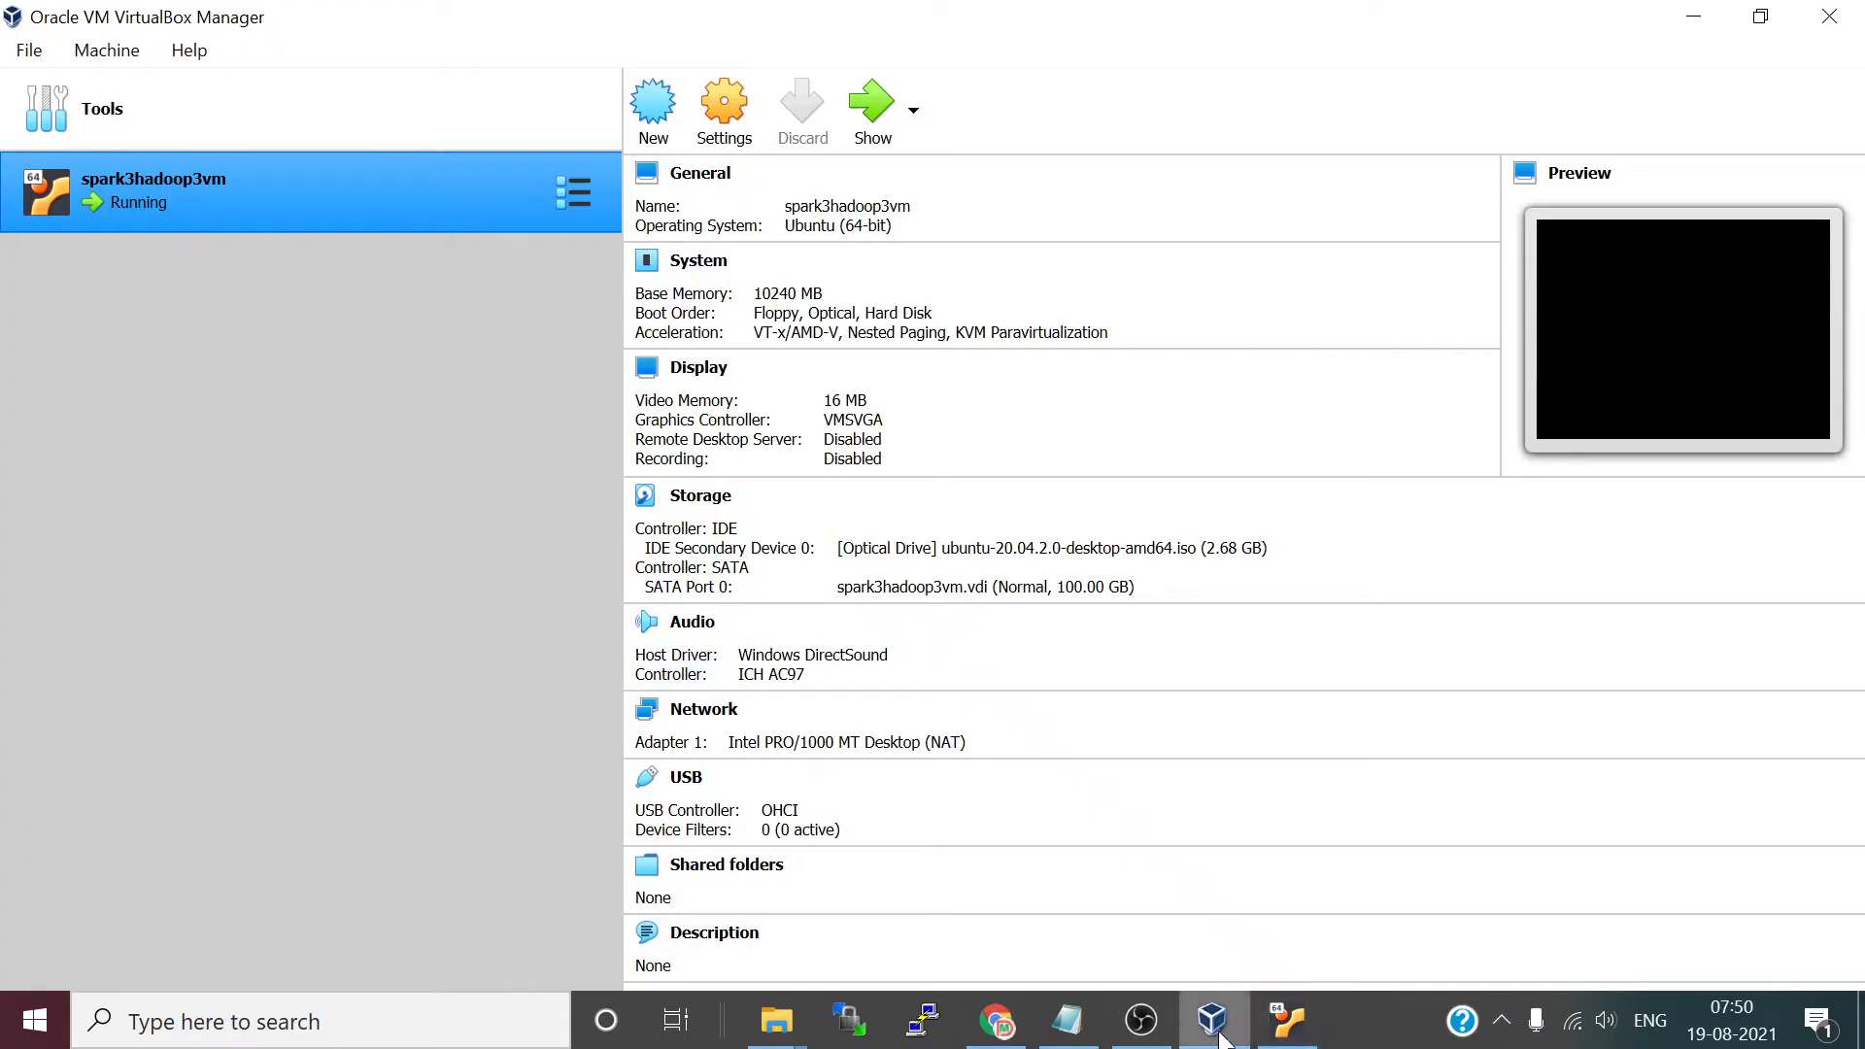
click(1274, 1035)
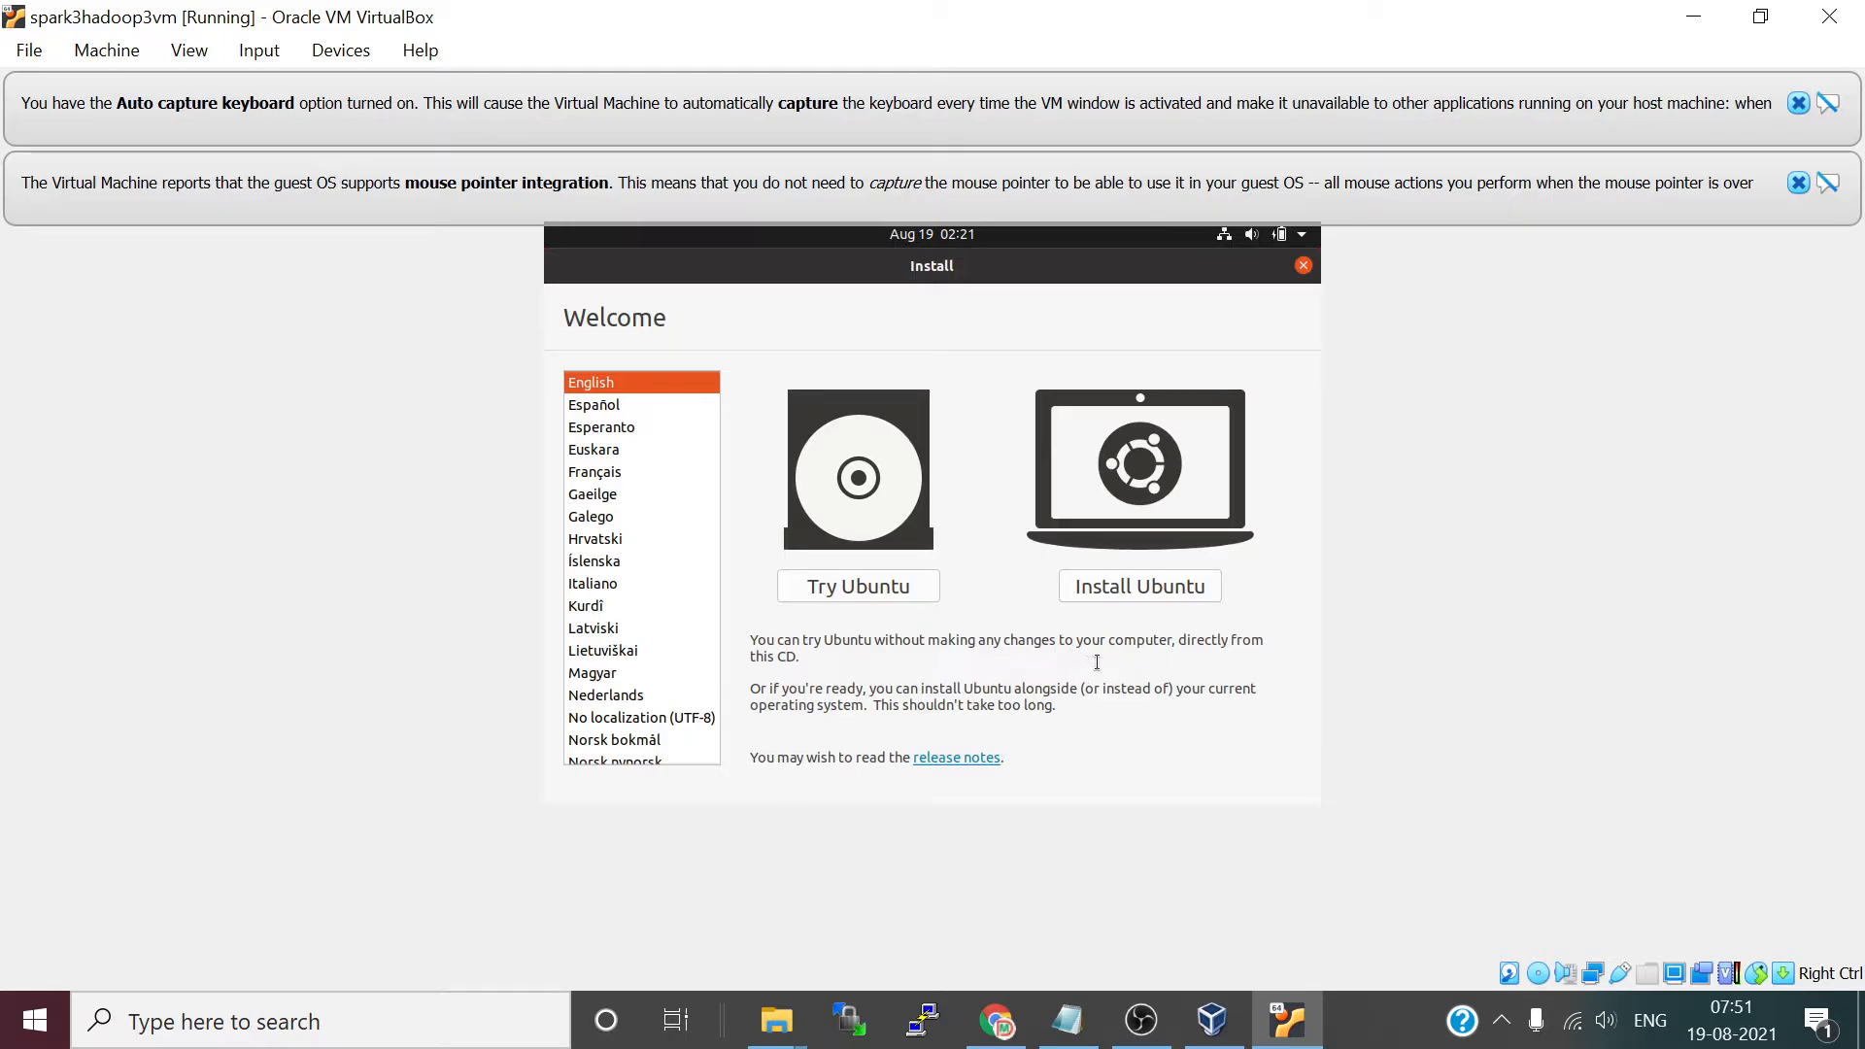
- Begin installing Ubuntu in English with the English (US) keyboard layout and a normal installation including updates and third-party software
click(1124, 587)
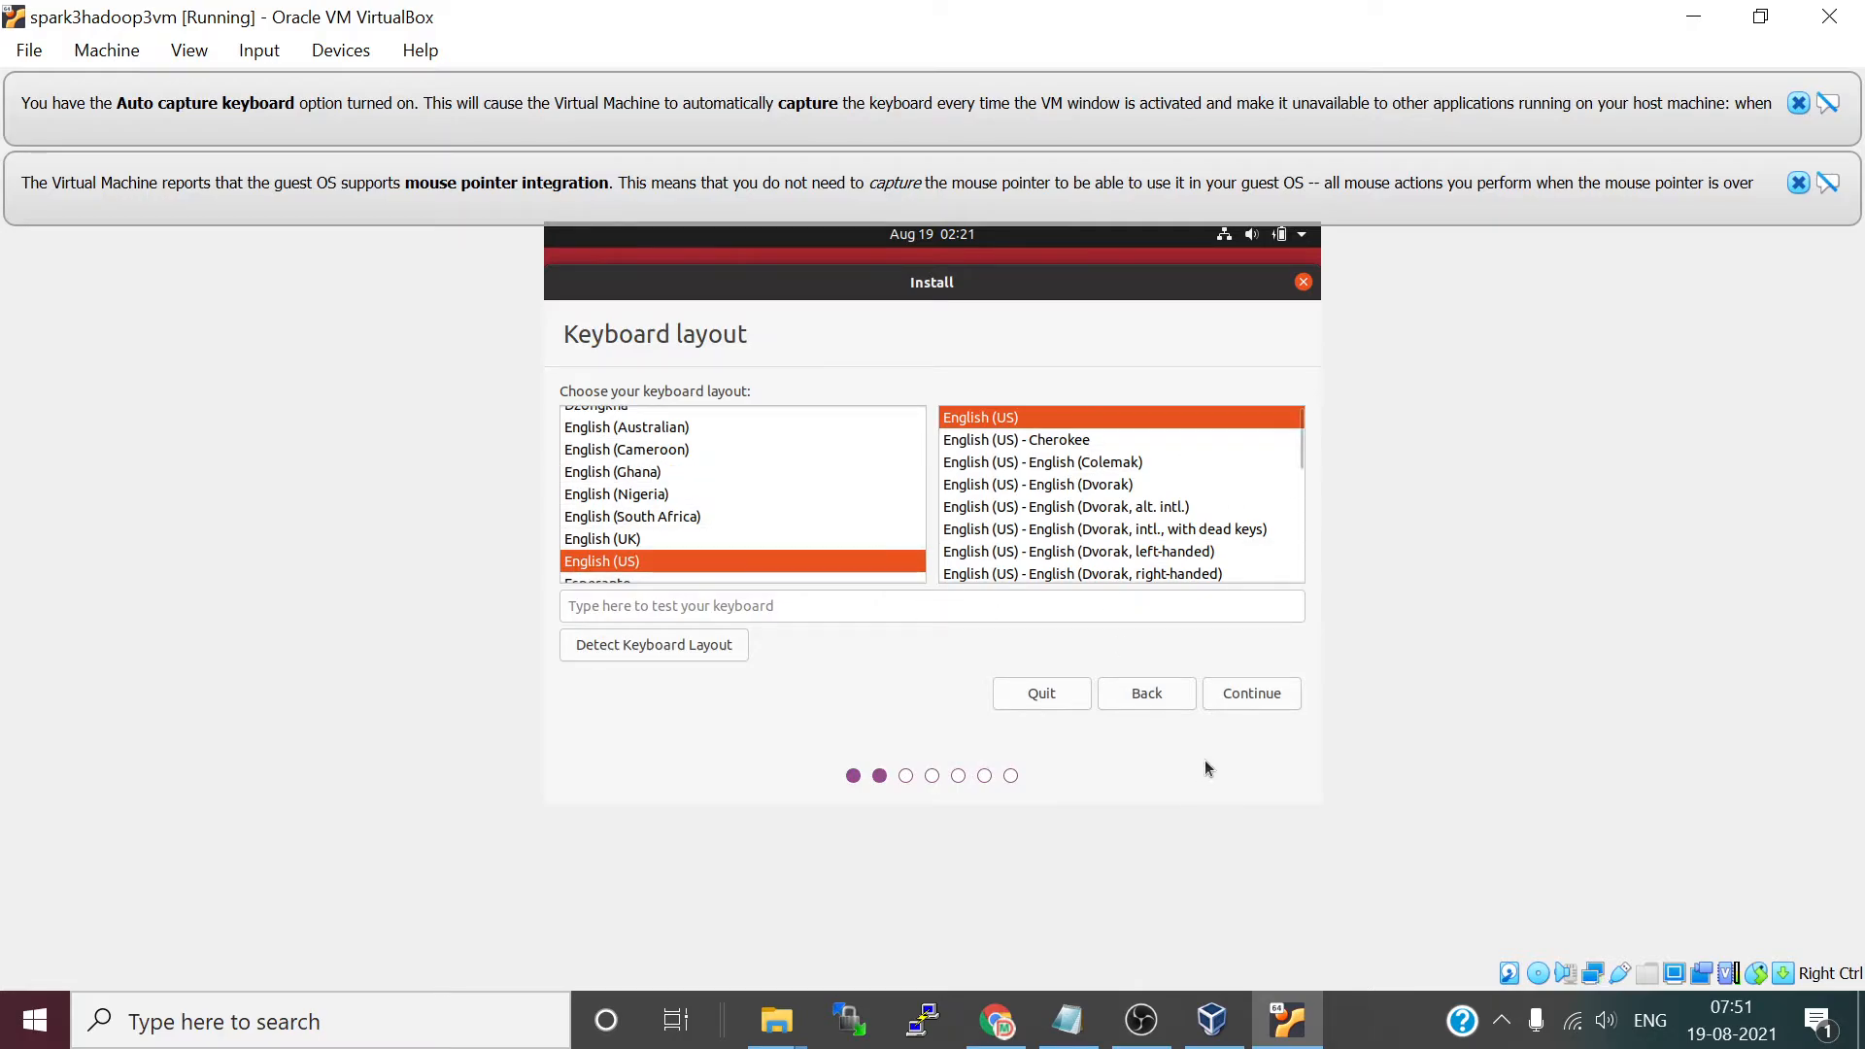
click(1244, 697)
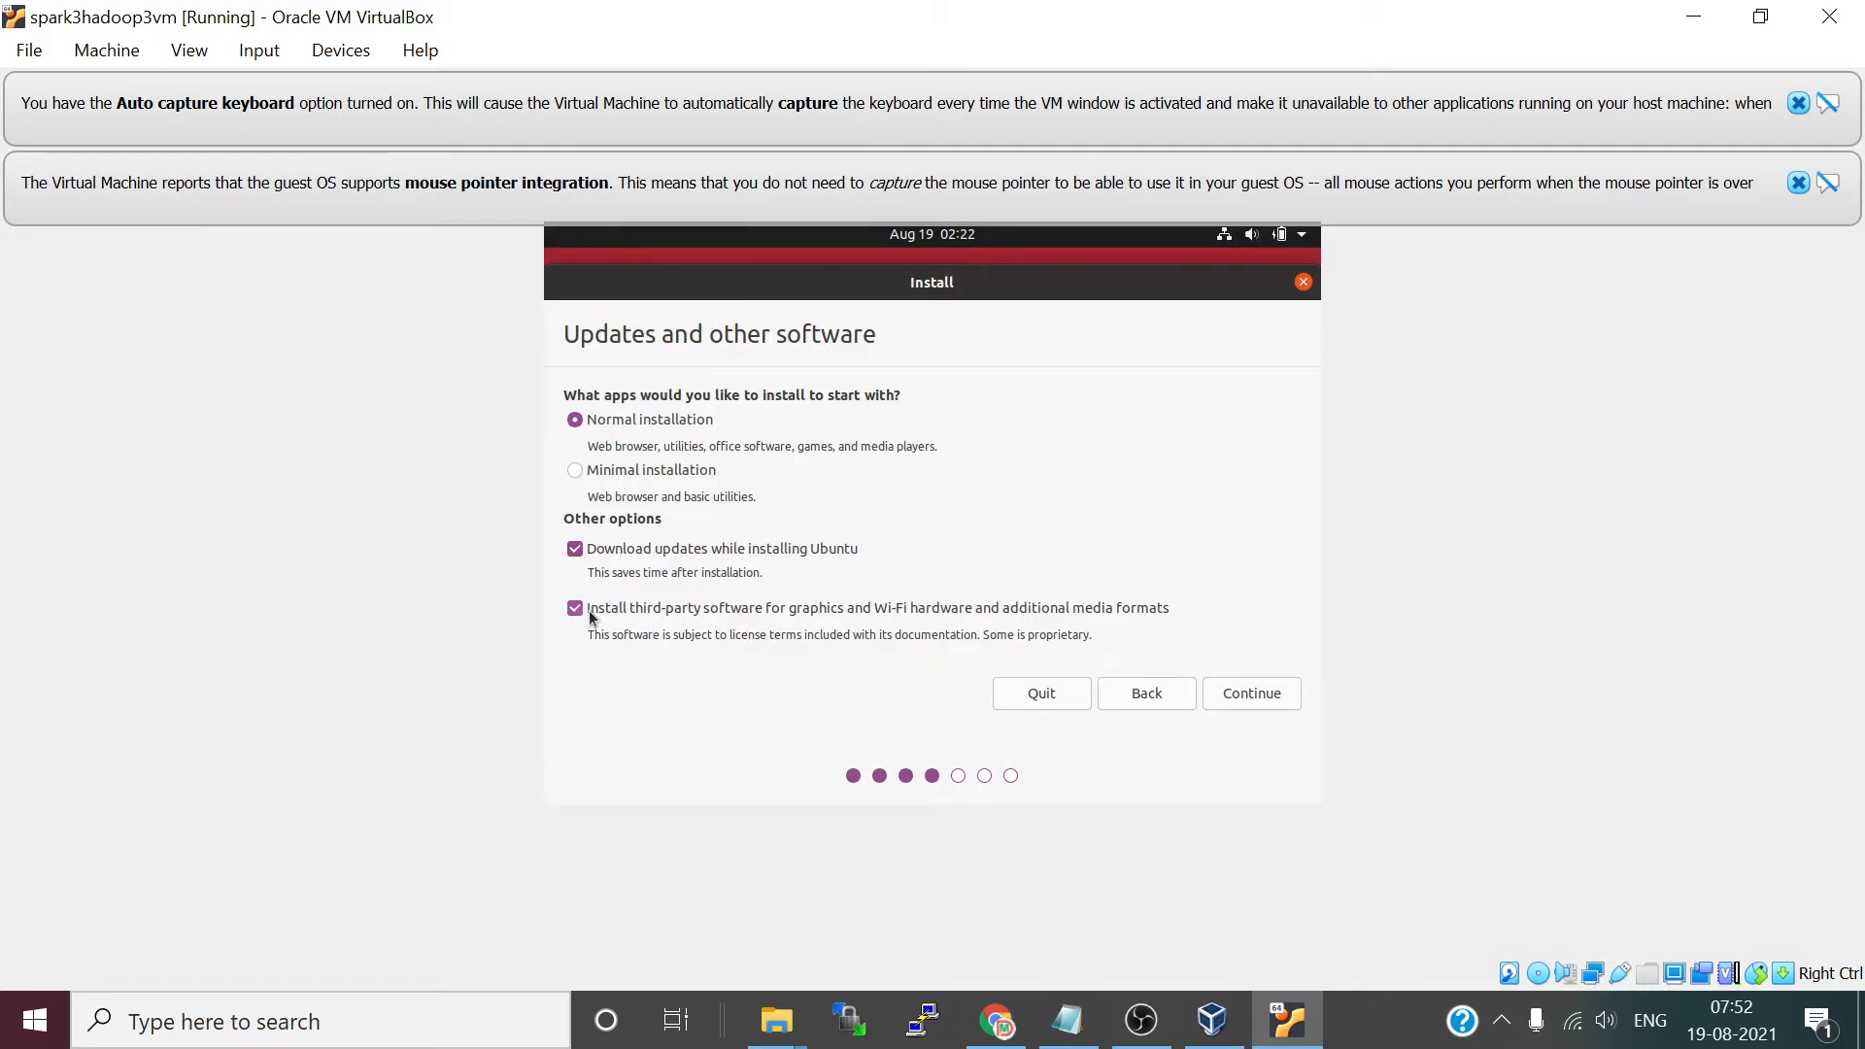
click(1256, 692)
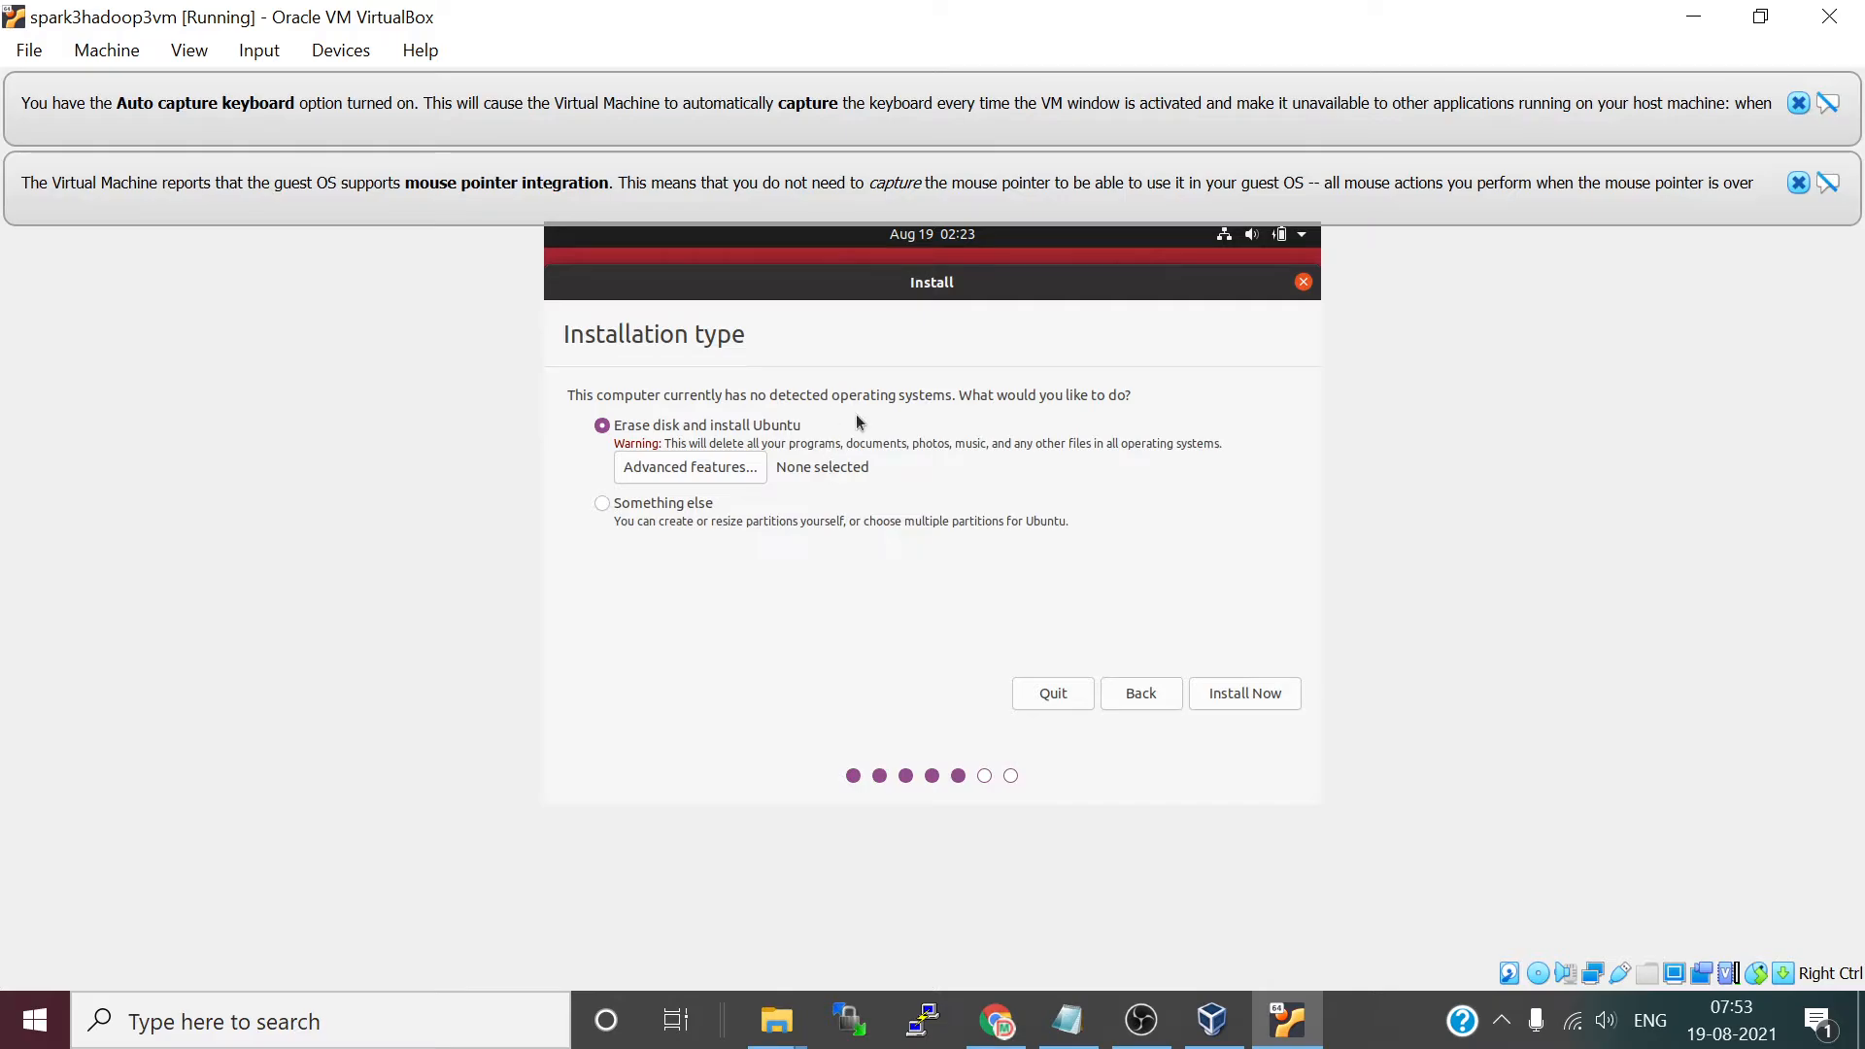
- Install with the erase disk option, accept writing the changes to disk, and accept Kolkata as the location
click(1244, 696)
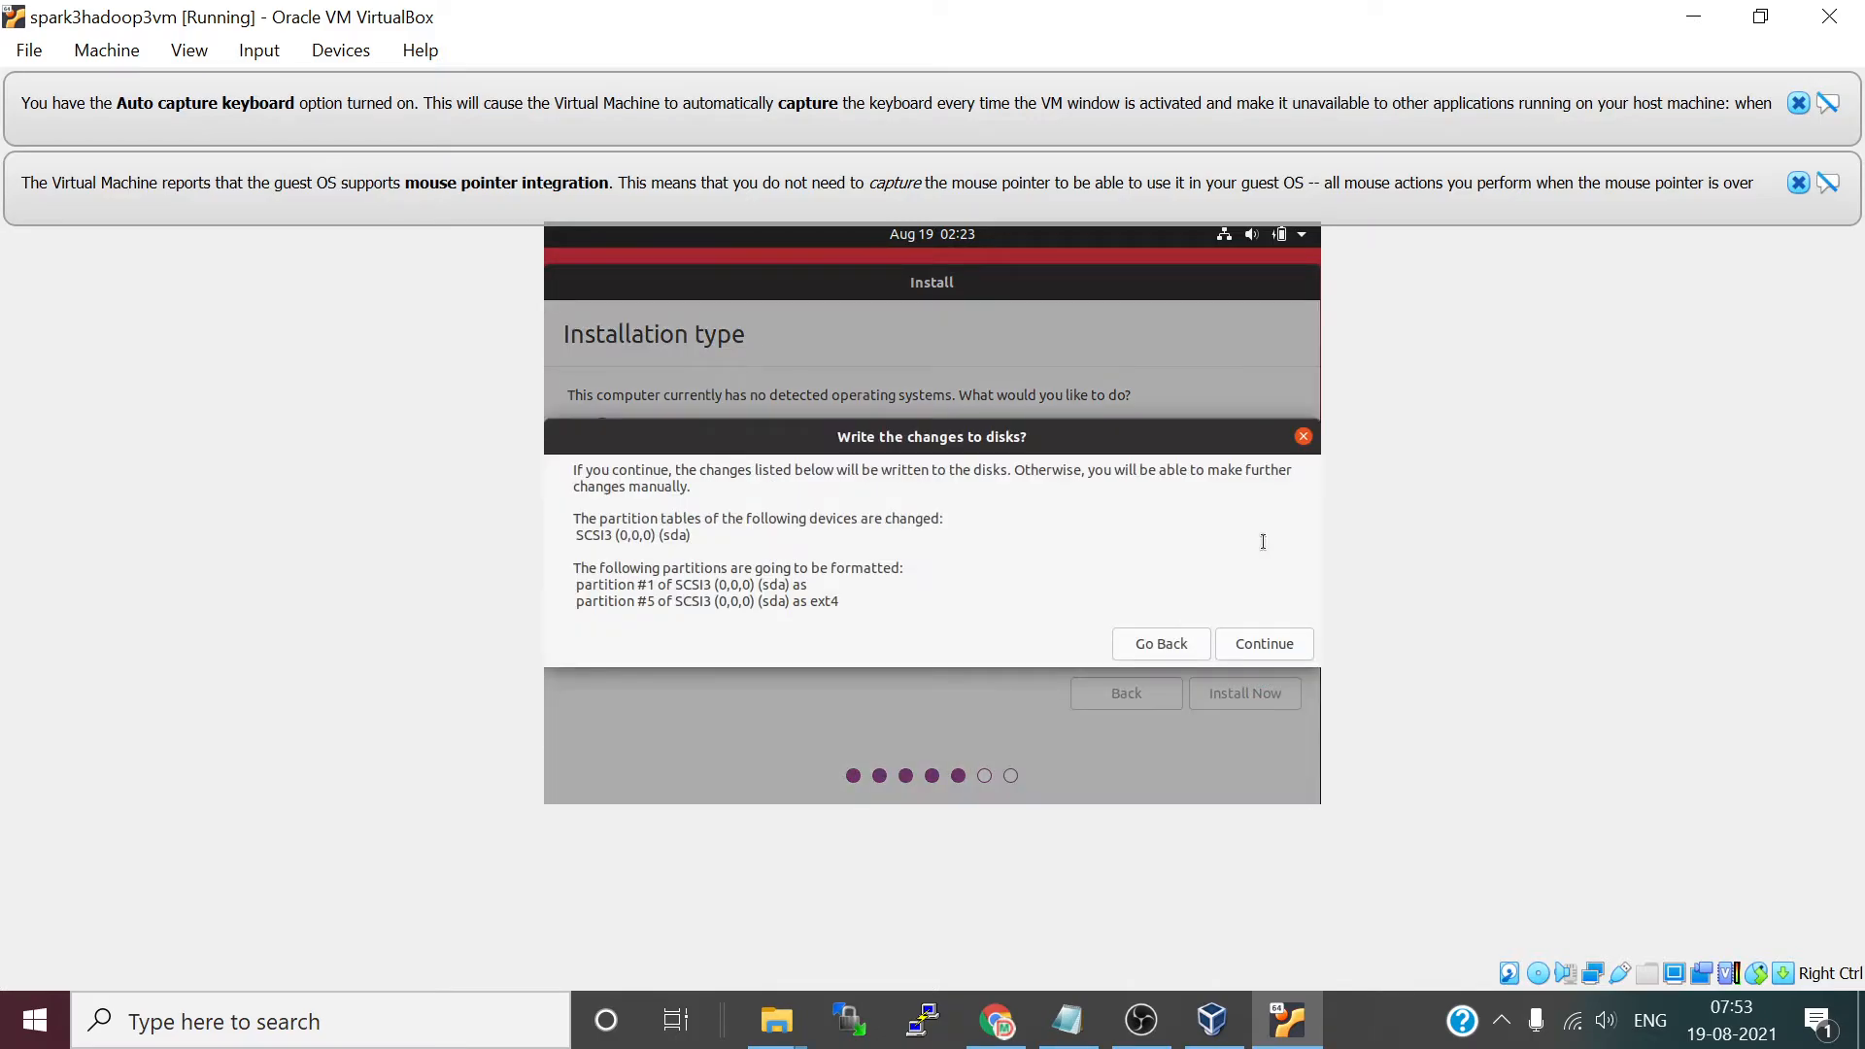
click(1274, 644)
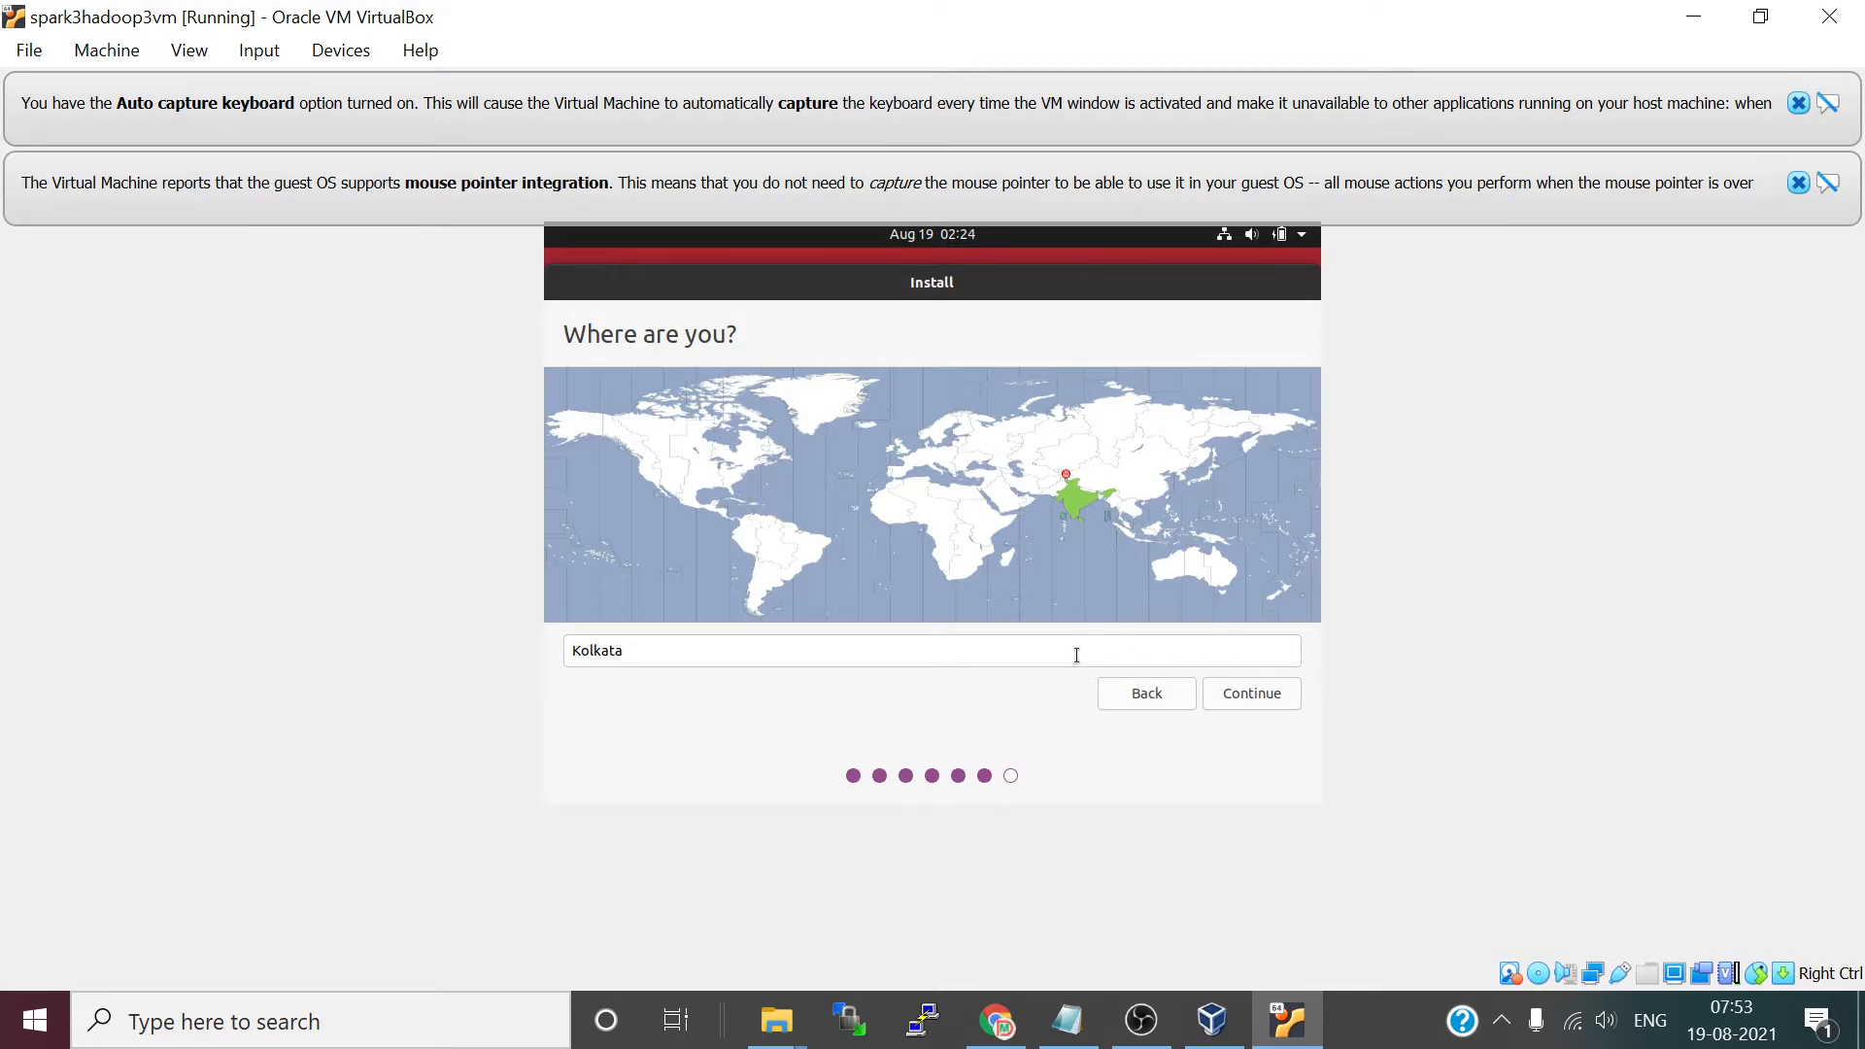
click(1246, 697)
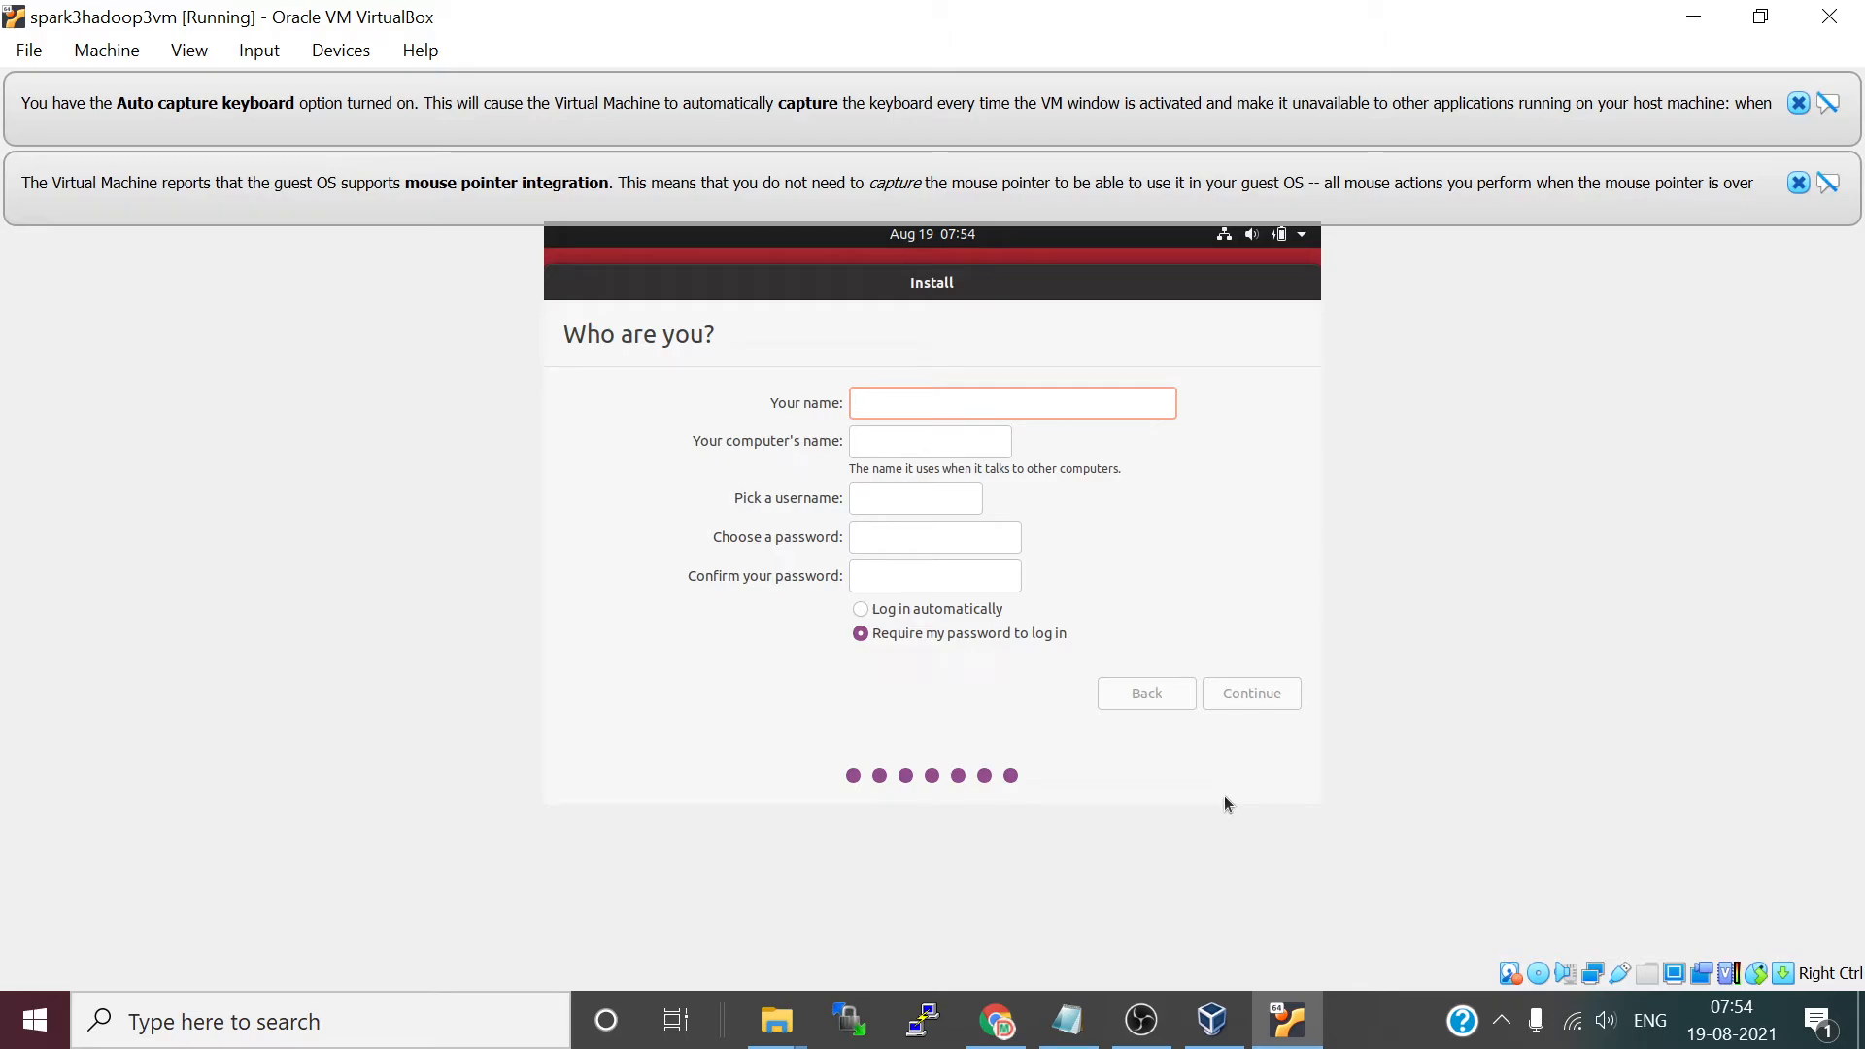
- Enter sfaqs as the name of the account and shorten the computer's name to sfaqs
text(sfa)
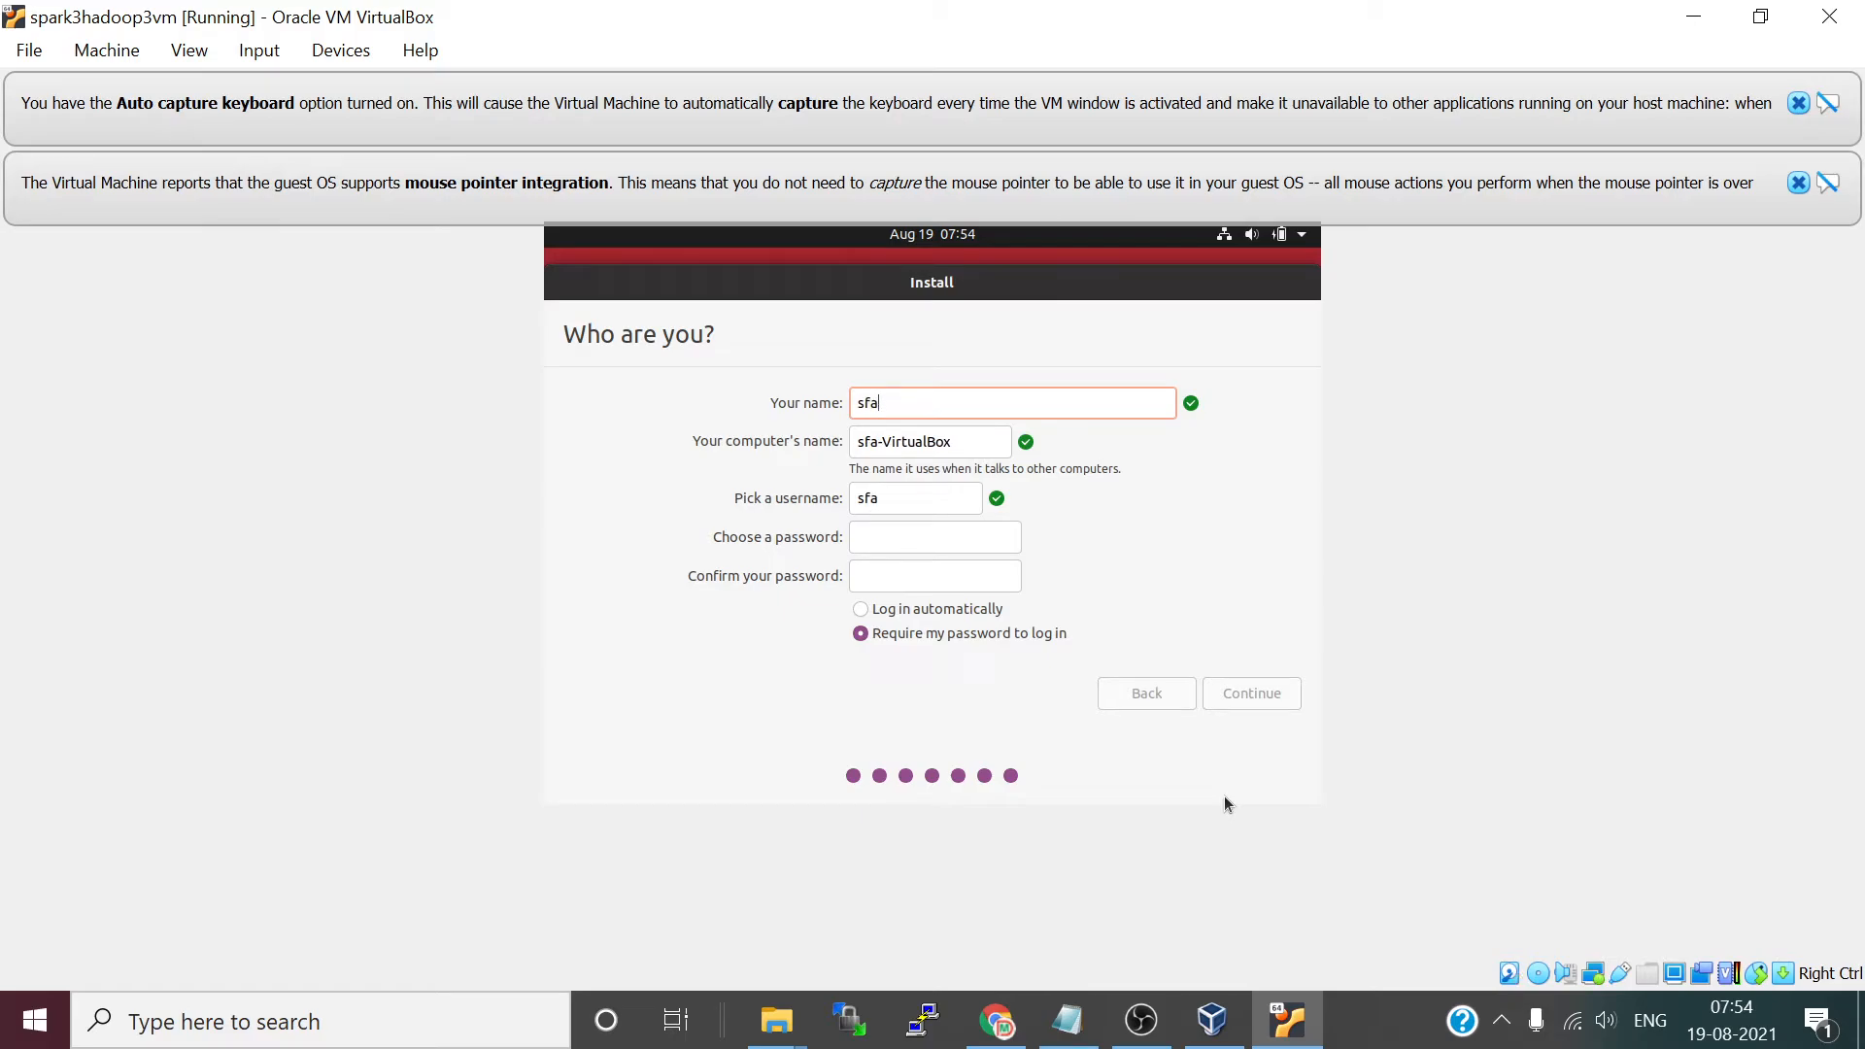
text(qs)
drag(899, 444, 986, 447)
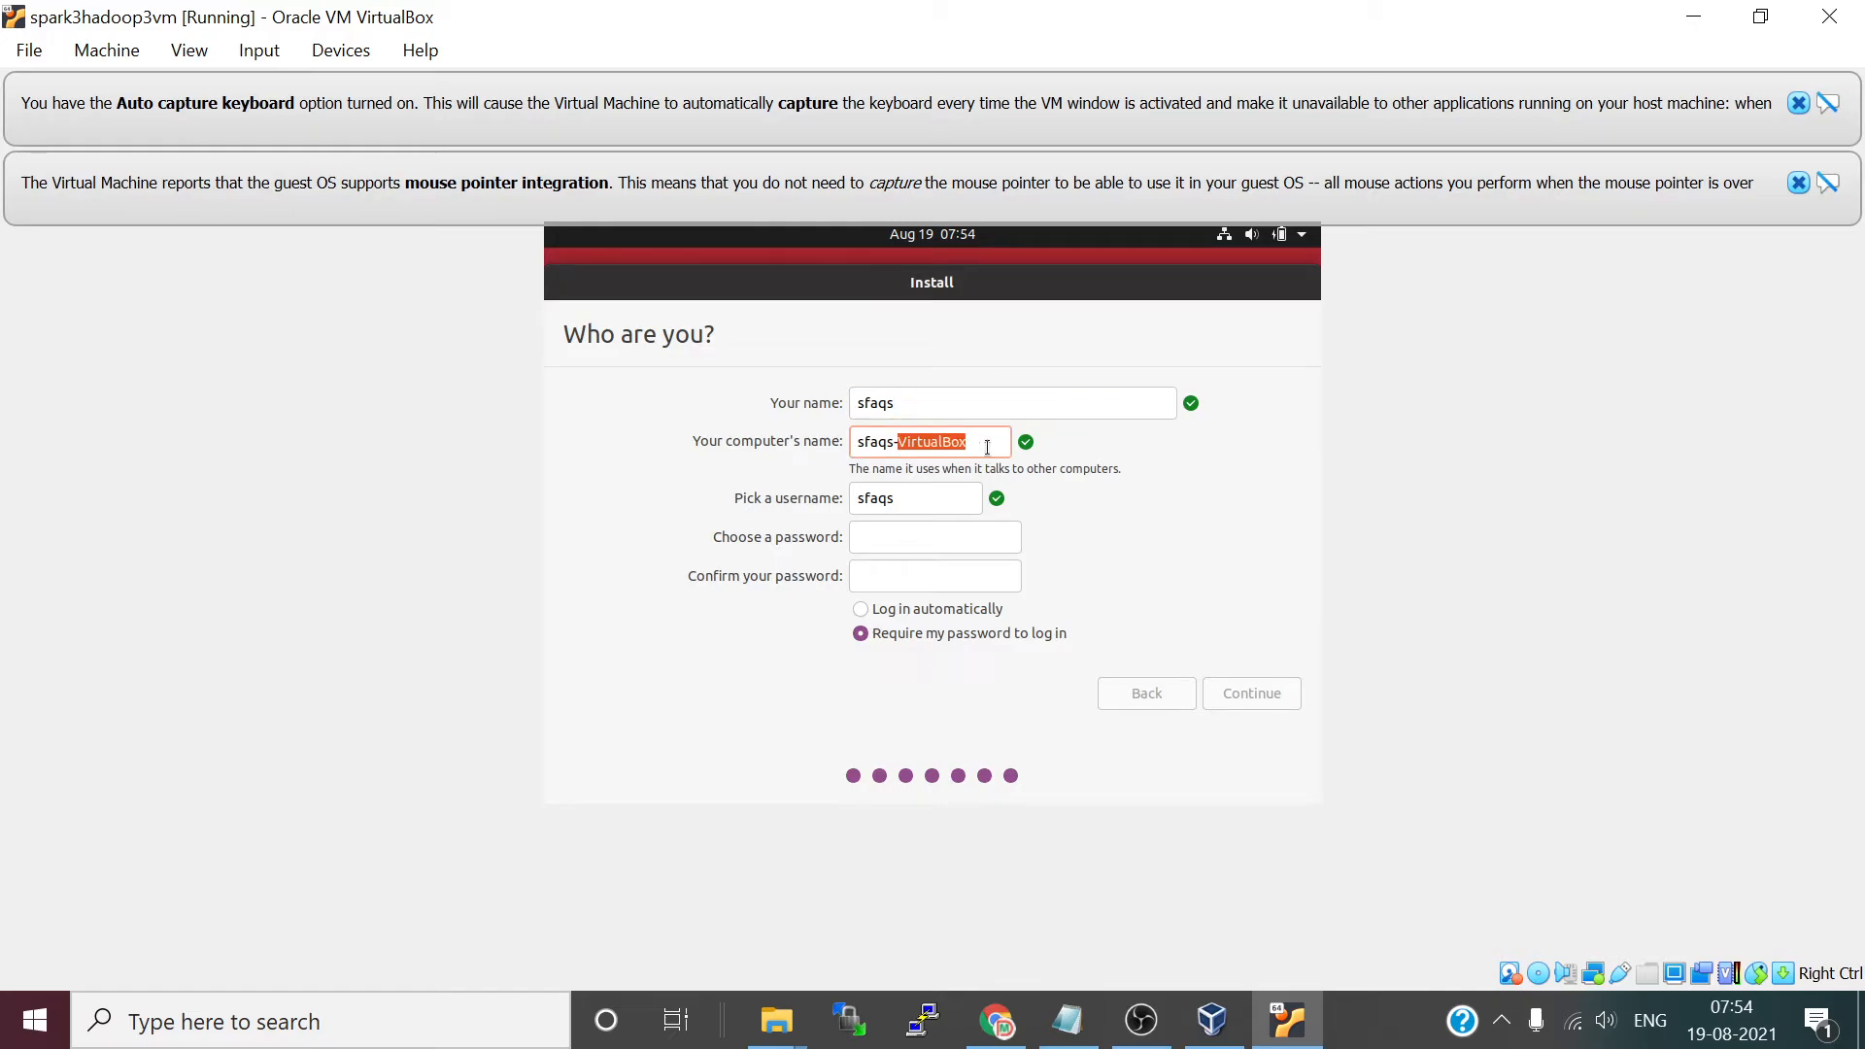
key(BackSpace)
key(BackSpace)
- Change the account's name to Spark FAQs and the computer's name to sfaqsvm
double_click(892, 395)
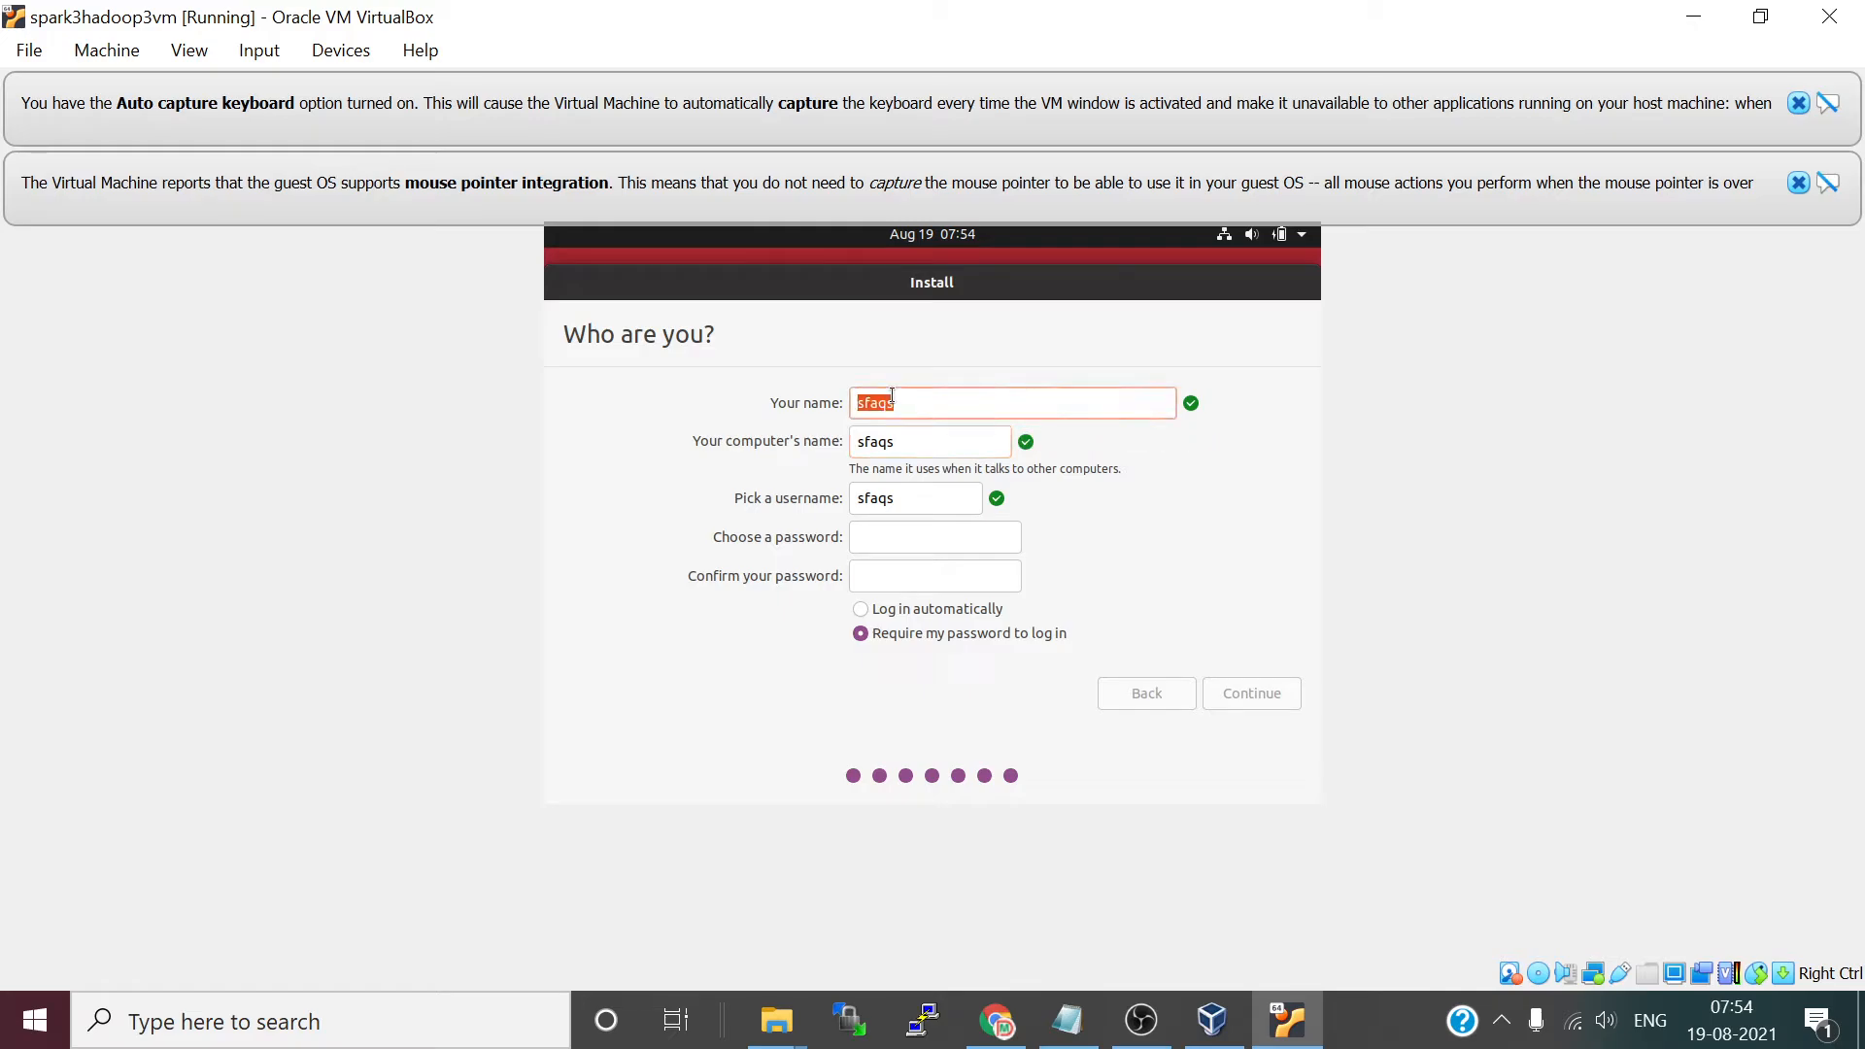
text(Spark FAQs)
double_click(877, 442)
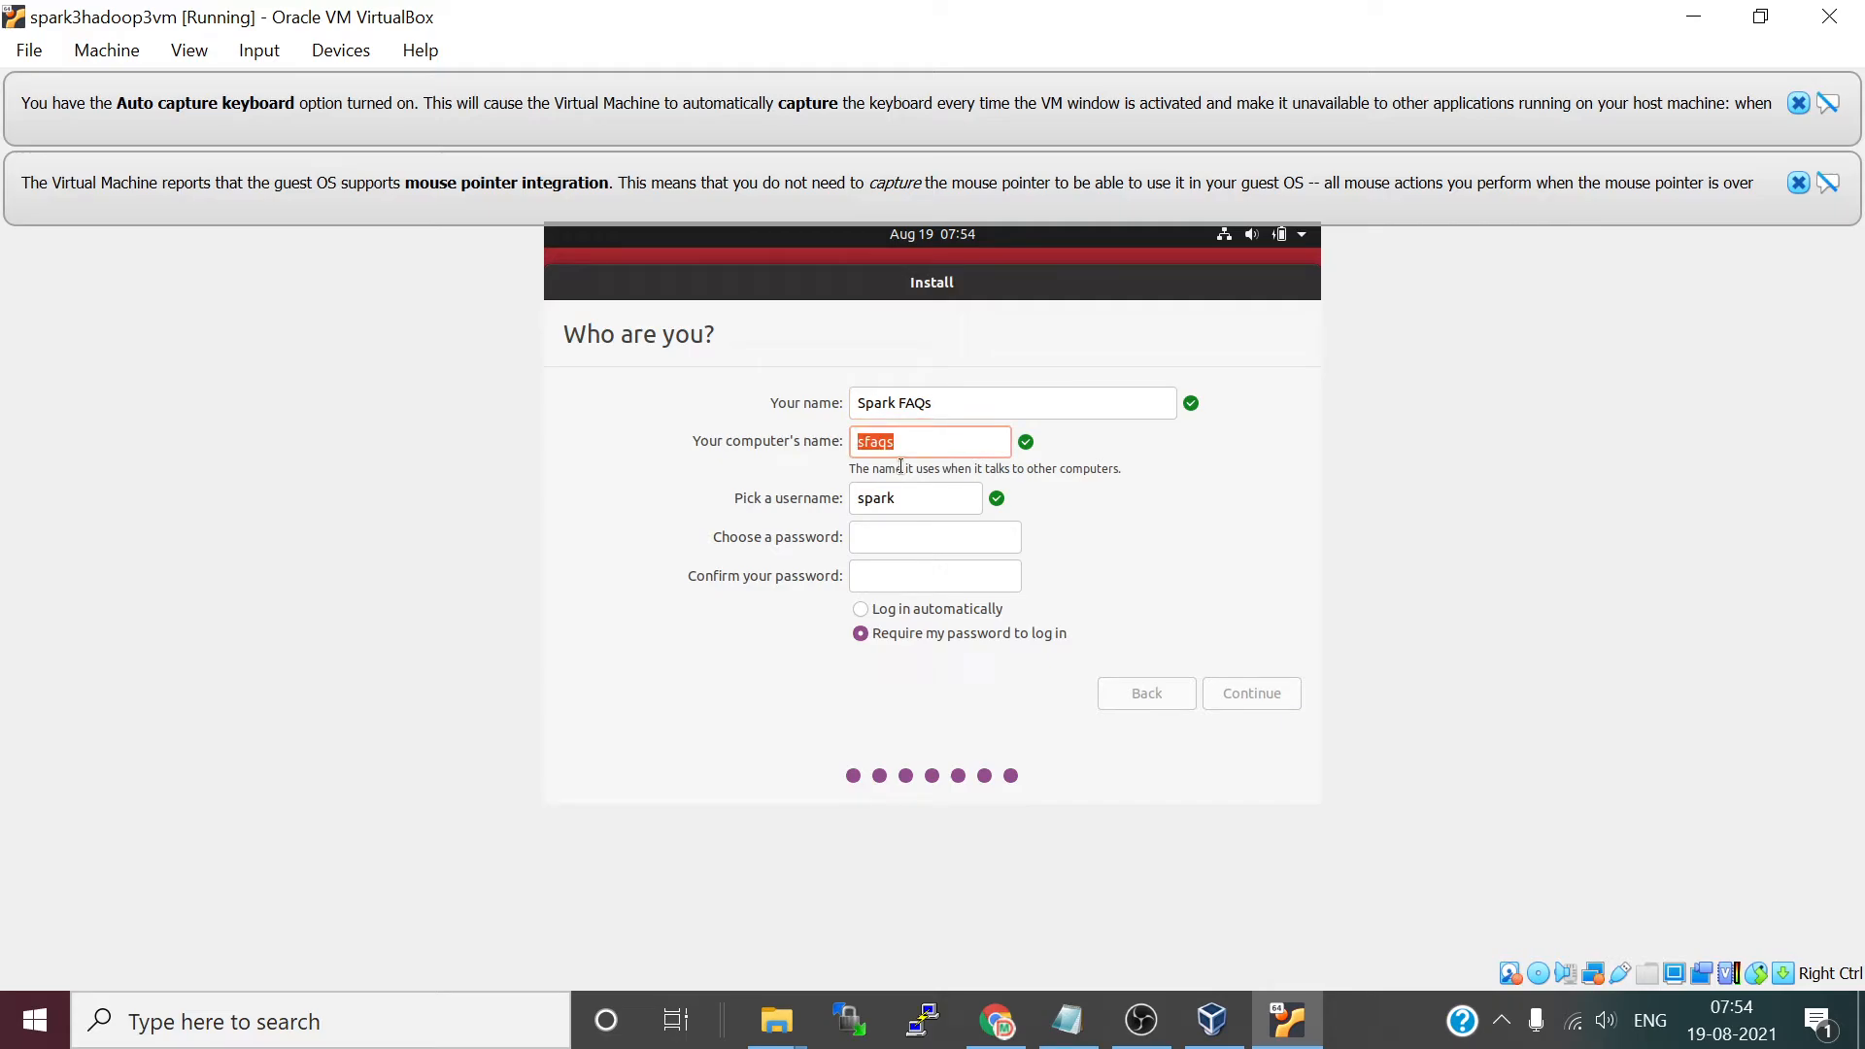
key(End)
text(vm)
- Set the account's username to sfaqs
double_click(891, 499)
text(s)
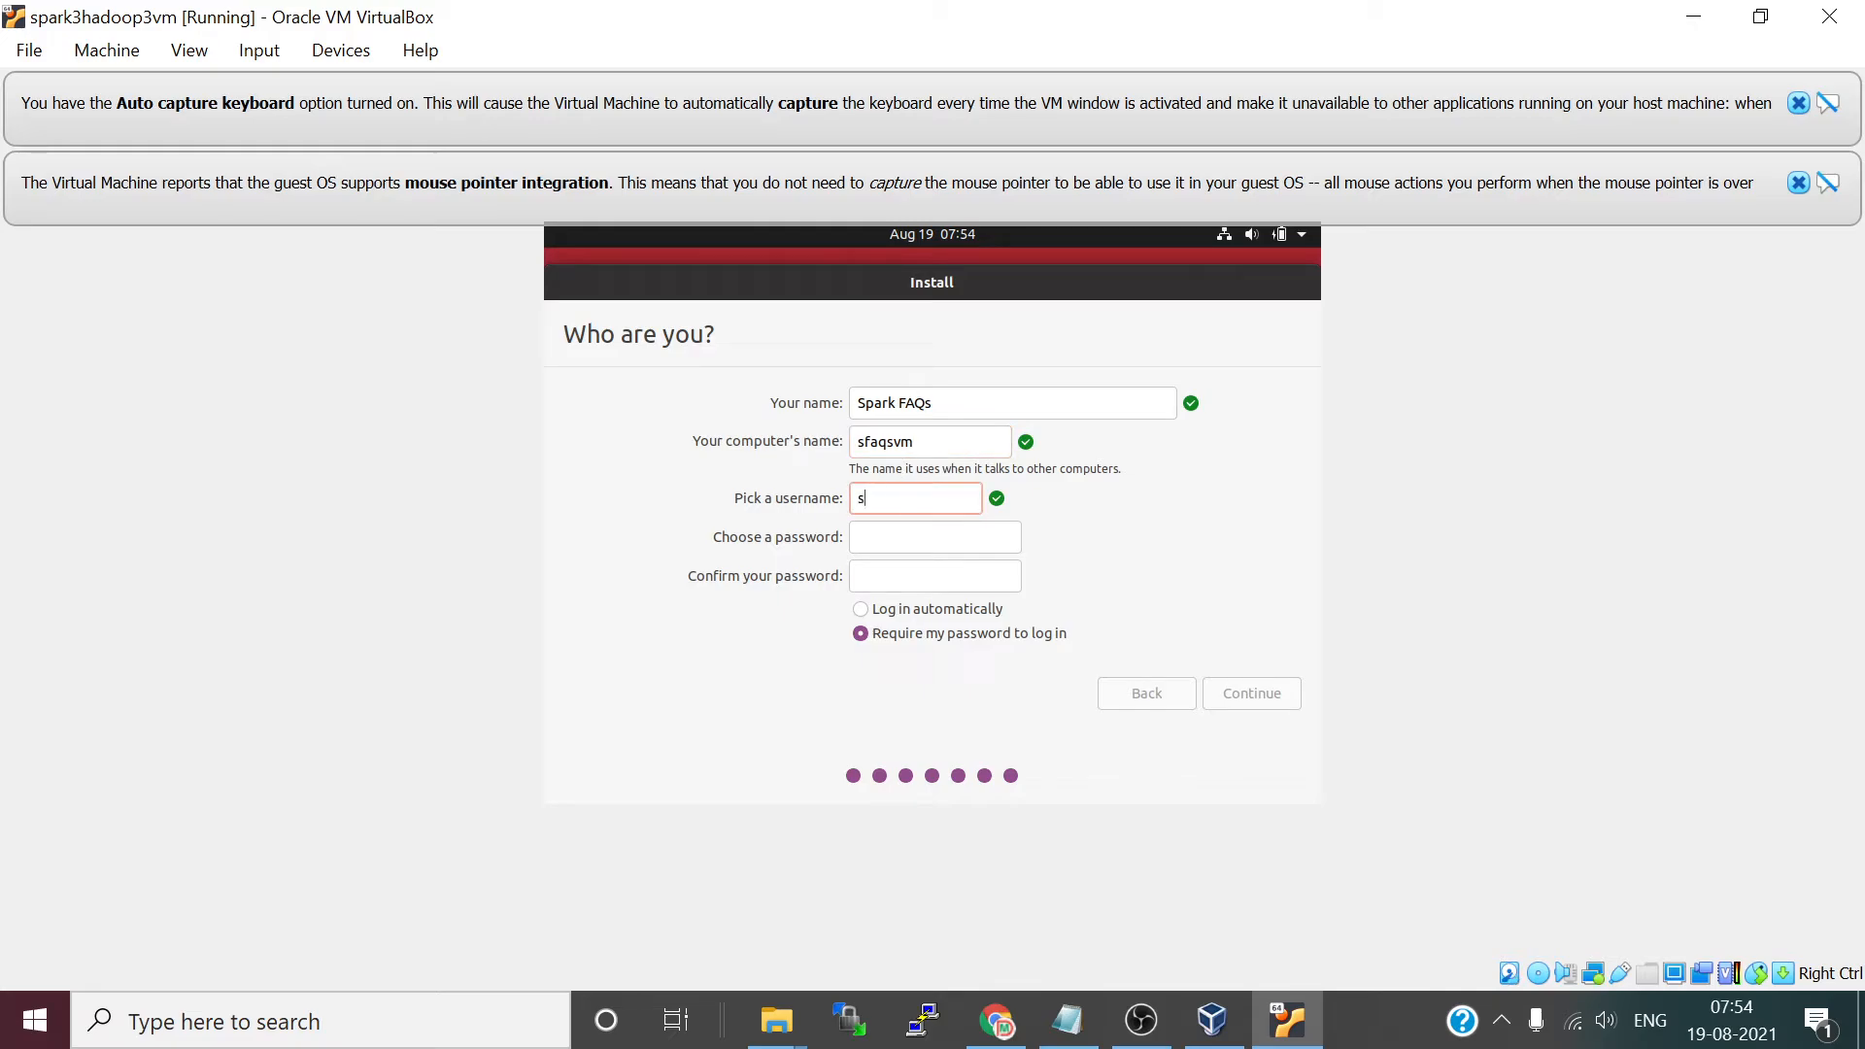
text(faqs)
drag(857, 402, 926, 401)
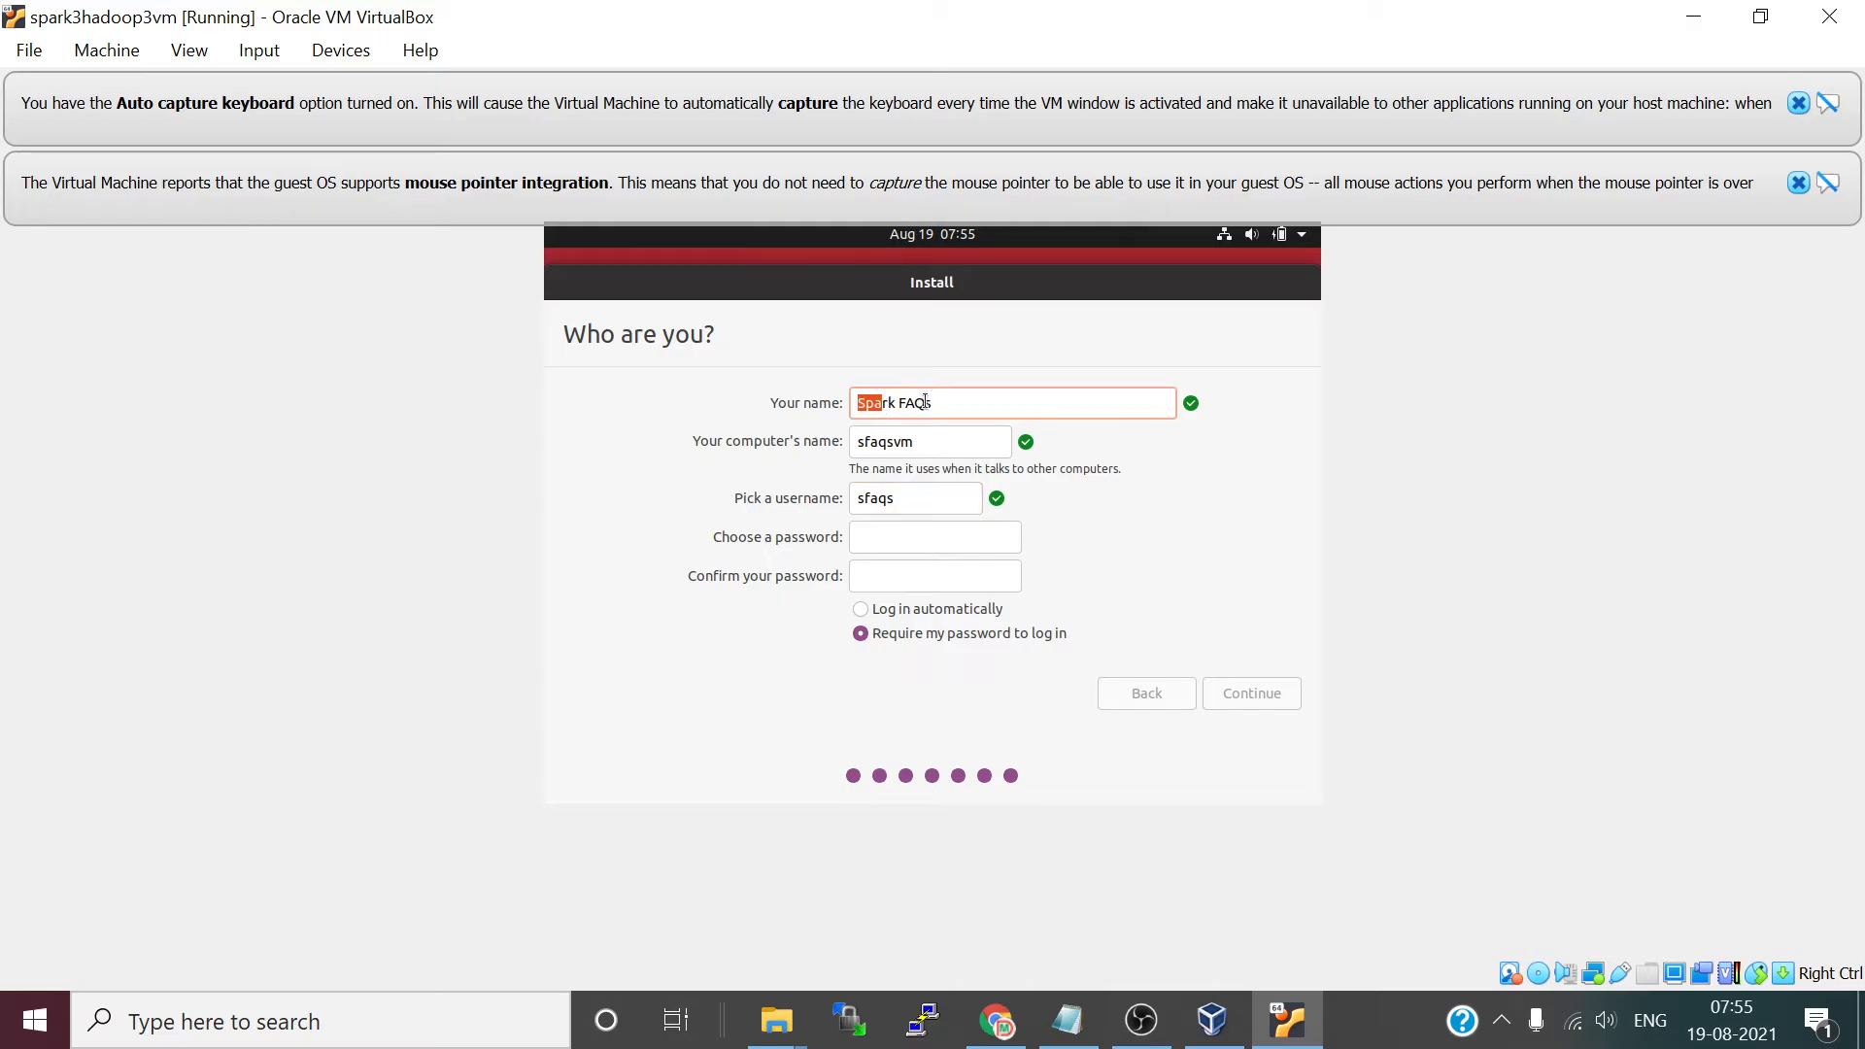
double_click(925, 402)
click(943, 407)
double_click(884, 449)
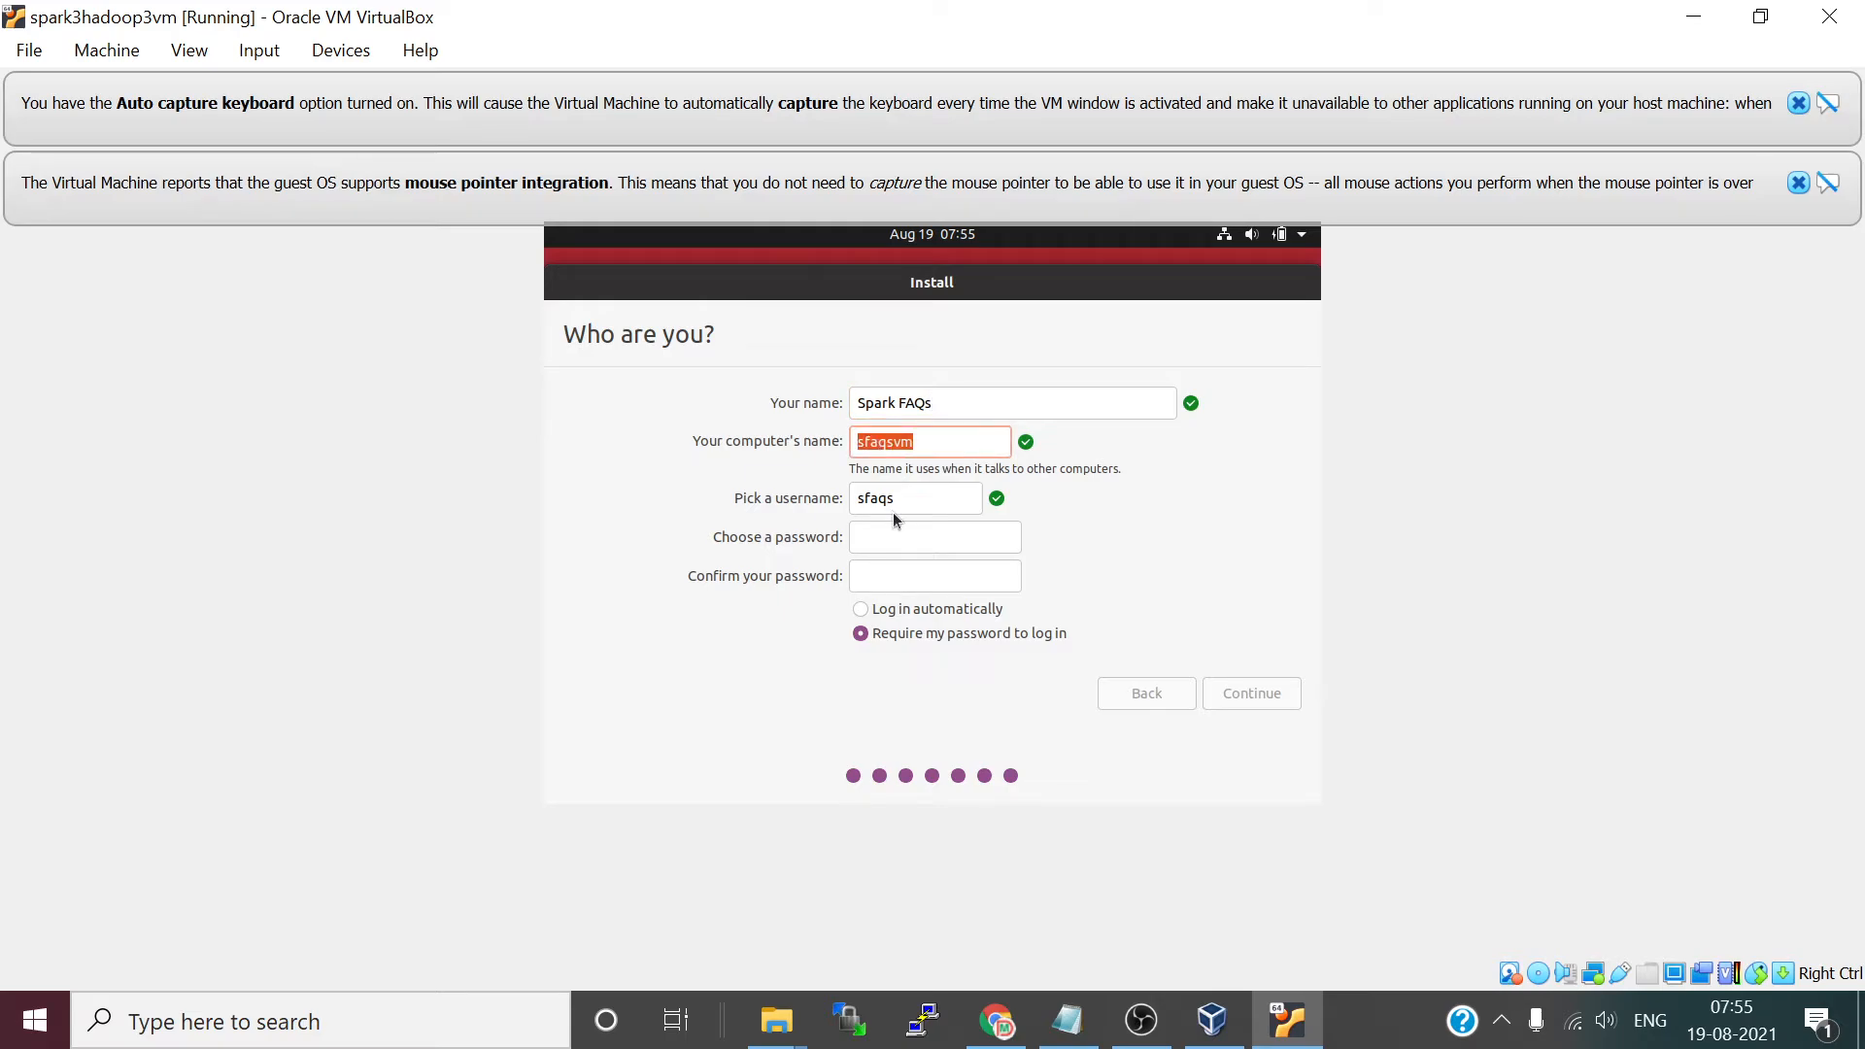
key(Tab)
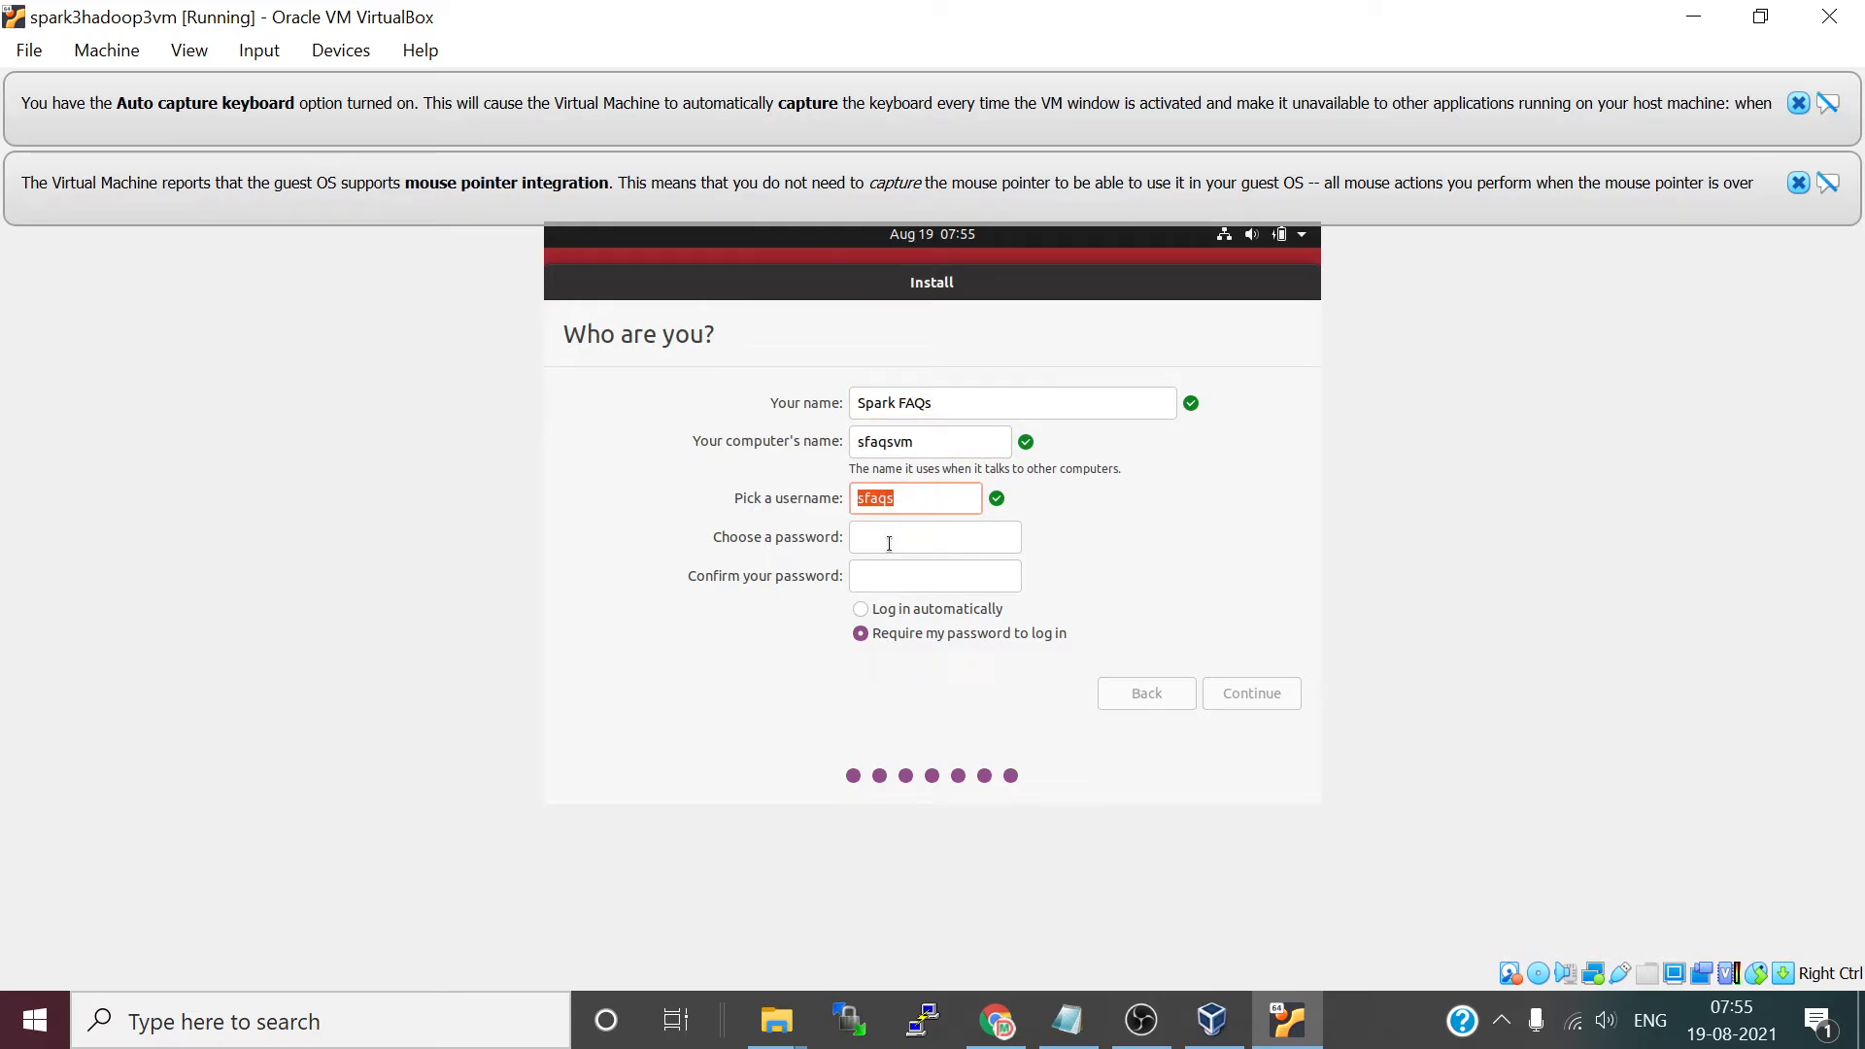
- Choose and confirm the account's password, keeping the password required to log in, and continue with the installation
click(889, 545)
click(893, 503)
click(880, 527)
text(••)
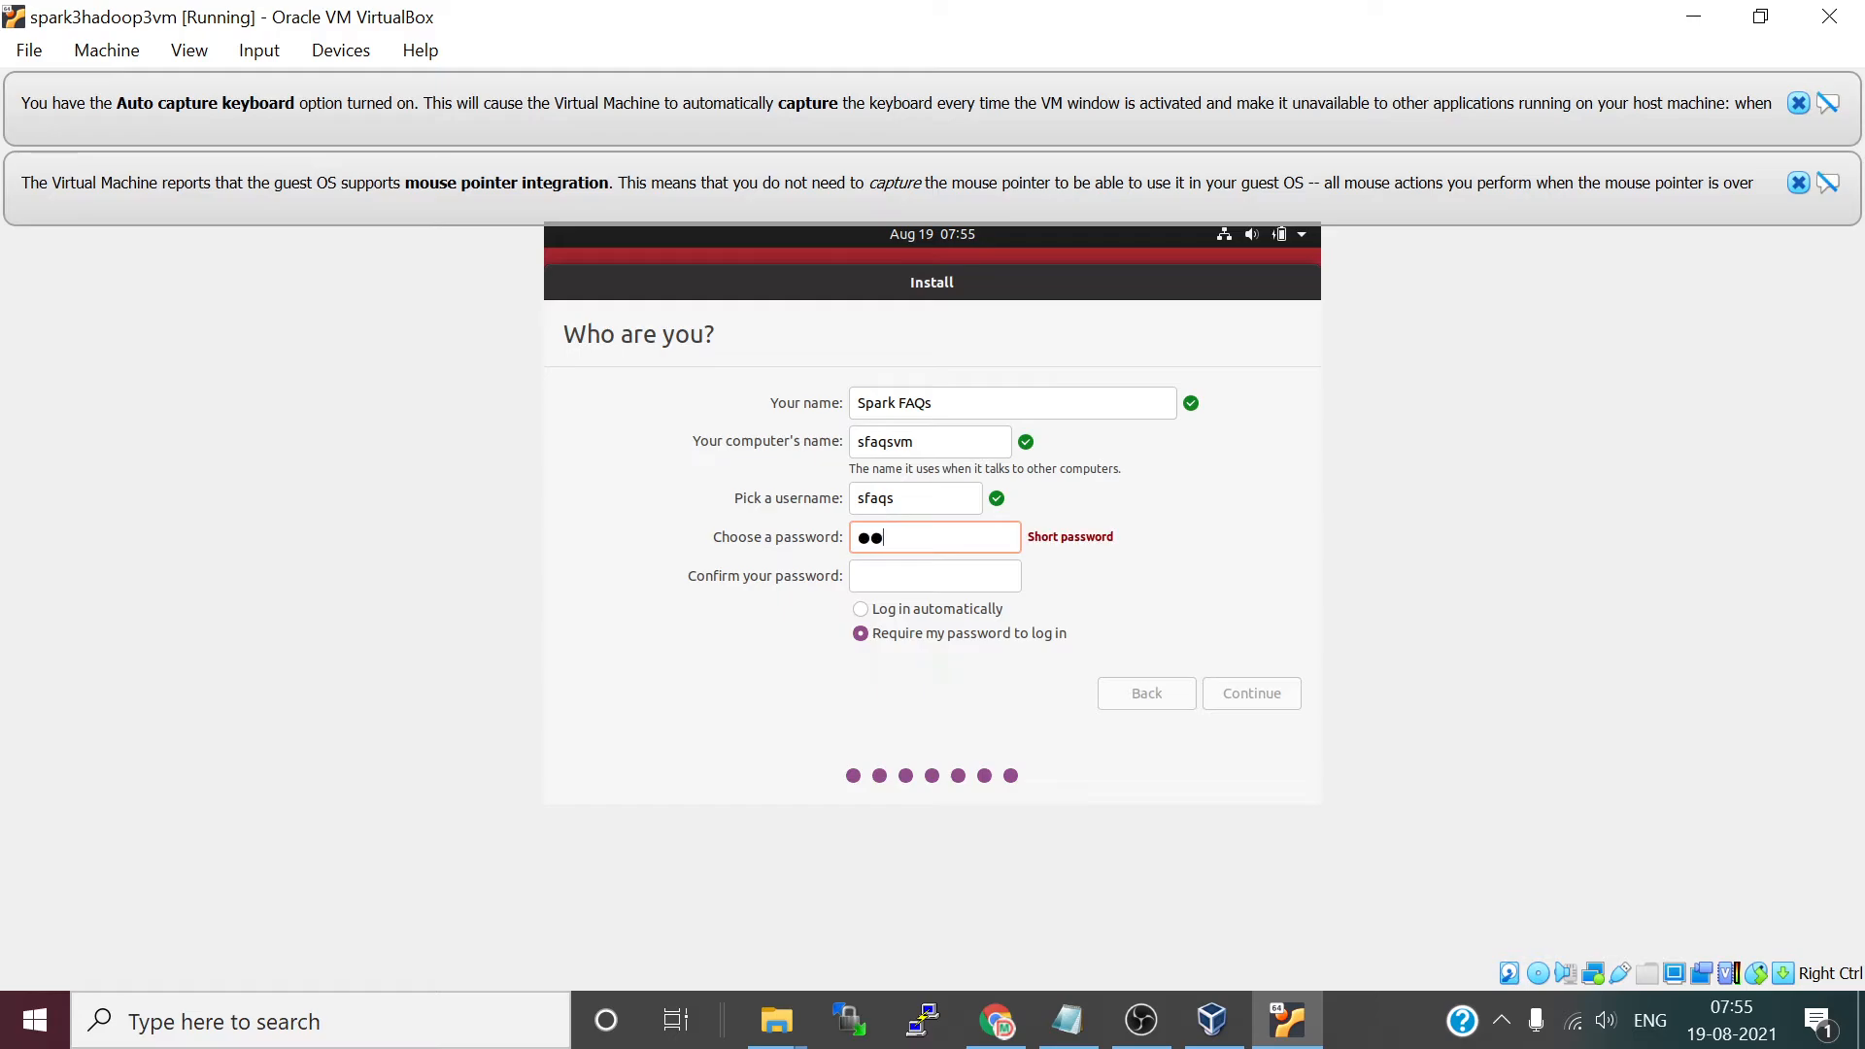
text(•••)
click(938, 575)
text(••)
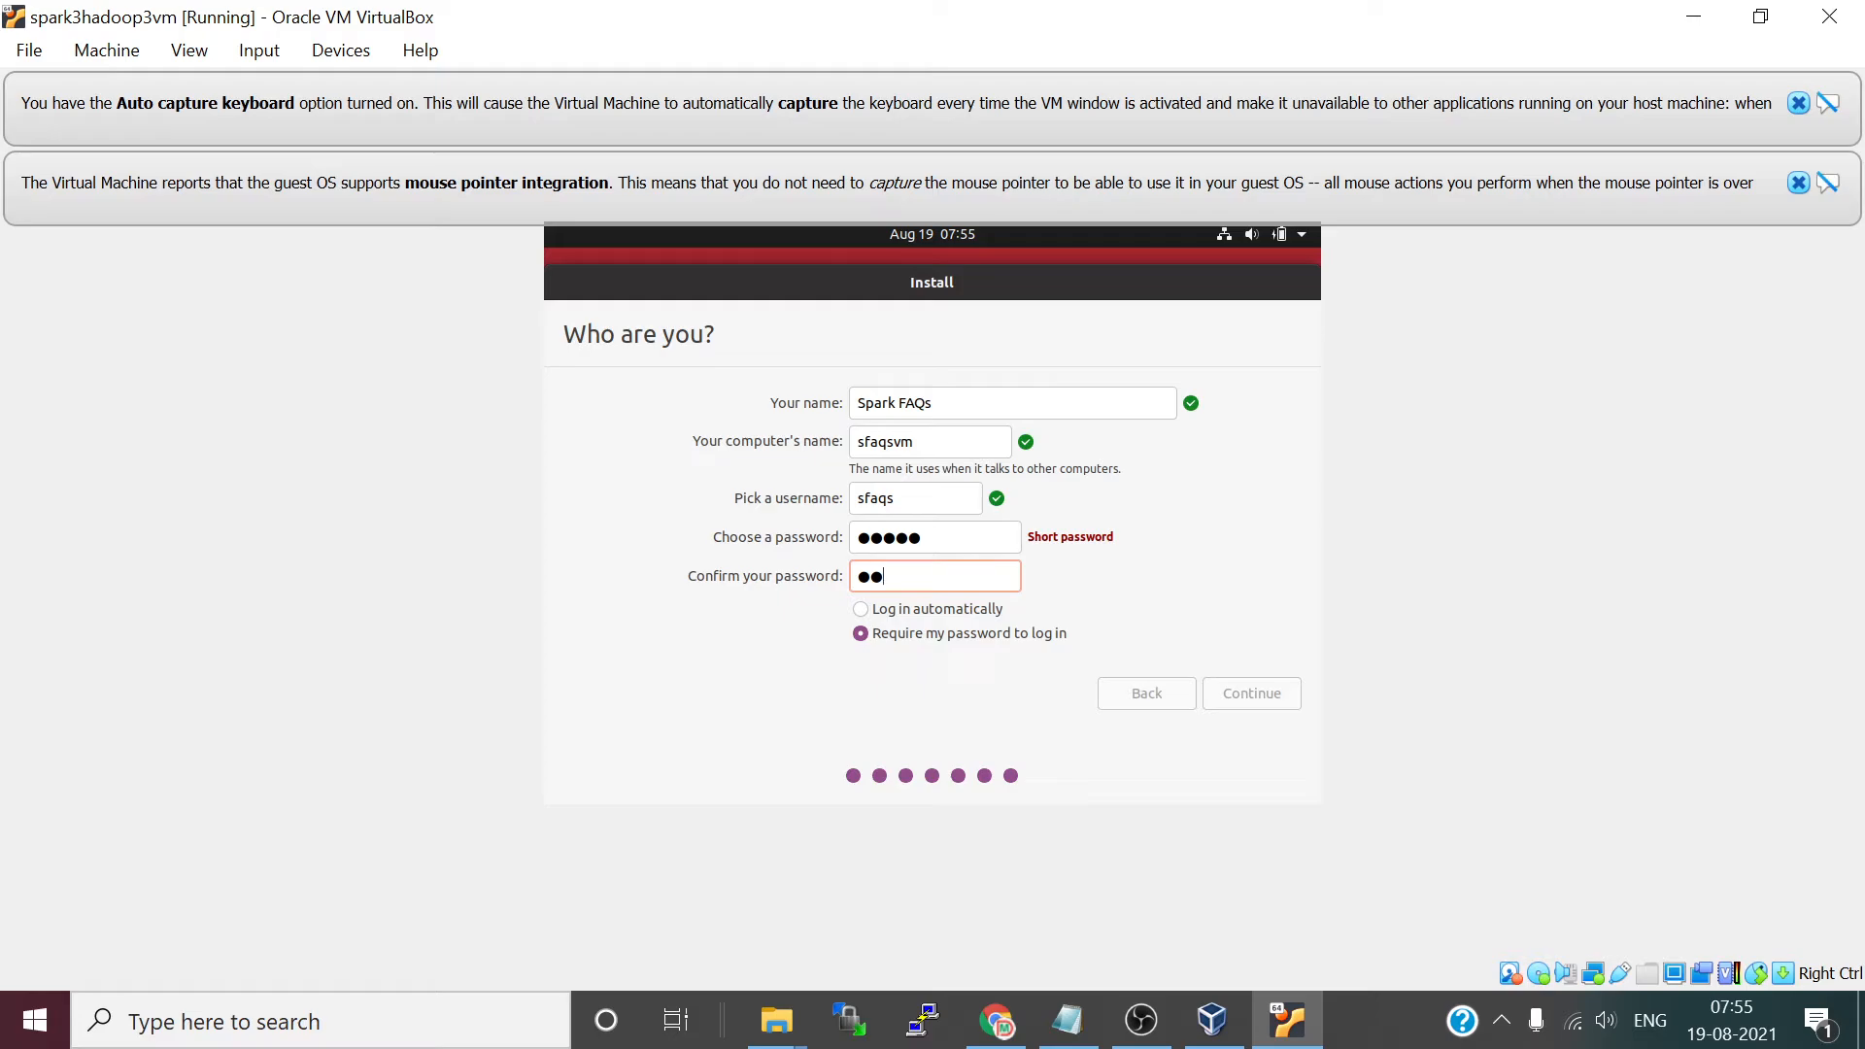
text(•••)
click(1262, 690)
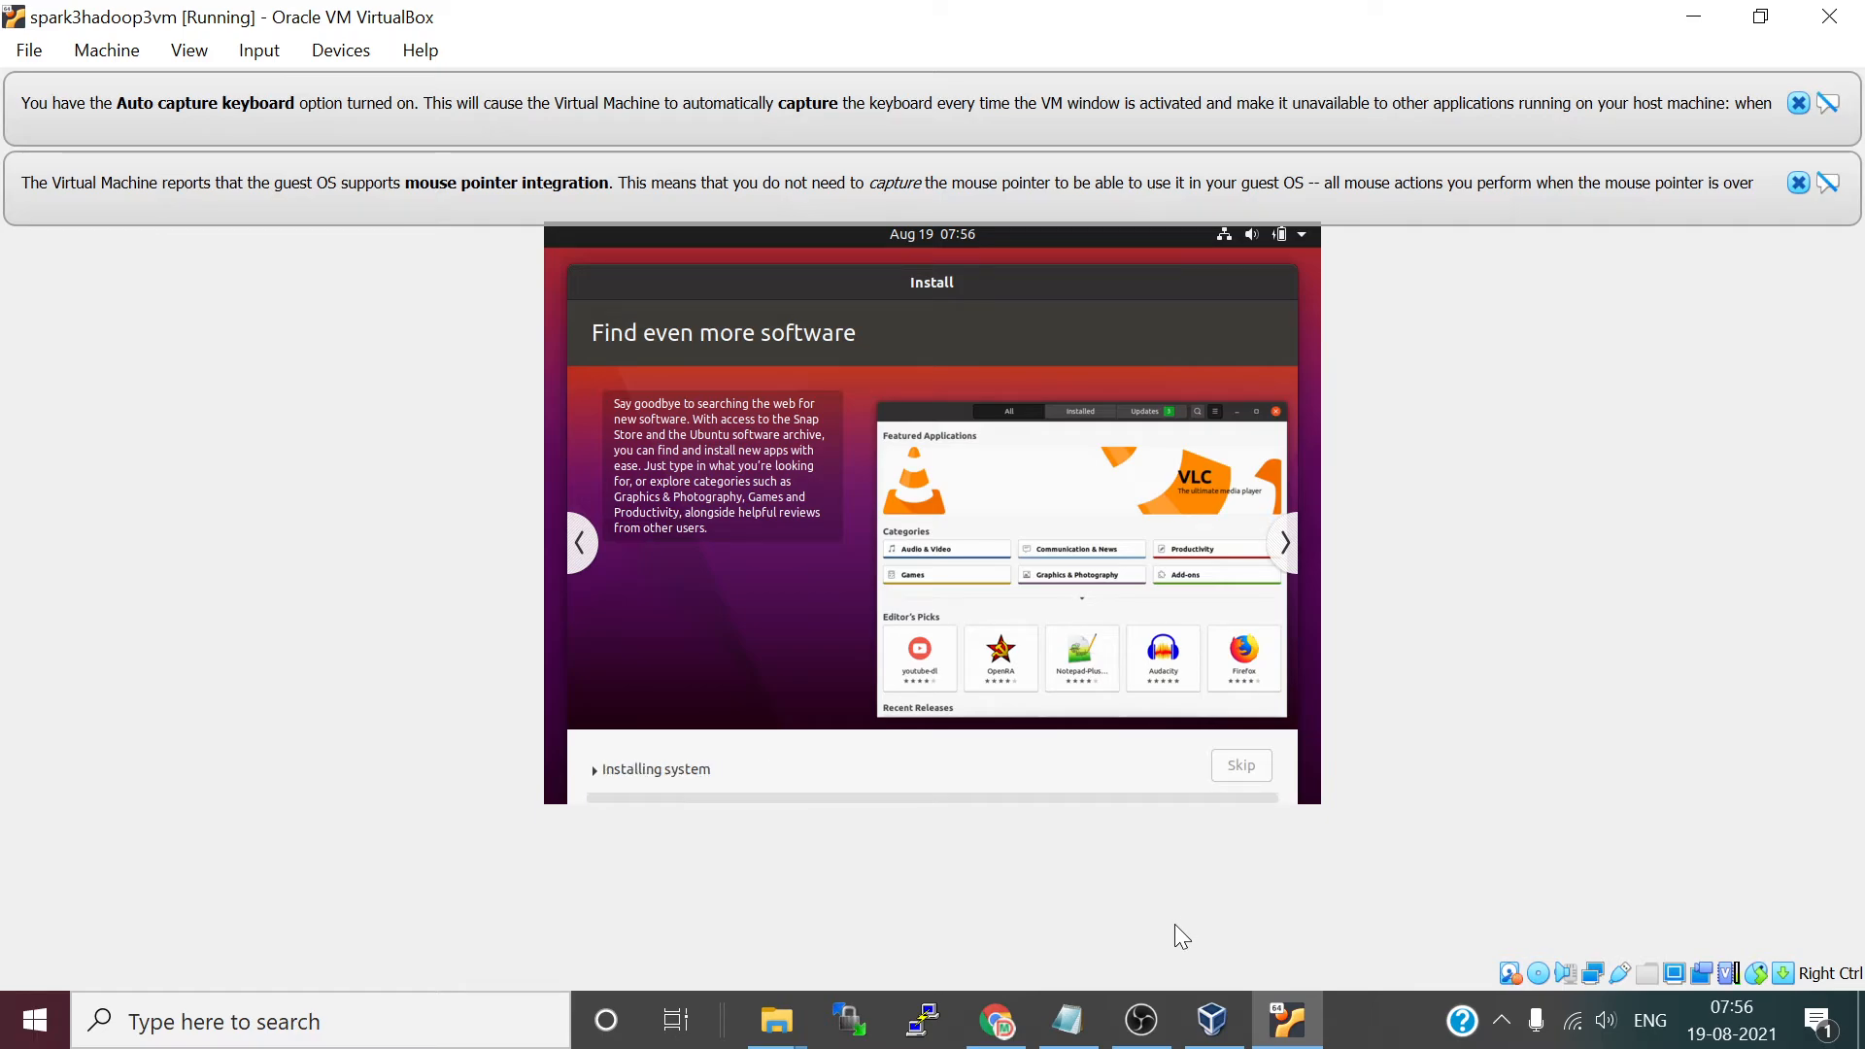
mouse_move(1152, 1028)
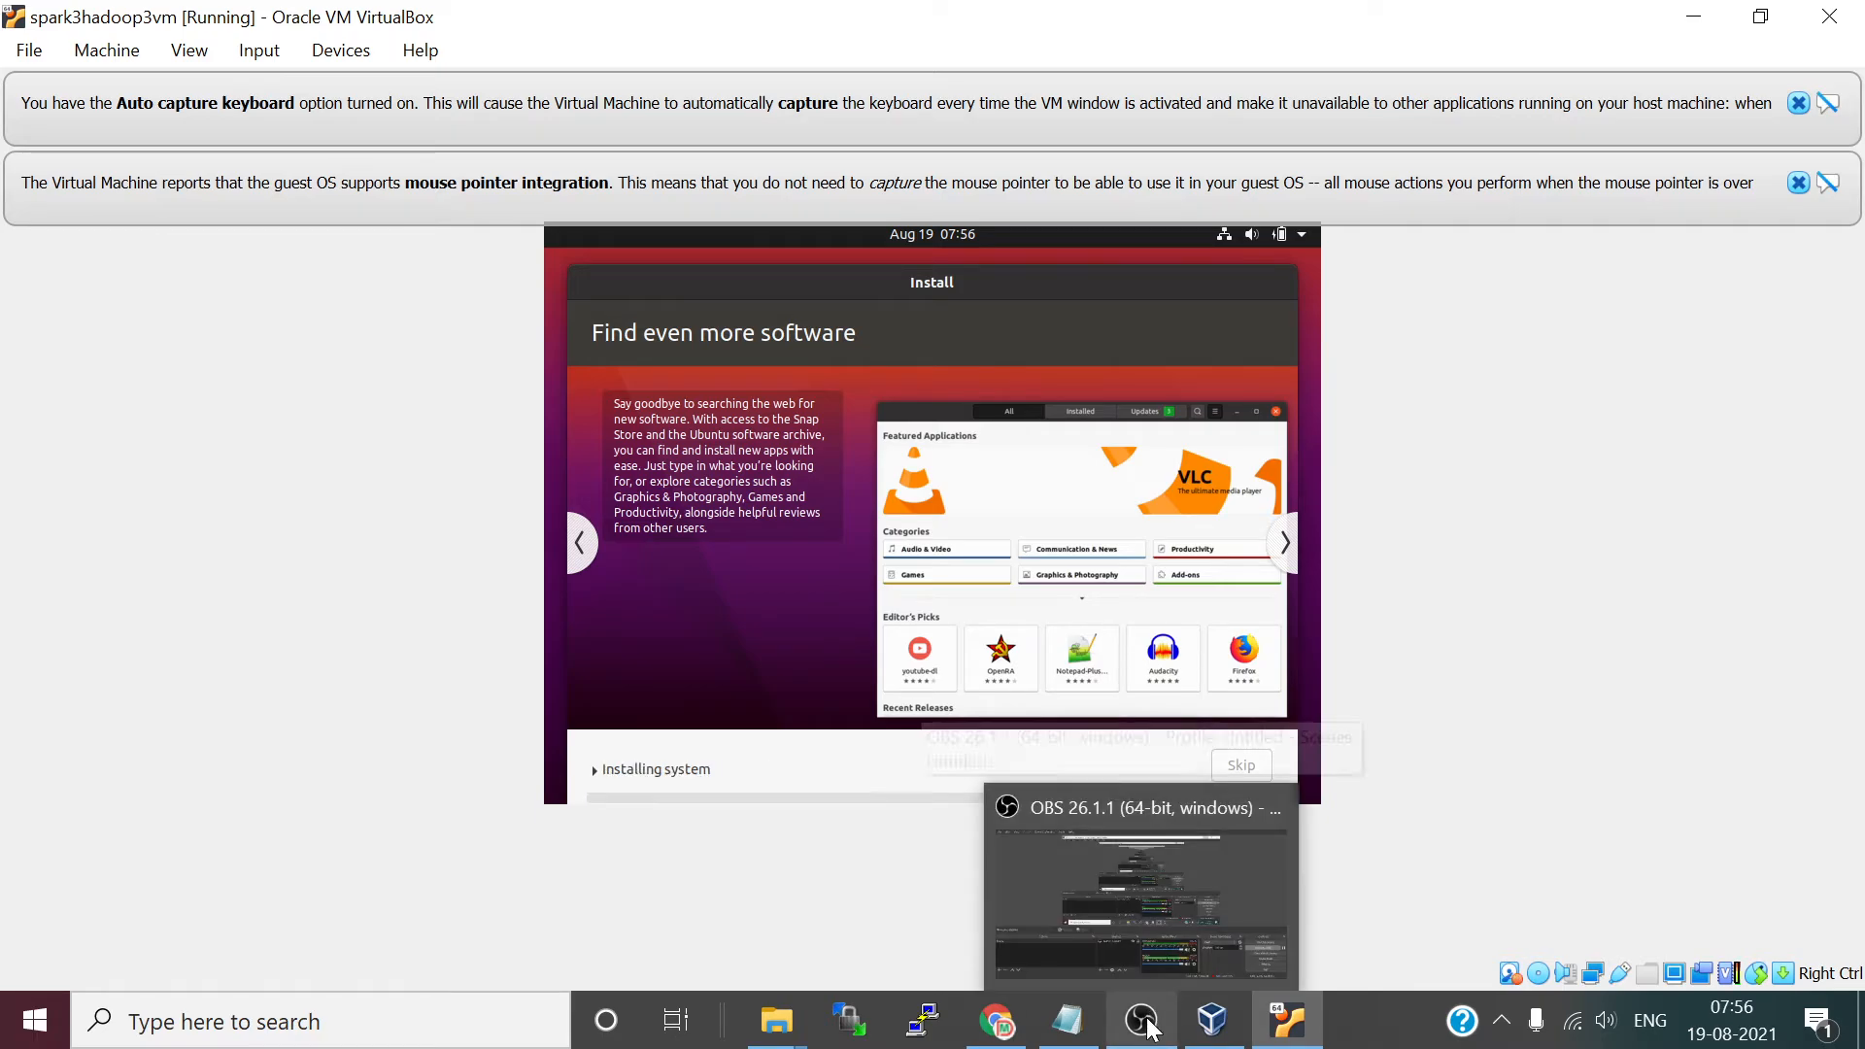
click(1151, 1030)
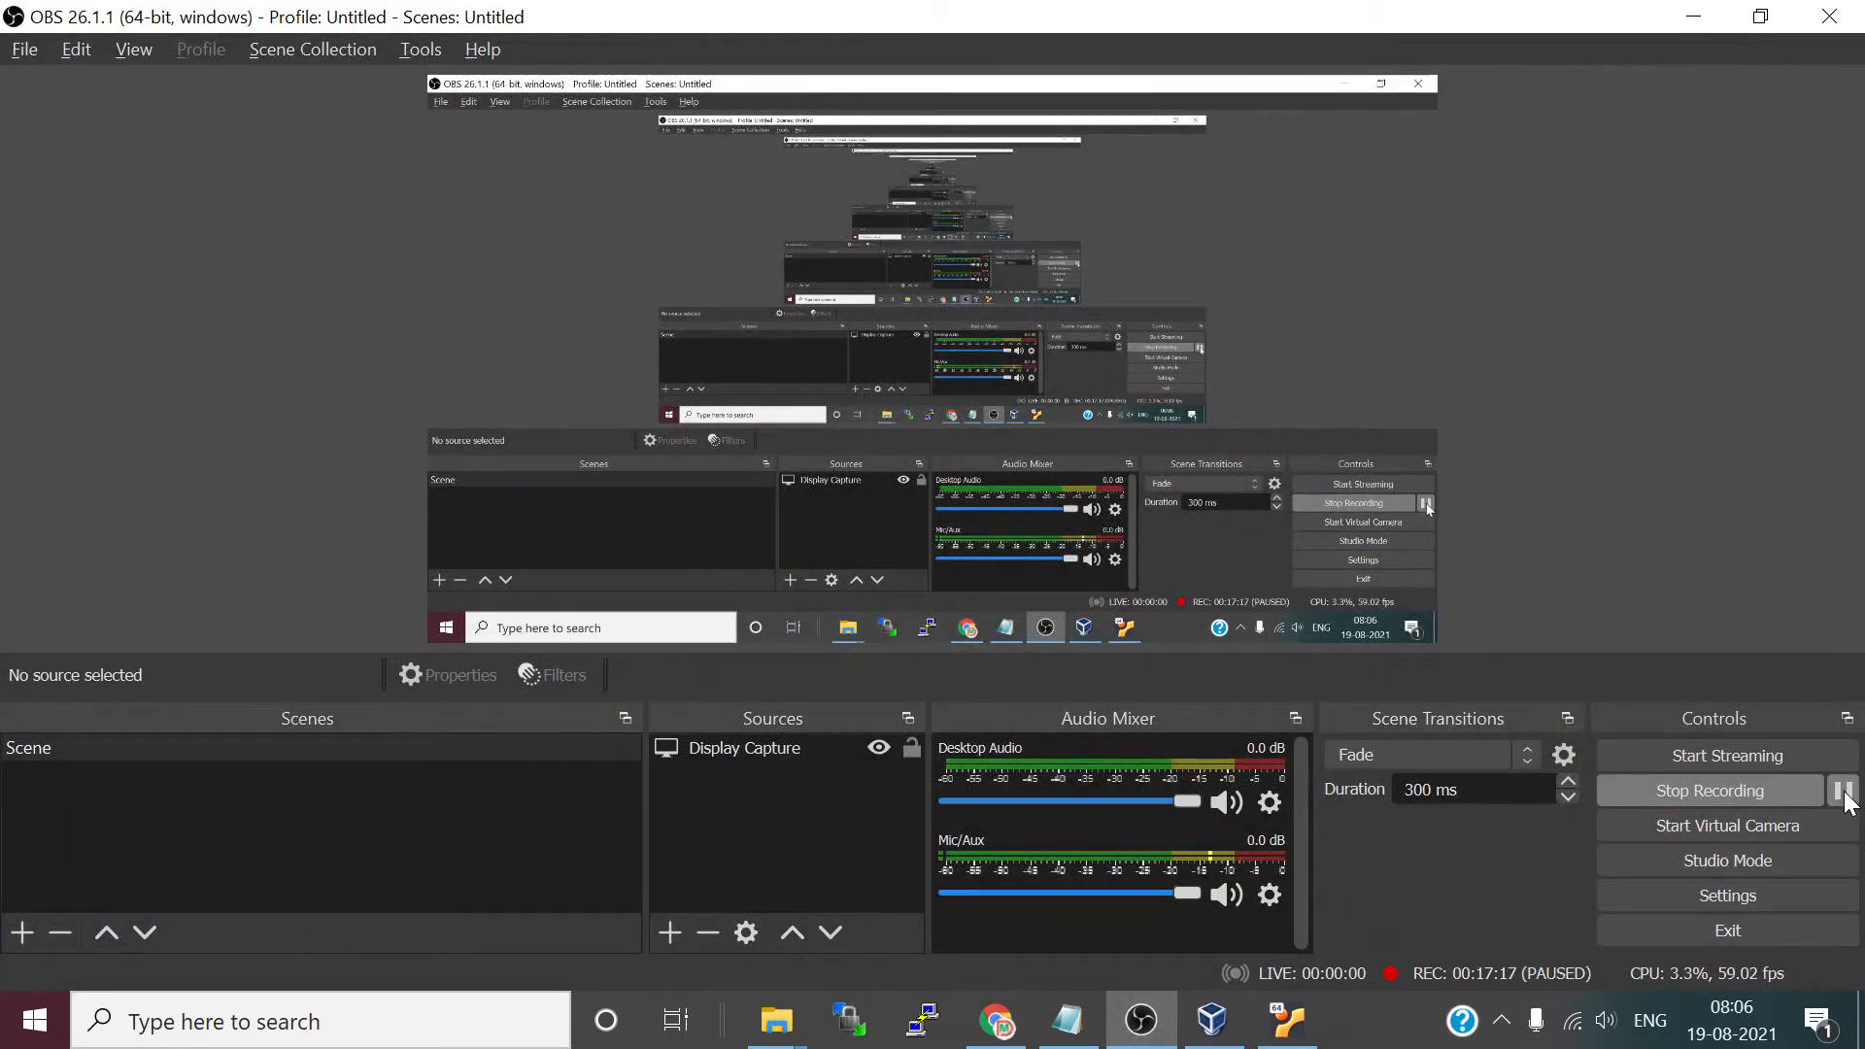
click(1696, 14)
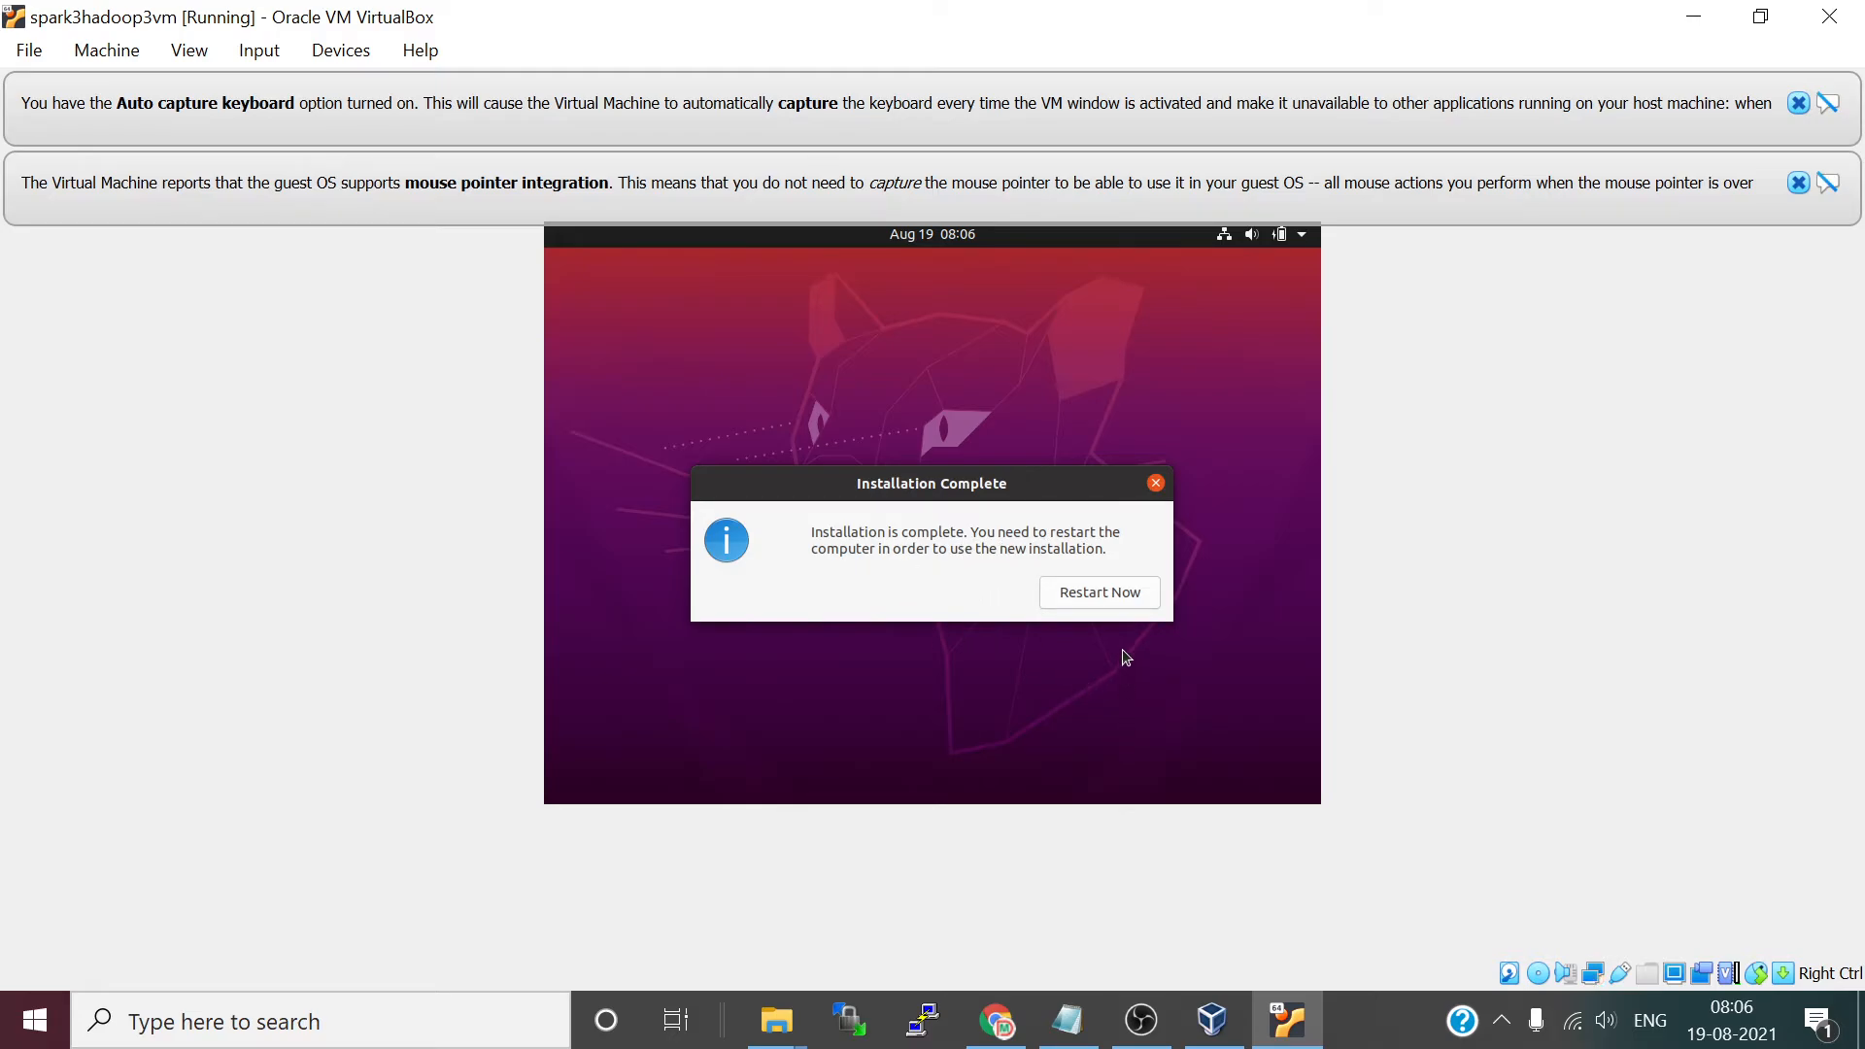
- Restart the virtual machine into the new installation and log in to the Spark FAQs account with its password
click(1100, 600)
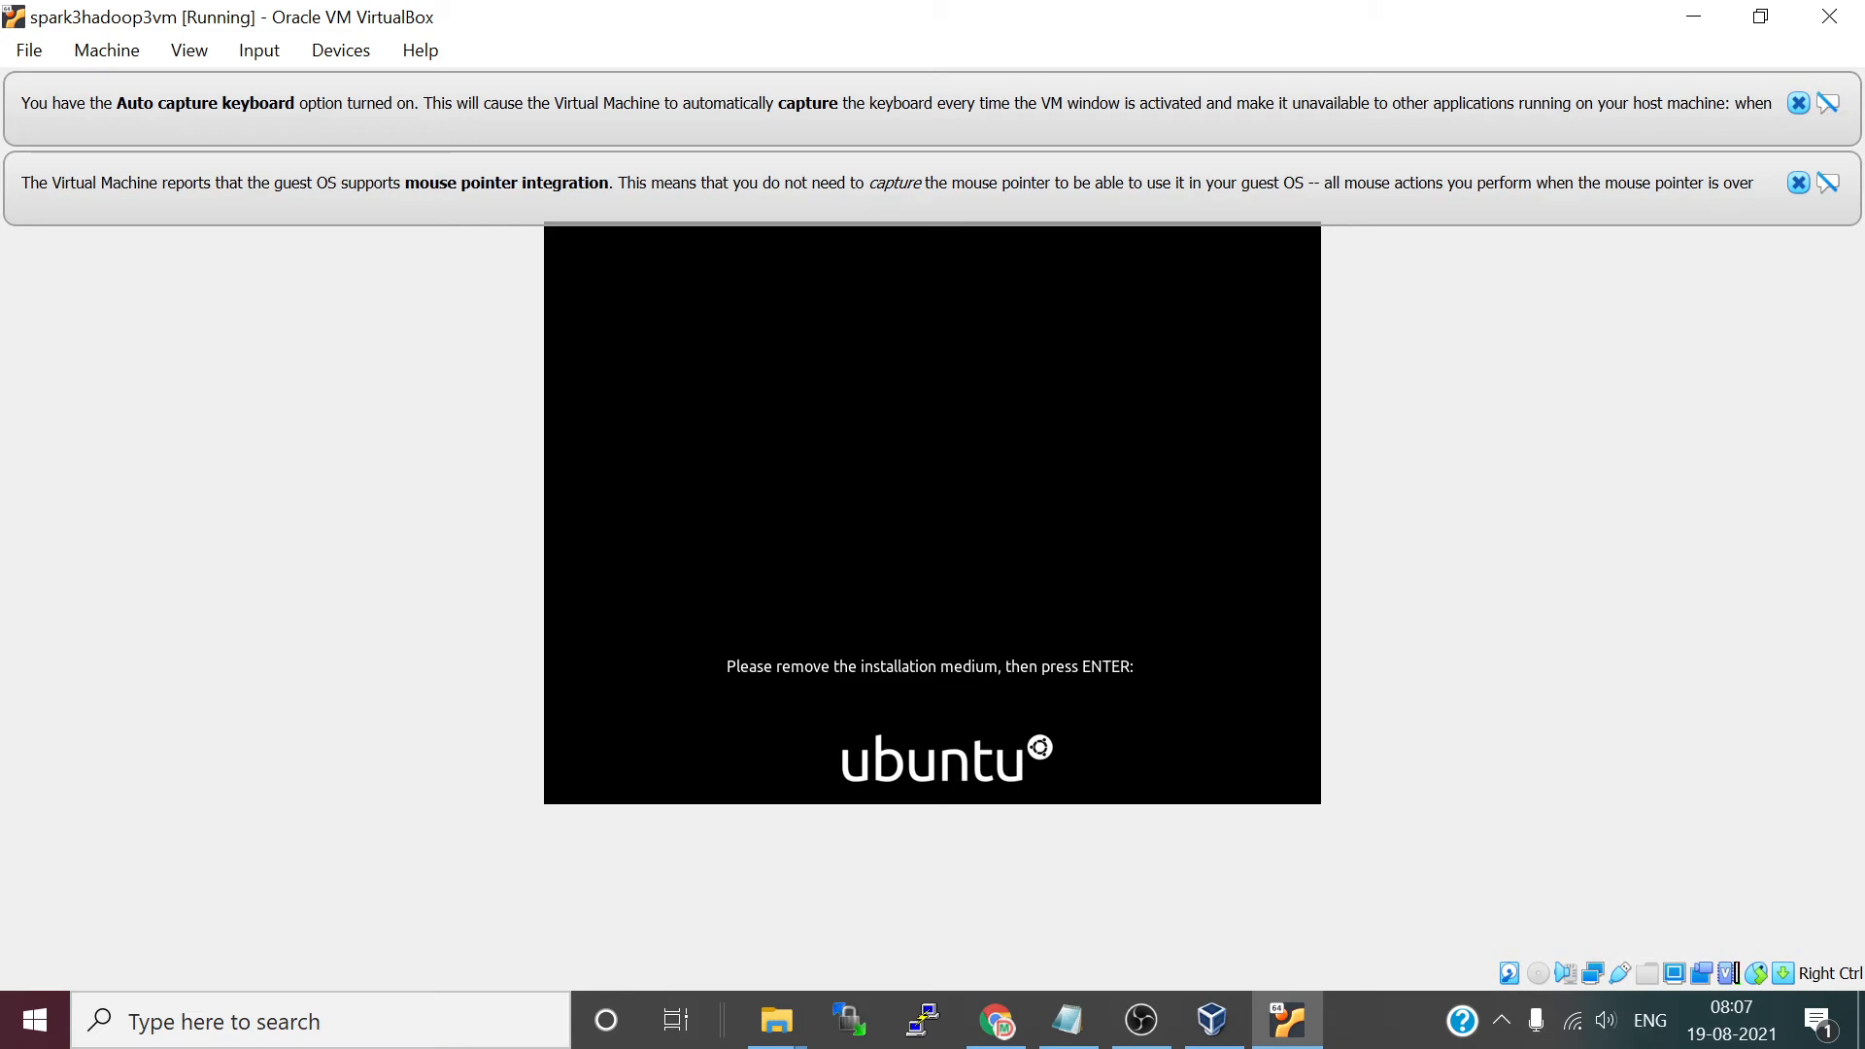
key(Return)
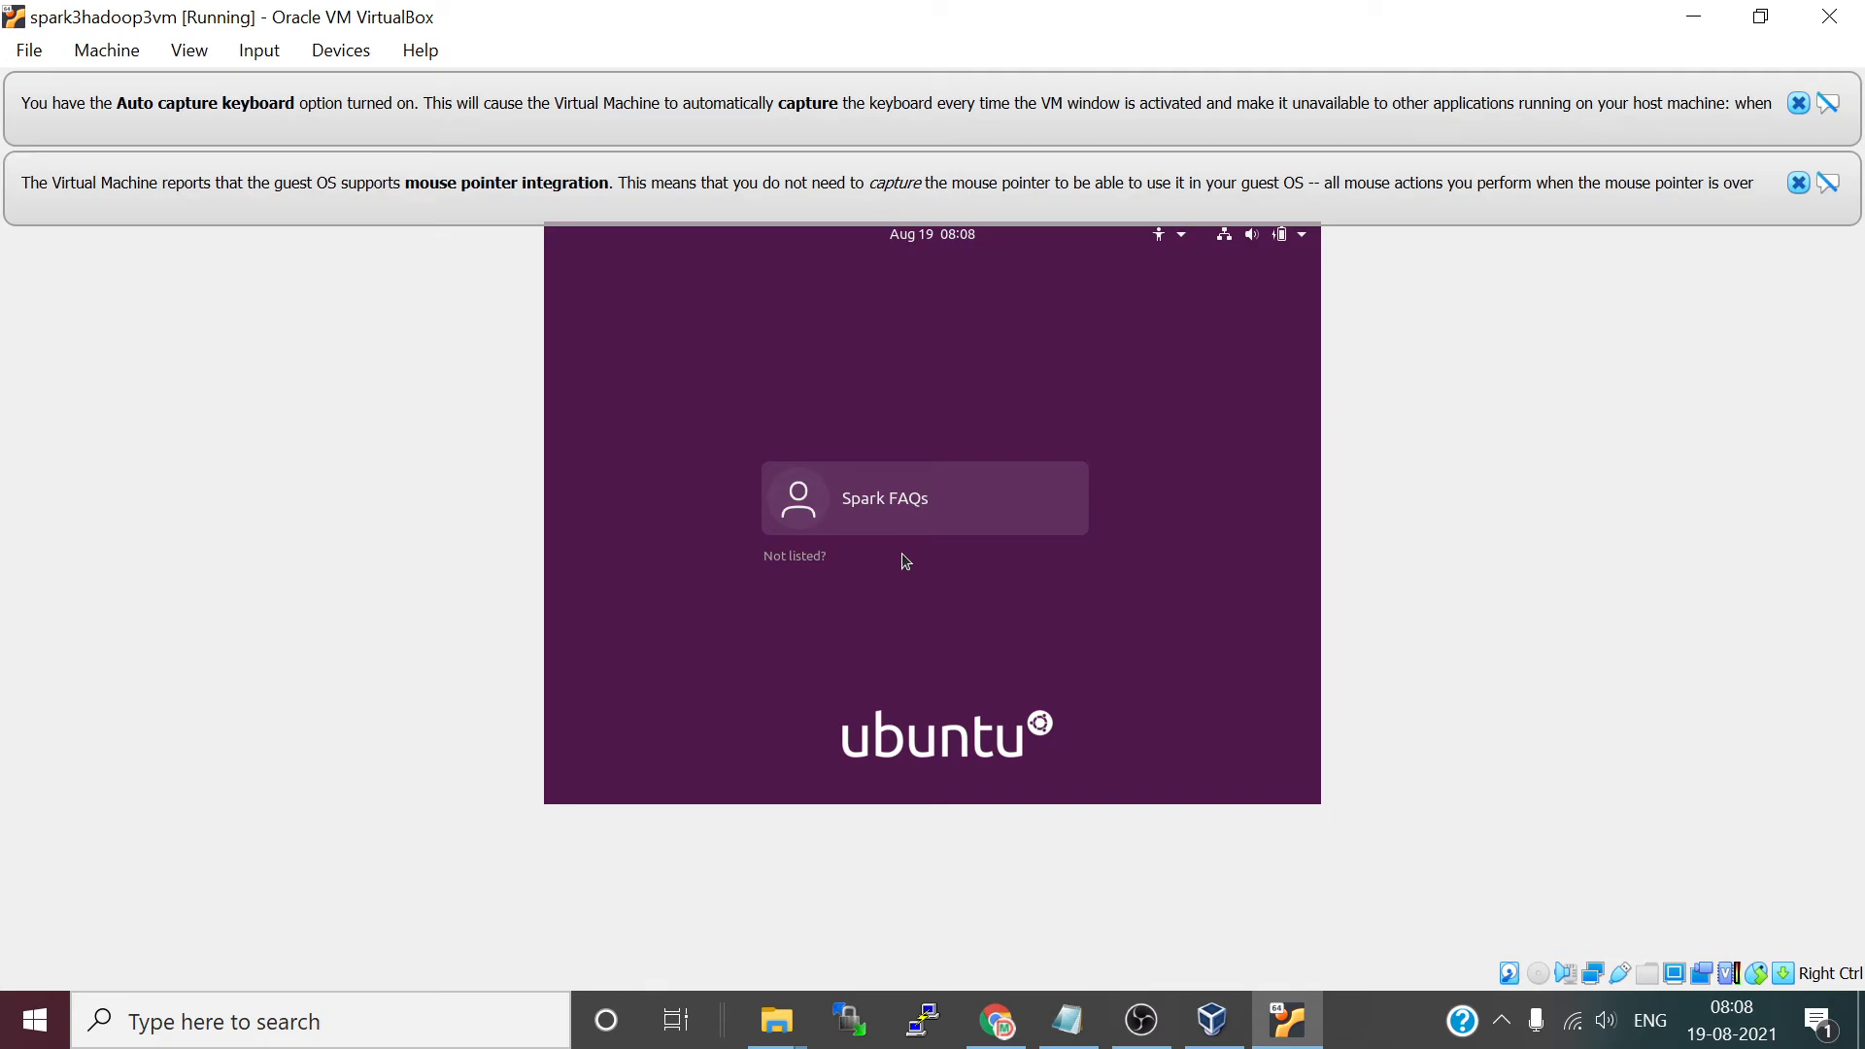
click(938, 507)
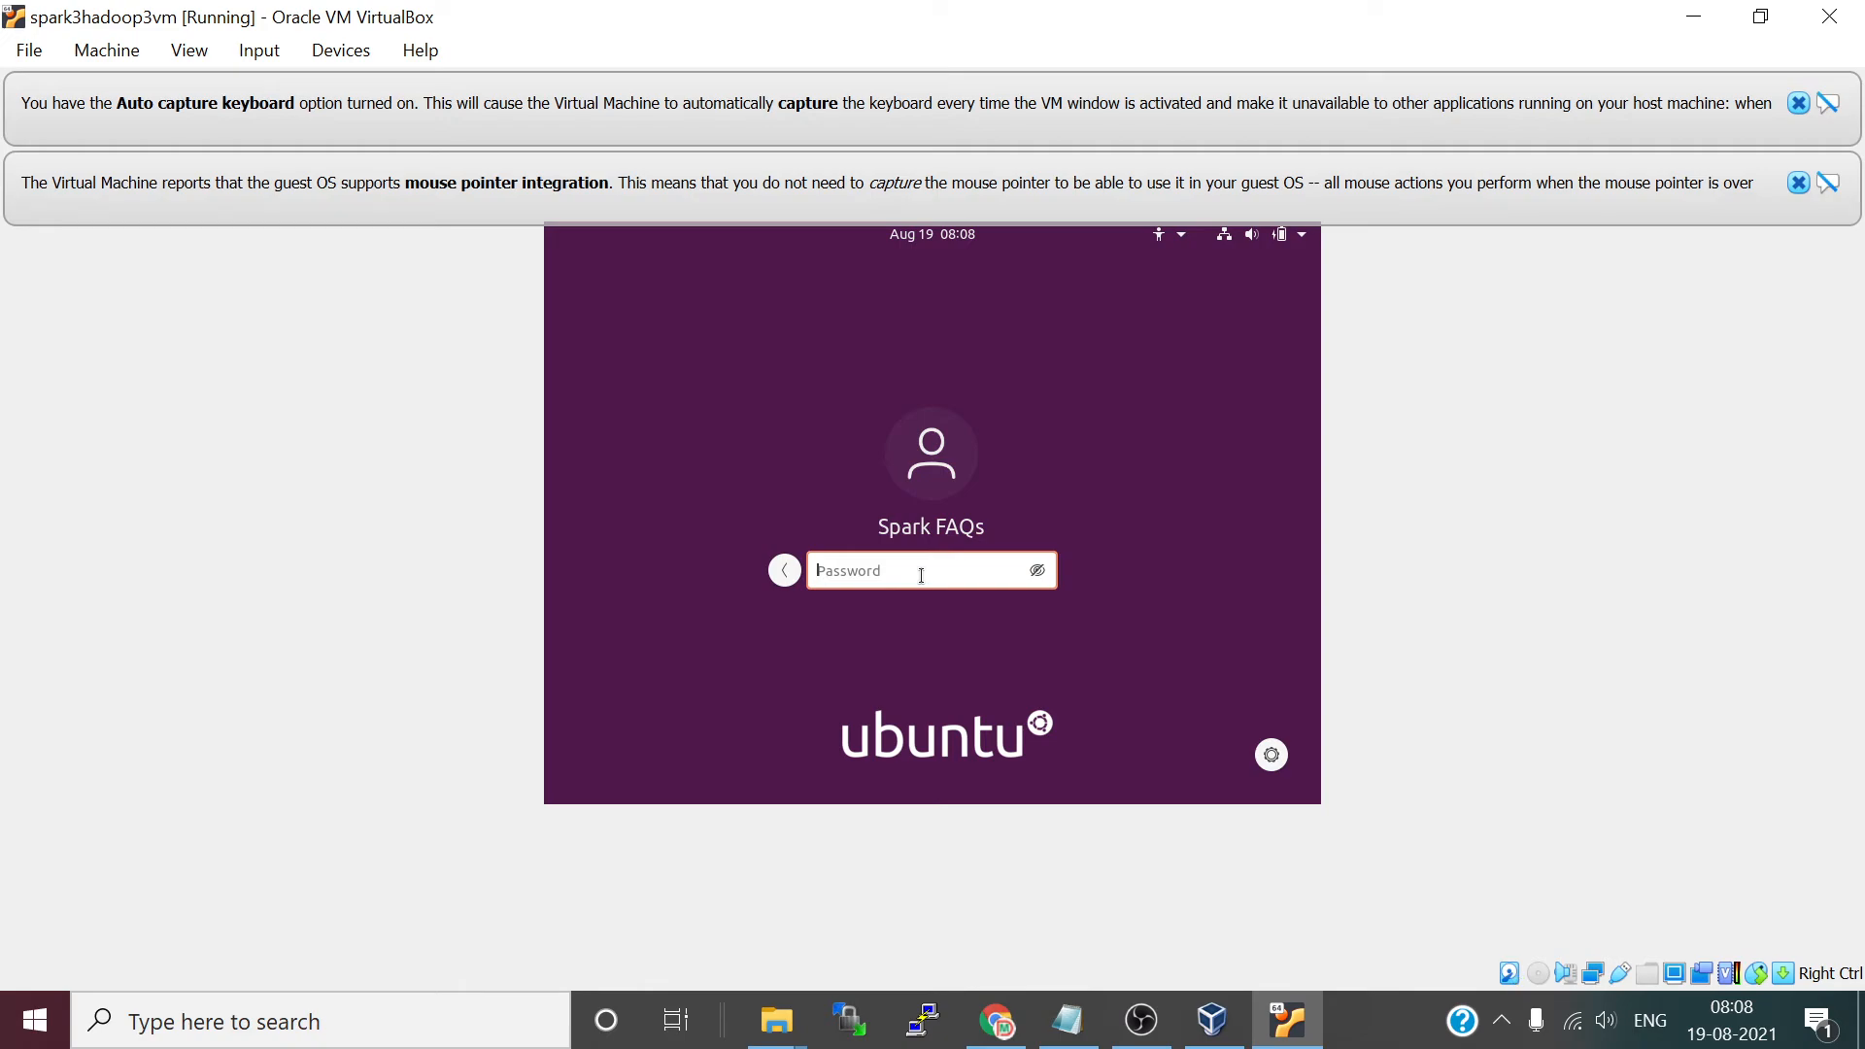
text(*****)
key(Return)
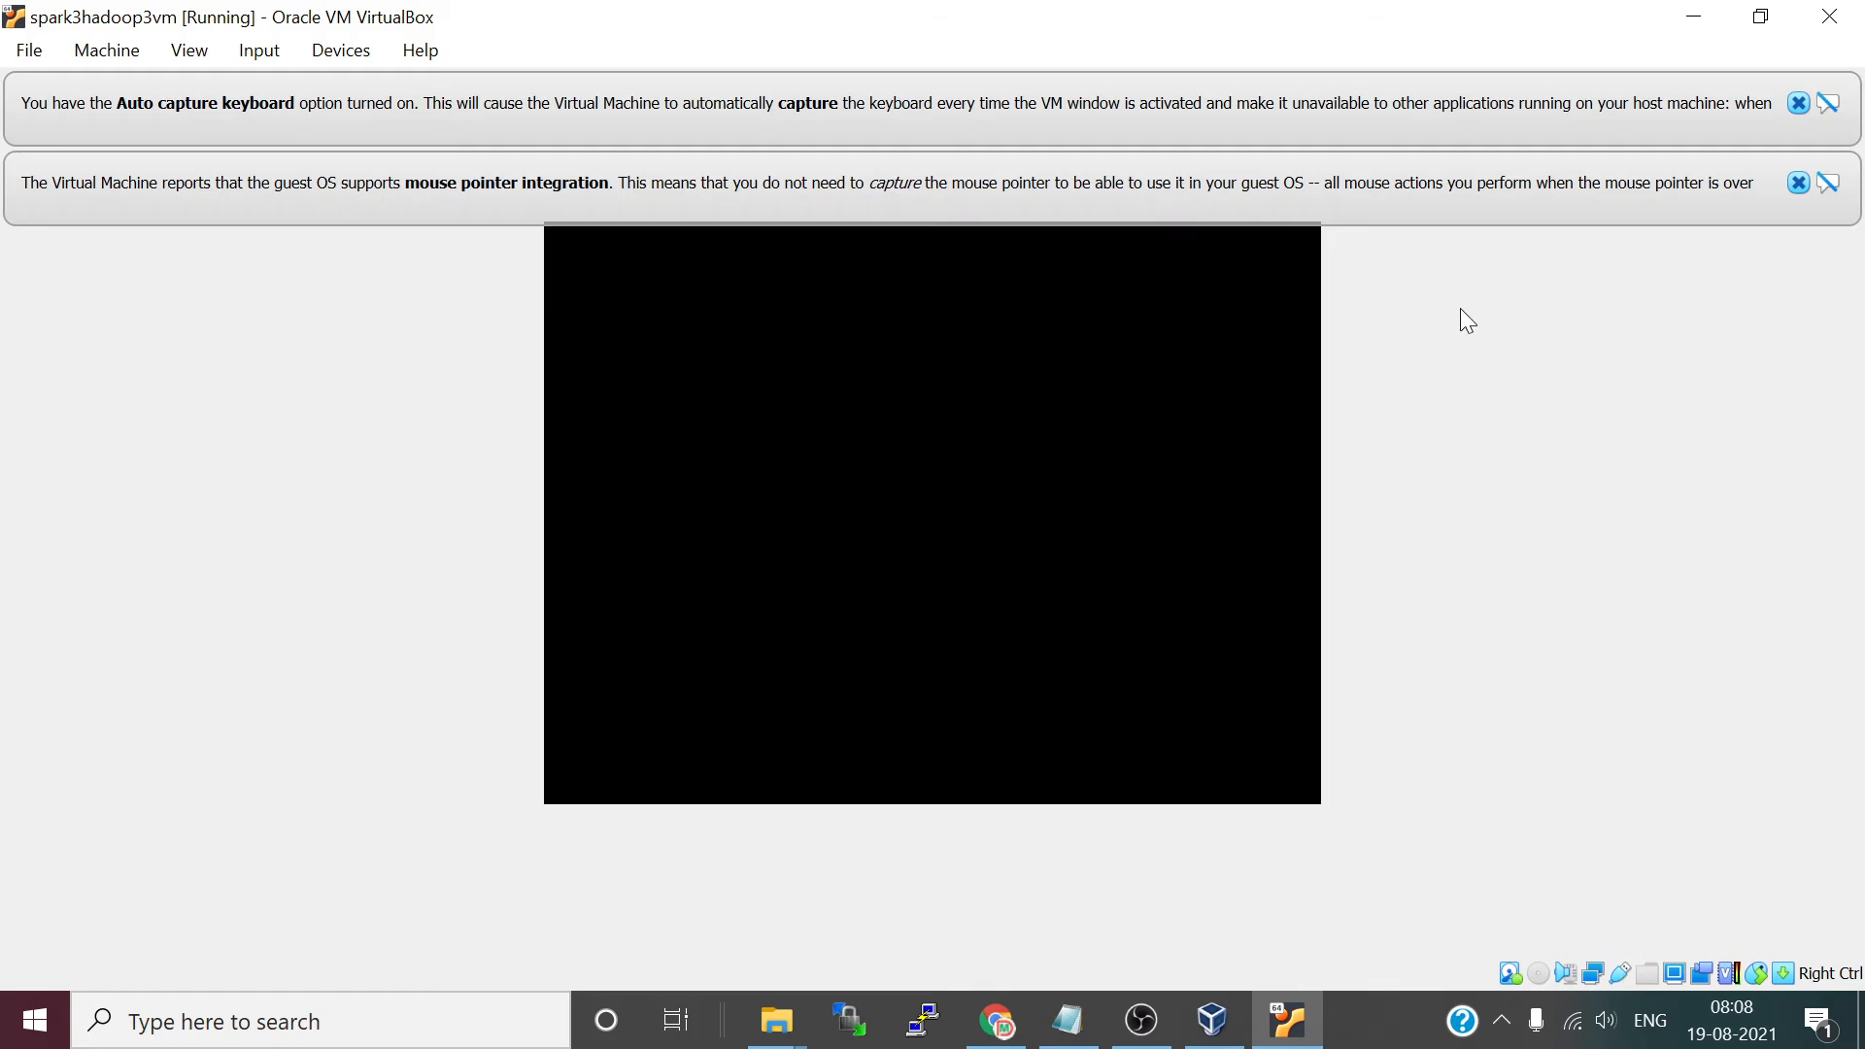
- Dismiss both virtual machine notices and finish the Ubuntu welcome setup, skipping online accounts and Livepatch and choosing not to send system info
click(1798, 103)
click(1799, 103)
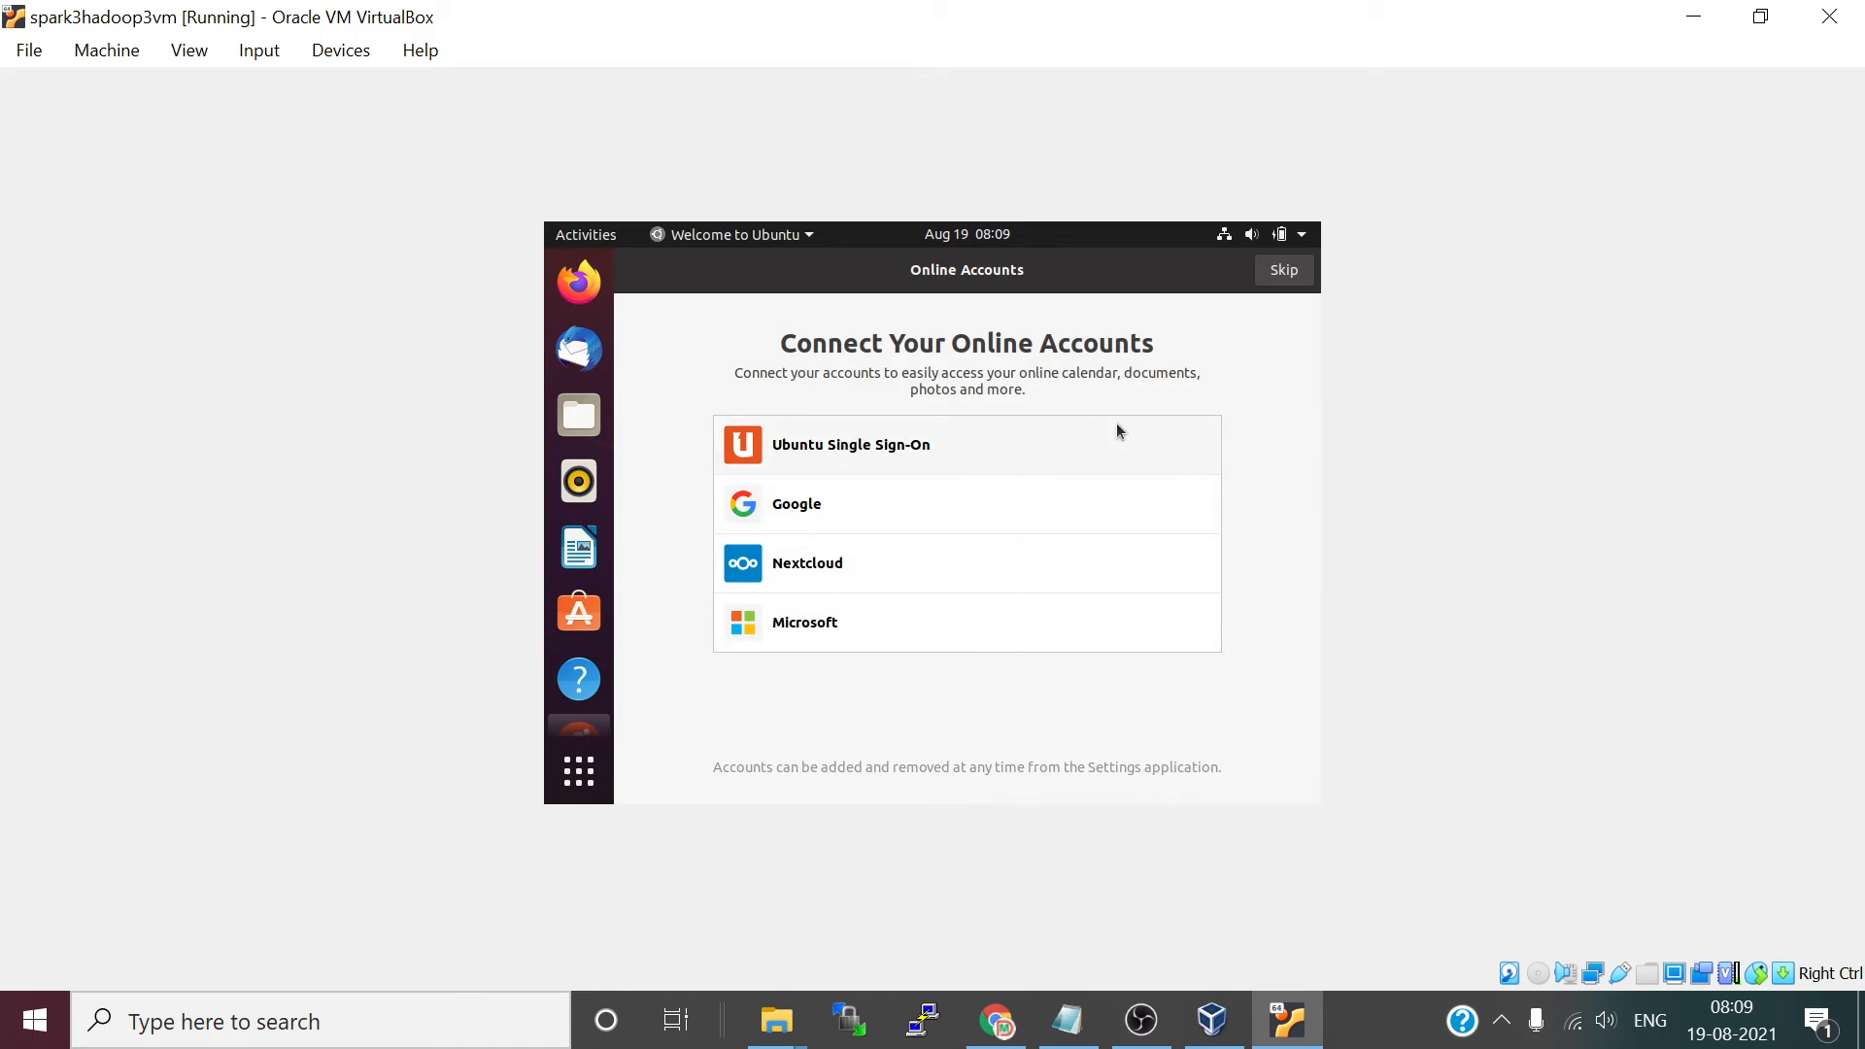
click(1285, 273)
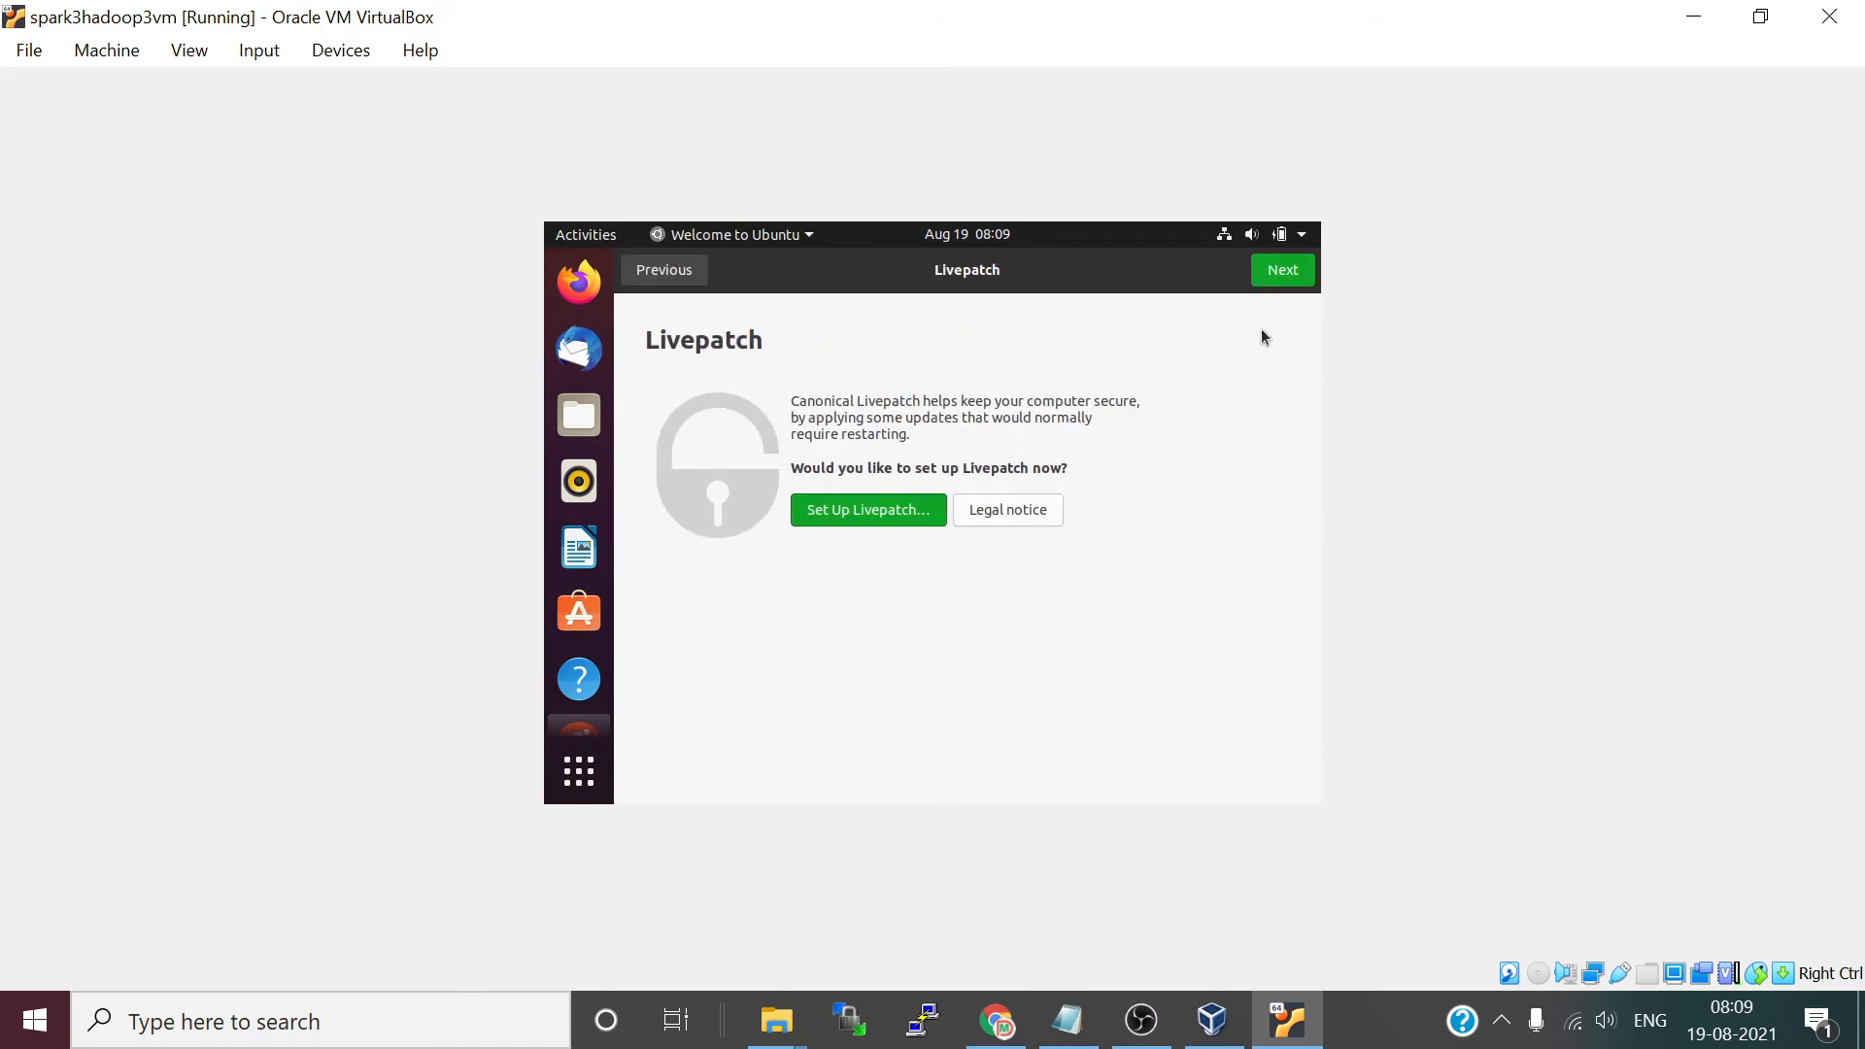
click(1282, 271)
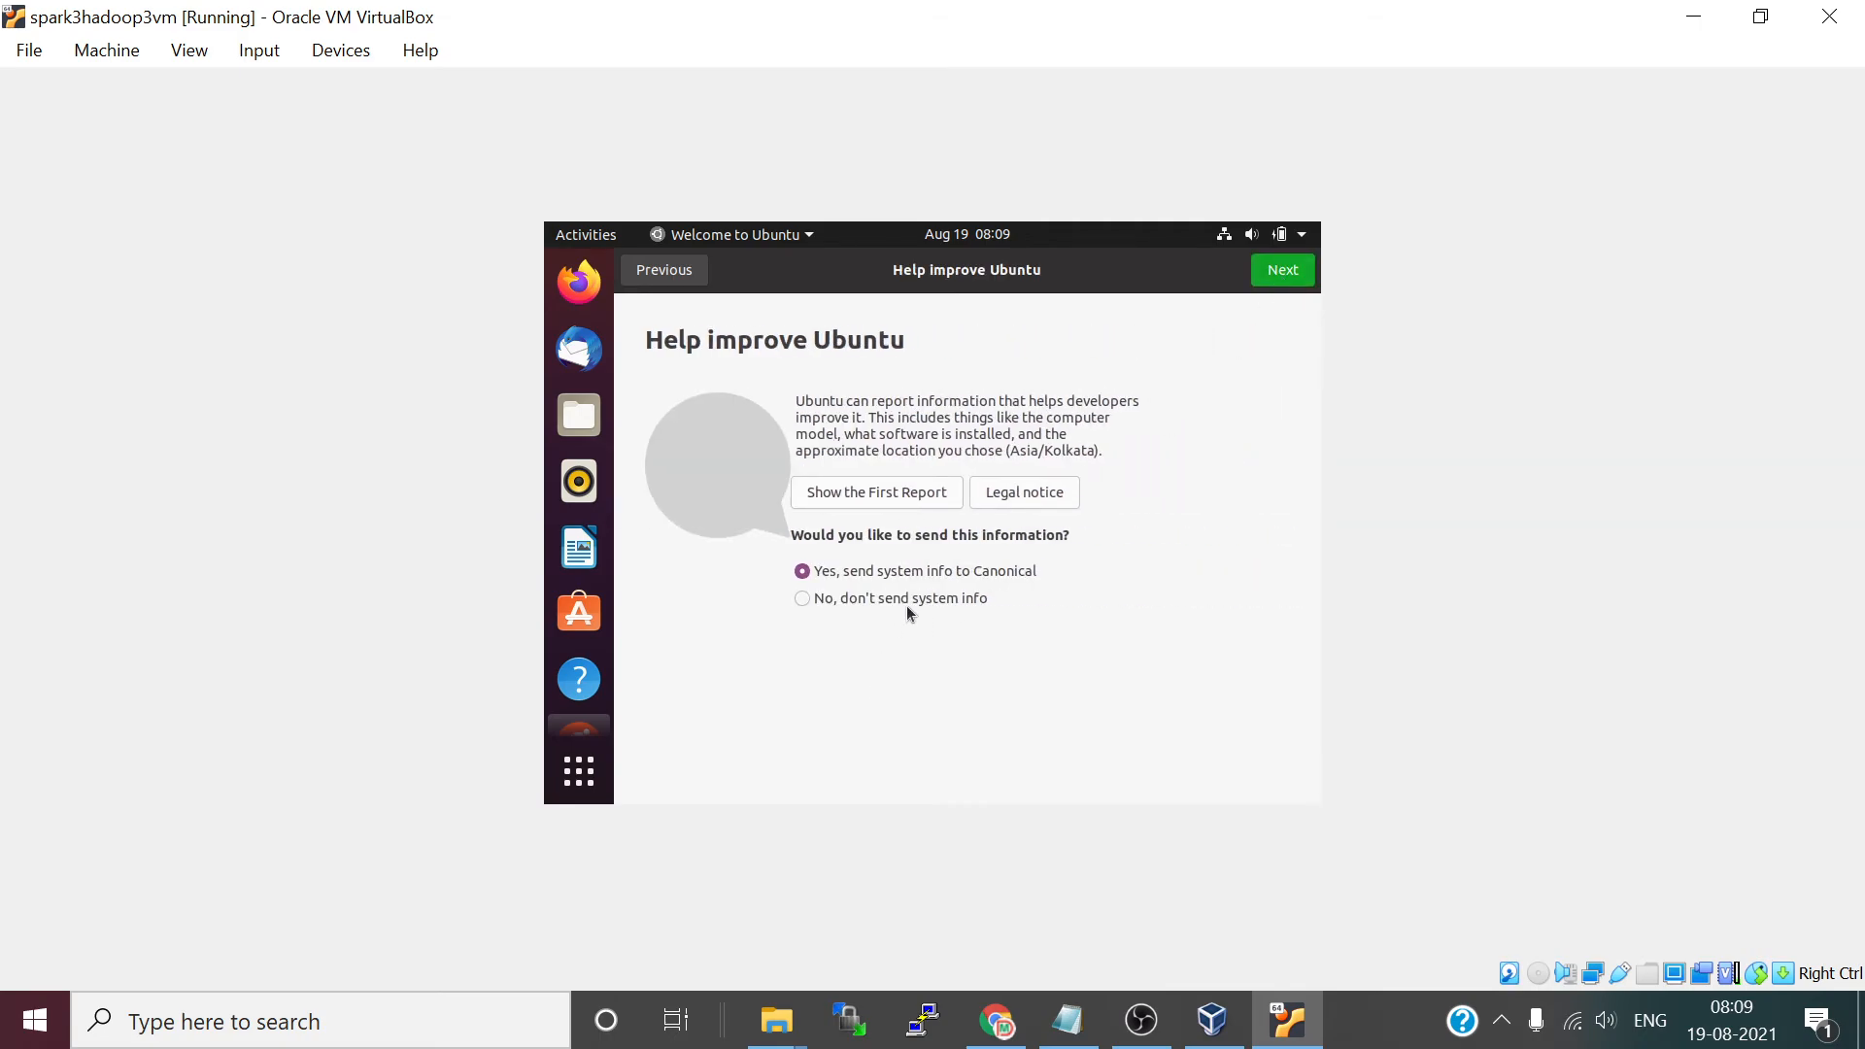
click(907, 597)
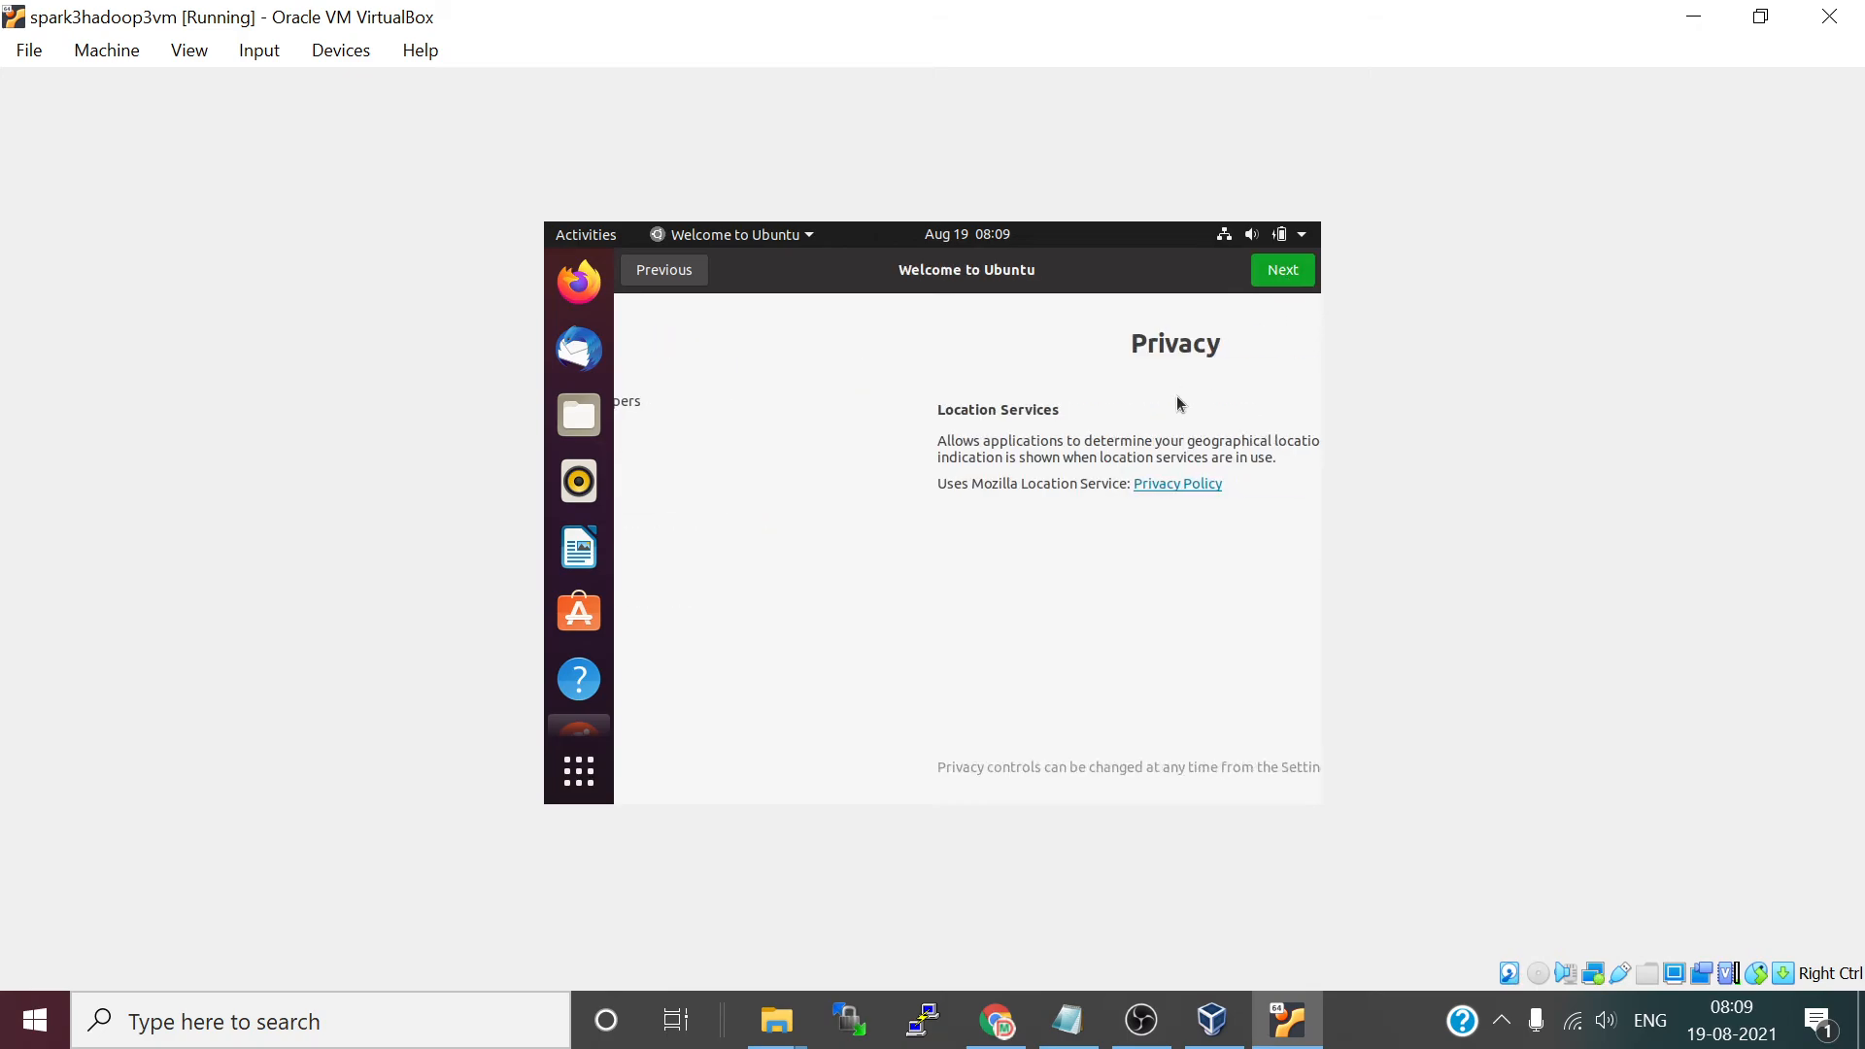
click(1282, 276)
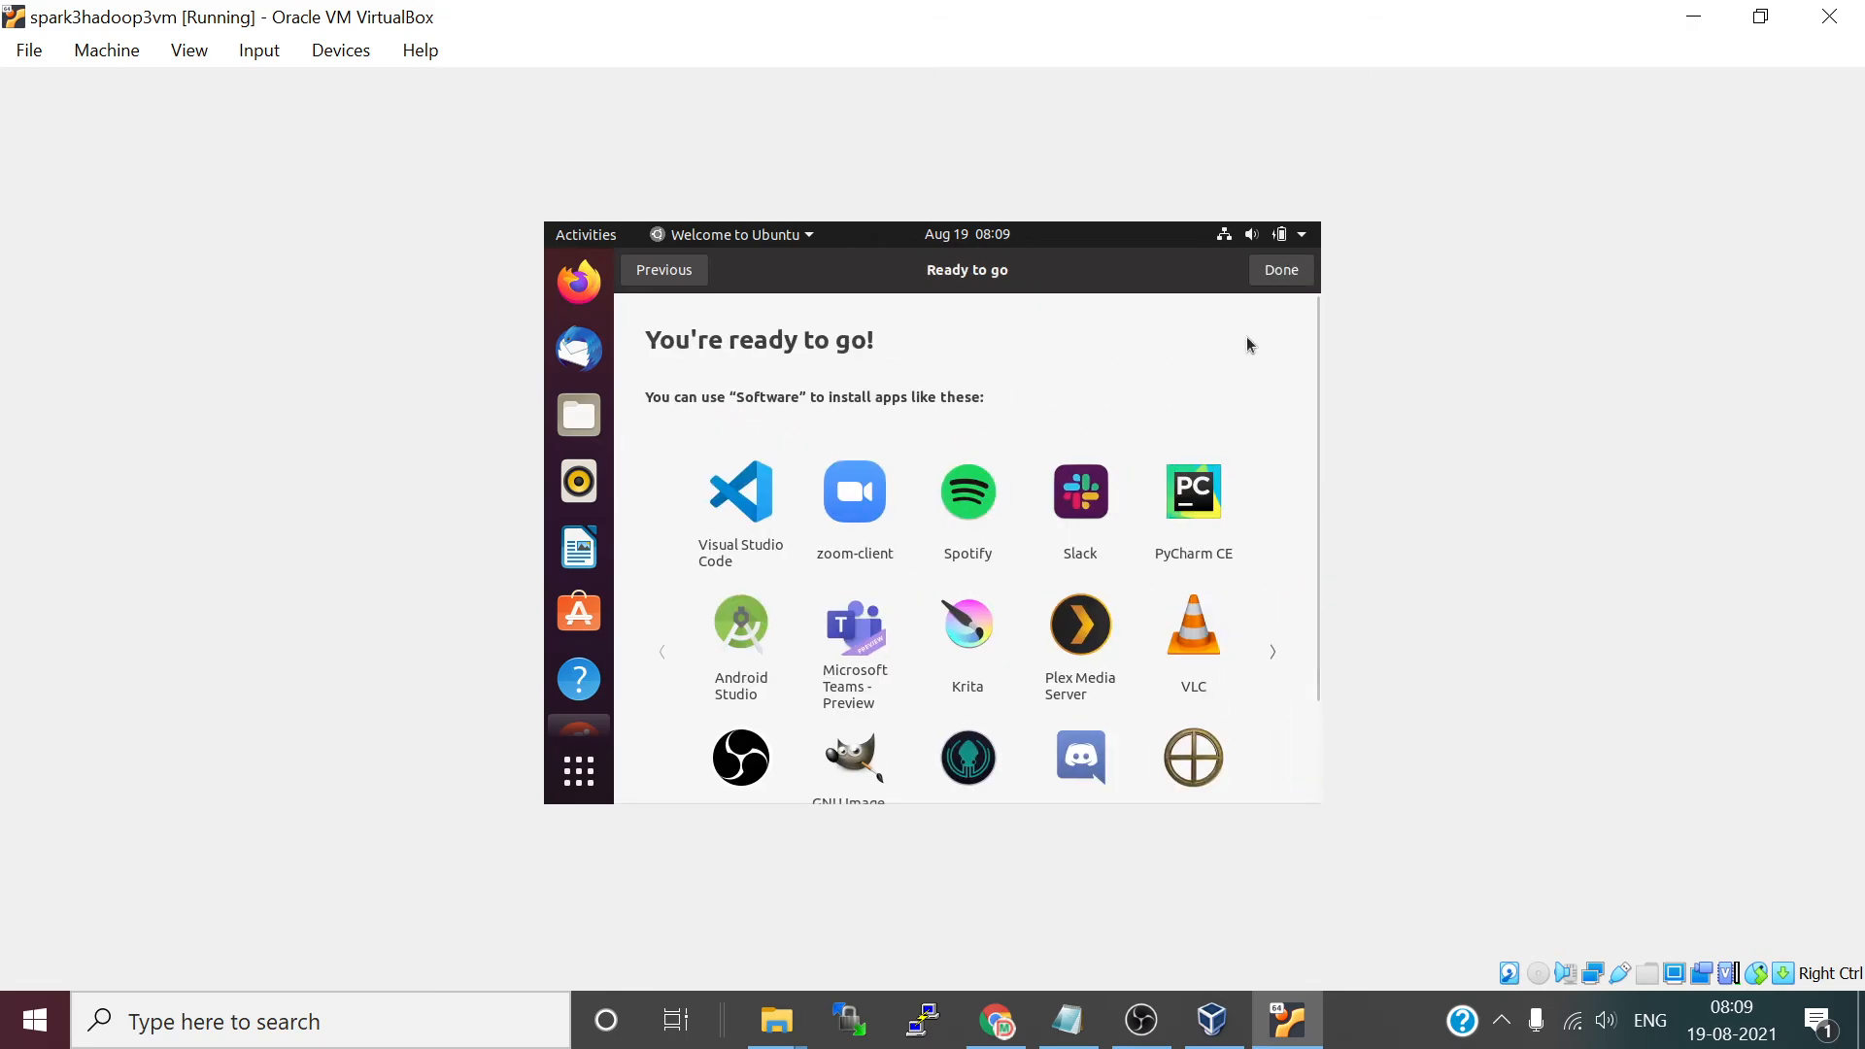
click(1285, 278)
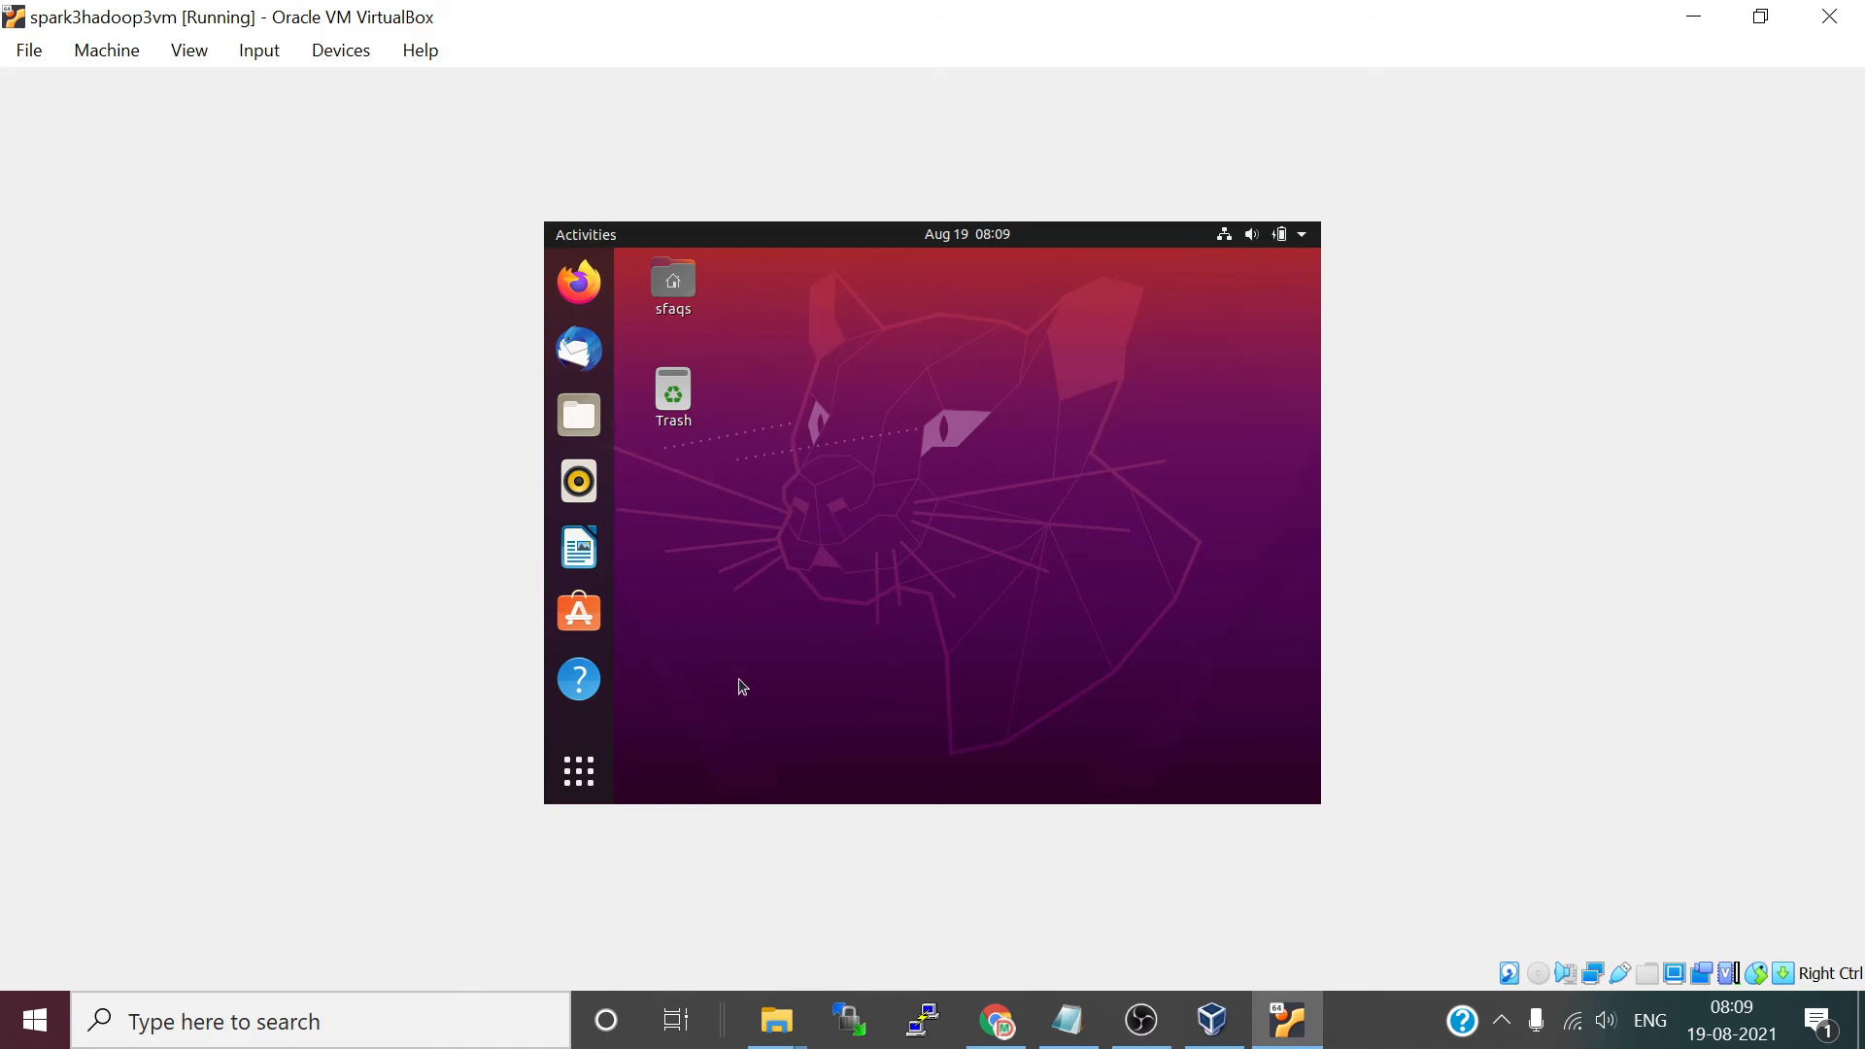
- Remove Help, LibreOffice Writer, Rhythmbox and Thunderbird Mail from the dock's favorites
right_click(590, 694)
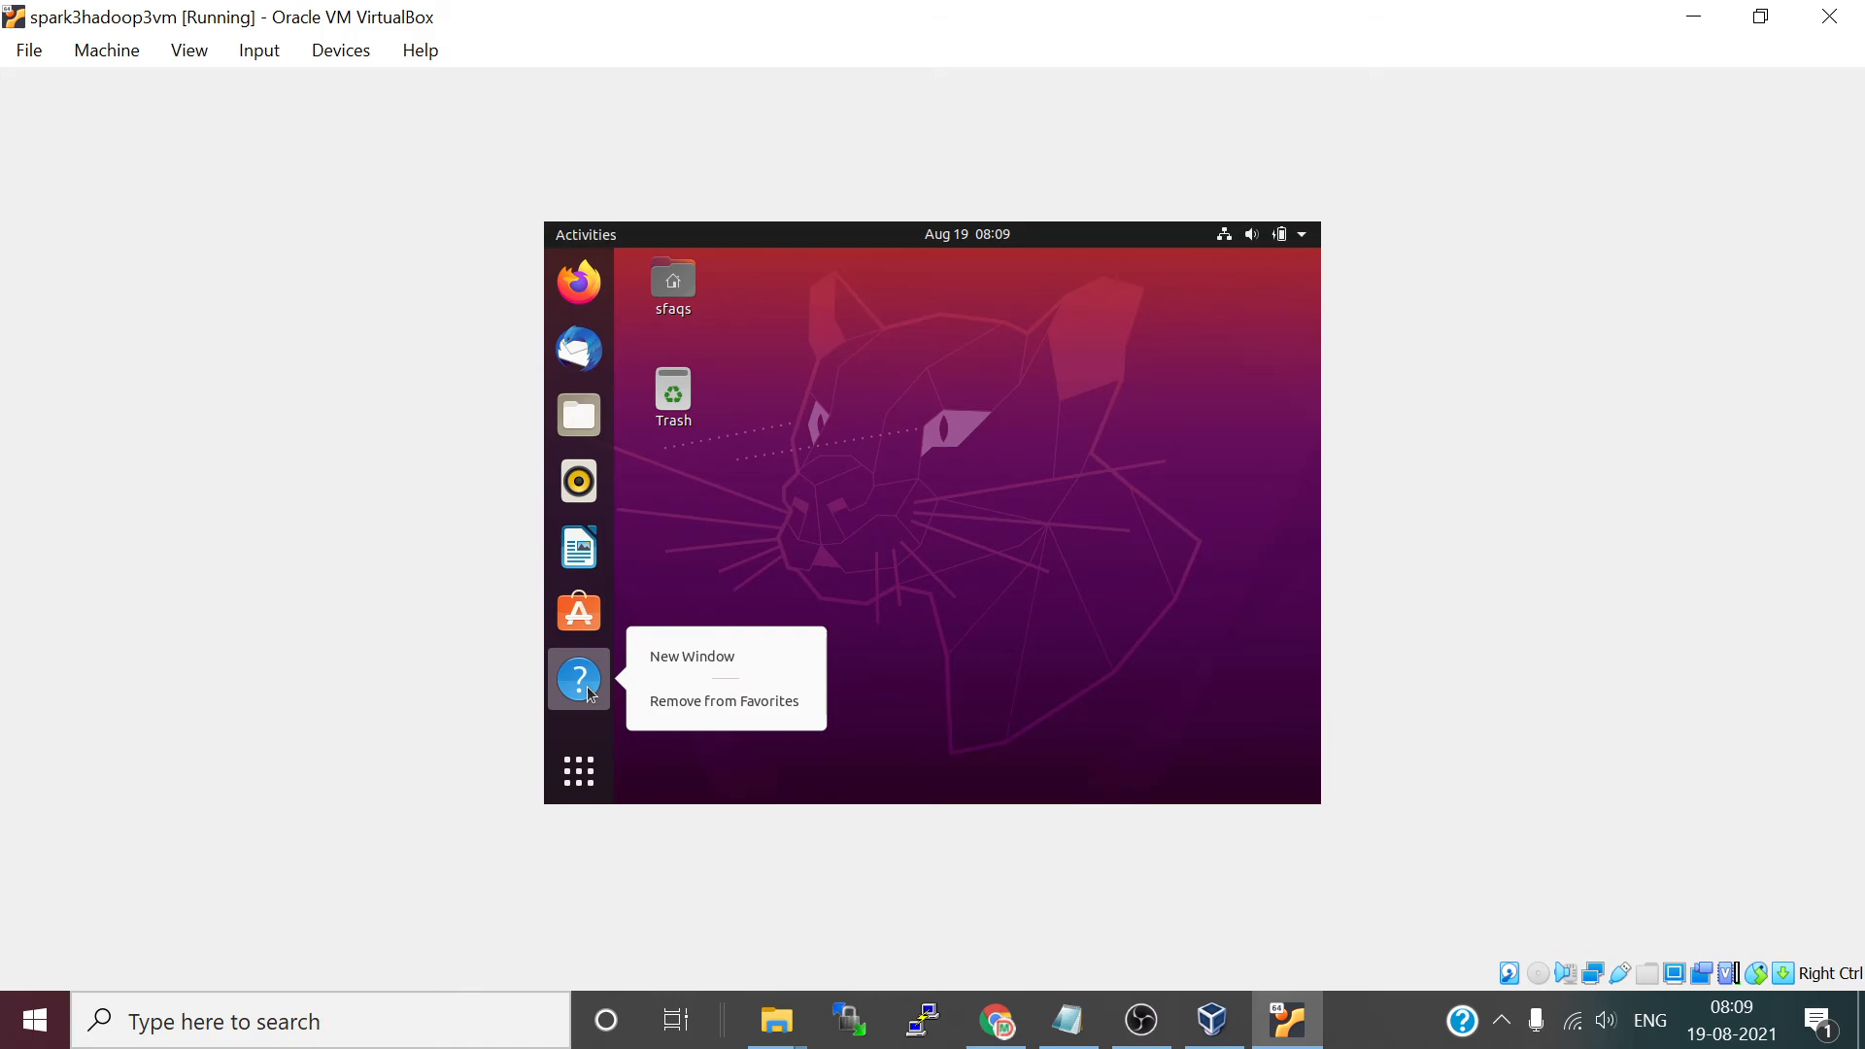
click(683, 700)
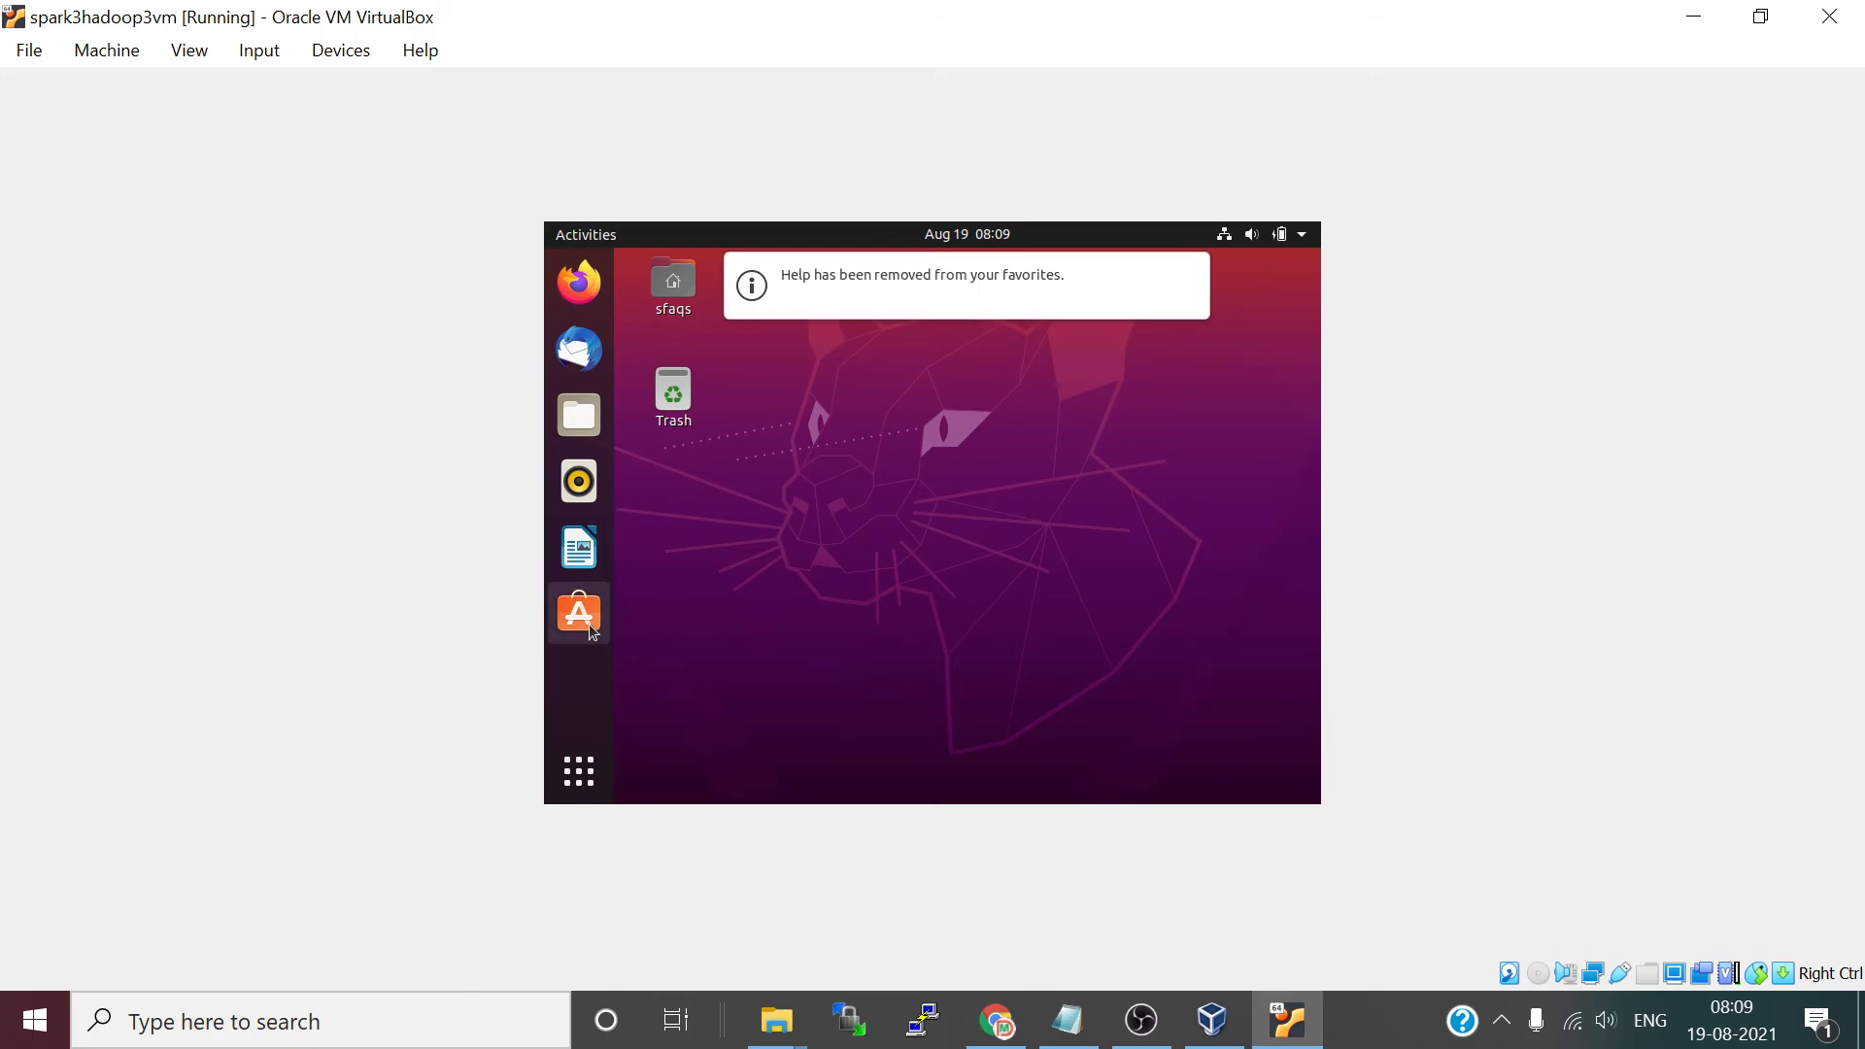
right_click(582, 551)
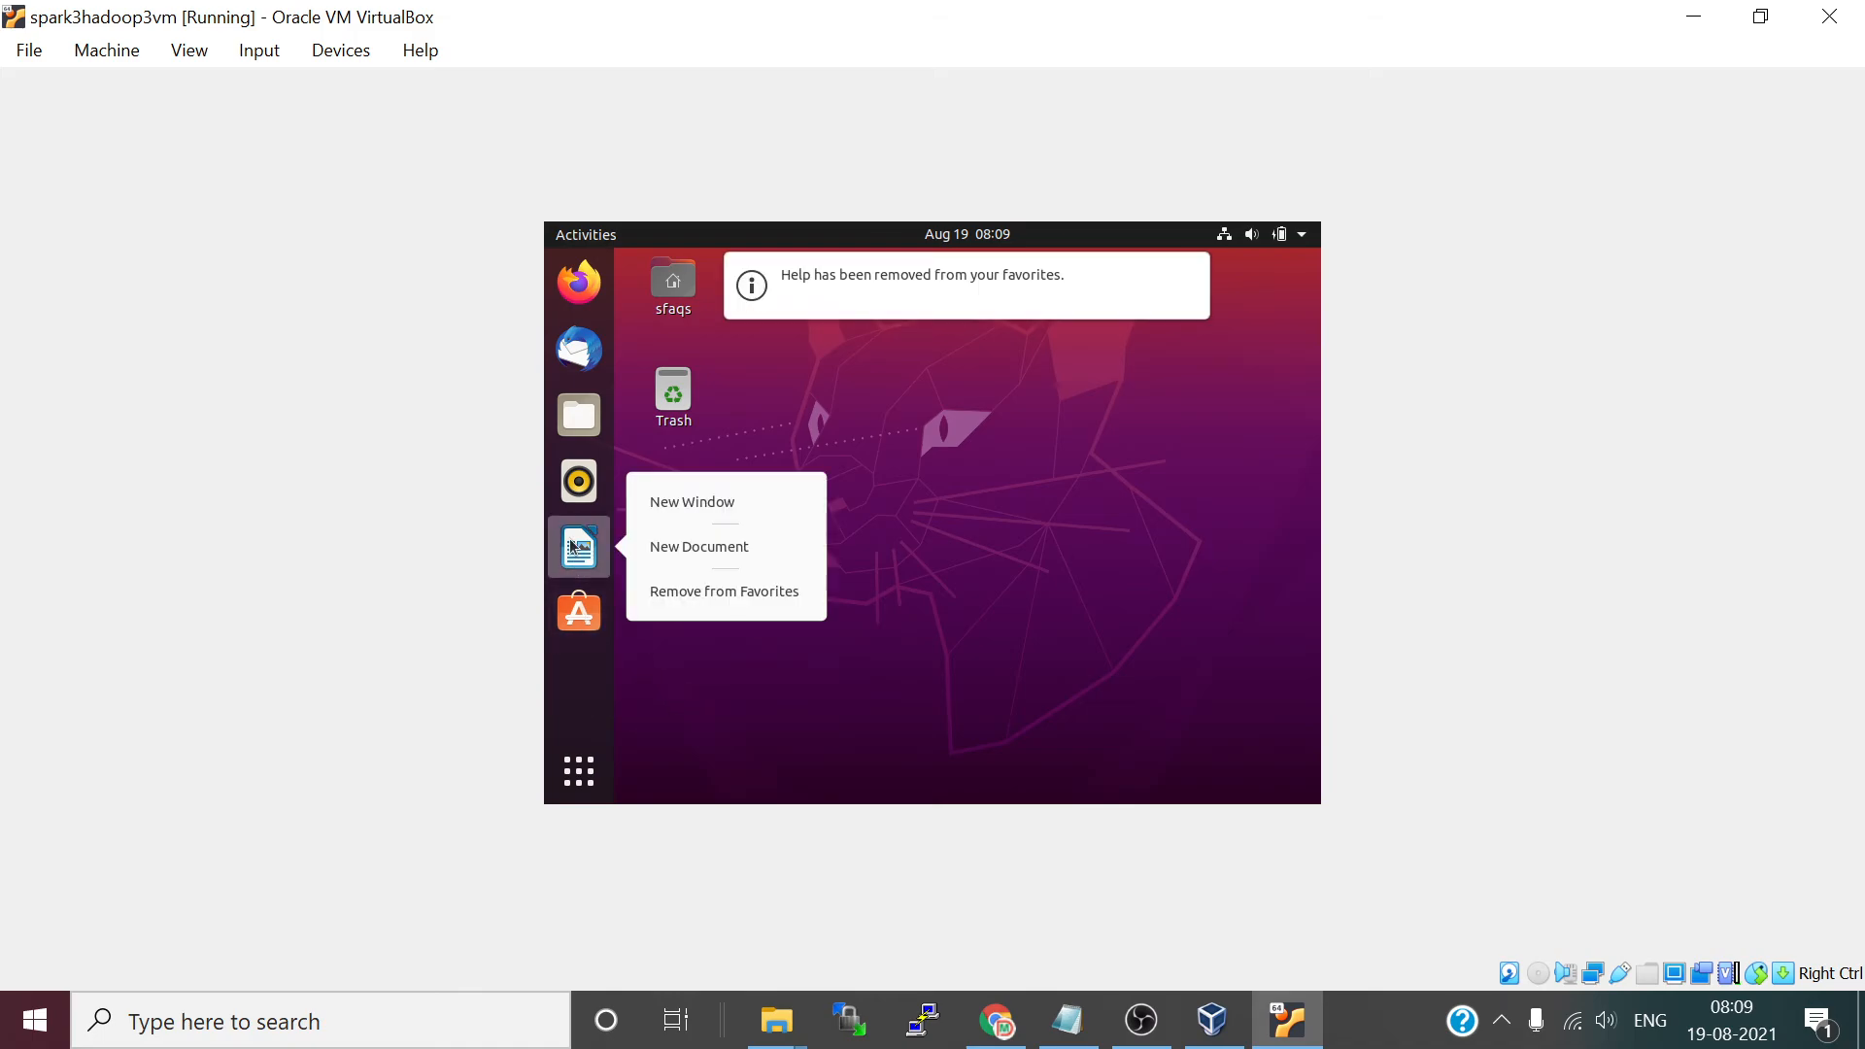
click(696, 596)
right_click(580, 481)
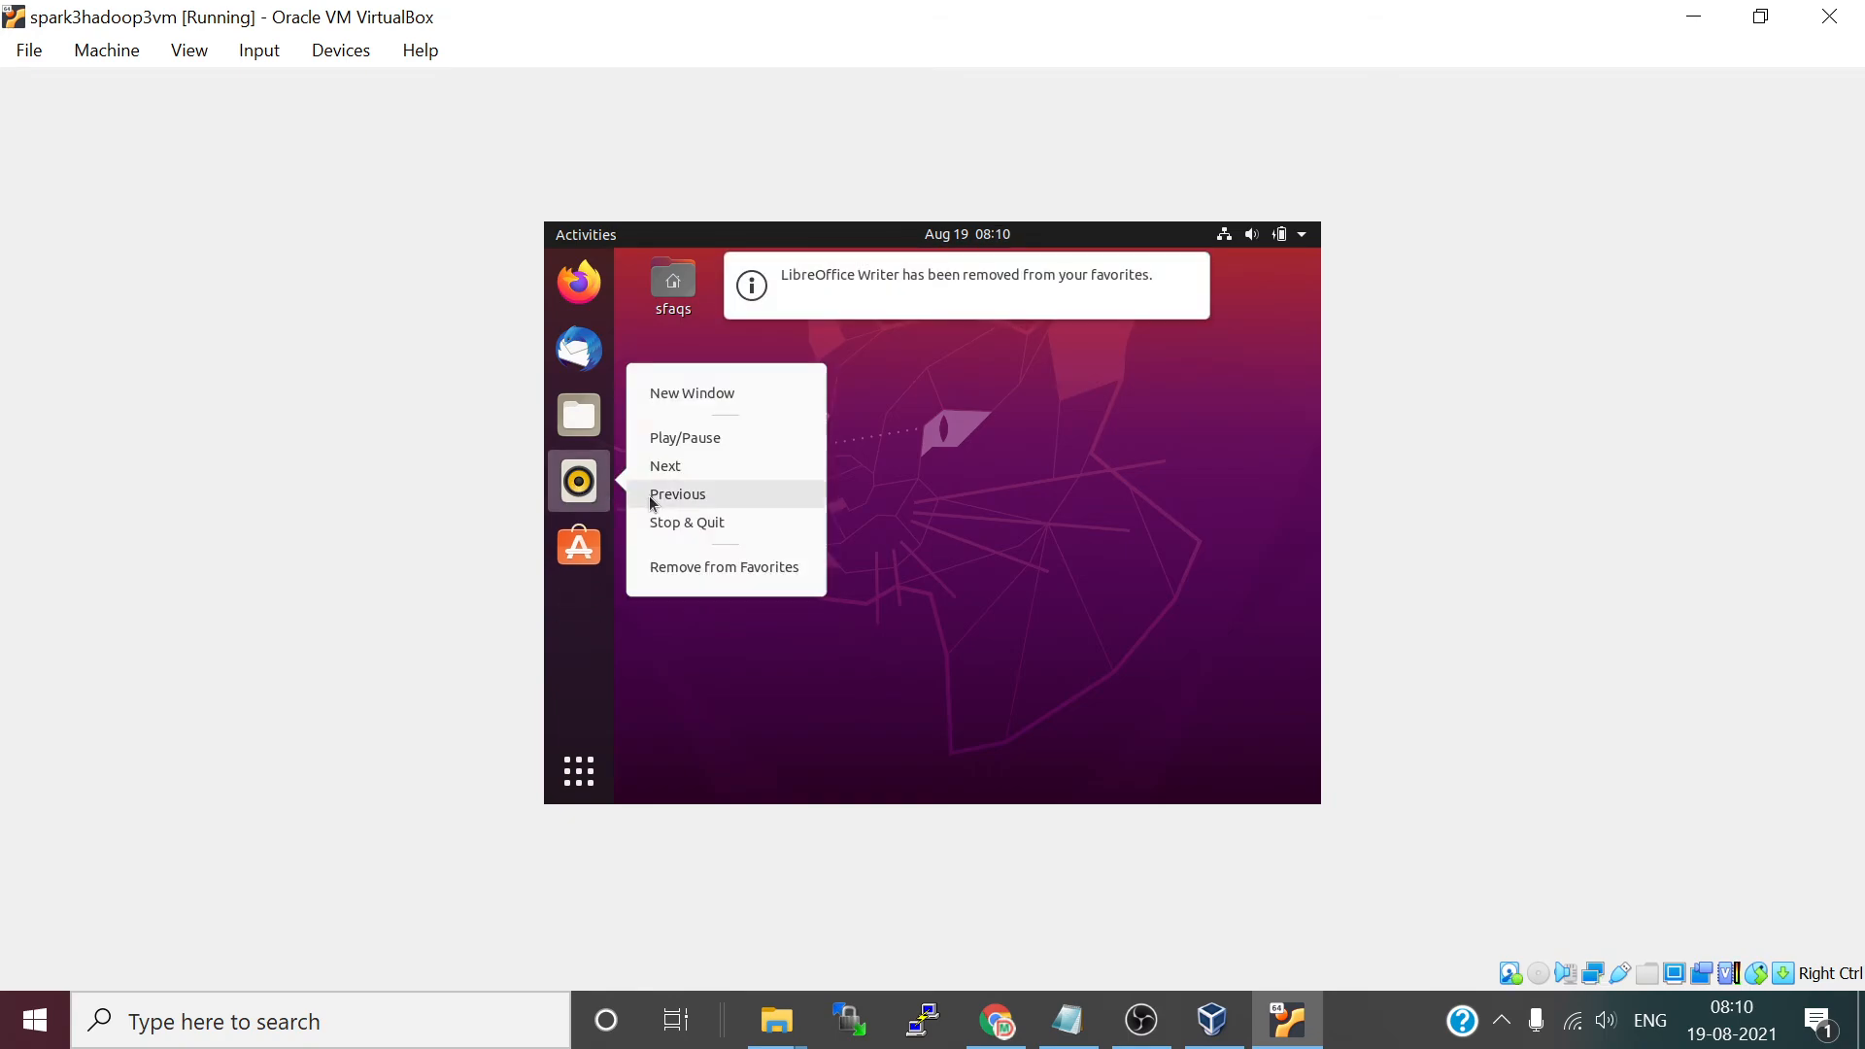
click(709, 566)
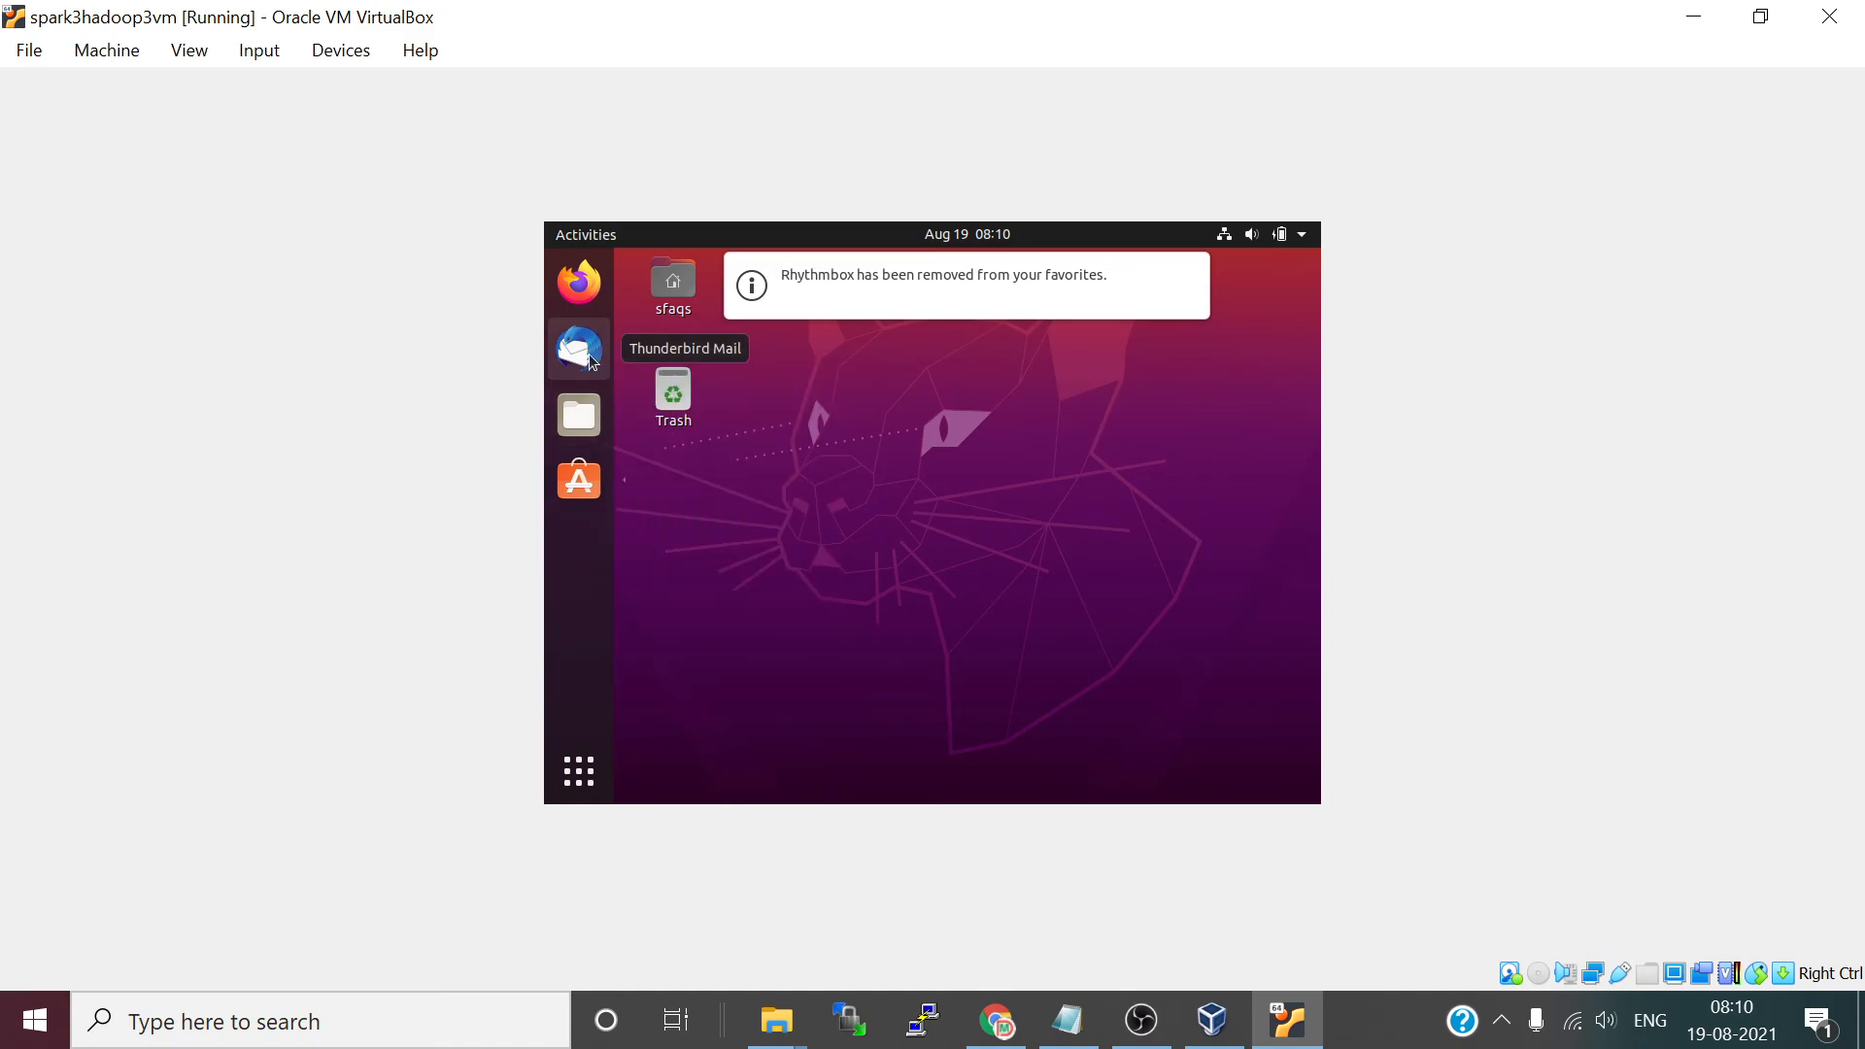
right_click(592, 363)
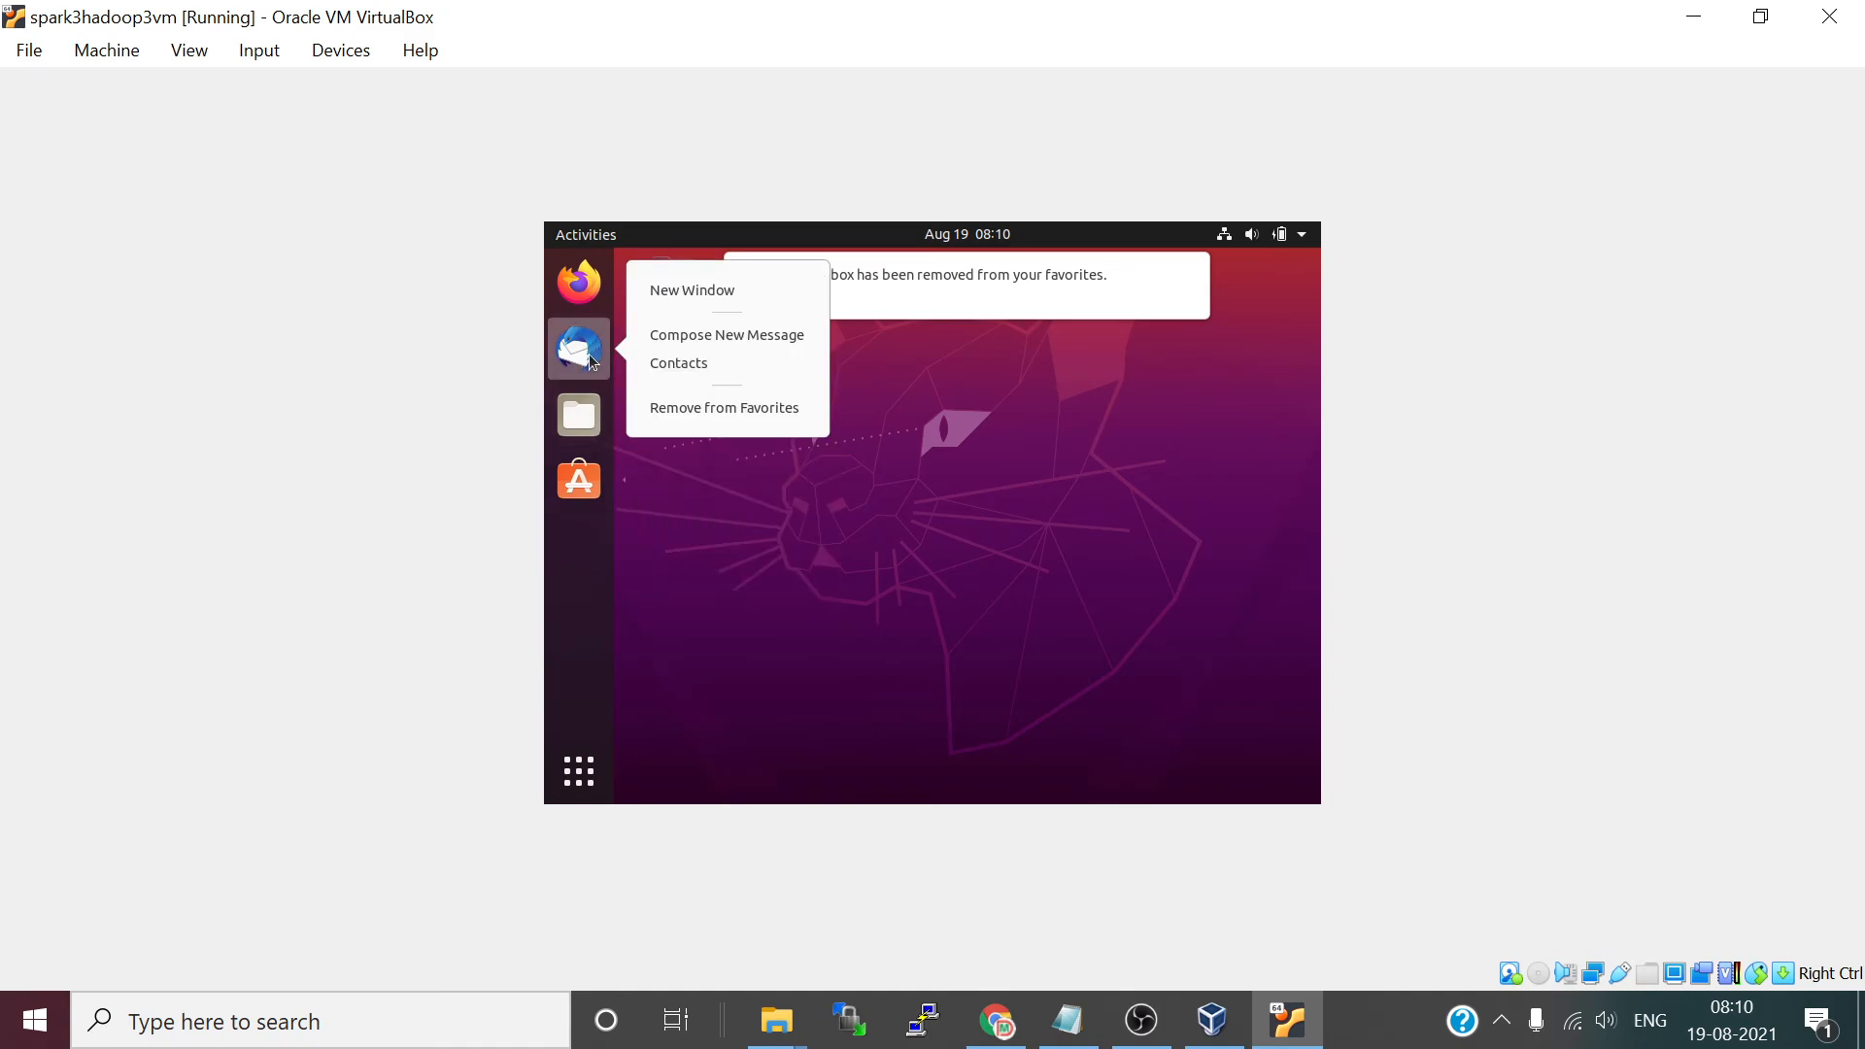
click(719, 411)
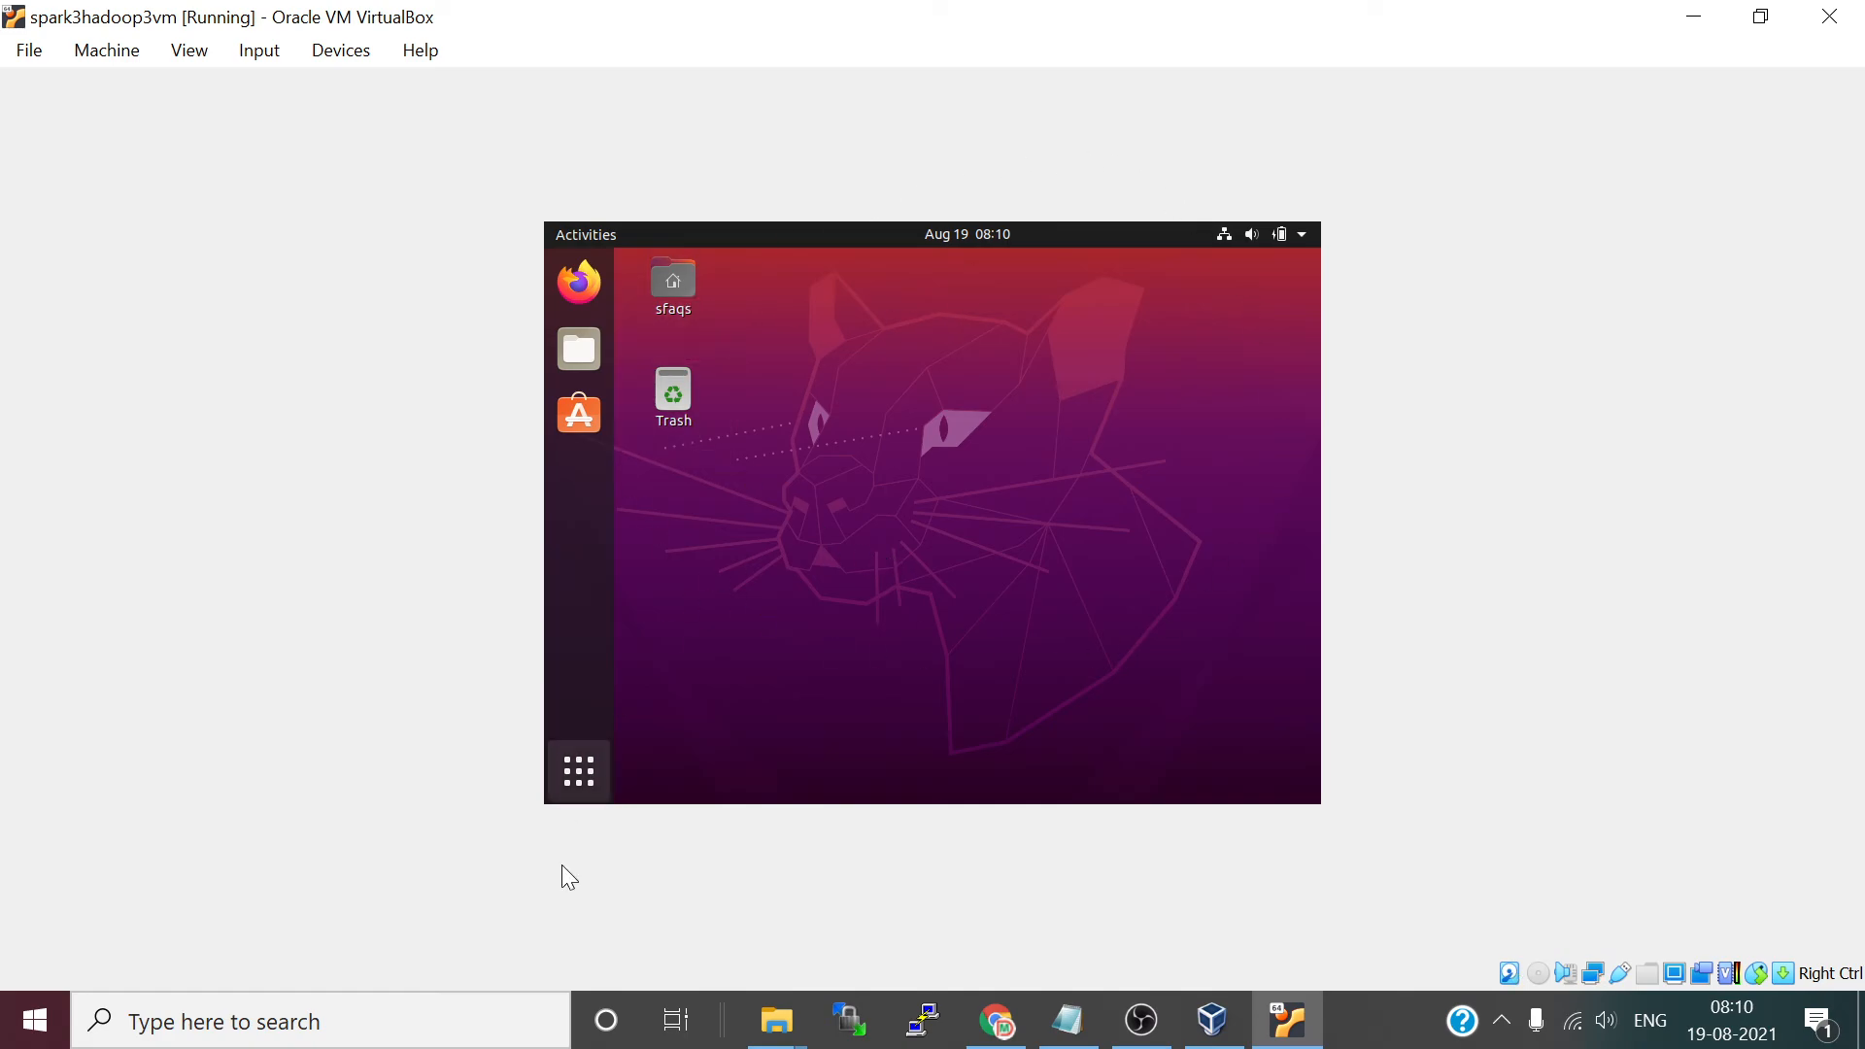
- Search the installed applications for display and open the Displays settings
click(582, 787)
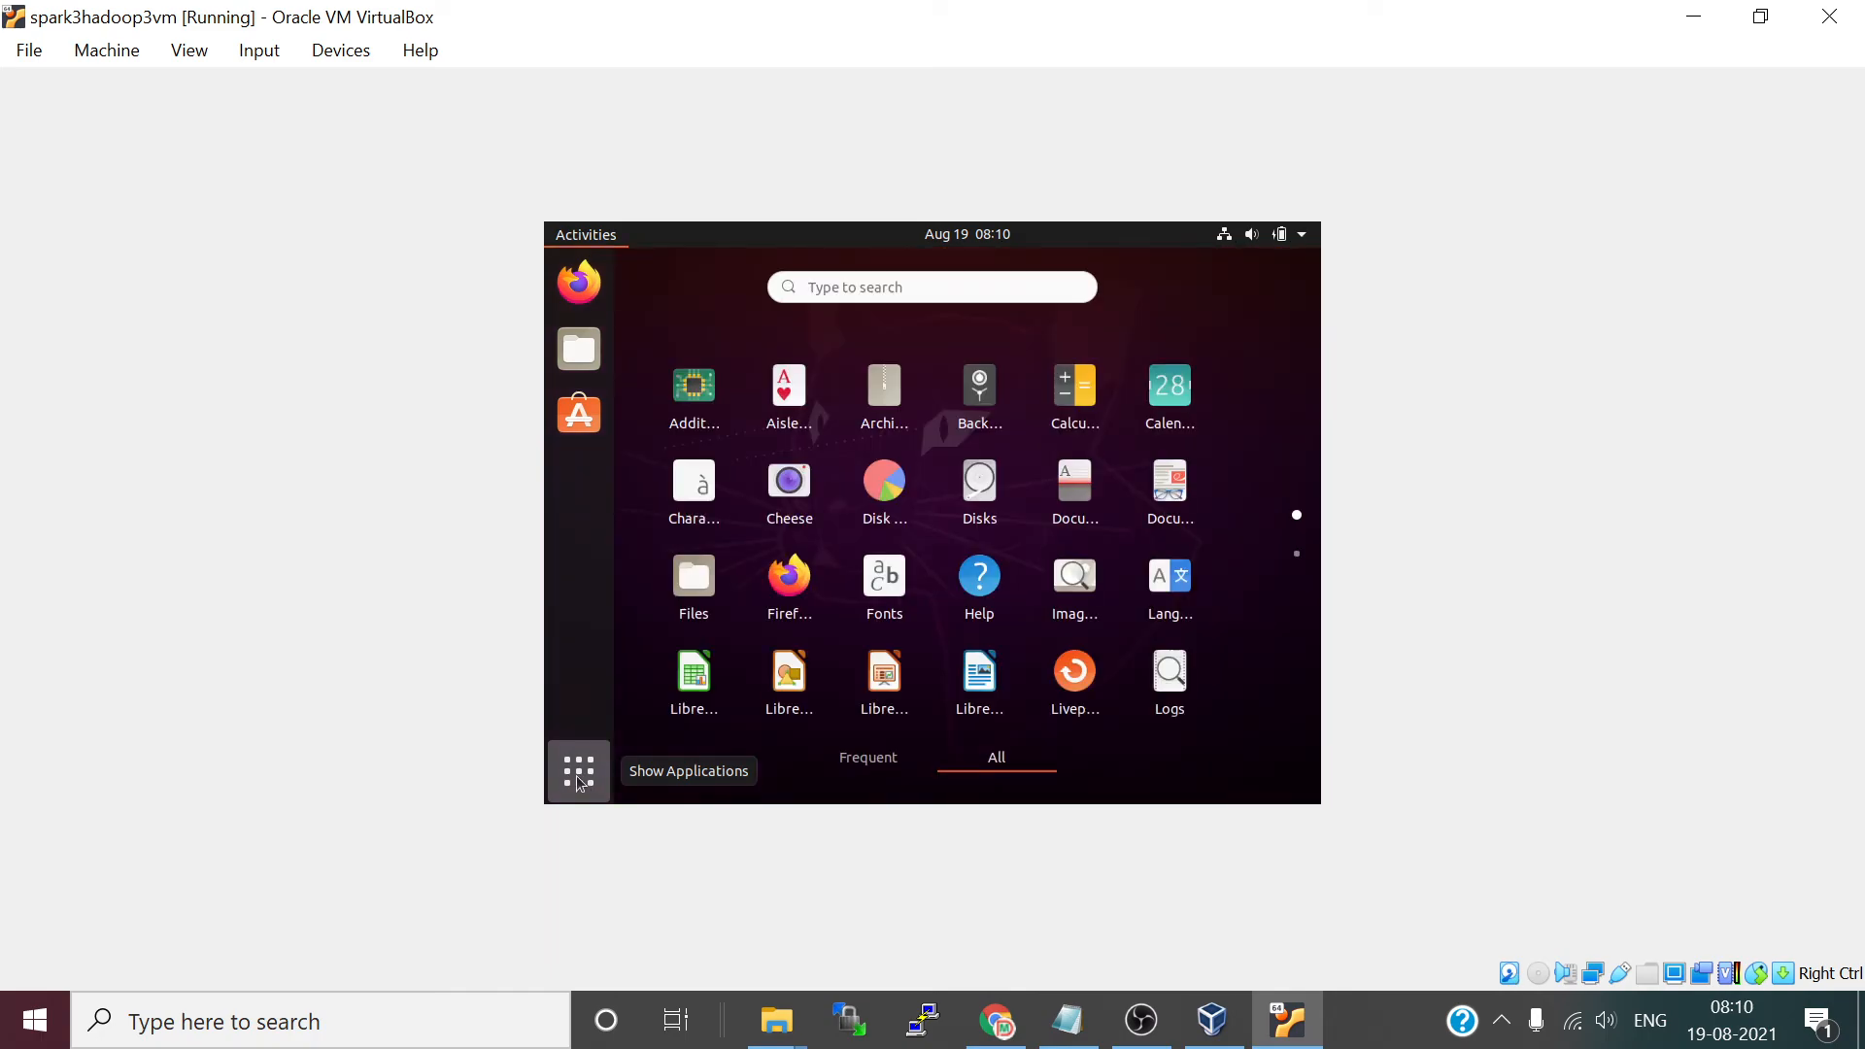
click(919, 283)
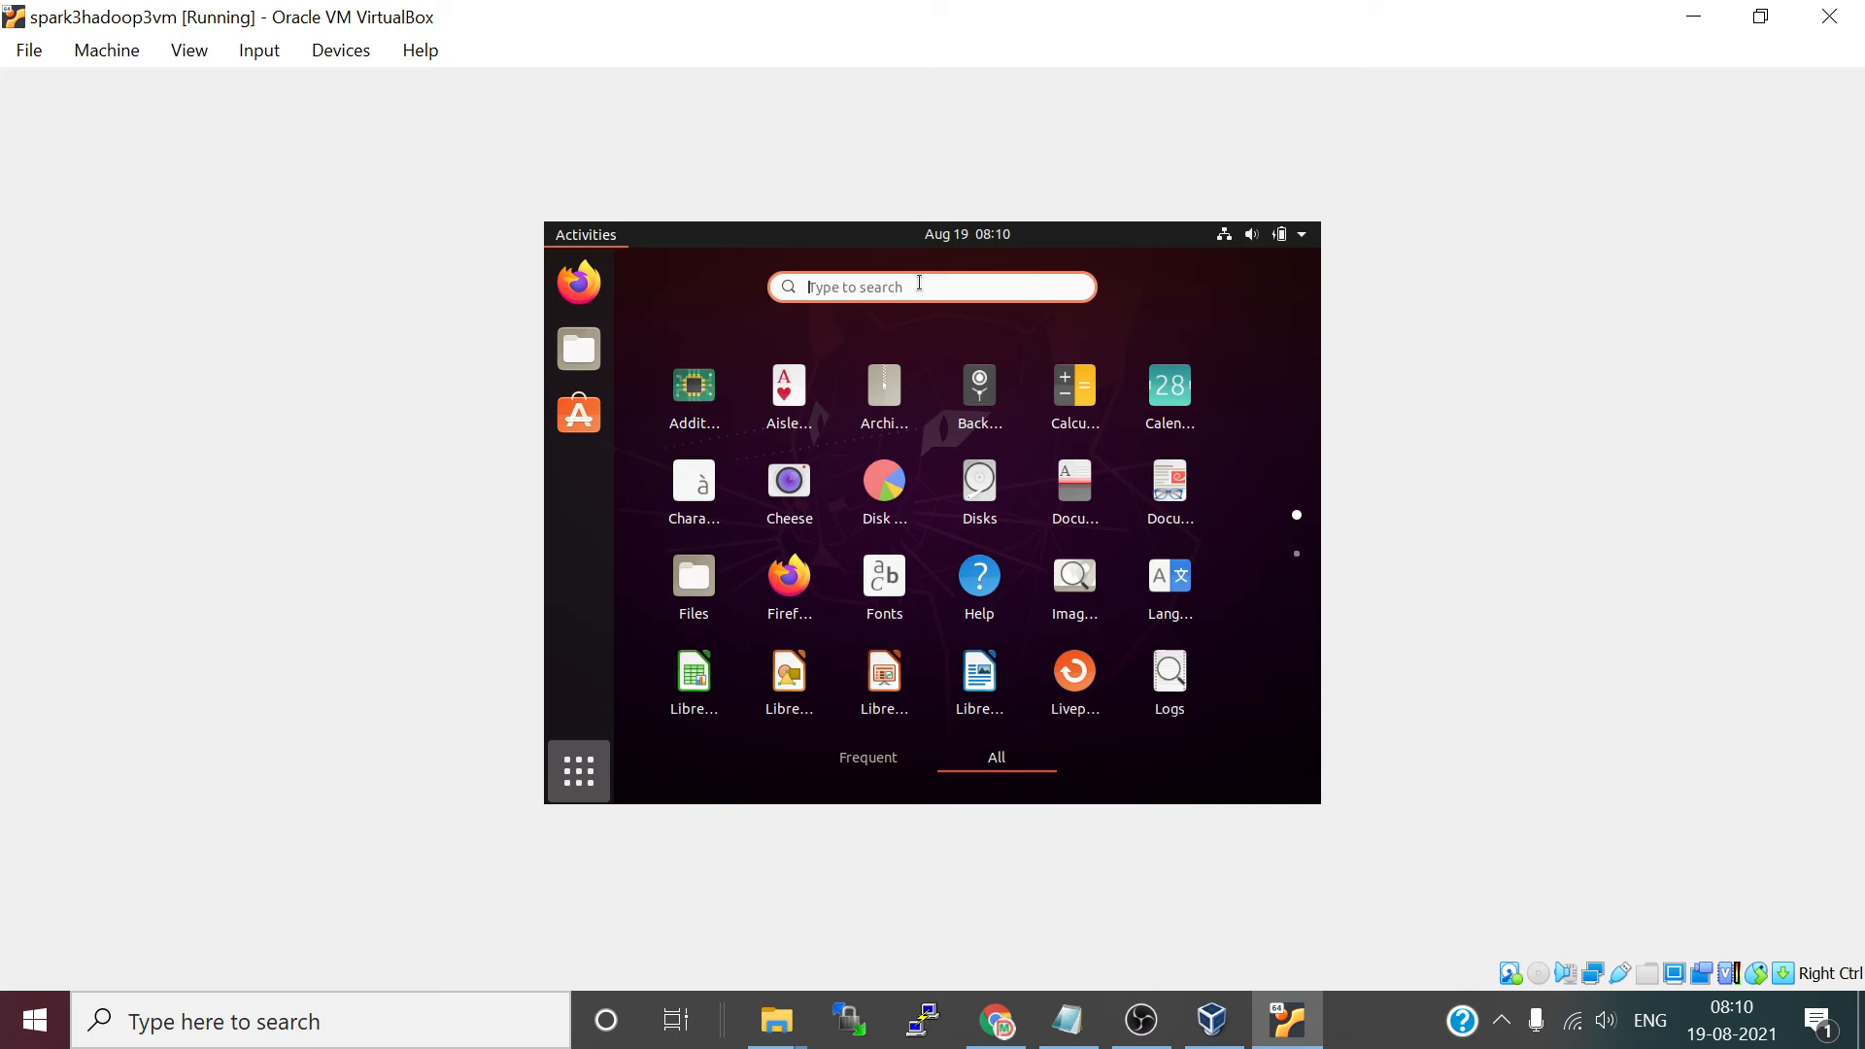
text(dis)
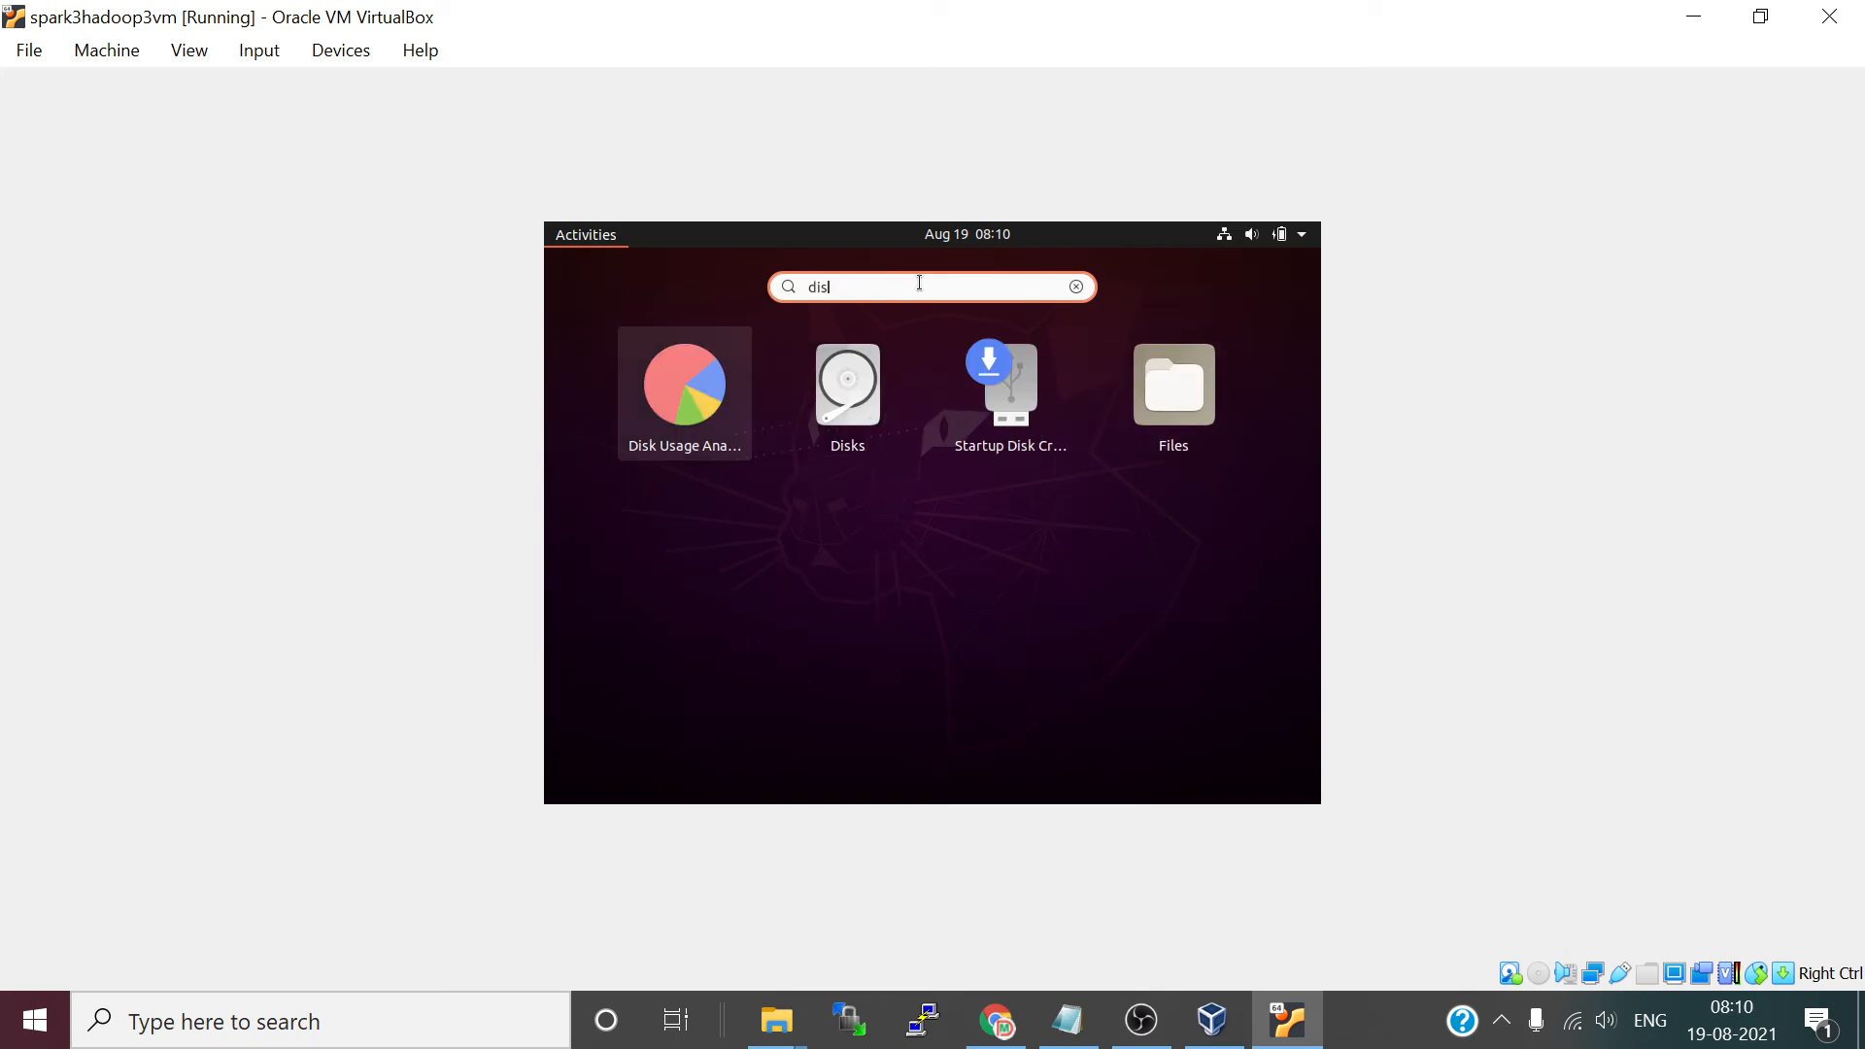
text([)
text(play)
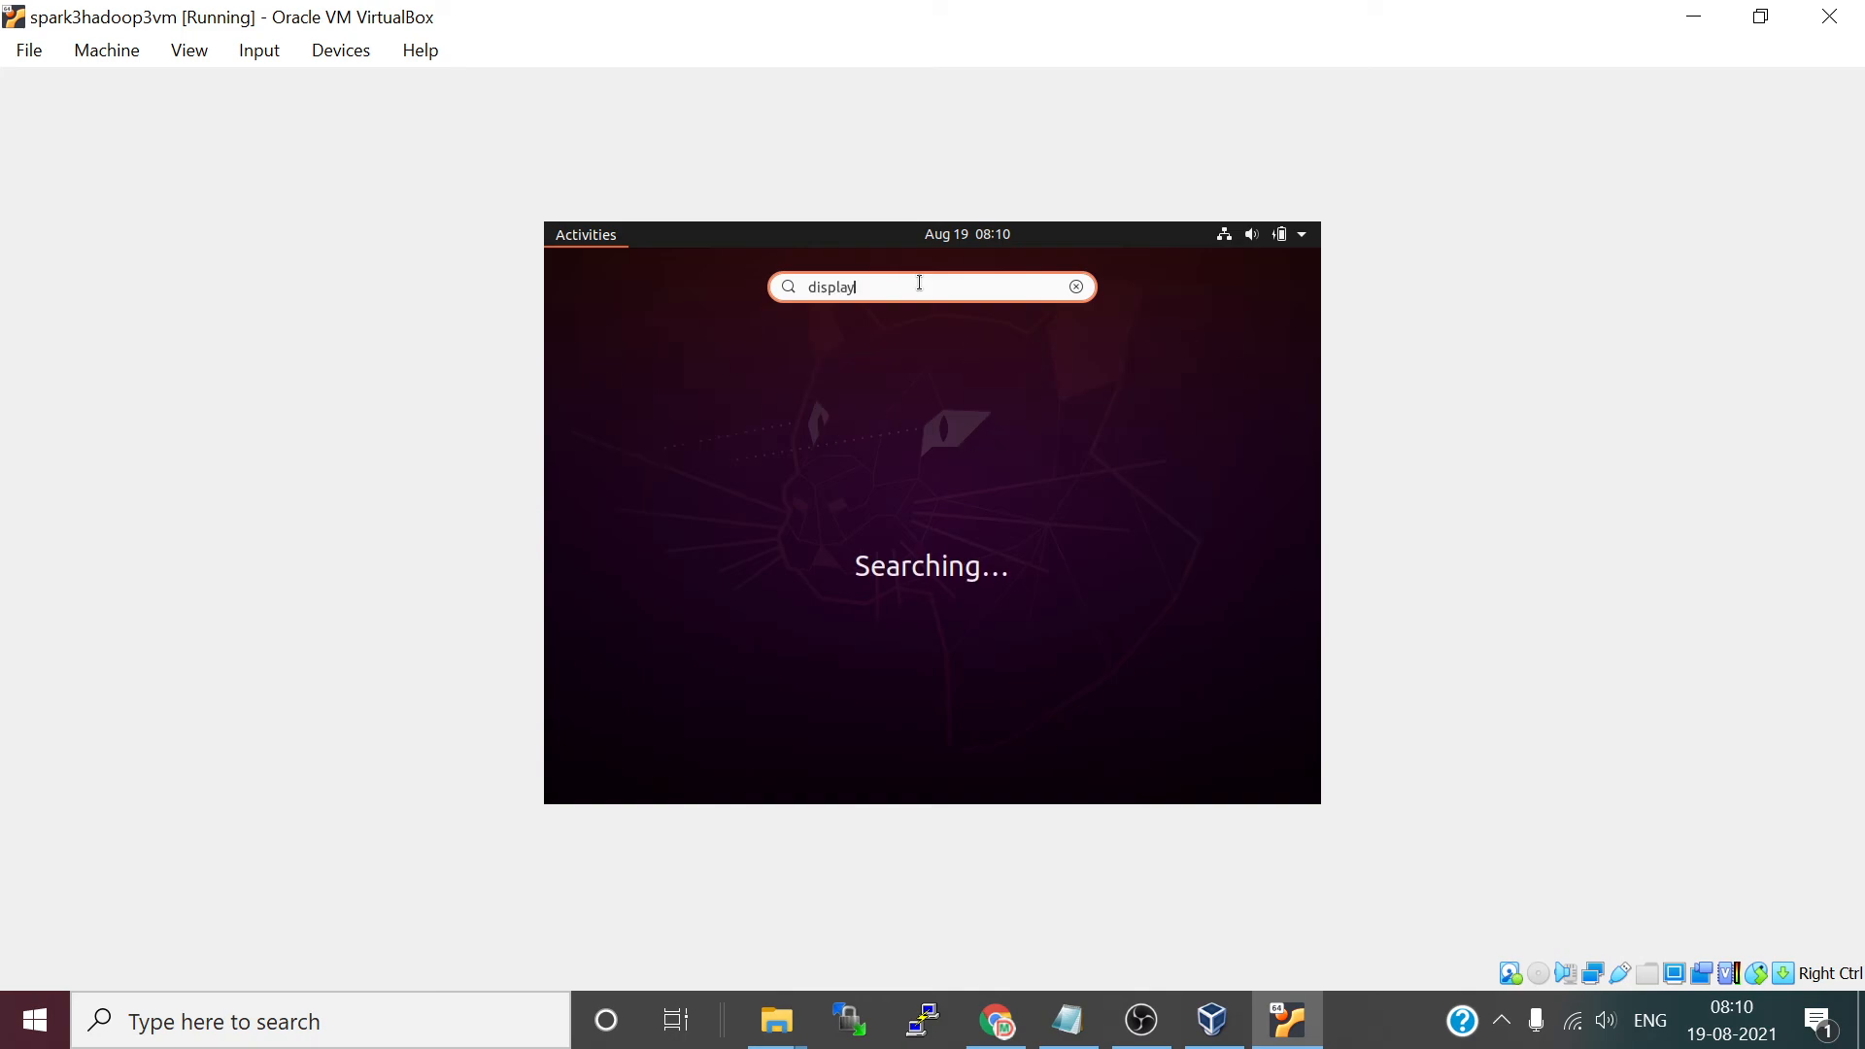
click(845, 366)
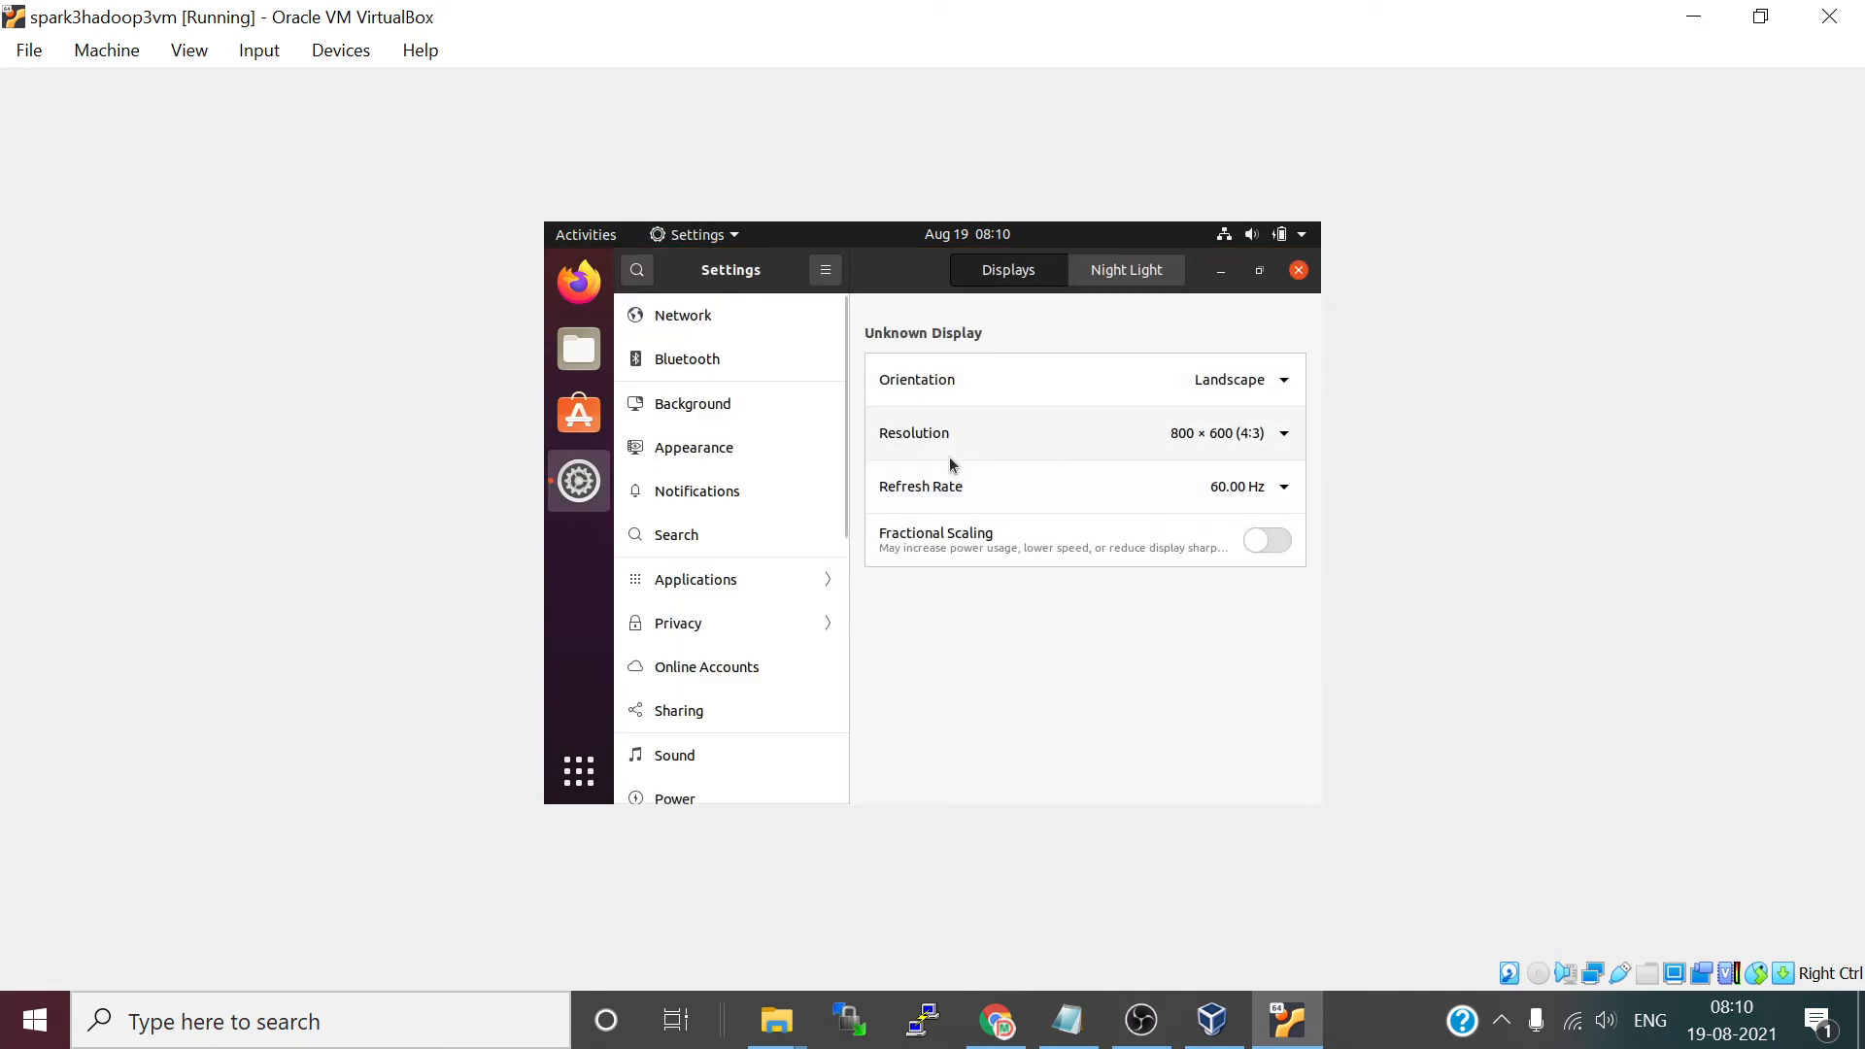
- Set the display resolution to 1440 × 900 (16:10), keep the changes, and close Settings
click(1129, 437)
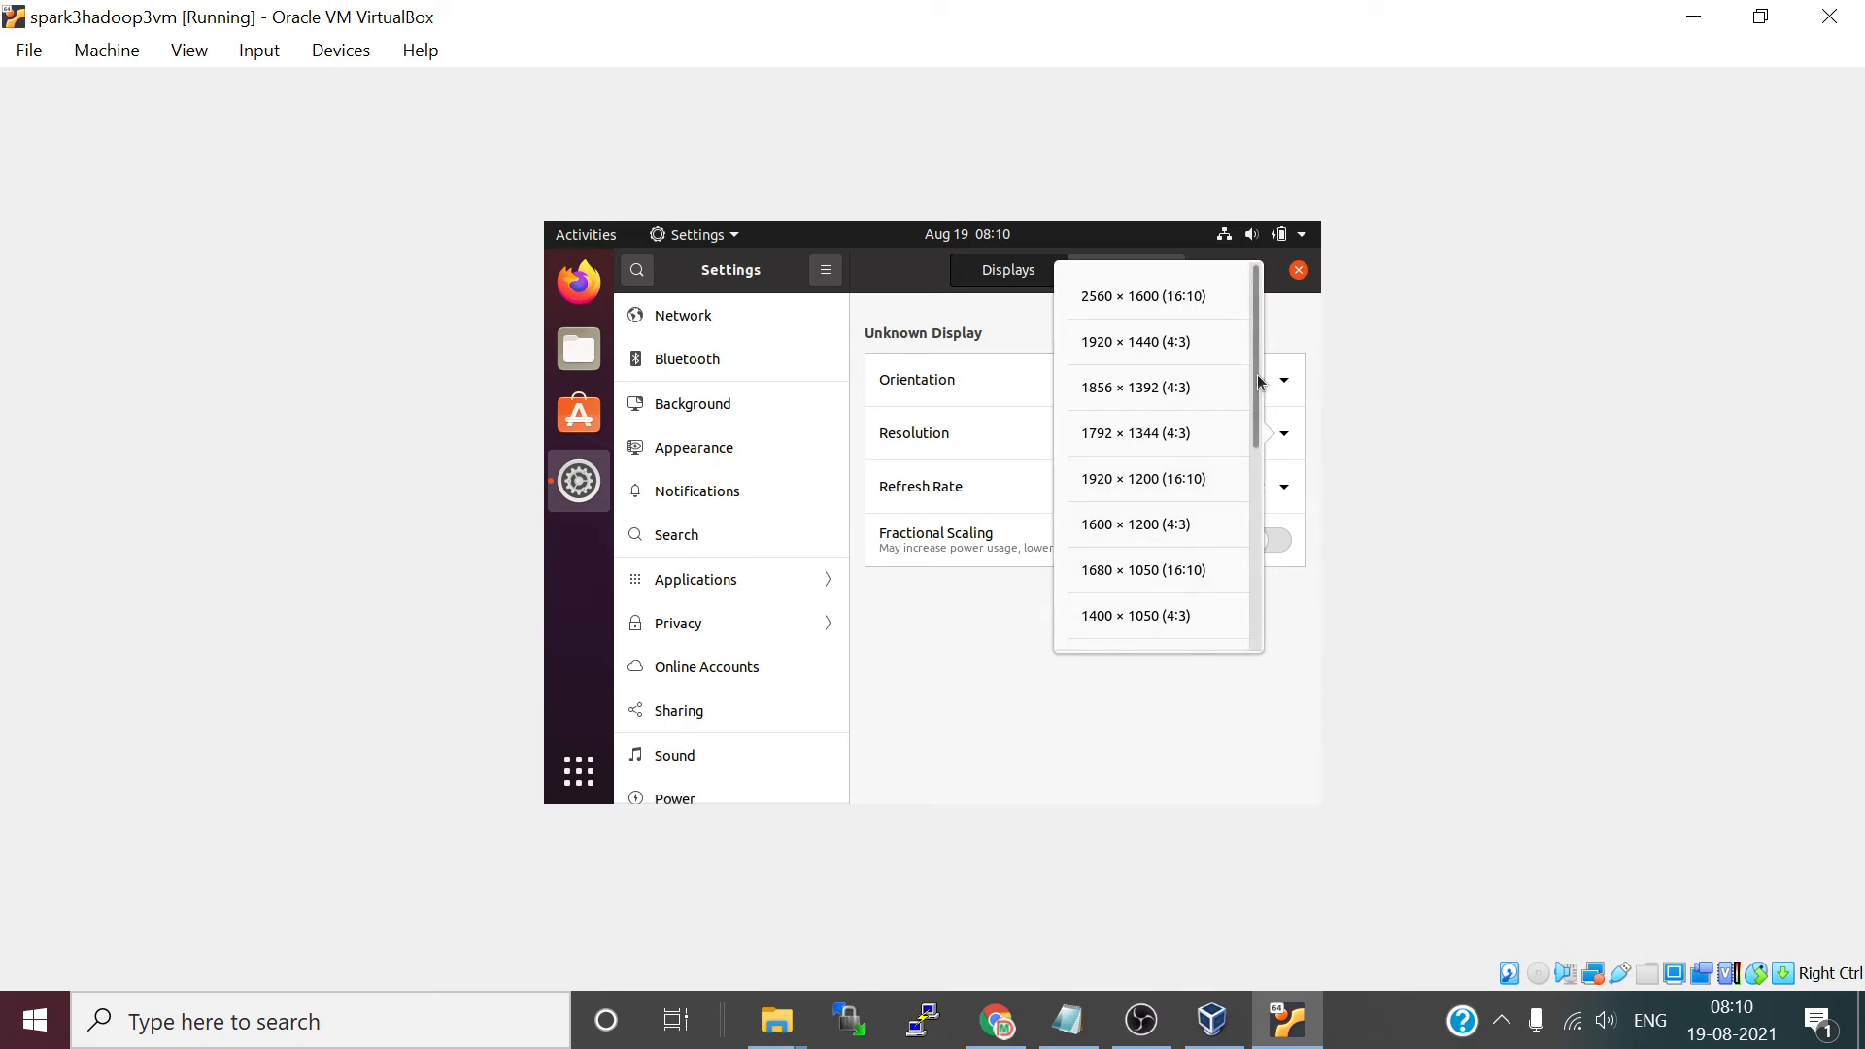
scroll(1257, 439, down, 1)
scroll(1257, 447, down, 2)
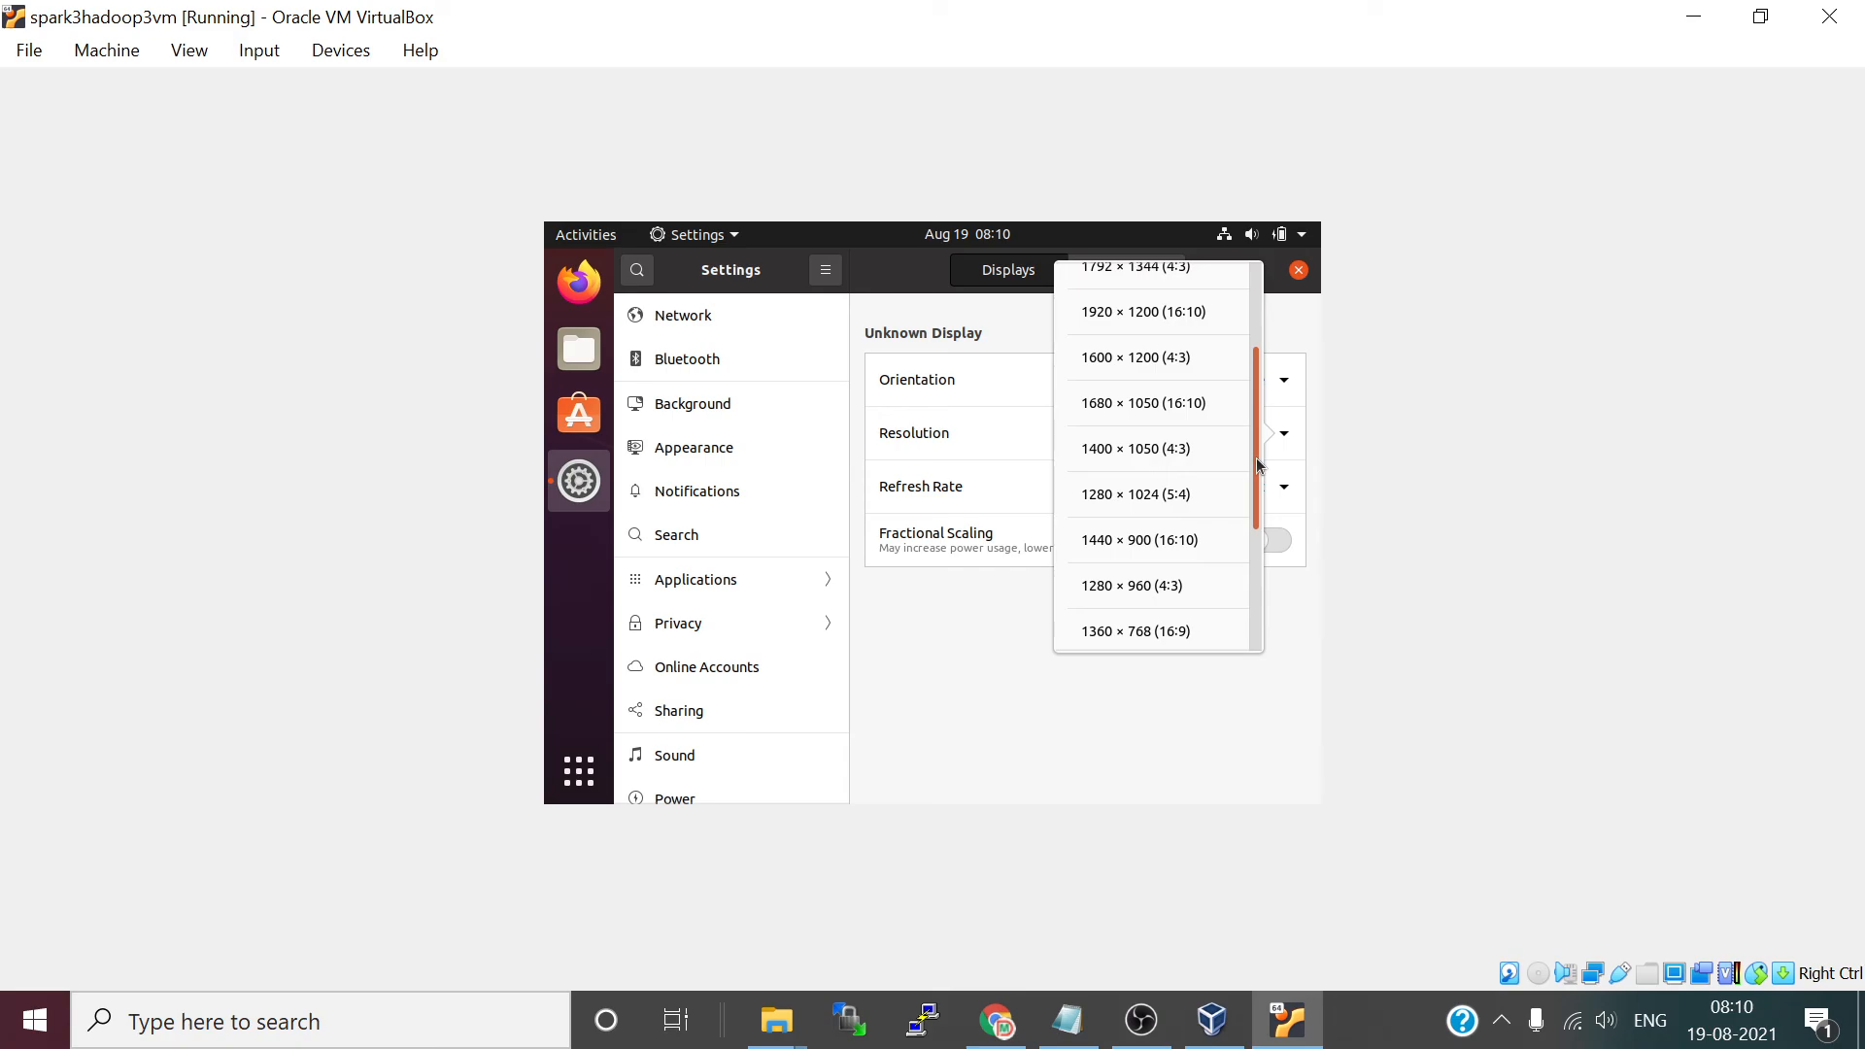
click(1179, 546)
click(1282, 276)
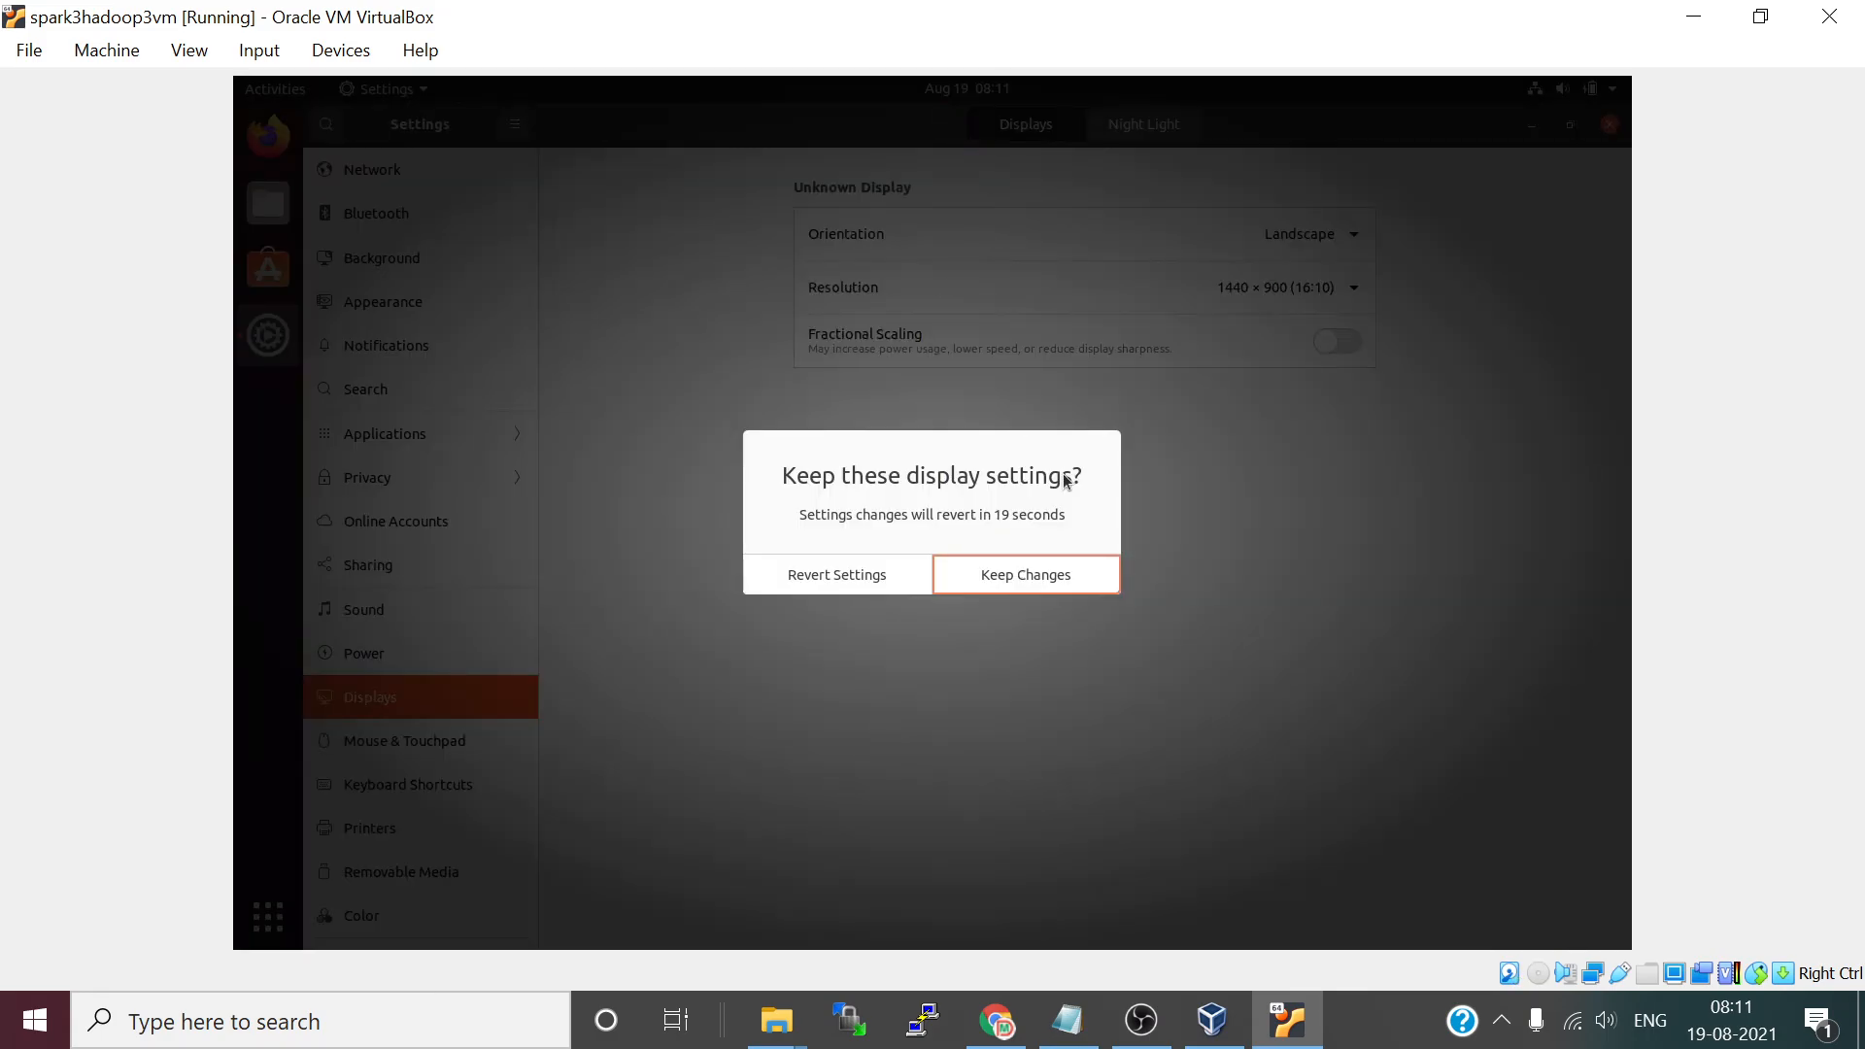
click(987, 582)
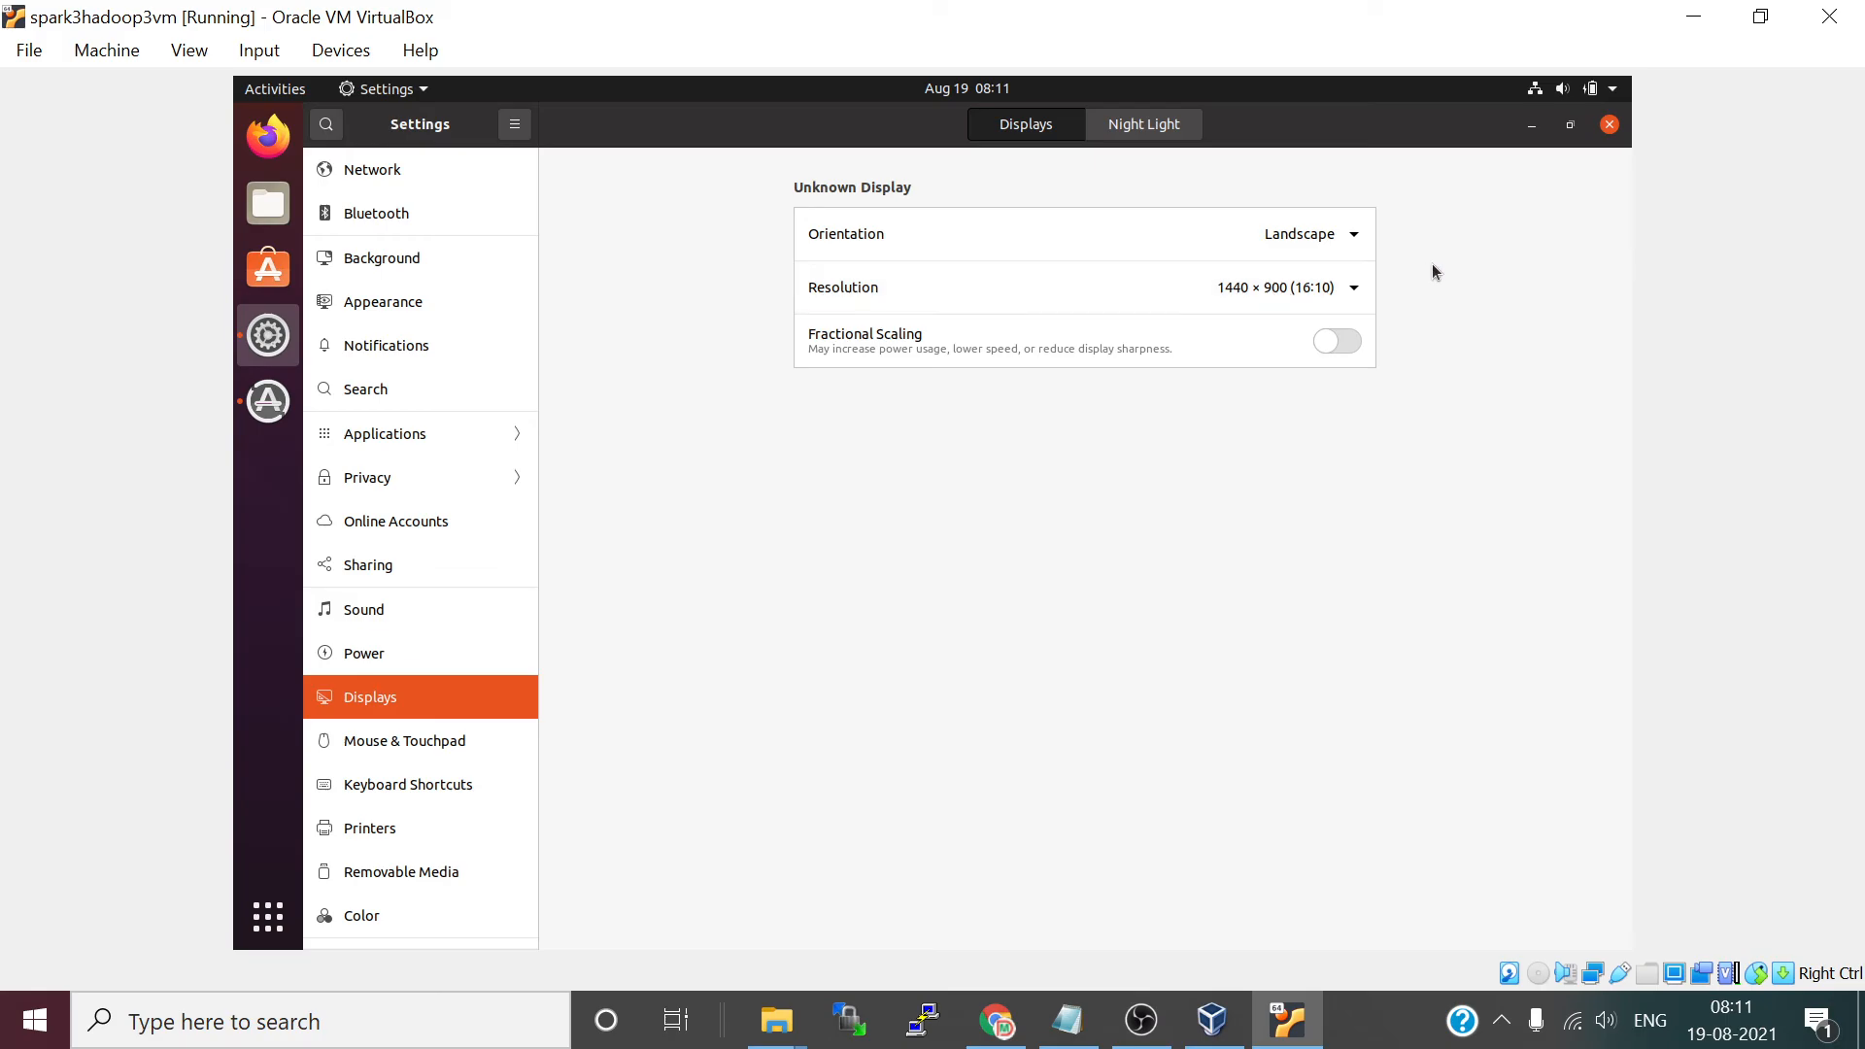
click(1610, 126)
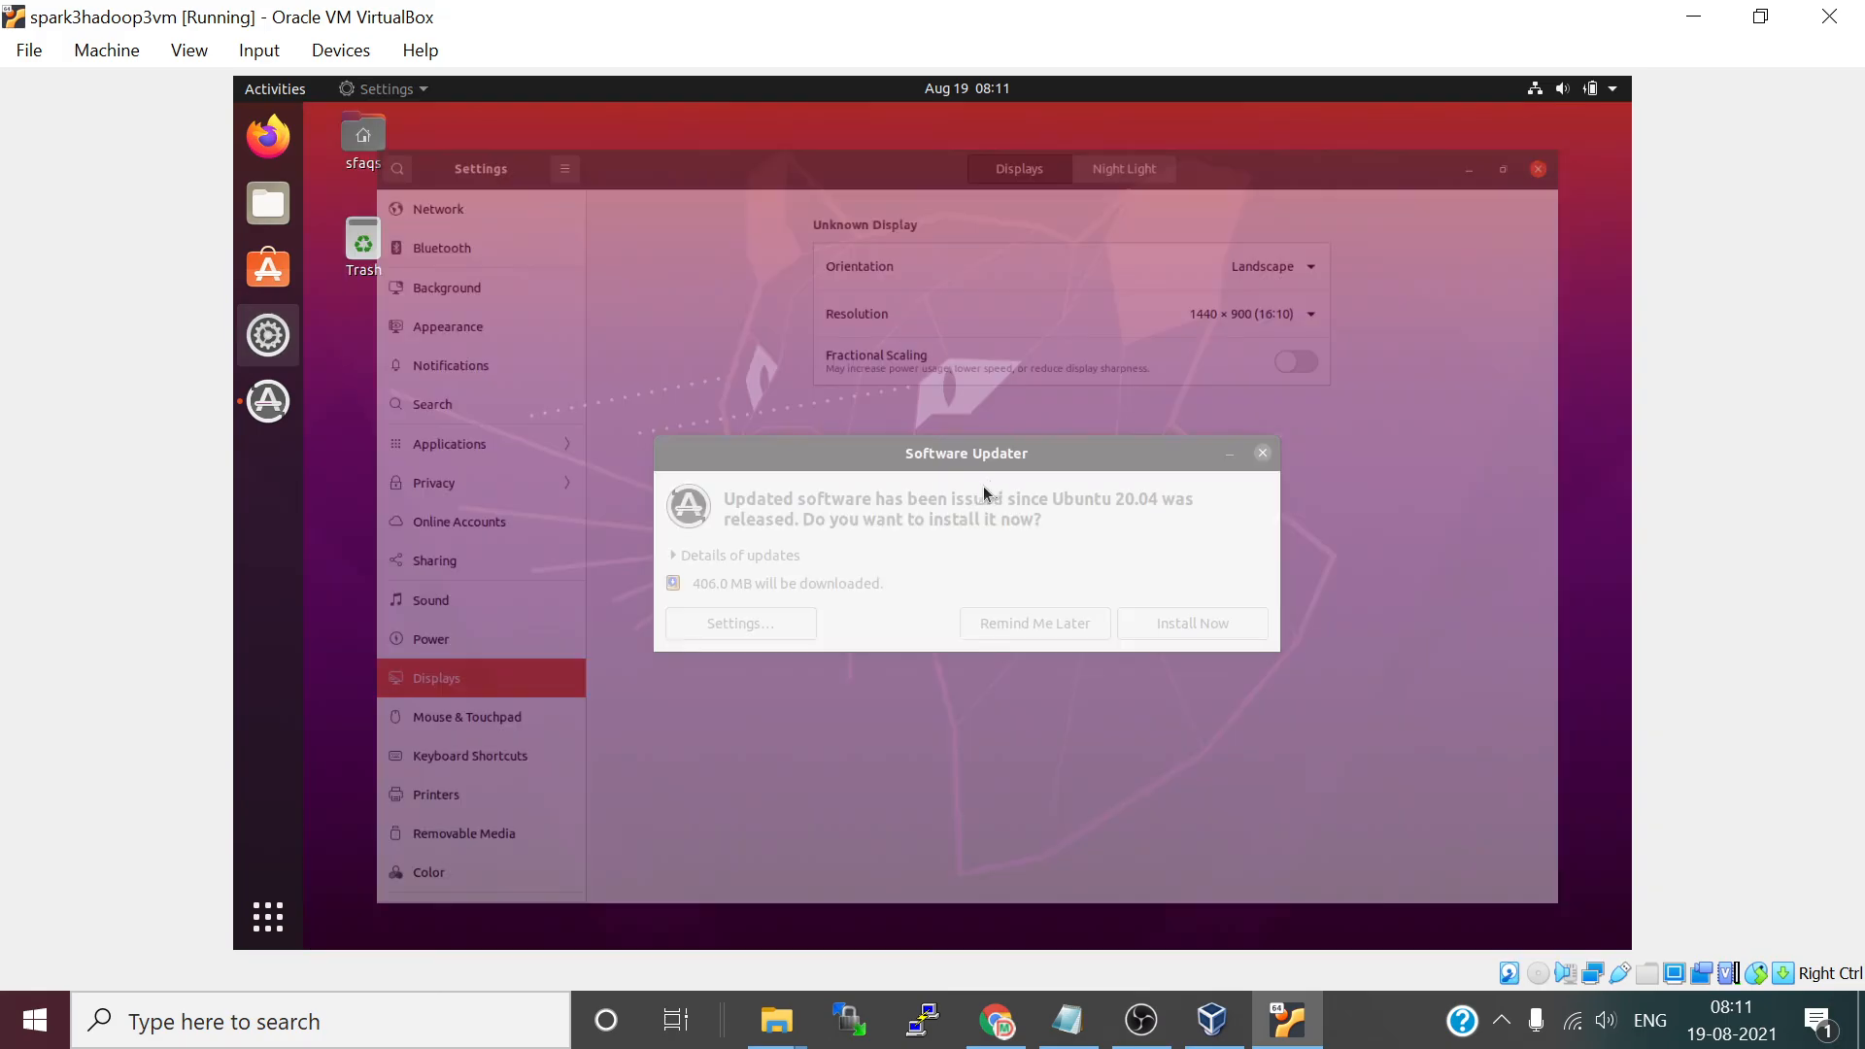
- Postpone the software updates with Remind Me Later, and search for terminal to add Terminal to the dock's favorites
click(991, 630)
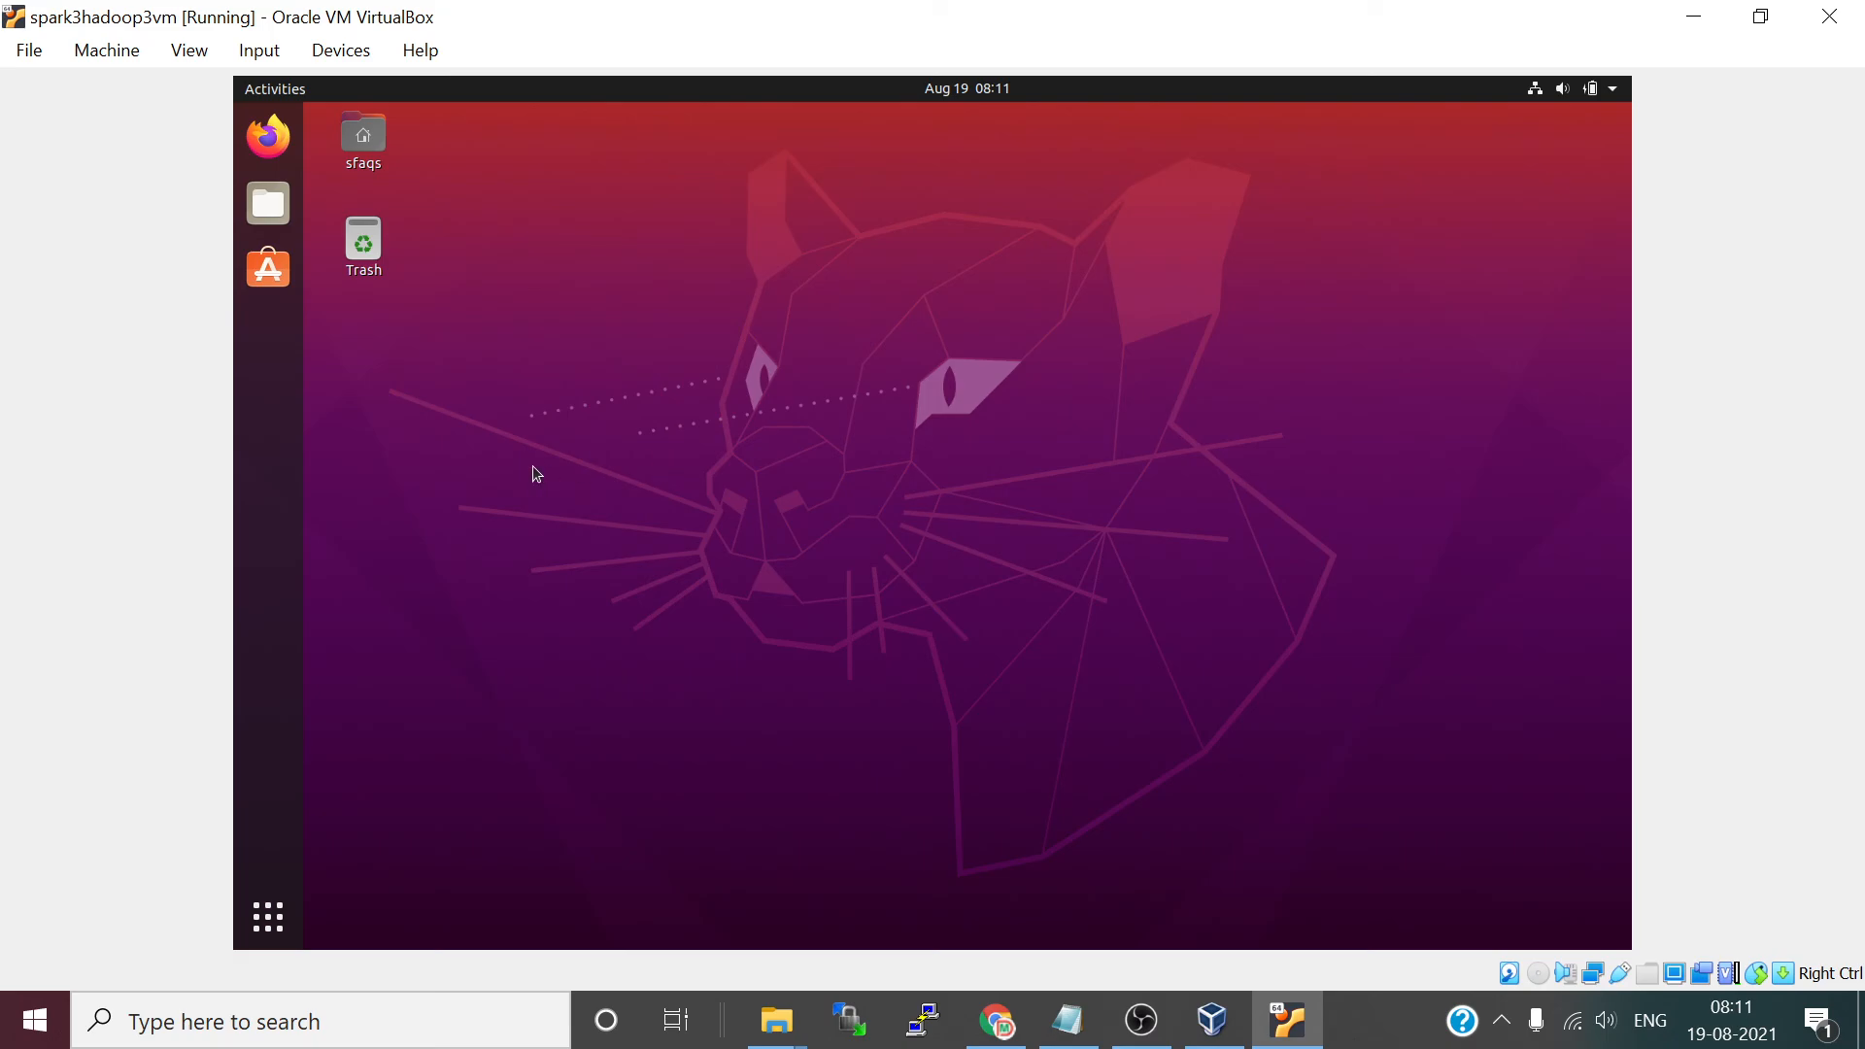
click(277, 931)
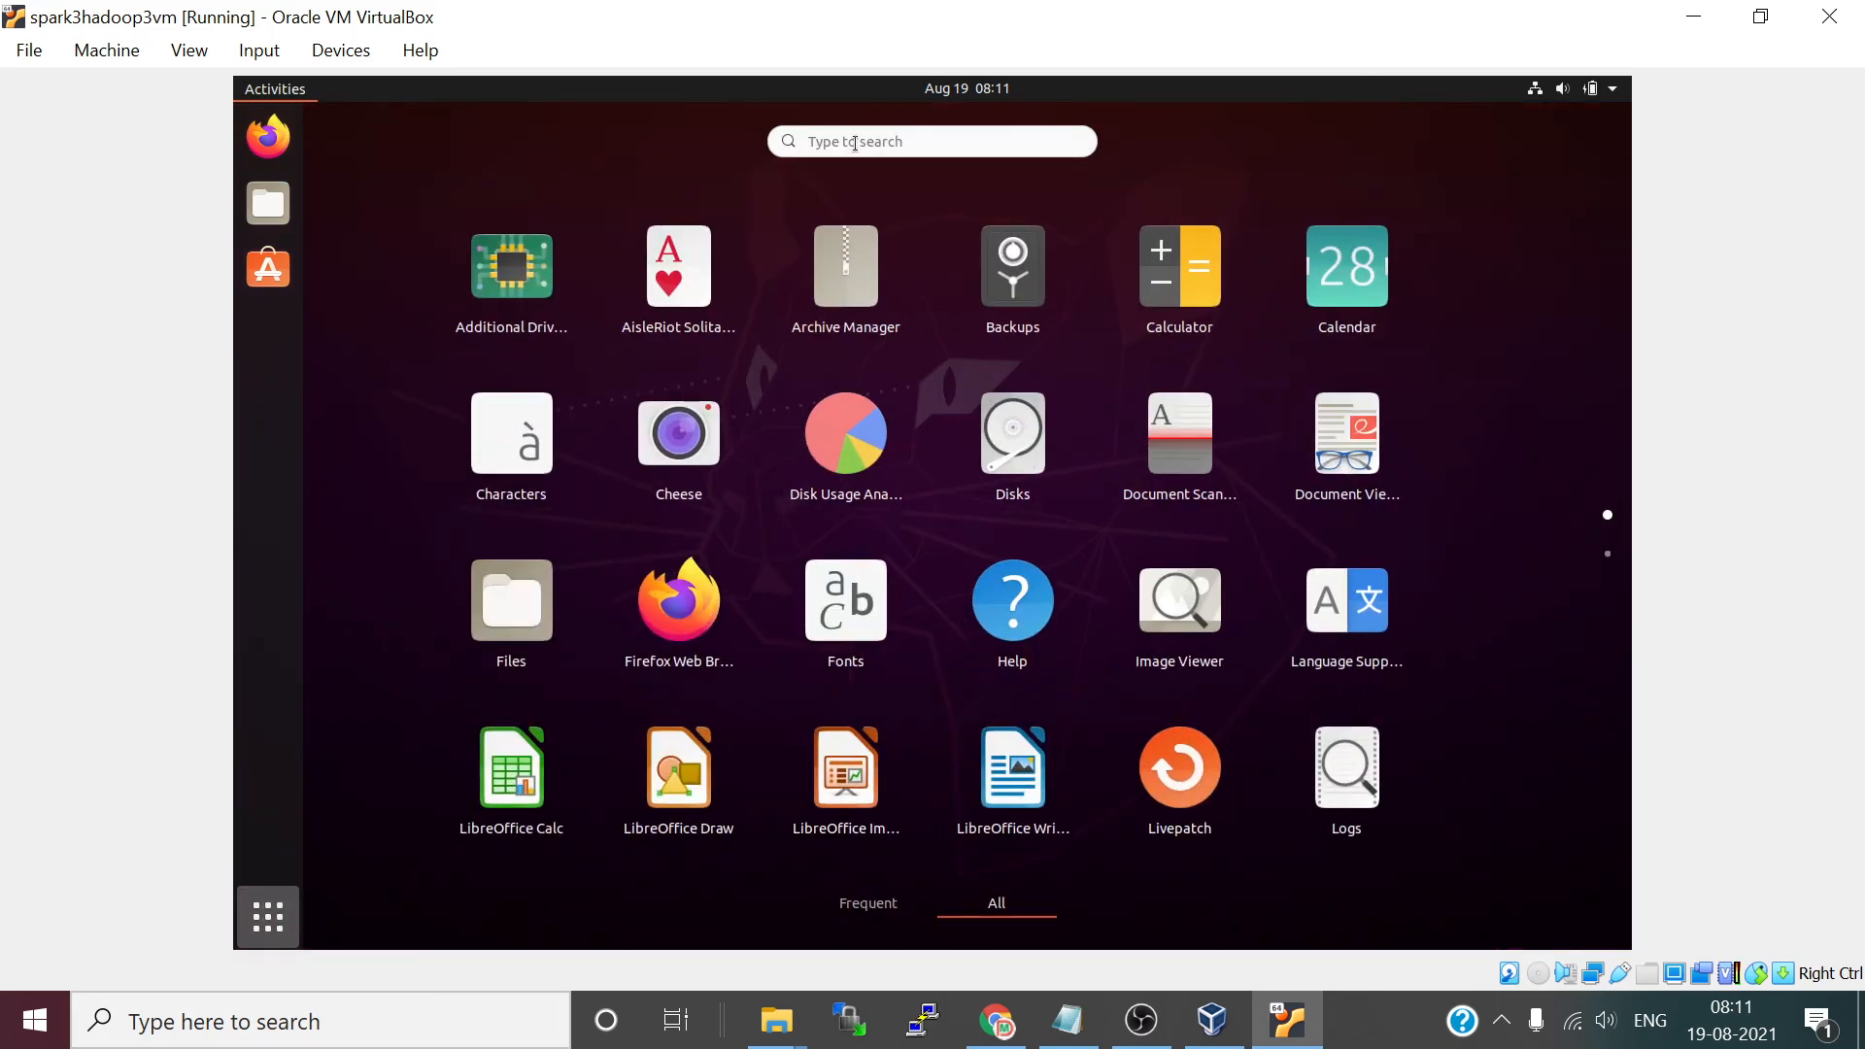
click(855, 142)
text(ter)
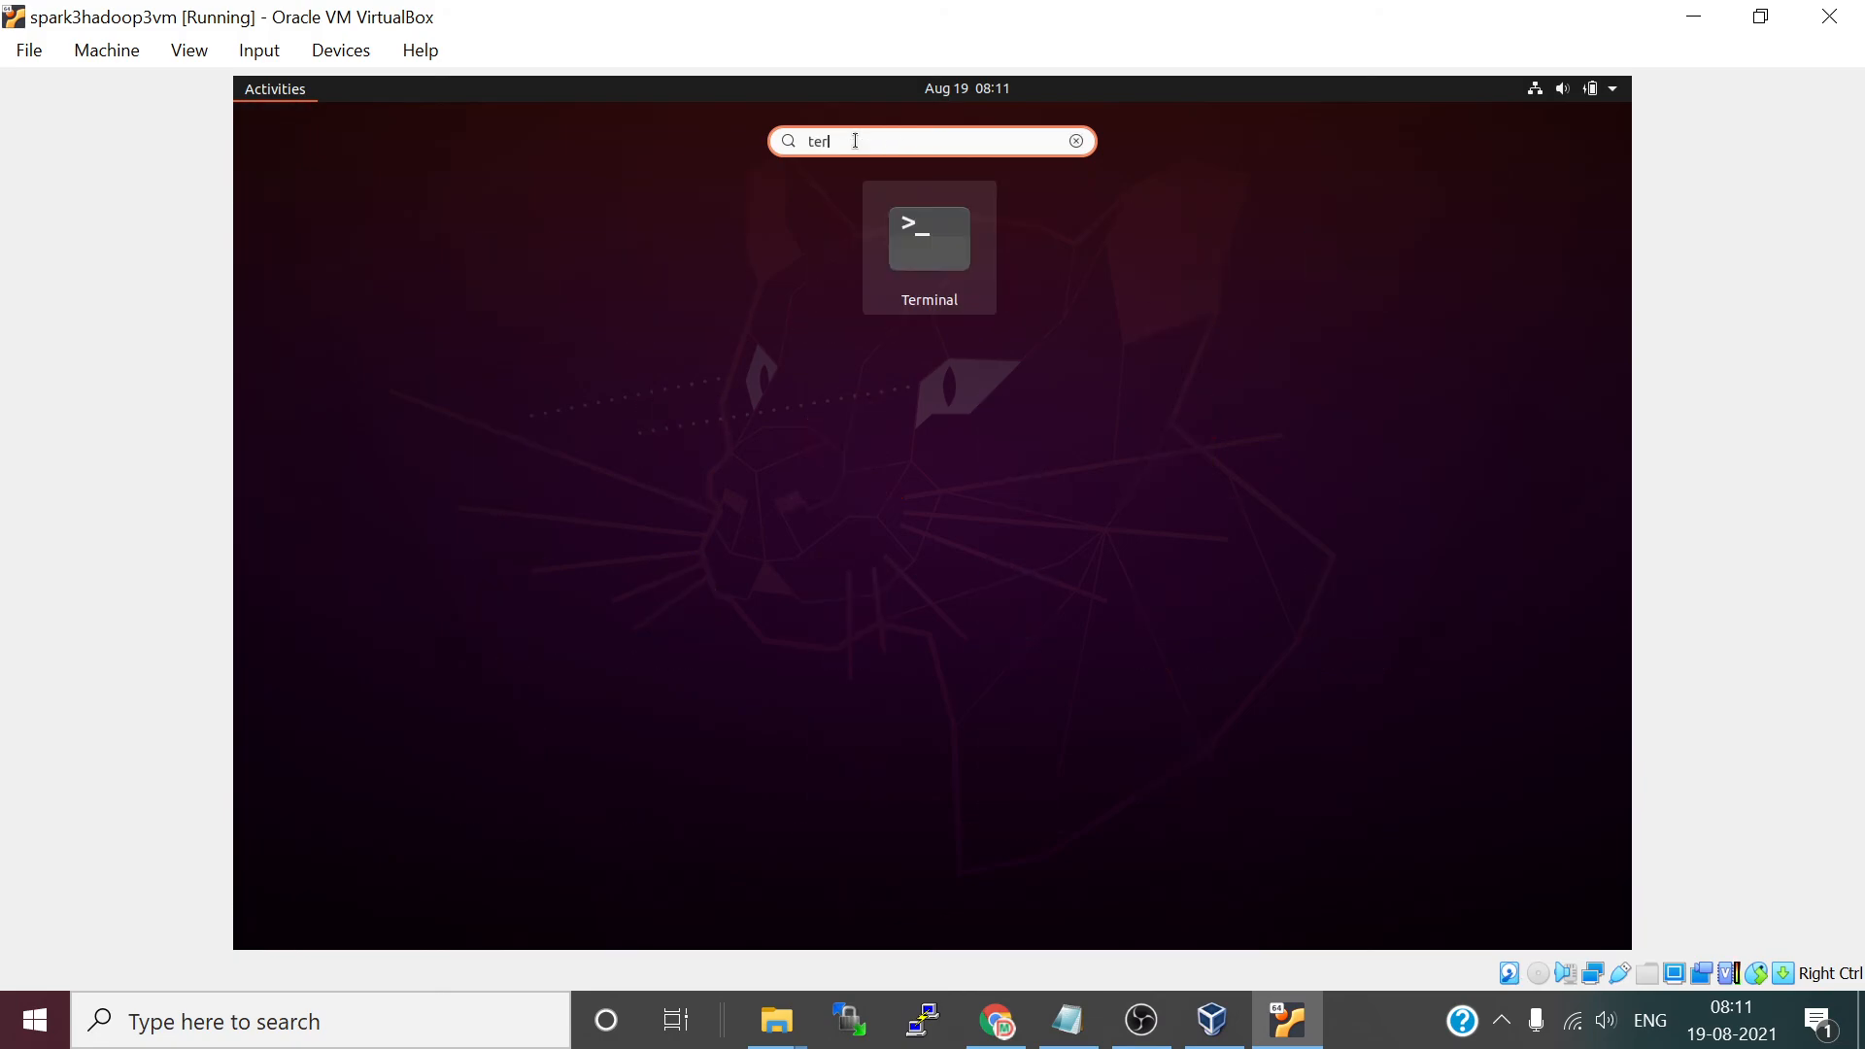
right_click(937, 254)
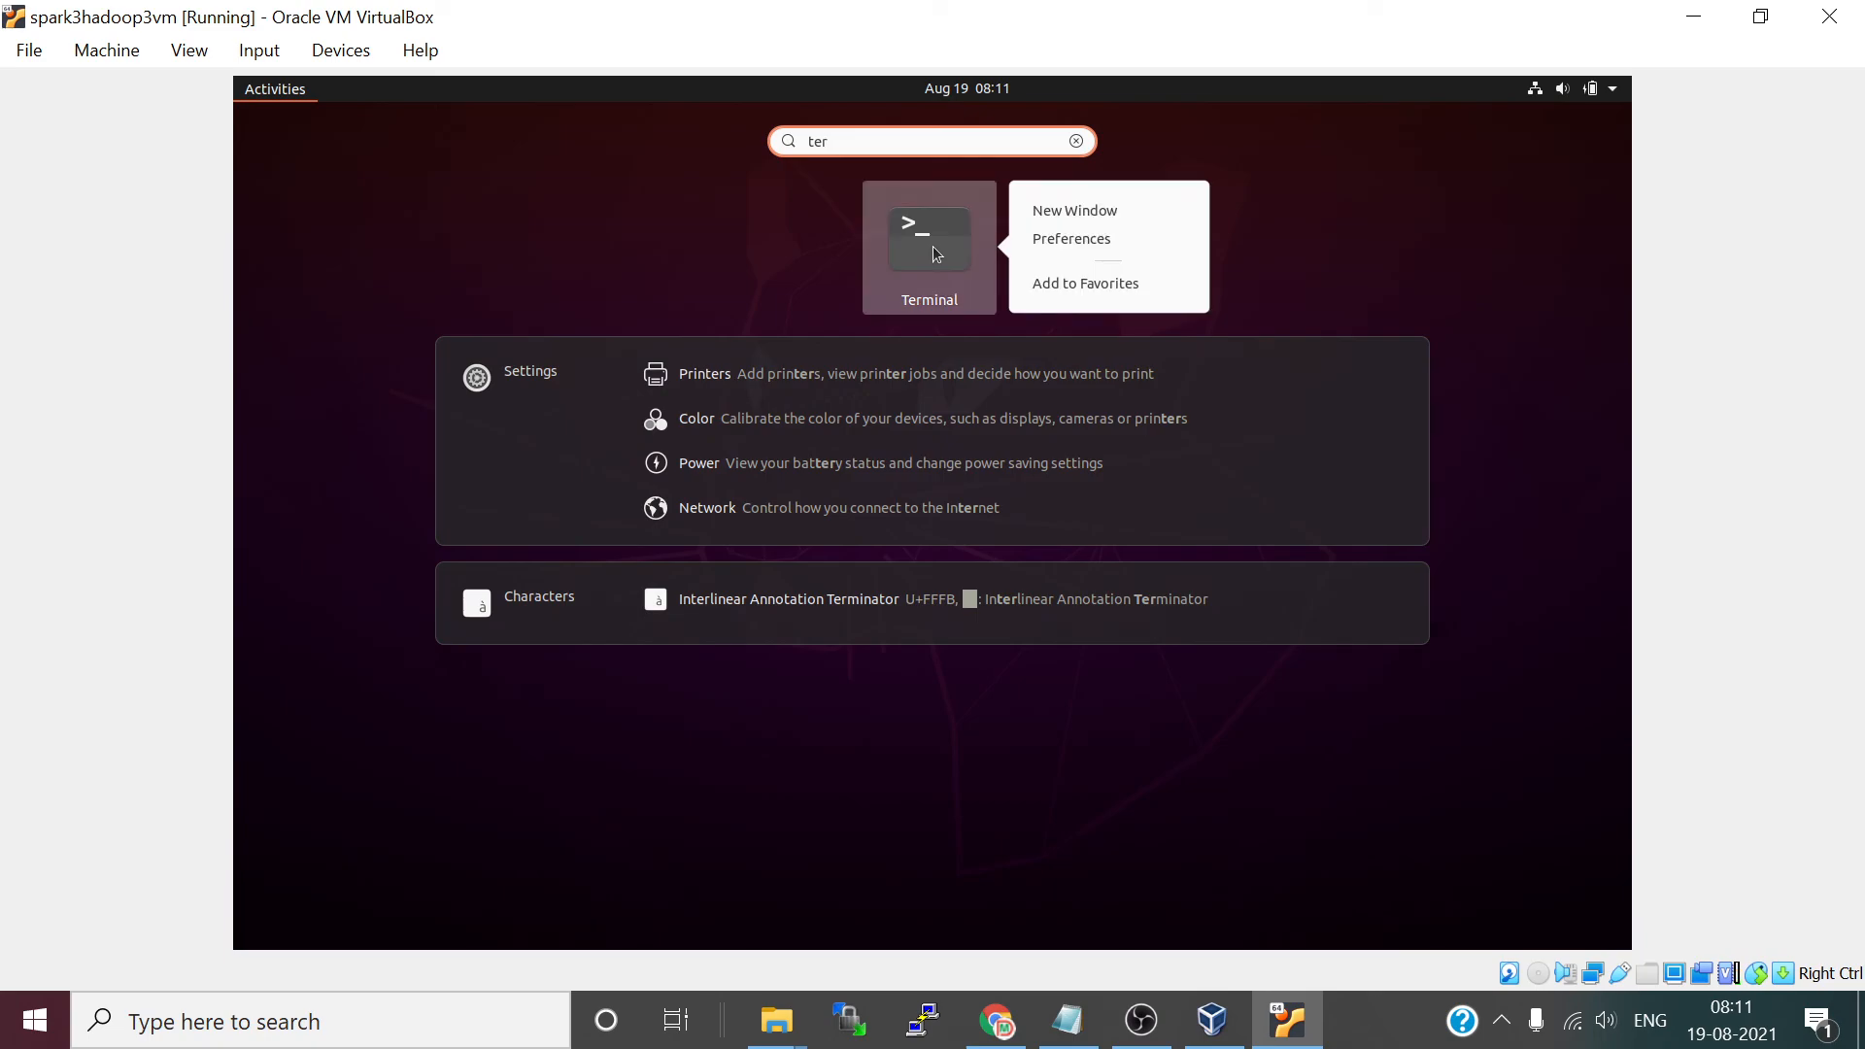
click(883, 147)
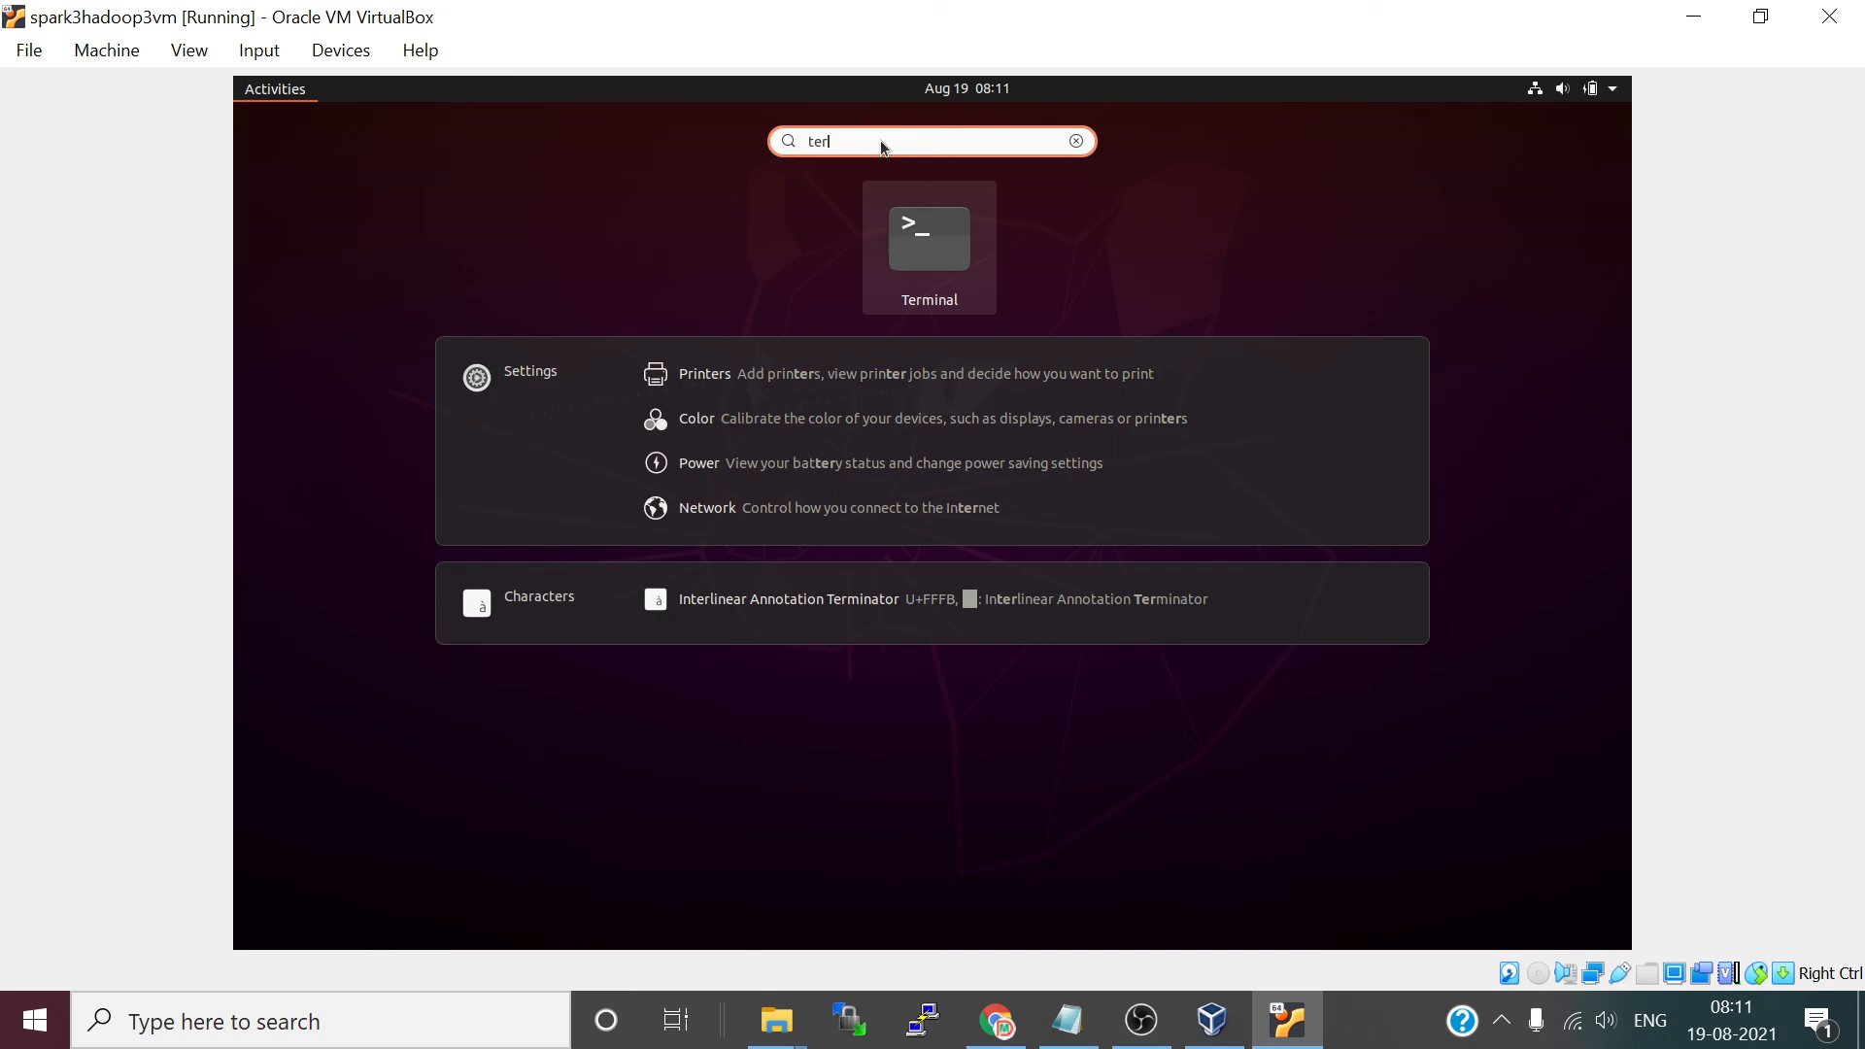
text(minal)
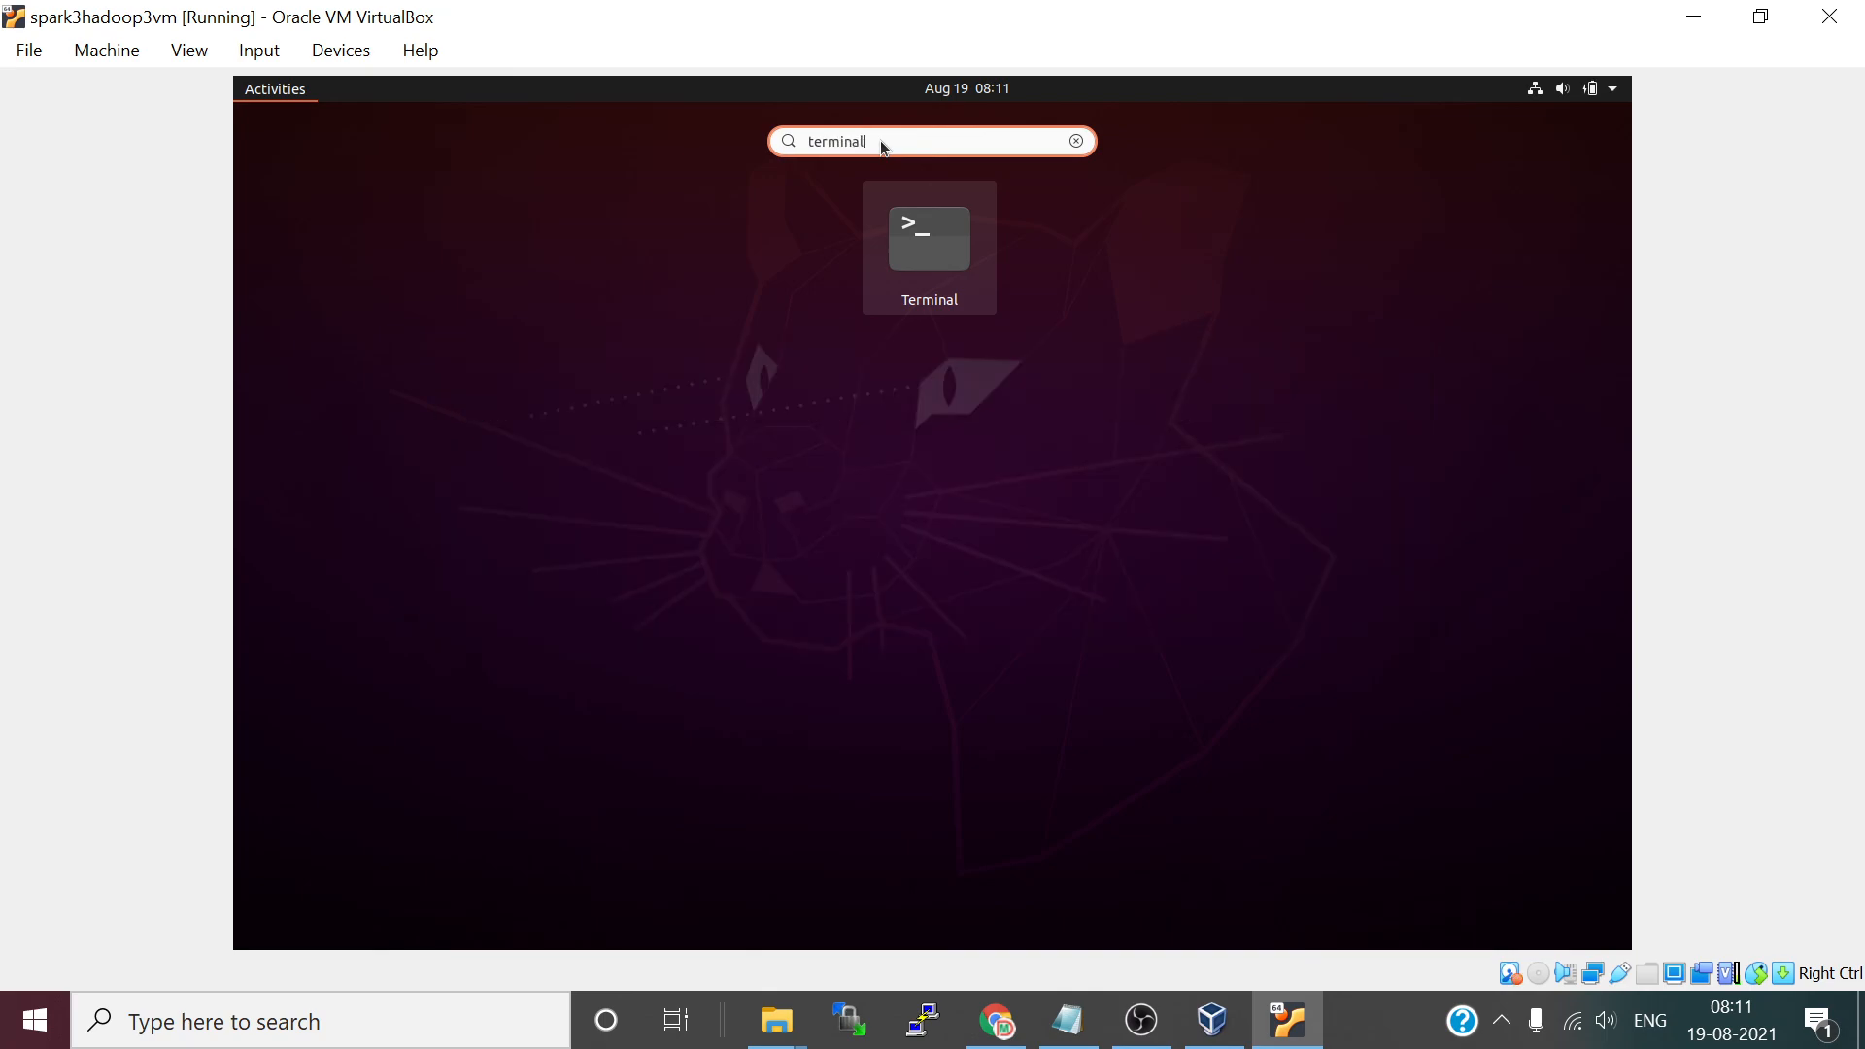
right_click(926, 250)
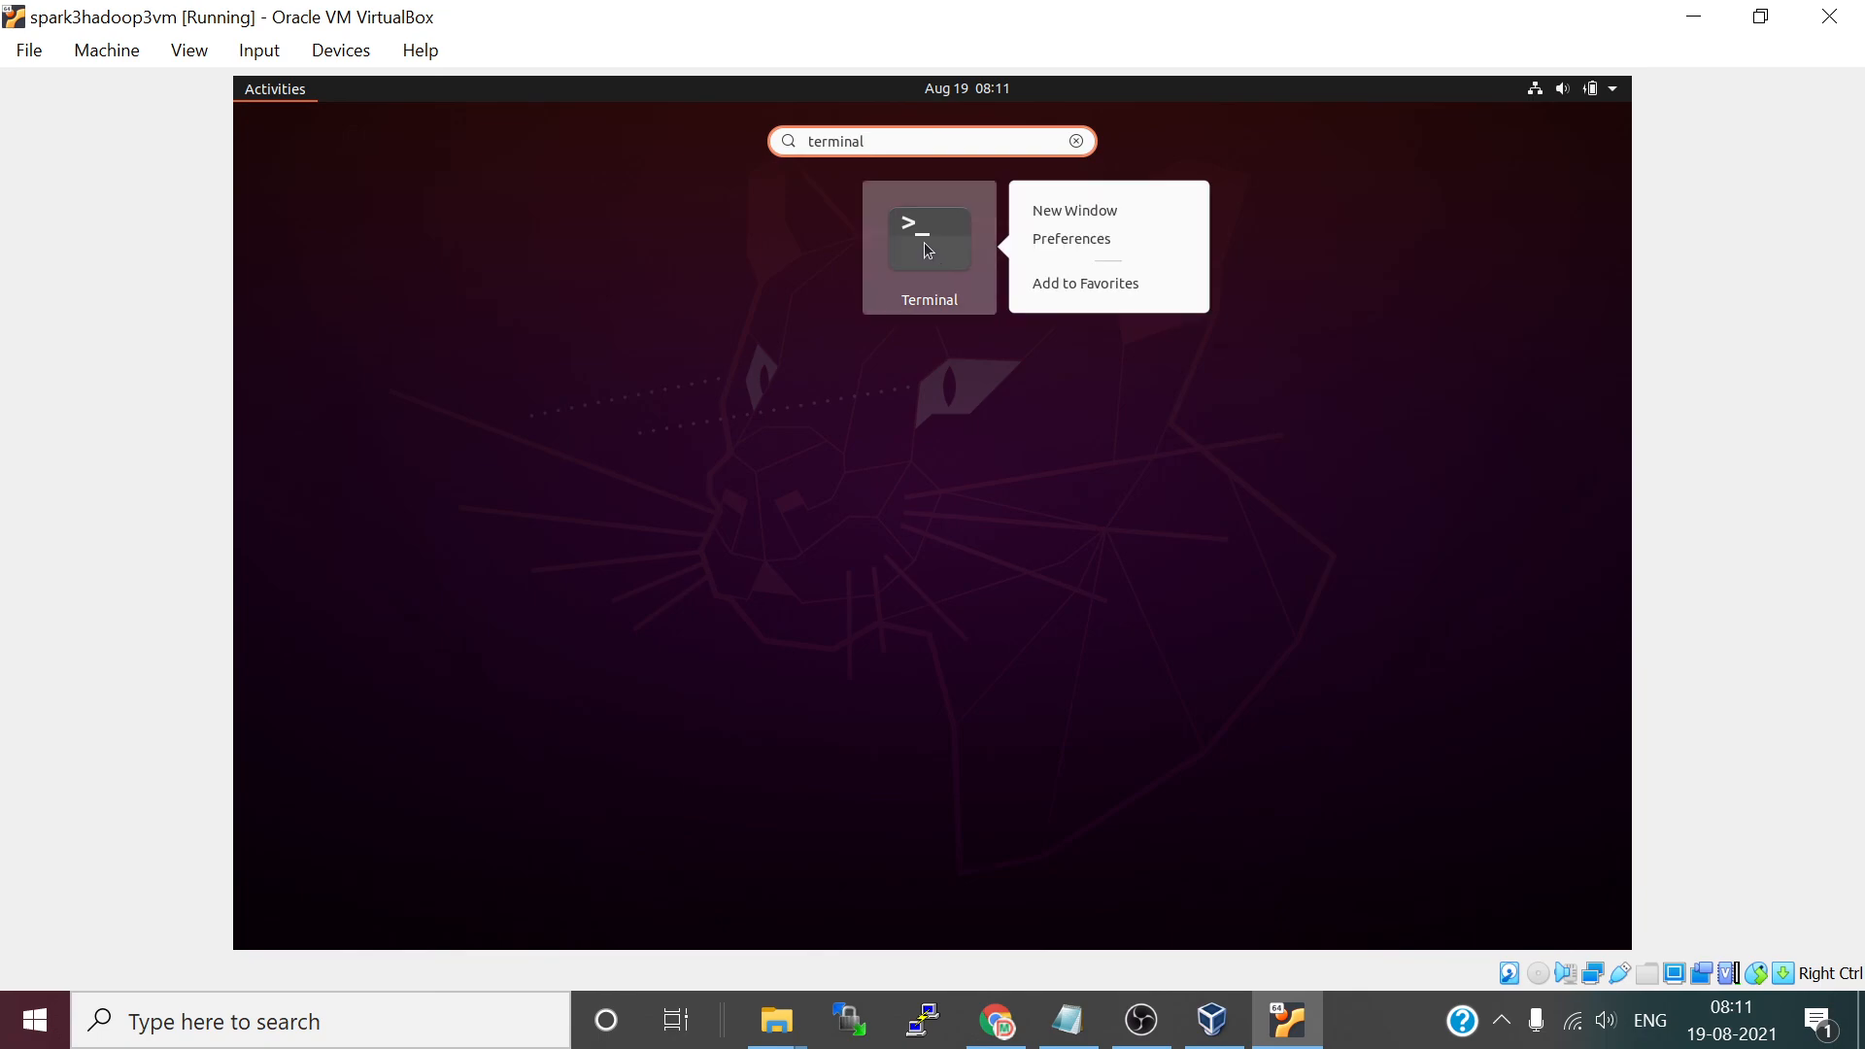
click(1065, 293)
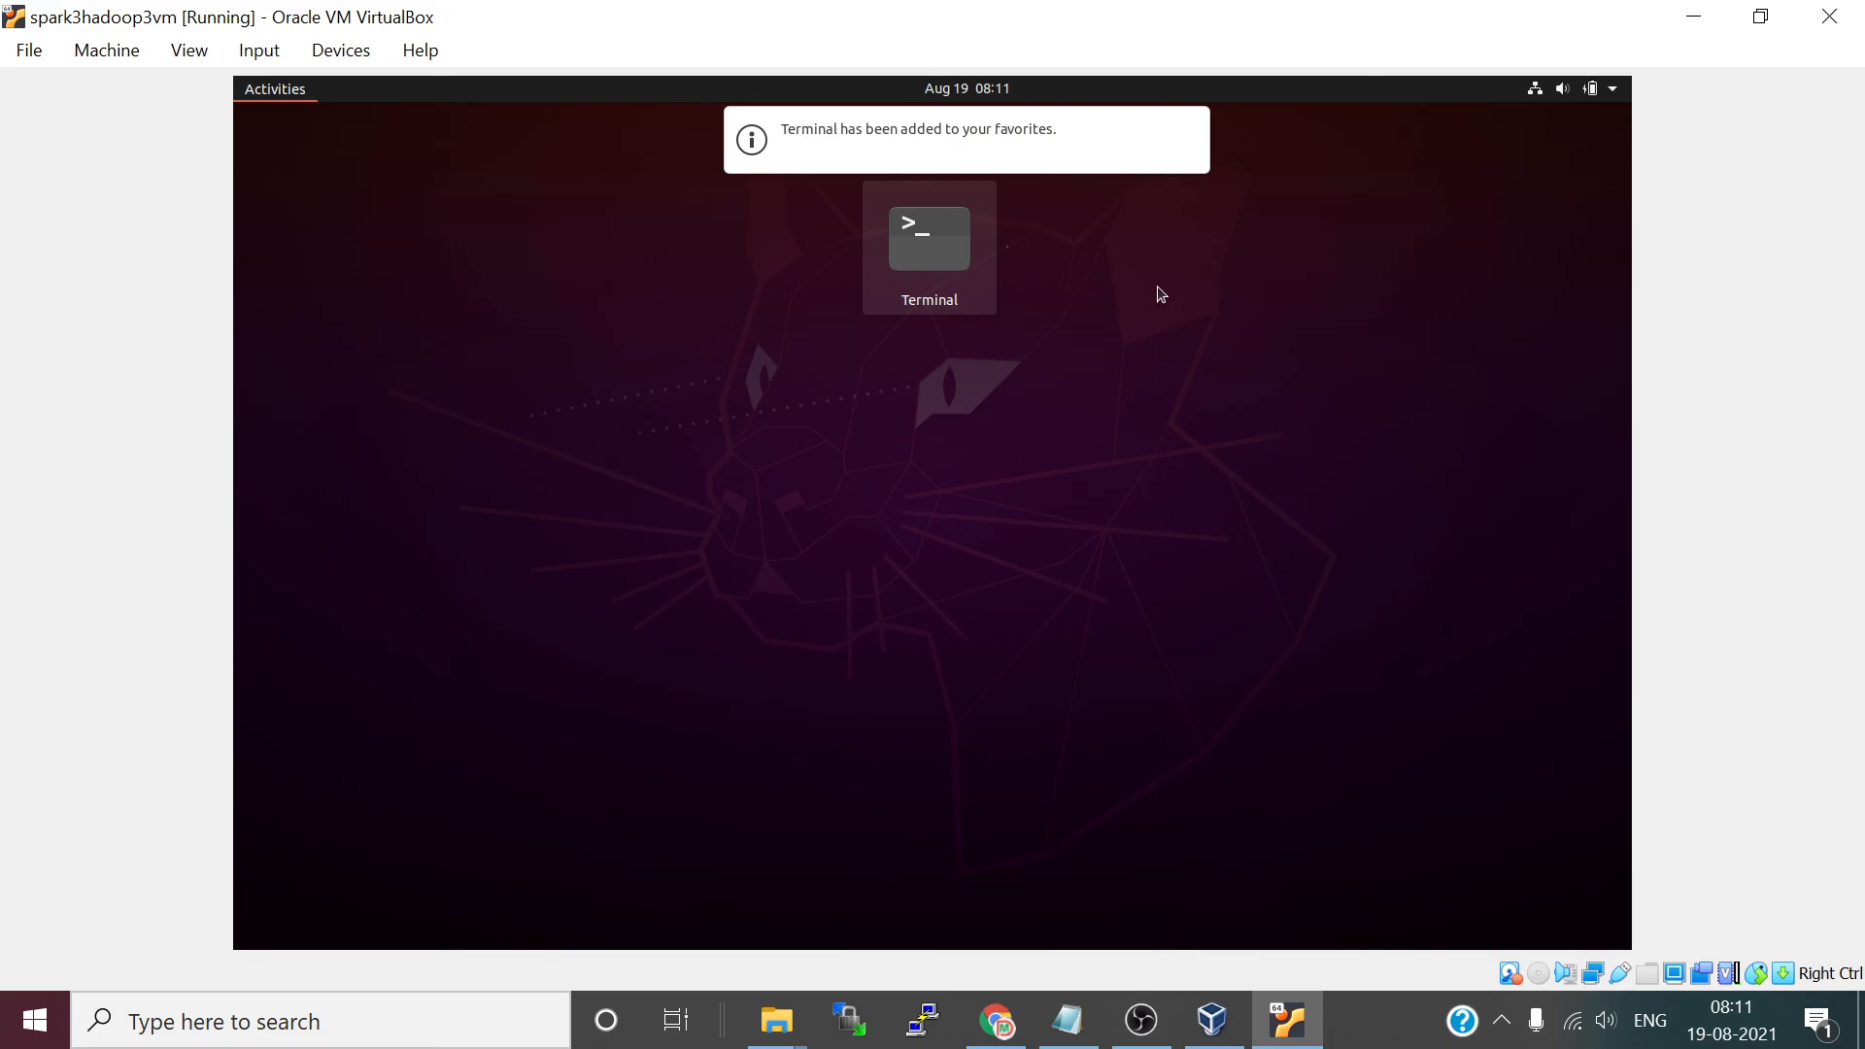
key(Escape)
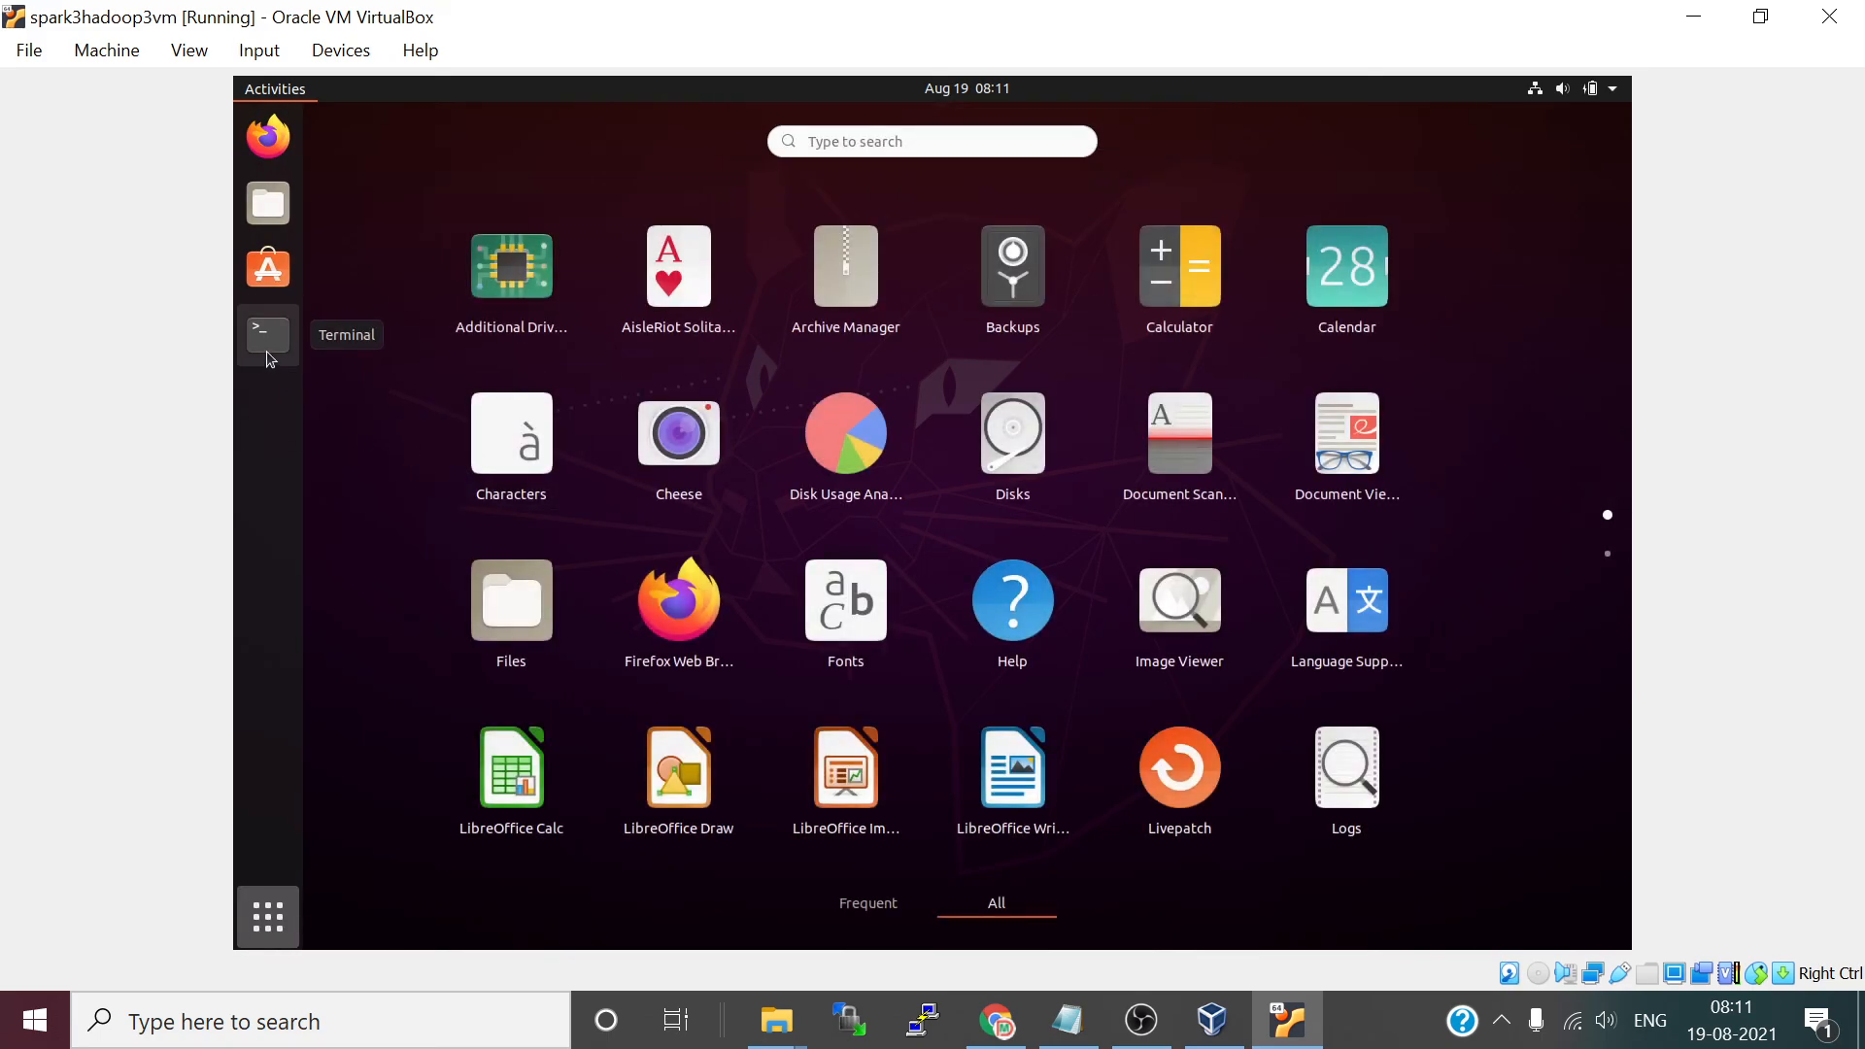
- Open a Terminal window, maximize it, and point out the user and host name in the command prompt
click(277, 345)
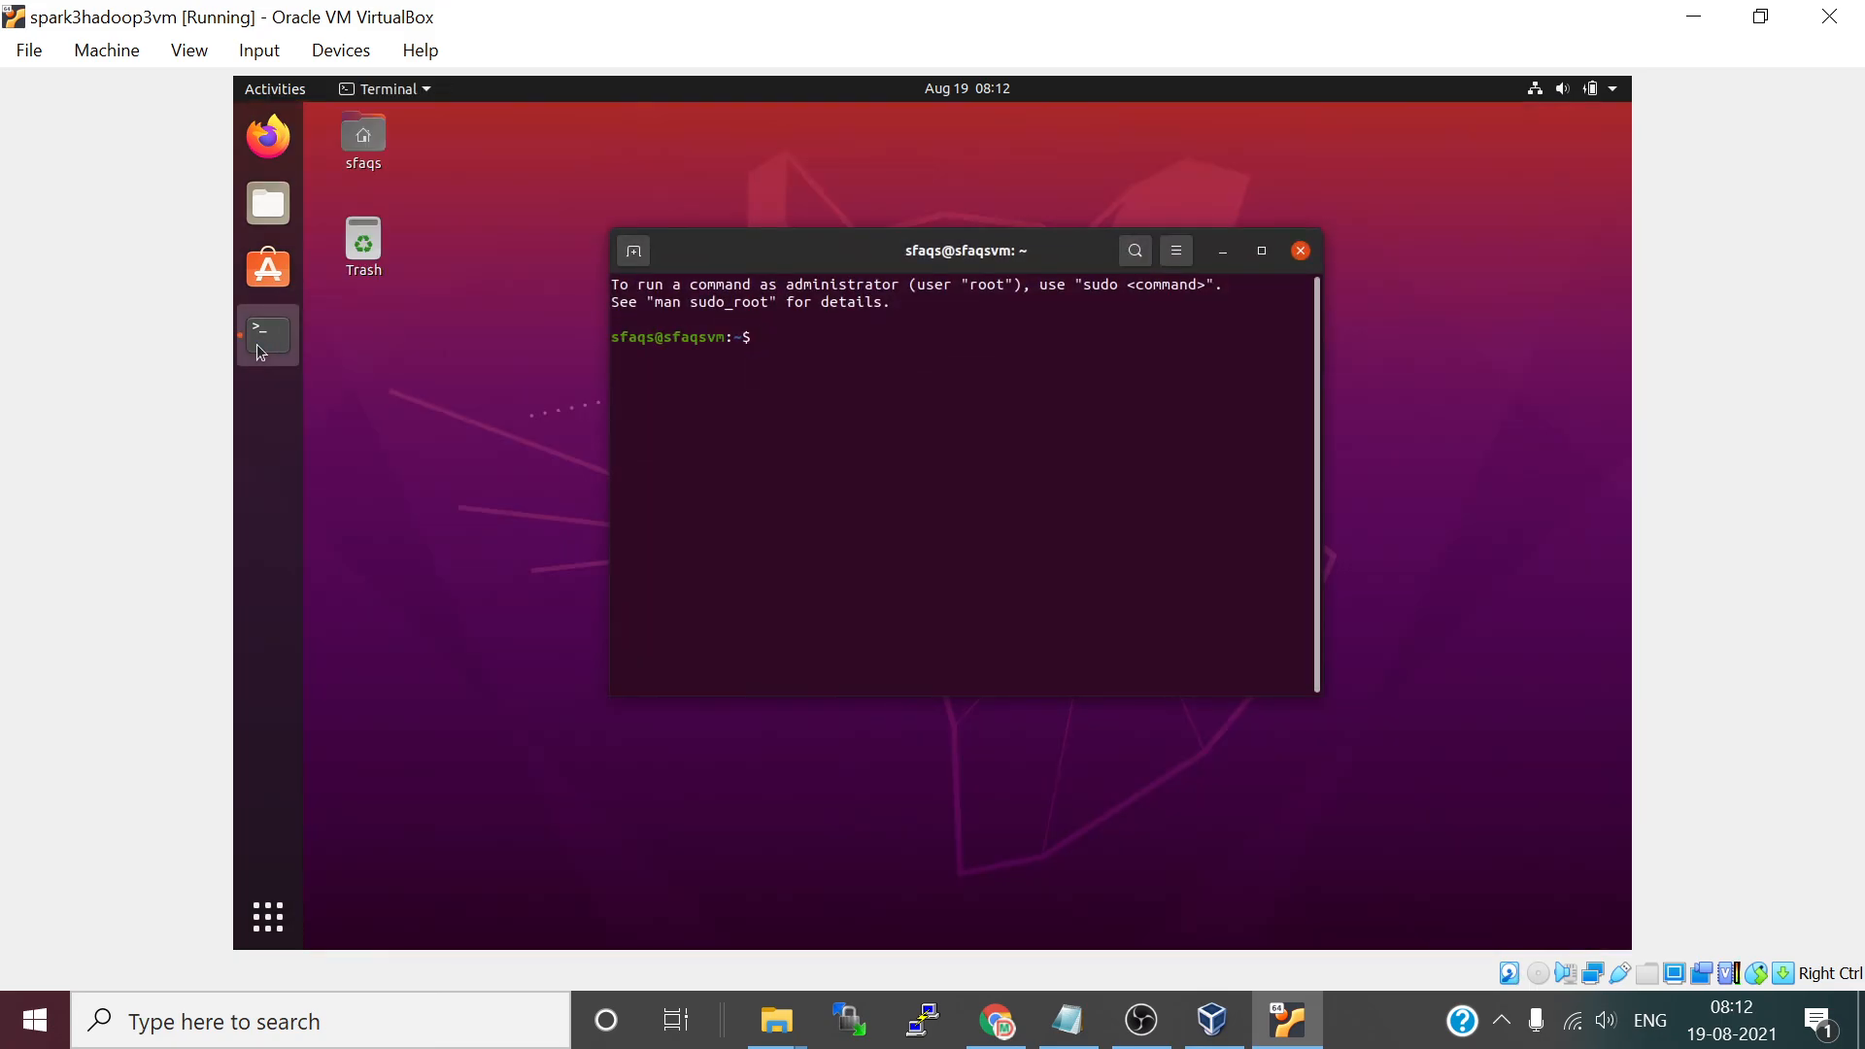
click(1263, 251)
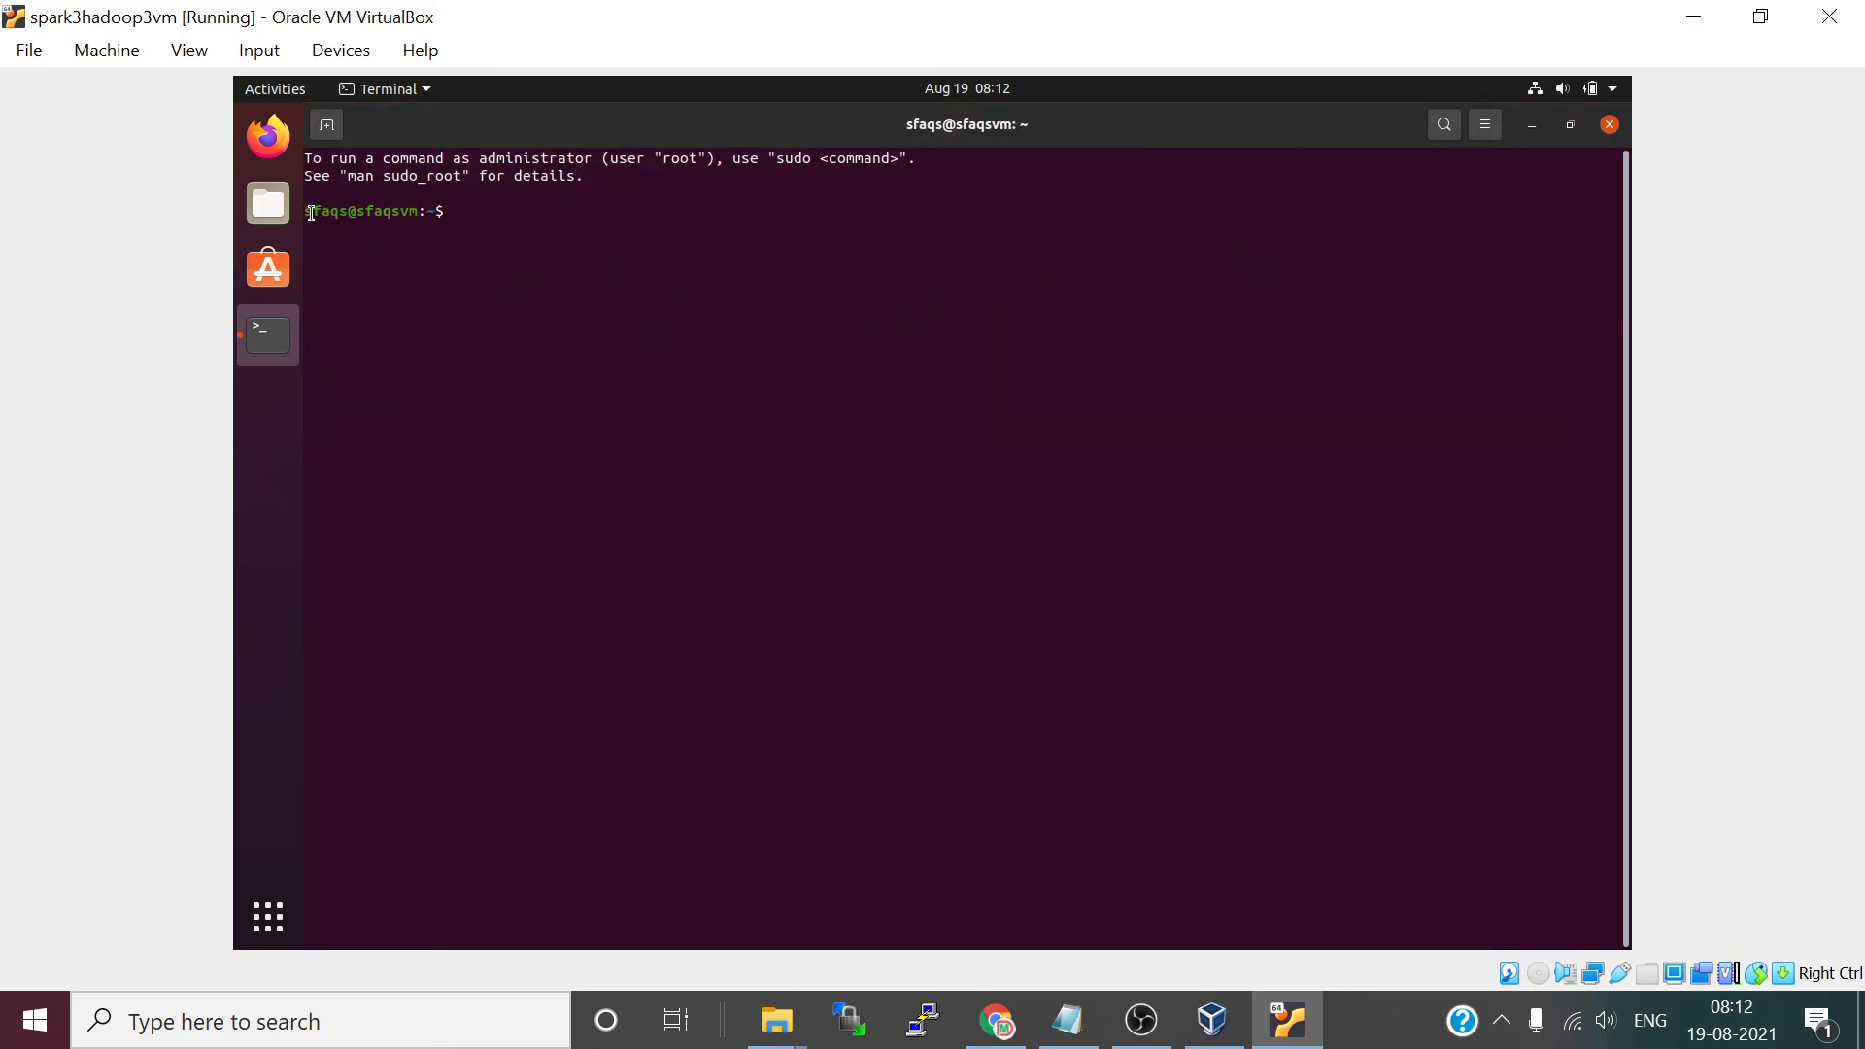
drag(310, 212, 419, 211)
click(339, 238)
click(379, 233)
click(474, 255)
- List the home folder's contents with ls and print the working directory's path with pwd
text(ls)
key(Return)
key(Return)
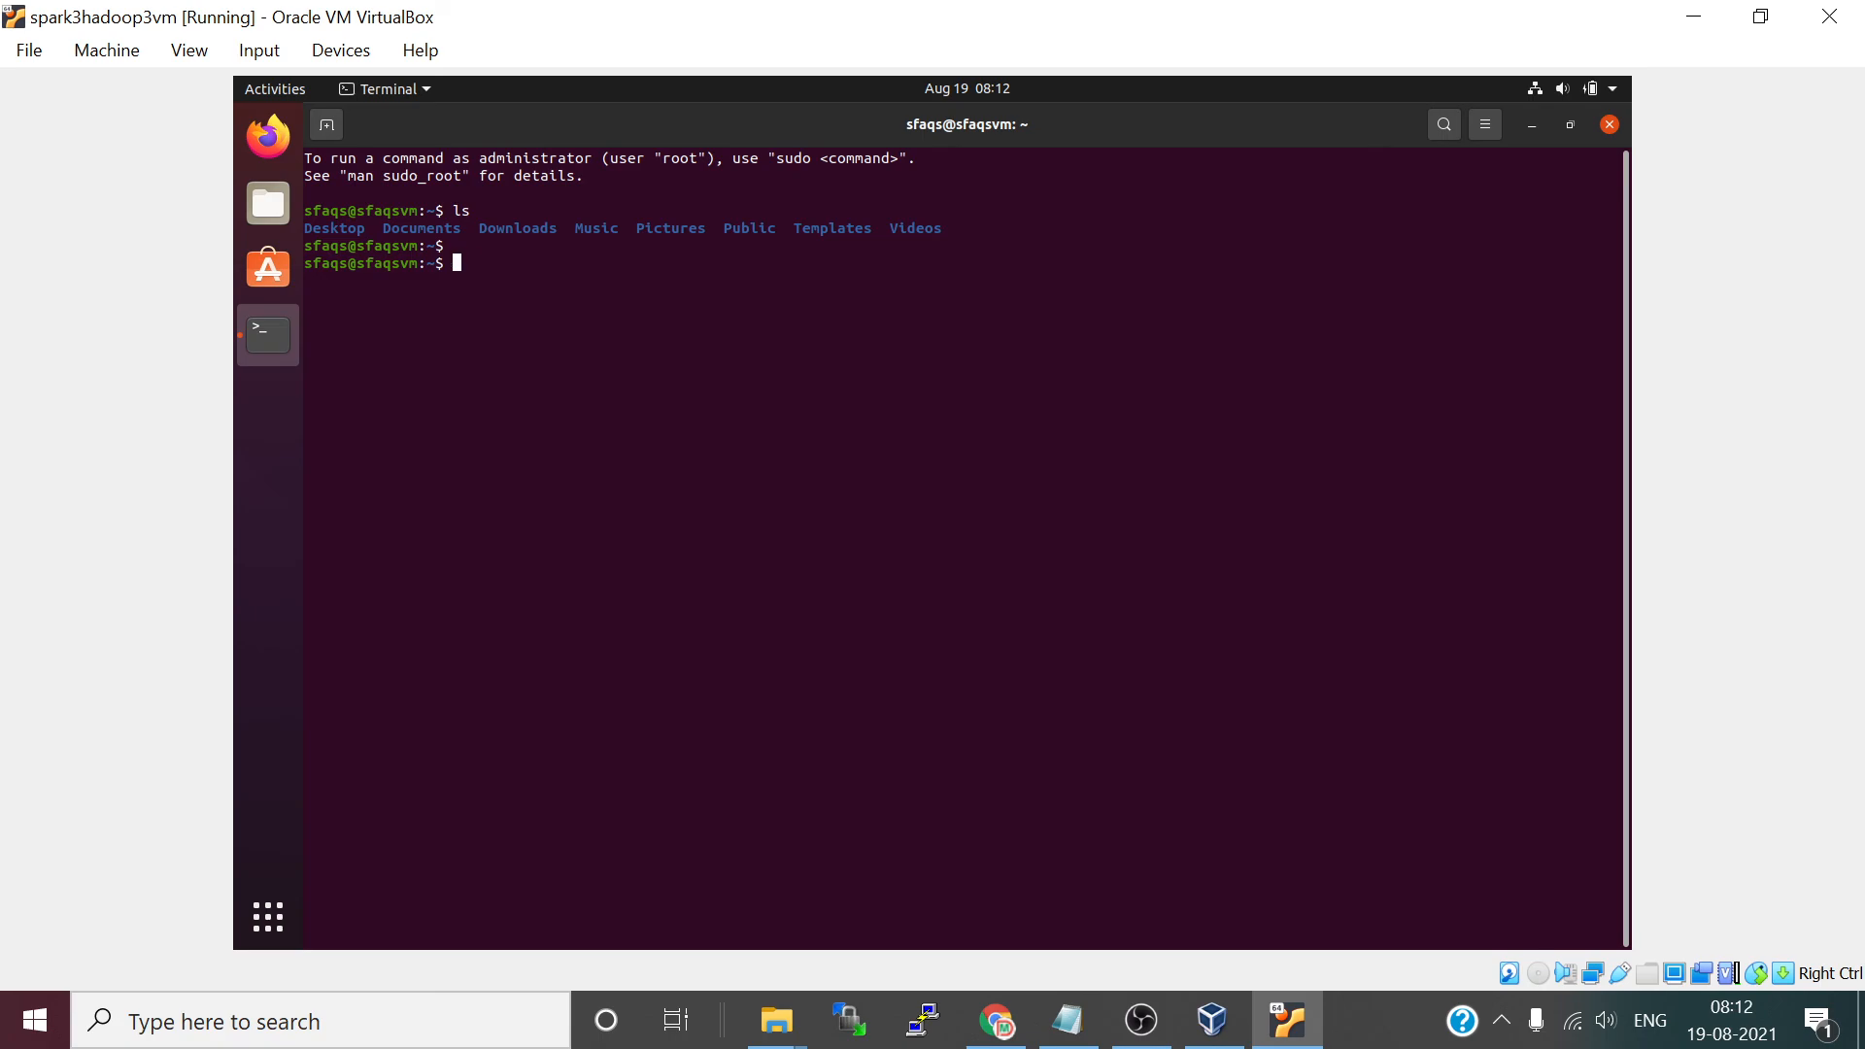
text(pwd)
key(Return)
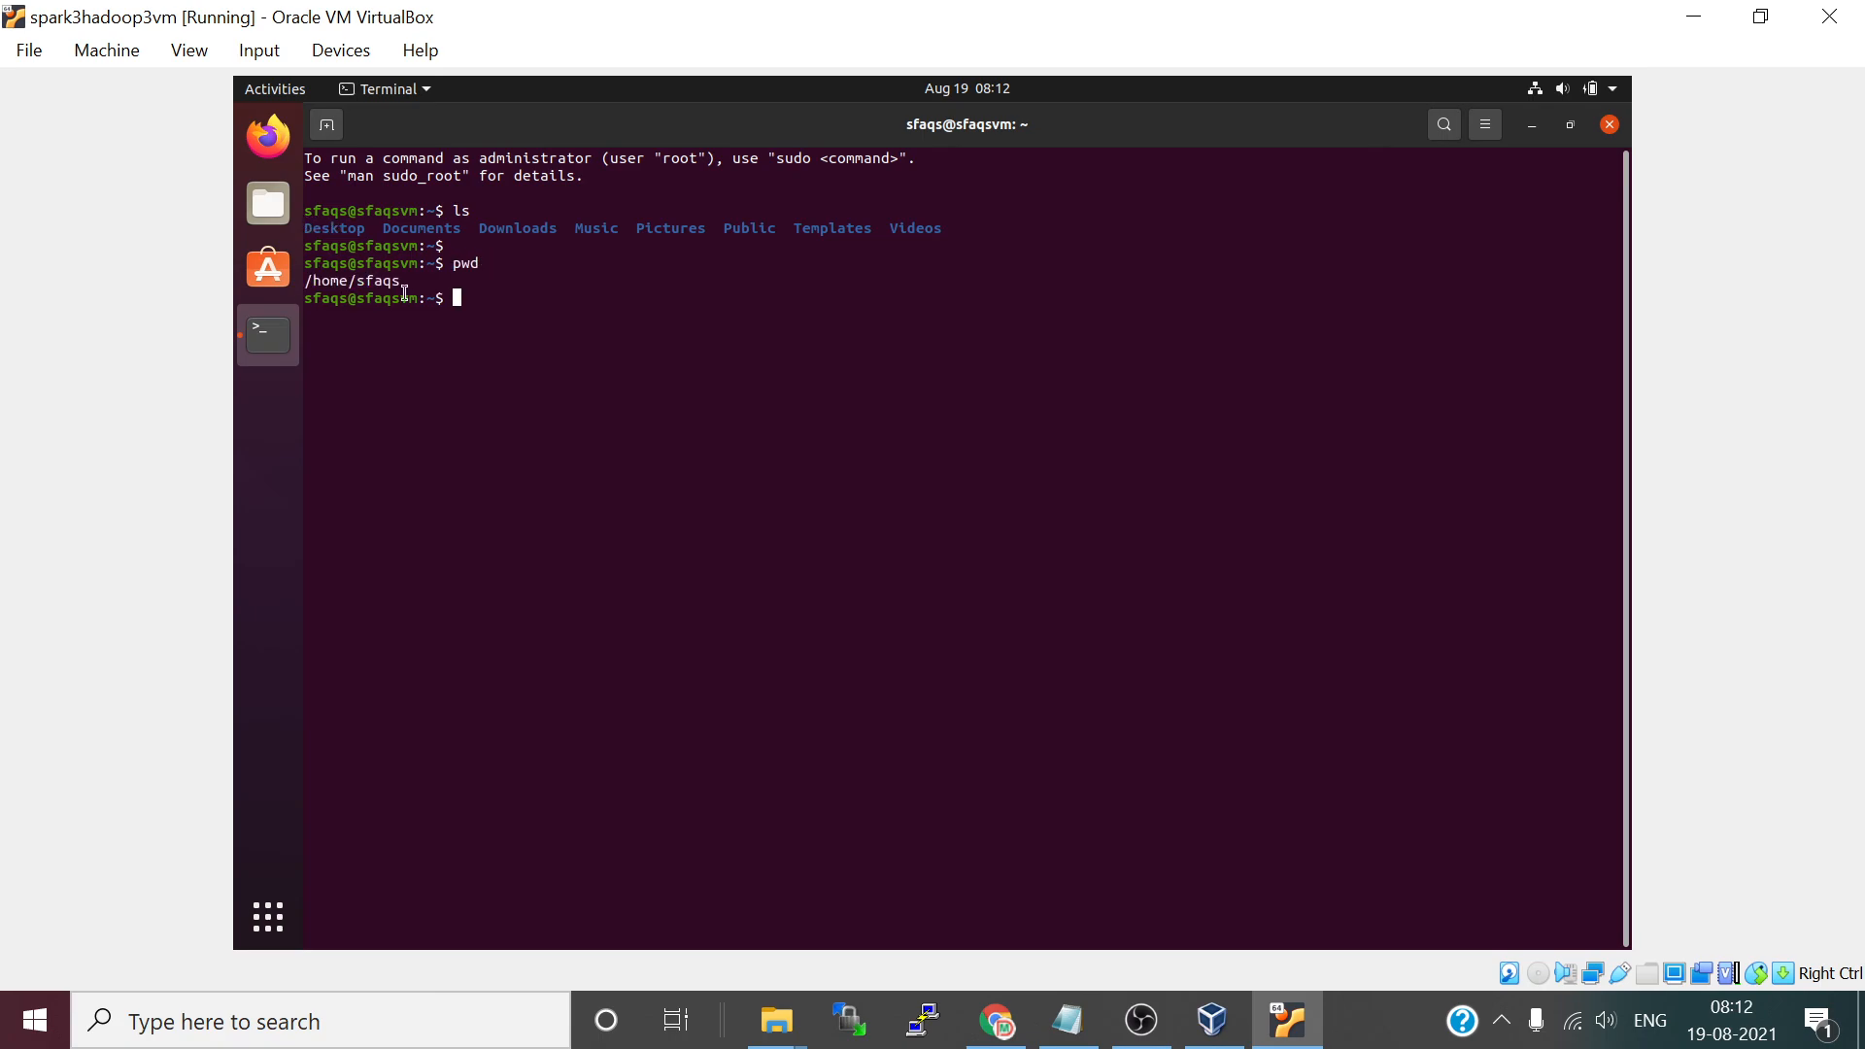